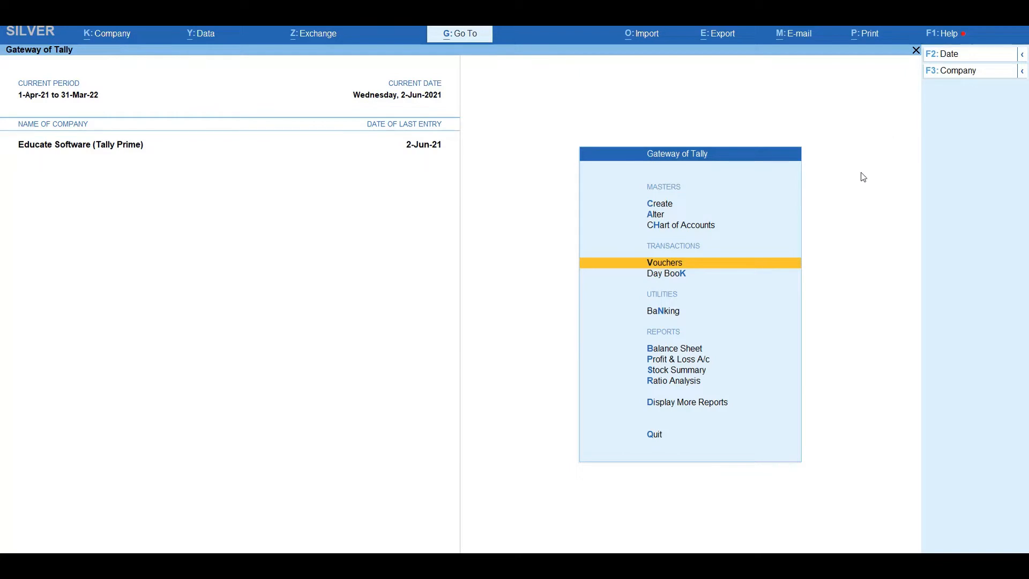
- Open voucher entry and show the inactive voucher types in the list of other vouchers
key(Return)
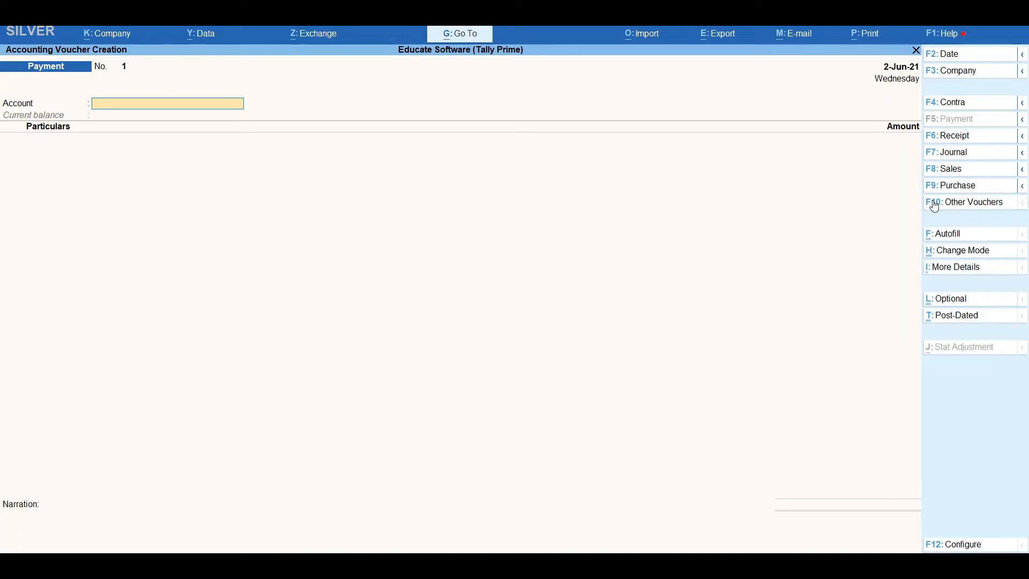
click(970, 203)
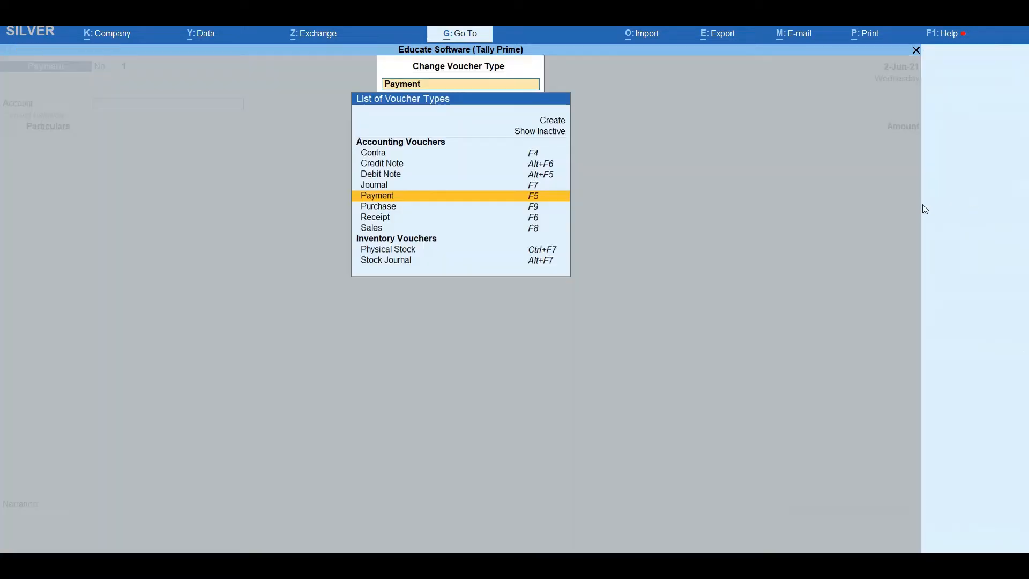
key(Up)
key(Up)
key(Up)
key(Up)
key(Up)
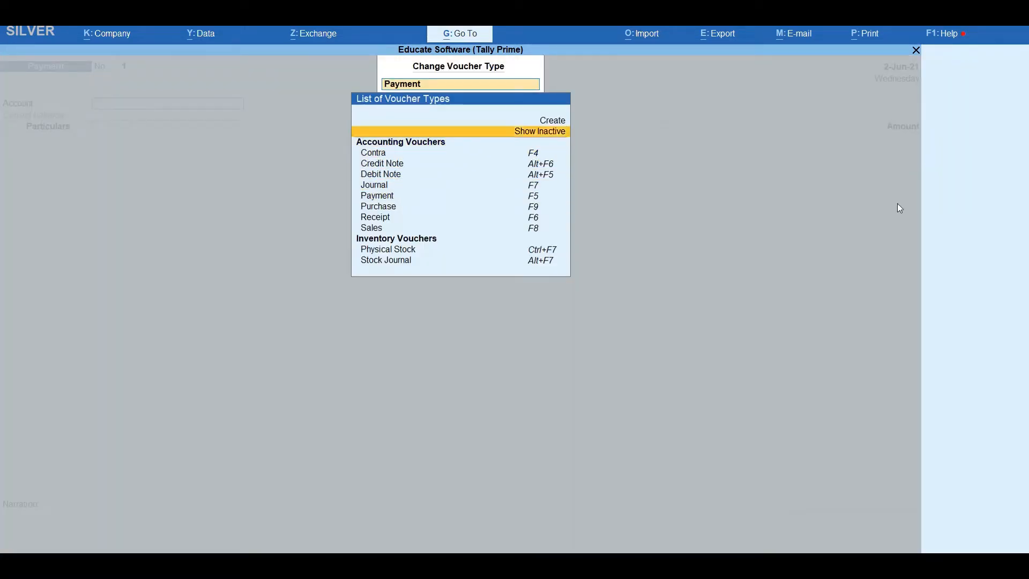
key(Return)
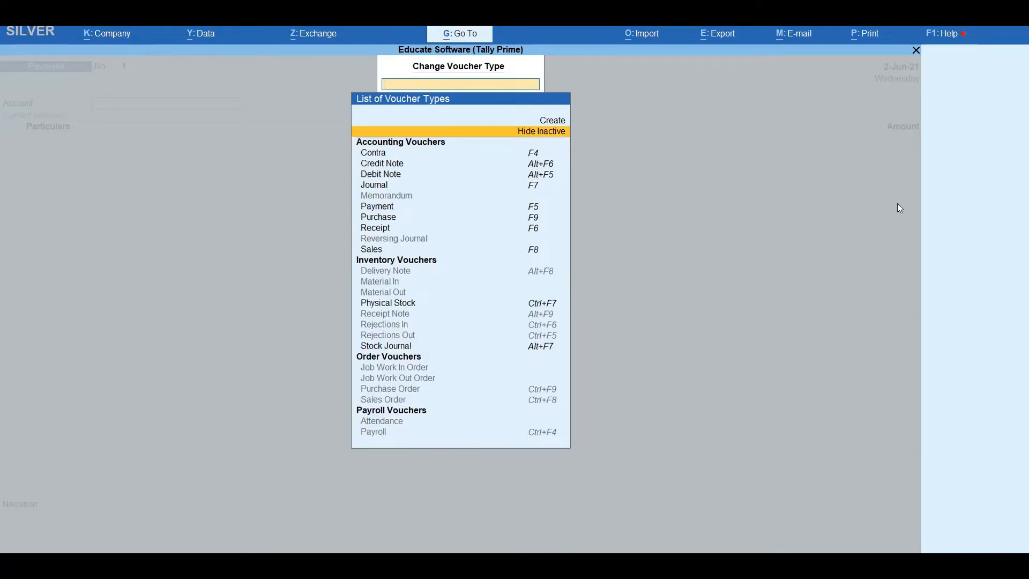
- Choose the inactive Payroll voucher type, enable the Payroll feature for the company, and return to the Gateway of Tally
key(Down)
key(Down)
key(Down)
key(Down)
key(Down)
key(Down)
key(Down)
key(Down)
key(Down)
key(Down)
key(Down)
key(Down)
key(Down)
key(Down)
key(Down)
key(Down)
key(Down)
key(Down)
key(Down)
key(Down)
key(Down)
key(Down)
key(Down)
key(Down)
key(Down)
key(Down)
key(Down)
key(Down)
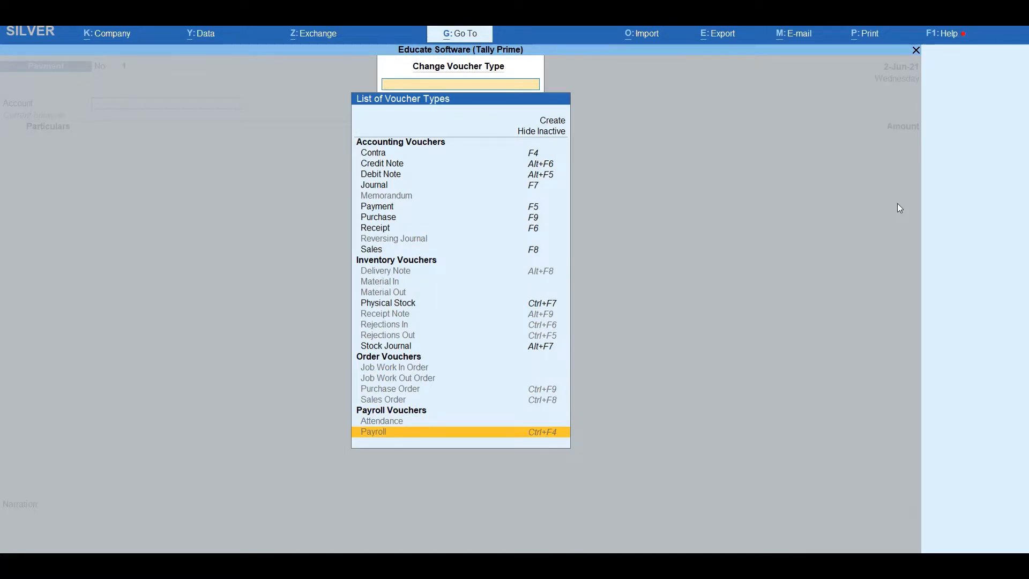
key(Return)
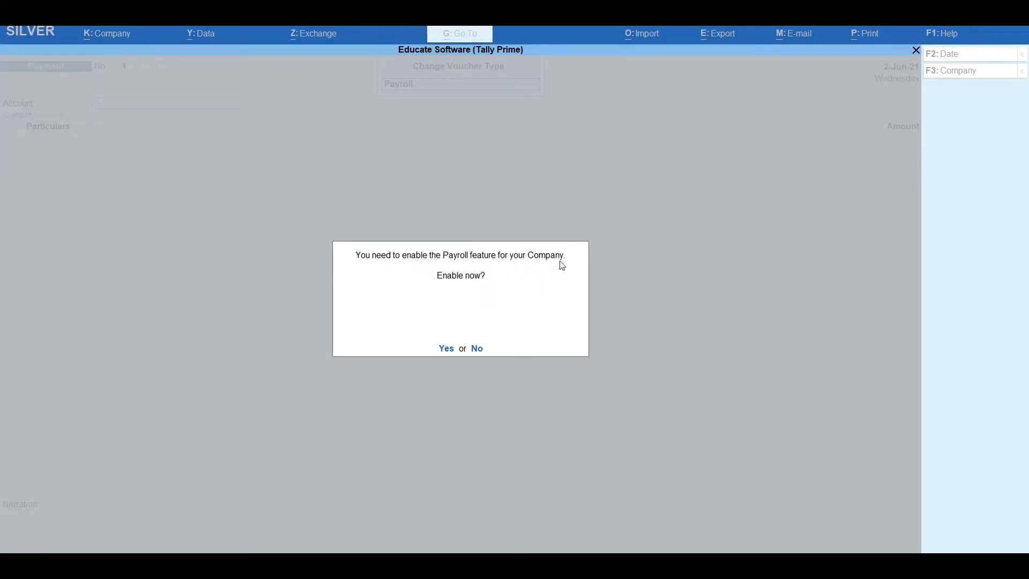
click(447, 350)
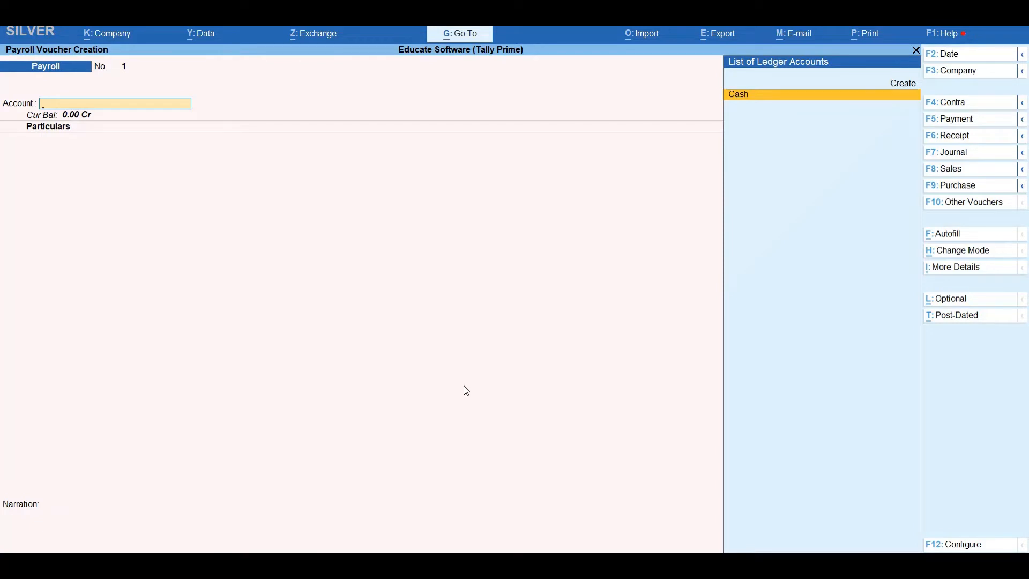
key(Escape)
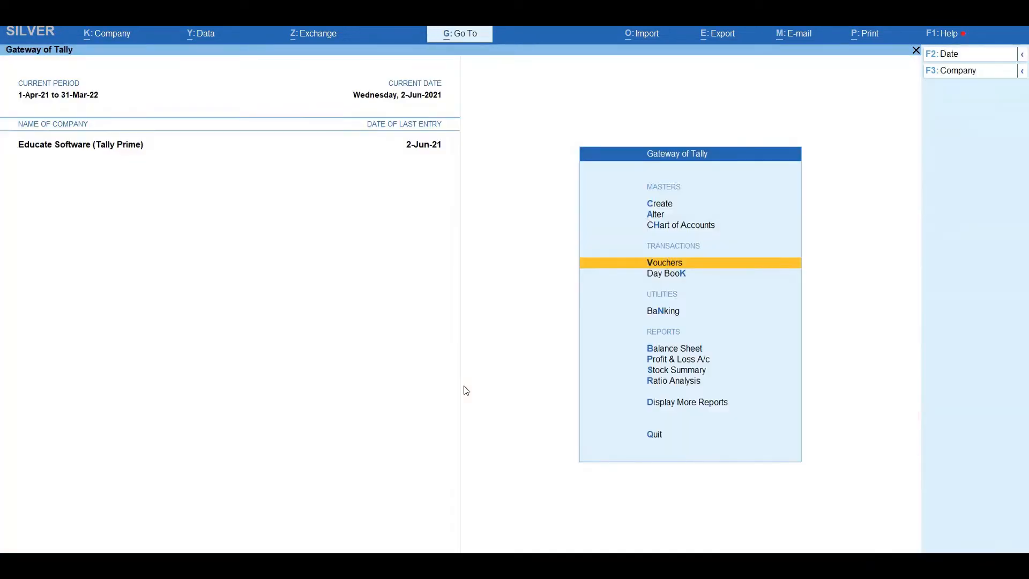
key(Escape)
key(Escape)
key(v)
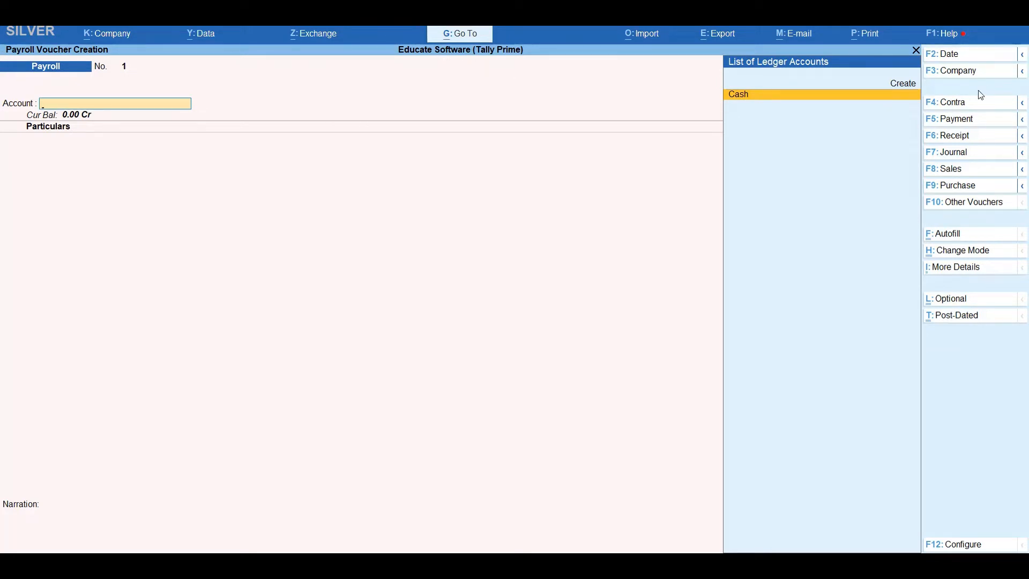
key(Escape)
key(y)
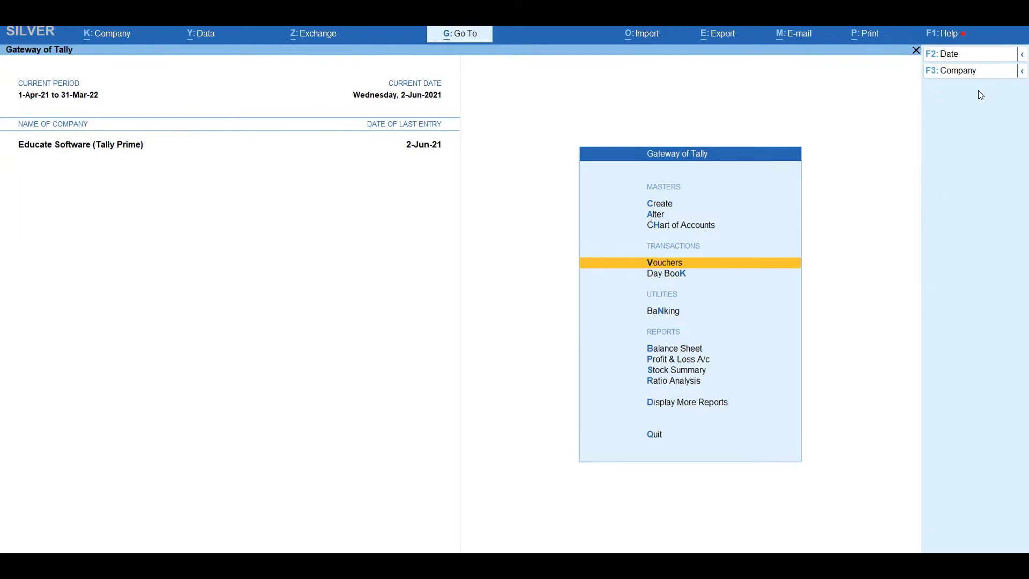
- Open the list of masters available for creation and go to its Payroll Masters section
key(Up)
key(Up)
key(Up)
key(Return)
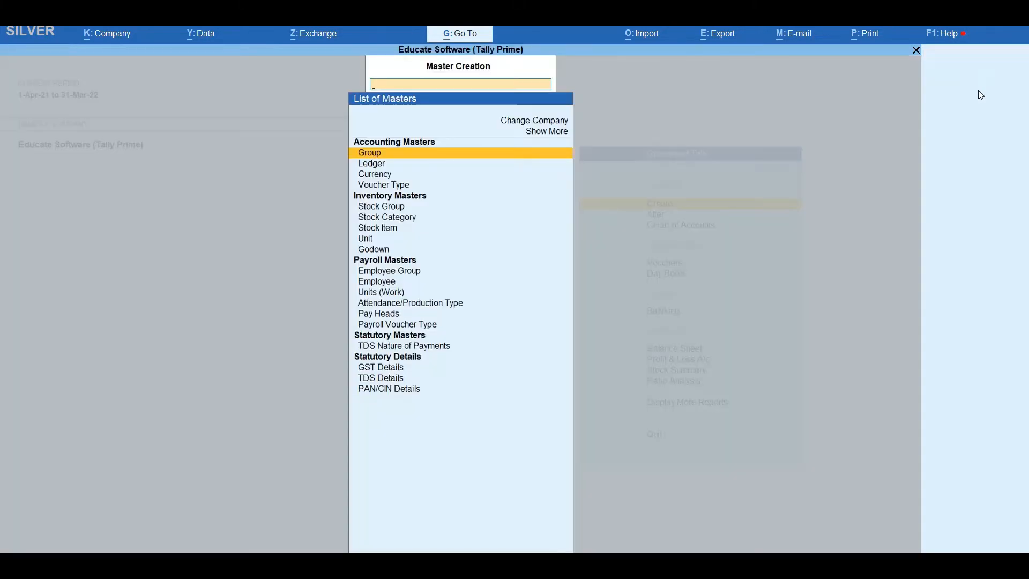
key(Down)
key(Down)
key(Down)
key(Down)
key(Down)
key(Down)
key(Down)
key(Down)
key(Down)
key(Down)
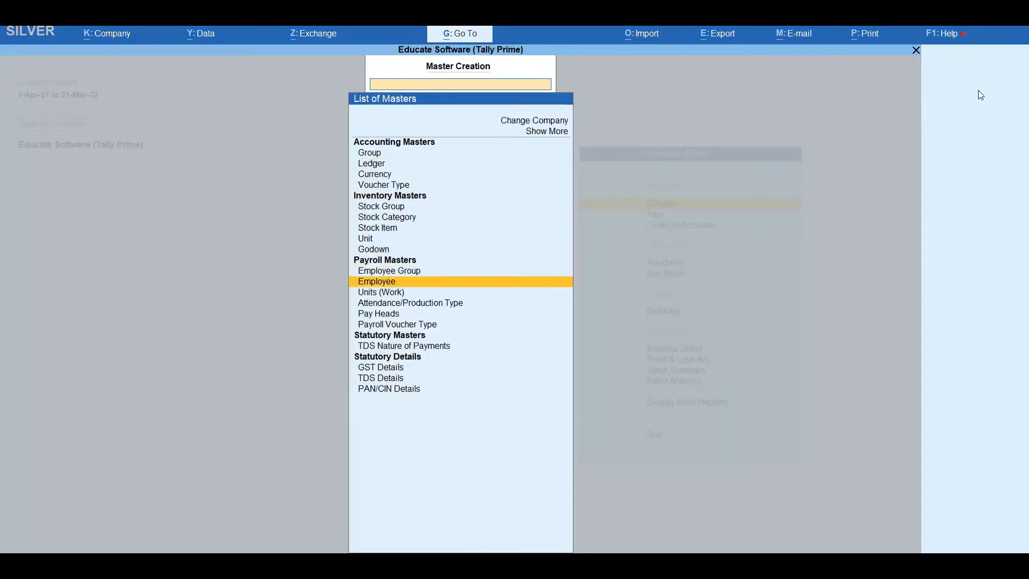
- Review the payroll masters available for creation, from Employee Group through Payroll Voucher Type
key(Up)
key(Up)
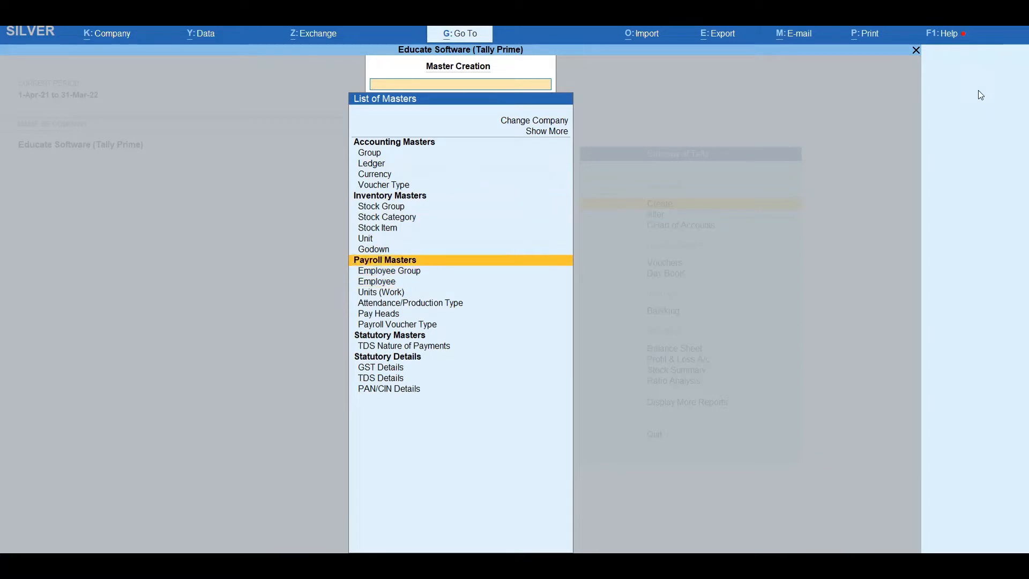
key(Down)
key(Down)
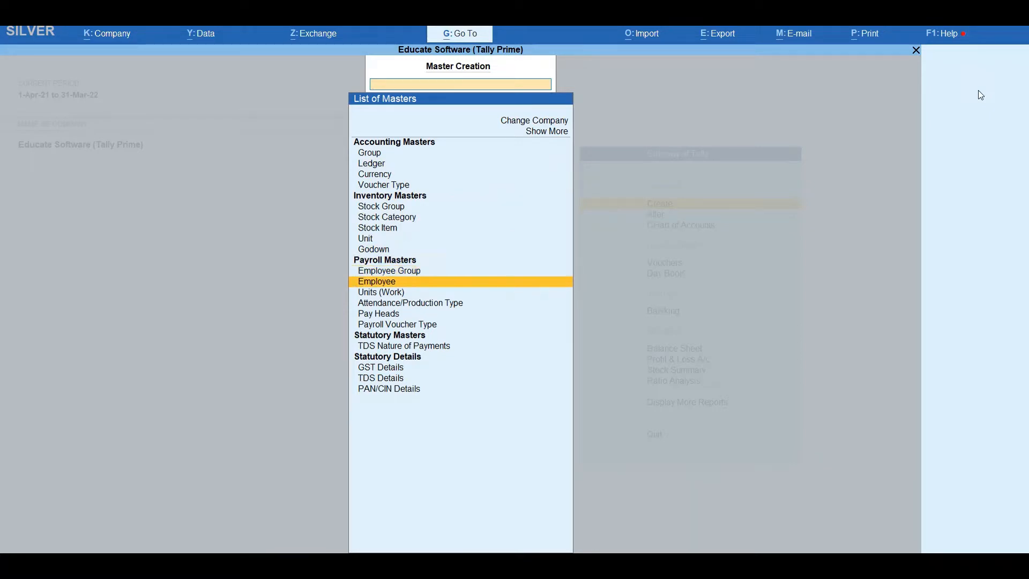
key(Down)
key(Down)
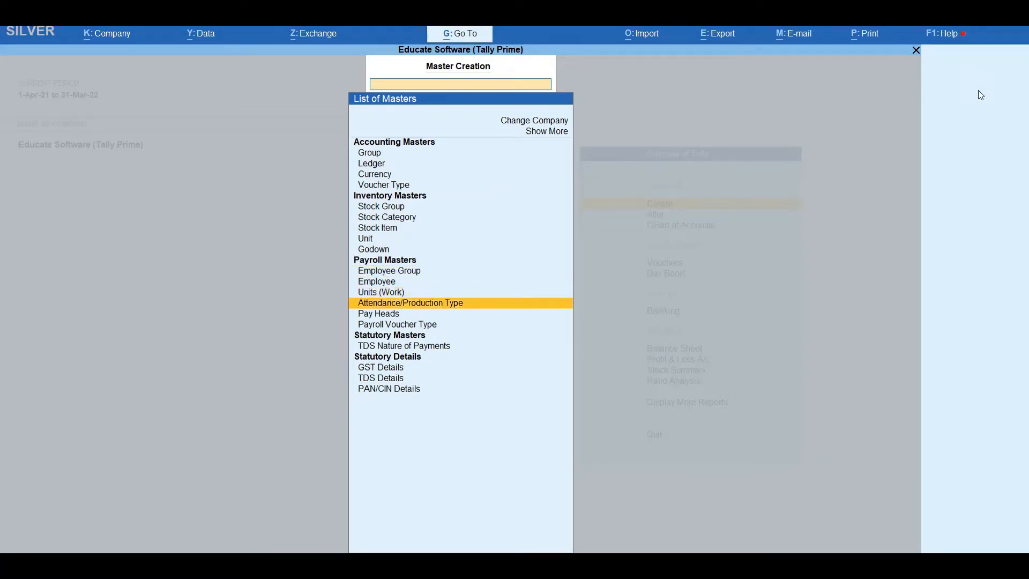
key(Down)
key(Down)
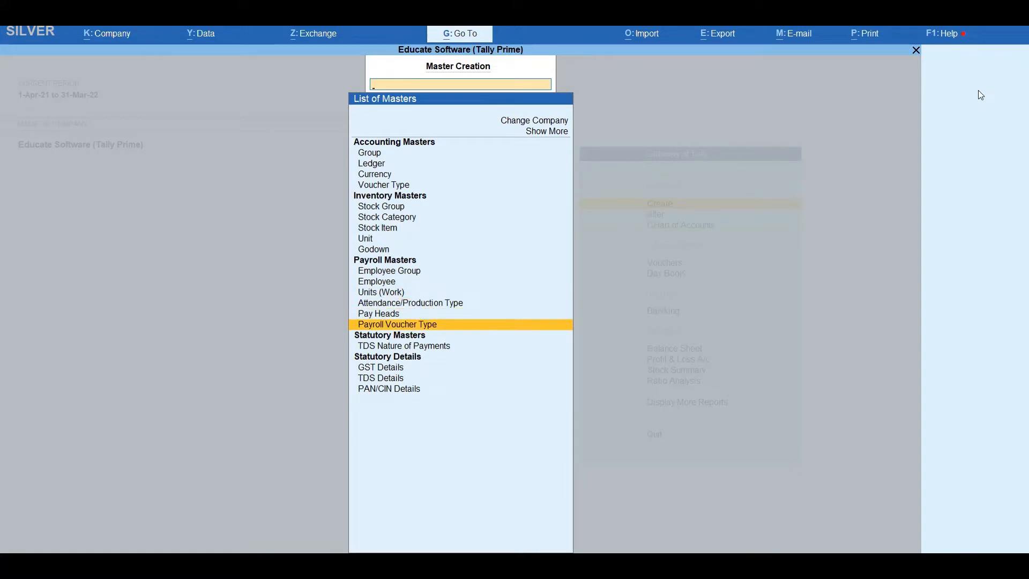
key(Up)
key(Up)
key(Up)
key(Up)
key(Up)
key(Down)
key(Down)
key(Down)
key(Down)
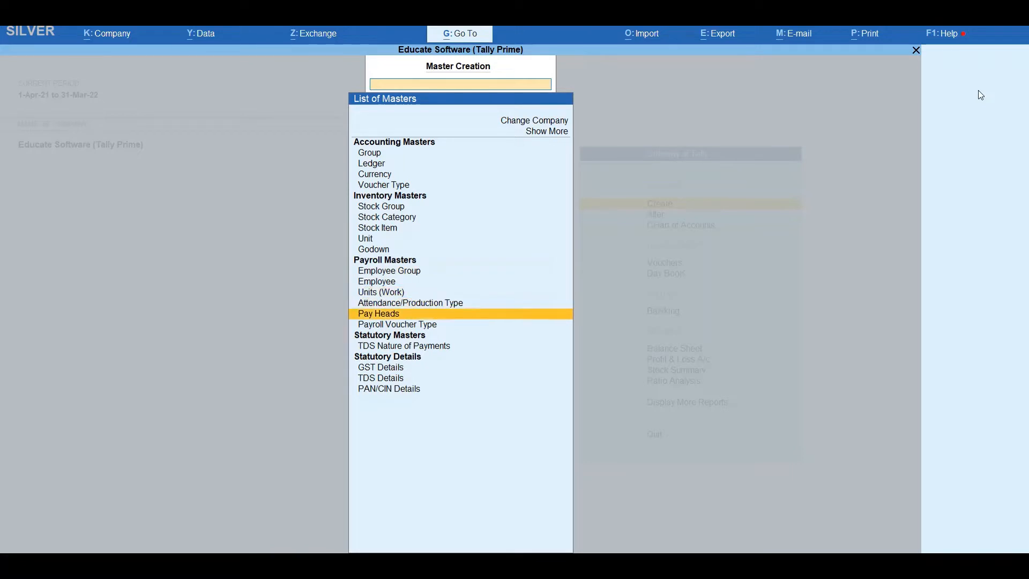
key(Down)
key(Down)
key(Up)
key(Up)
key(Up)
key(Up)
key(Up)
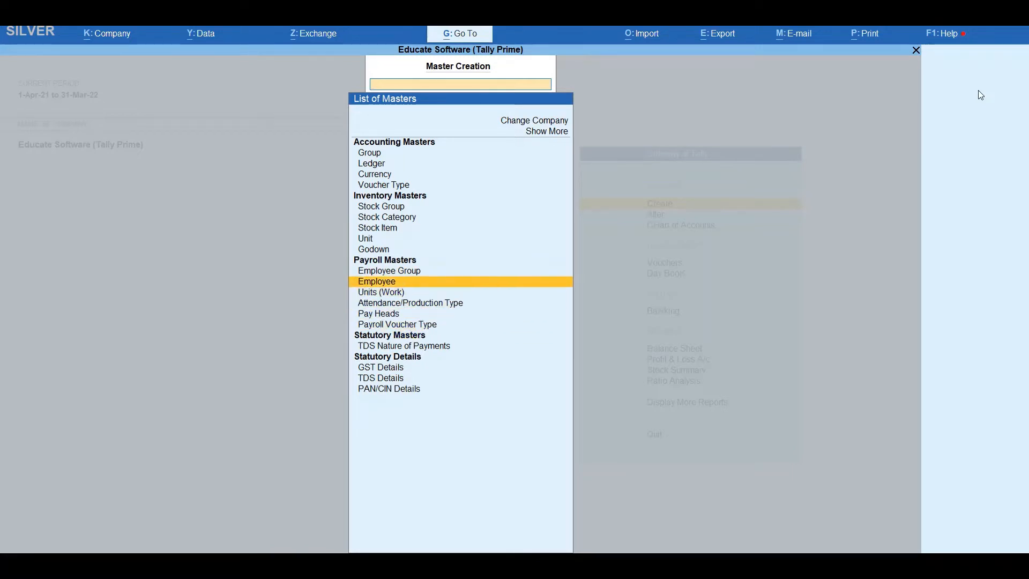
- Create an employee group named Sales under Primary, with salary details set to No
key(Up)
key(Return)
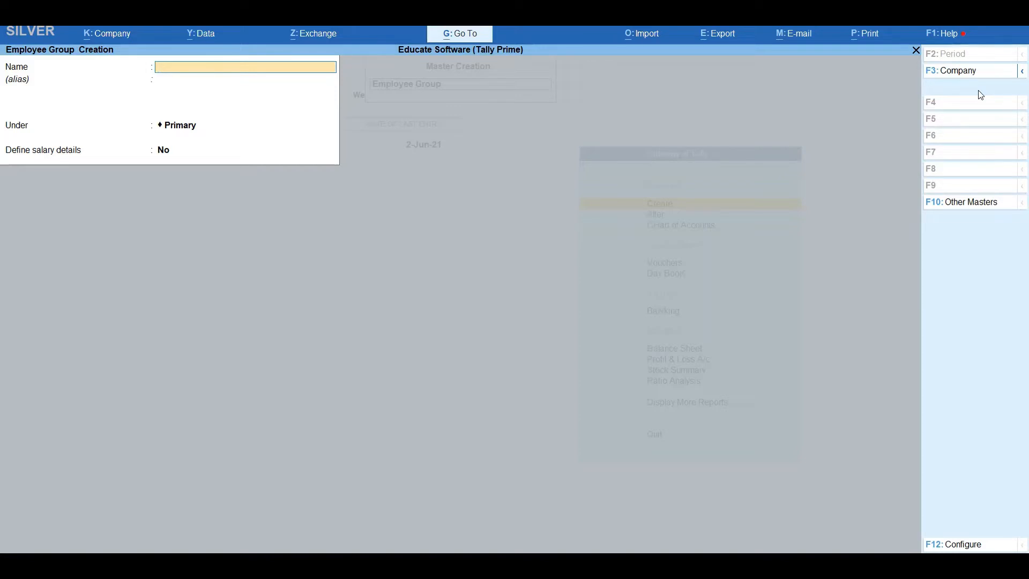
text(Sa)
key(Return)
key(Return)
key(Return)
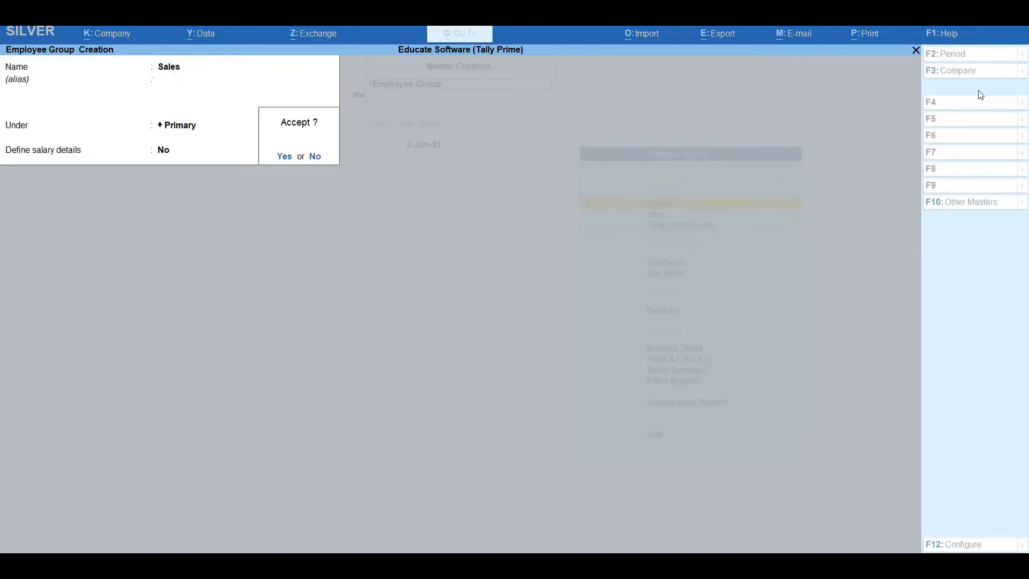
key(Return)
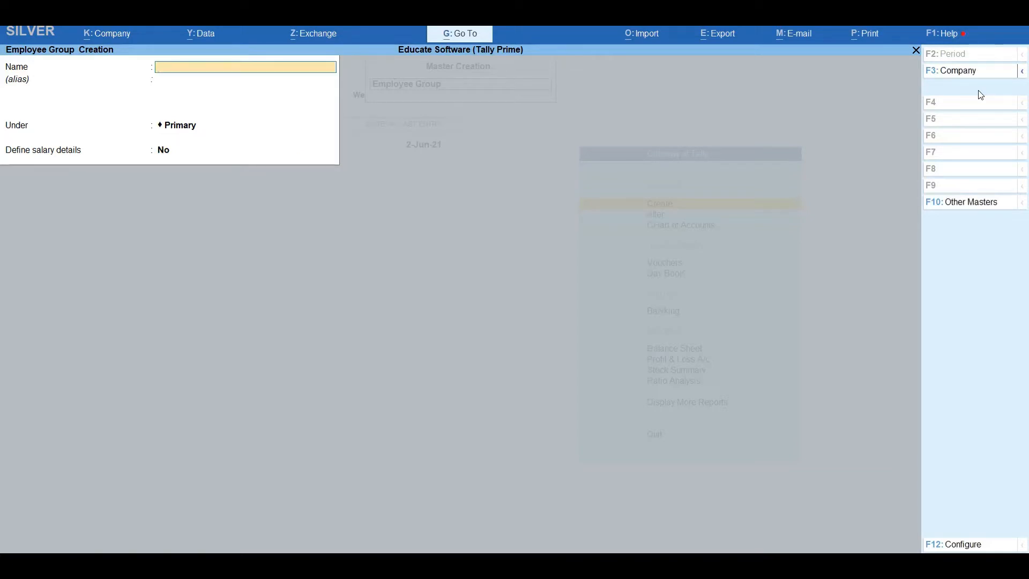
- Create an employee group named Finance under Primary, with salary details set to No
text(Finan)
key(Return)
key(Return)
key(Return)
key(Return)
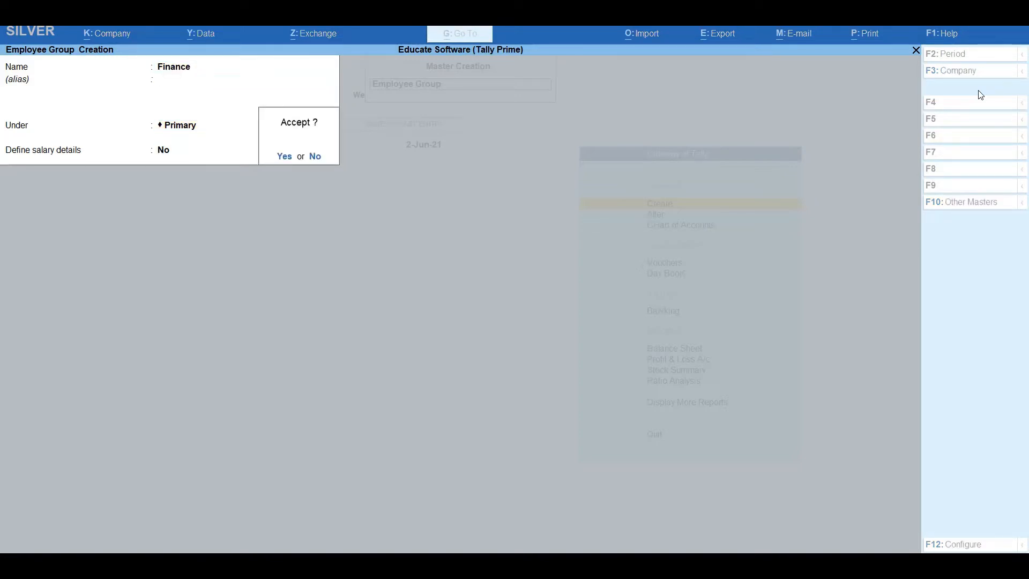
key(Return)
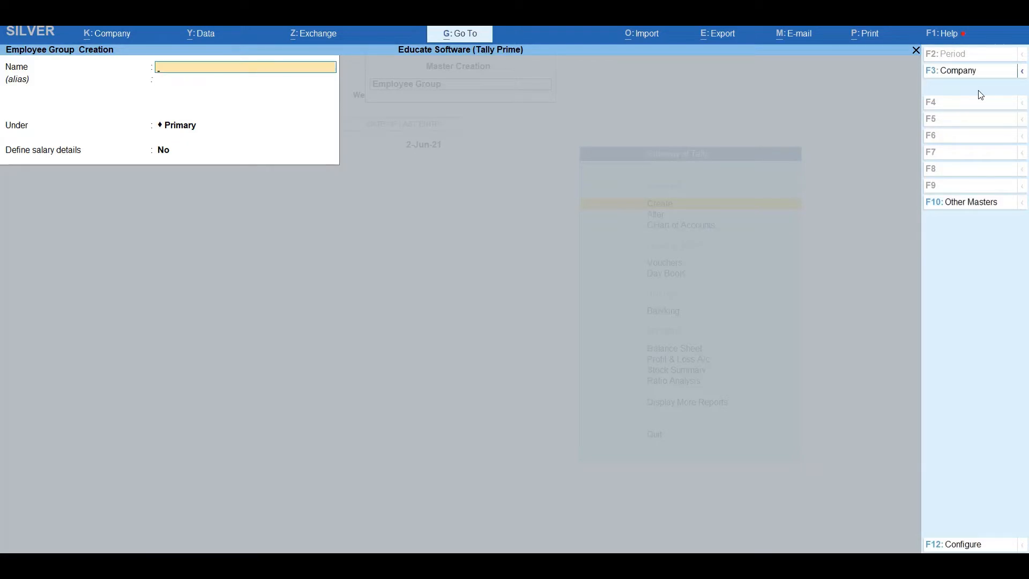
- Create an employee group named Marketing under Primary without salary details, and return to the list of masters
text(Marketing)
key(Return)
key(Return)
key(Return)
key(Return)
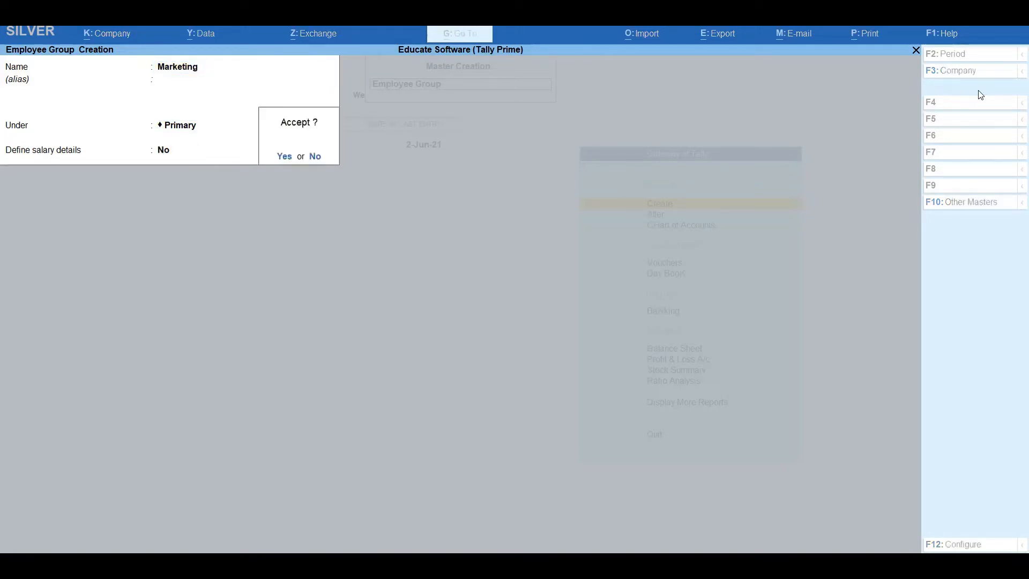
key(Return)
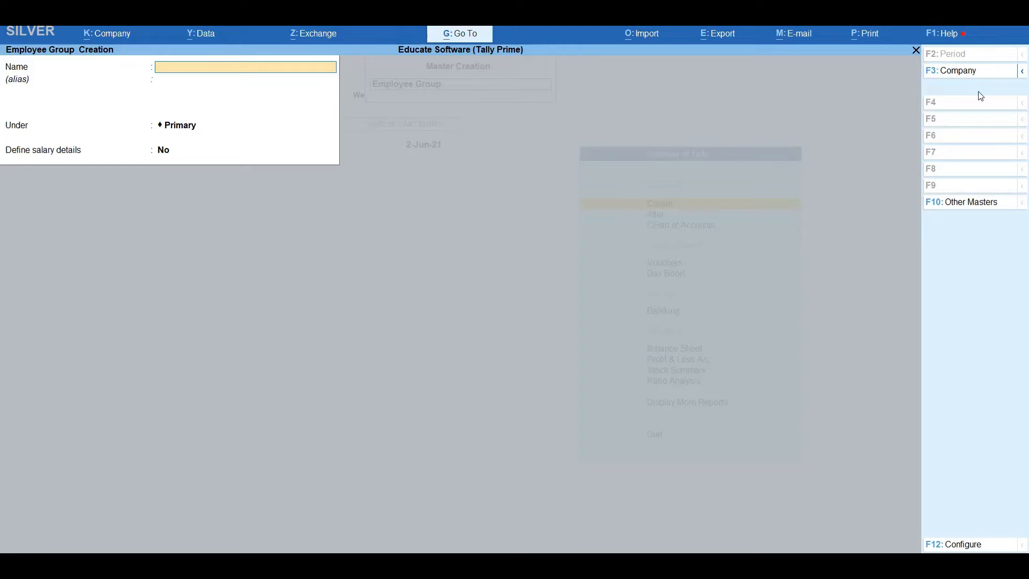
key(Escape)
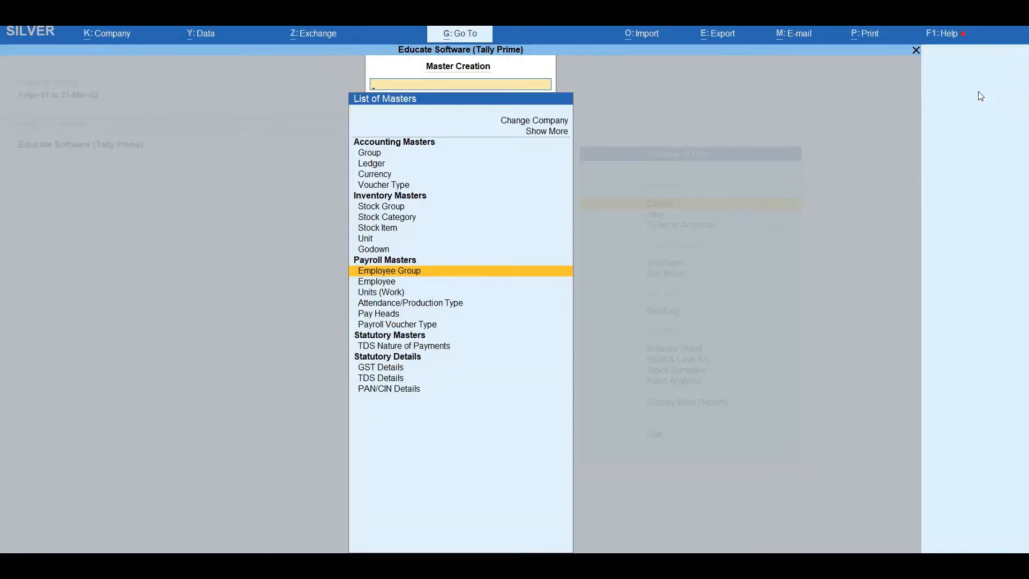
- Create a simple work unit with symbol hrs, formal name Hours, UQC Not Applicable and 0 decimal places
key(Down)
key(Down)
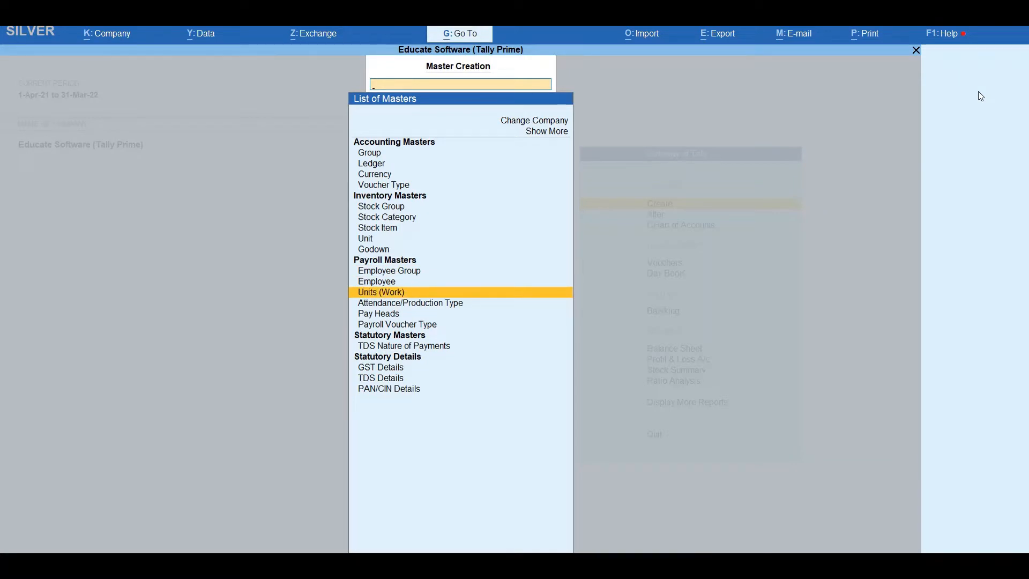
key(Return)
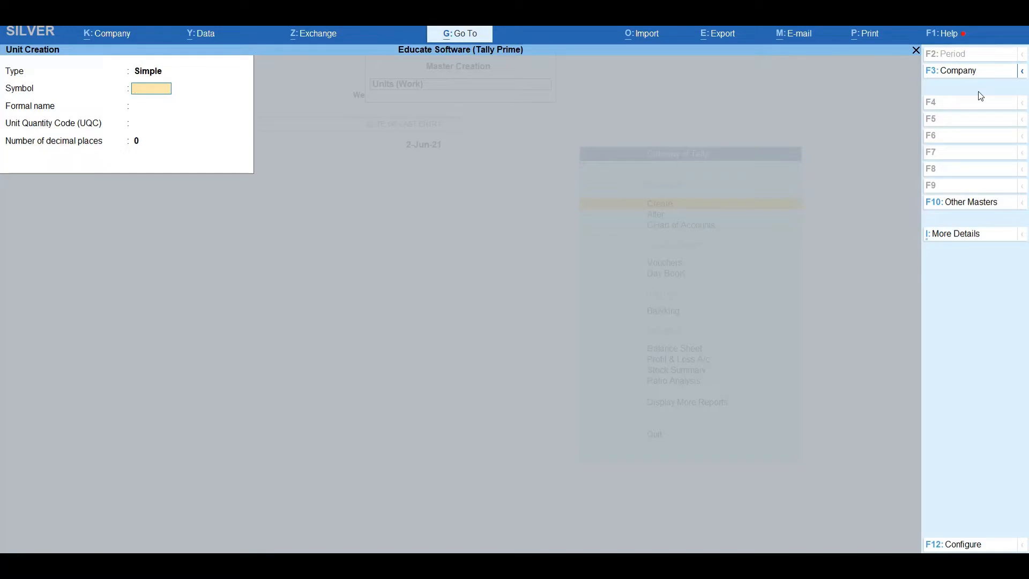
text(hrs)
key(Return)
text(H)
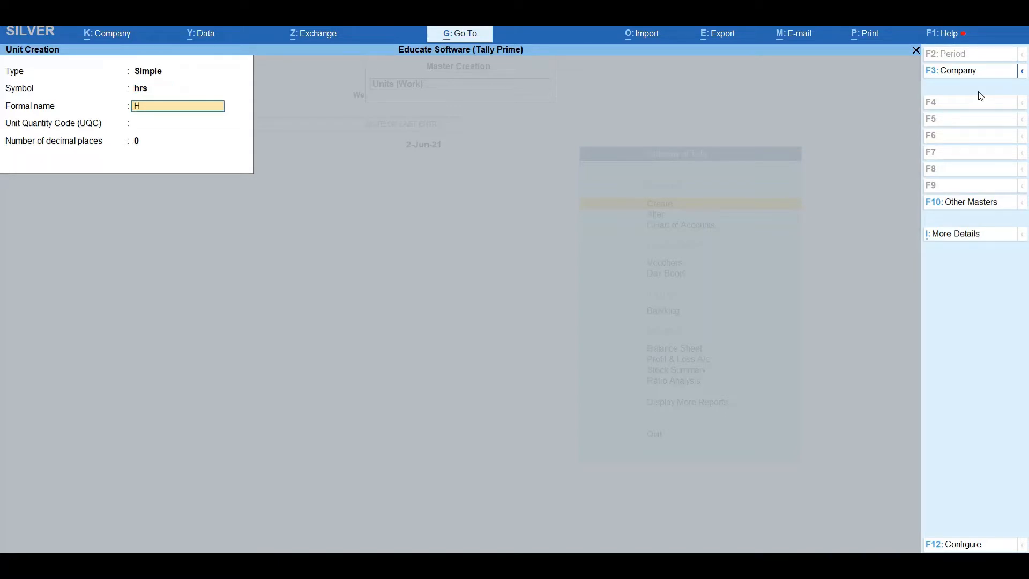
text(ours)
key(Return)
key(Return)
key(Return)
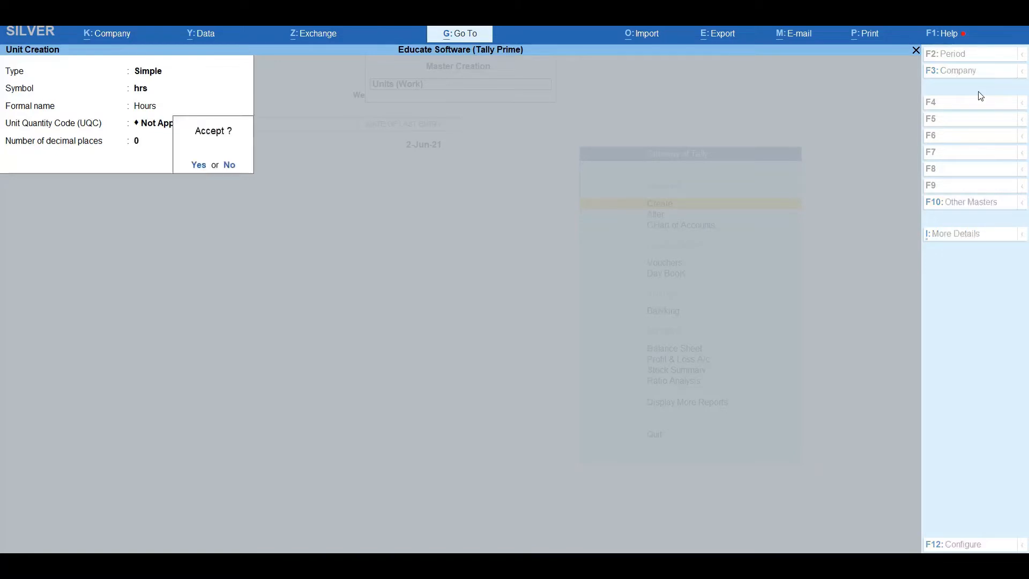
key(Return)
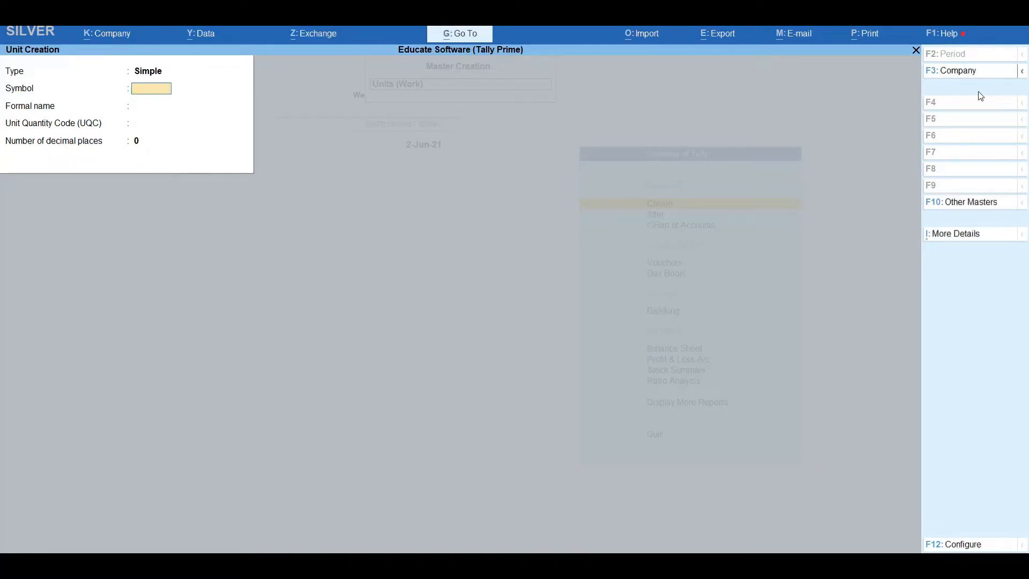
- Create a simple work unit with symbol min, formal name Minutes, UQC Not Applicable and 0 decimal places
text(min)
key(Return)
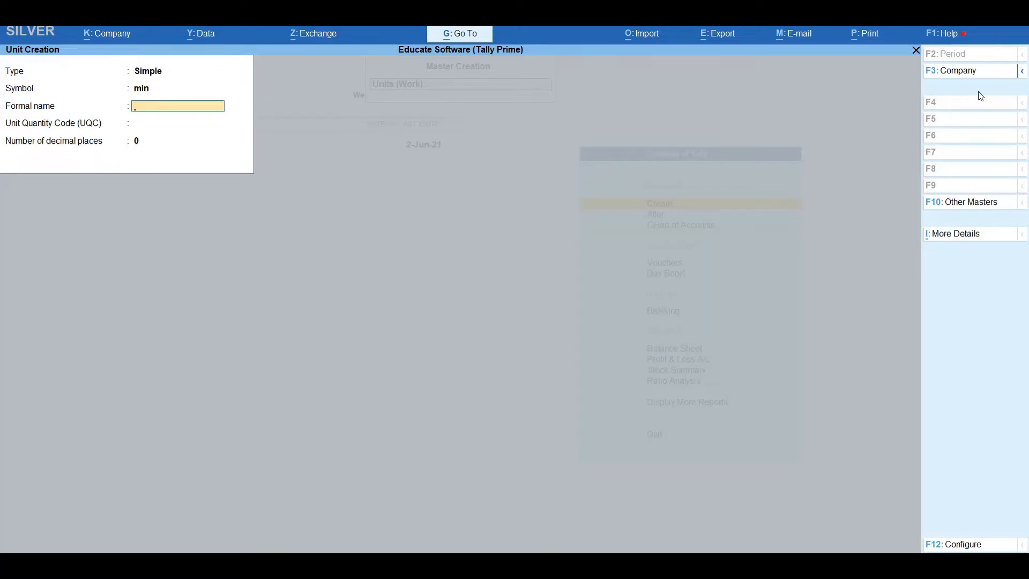
text(Minutes)
key(Return)
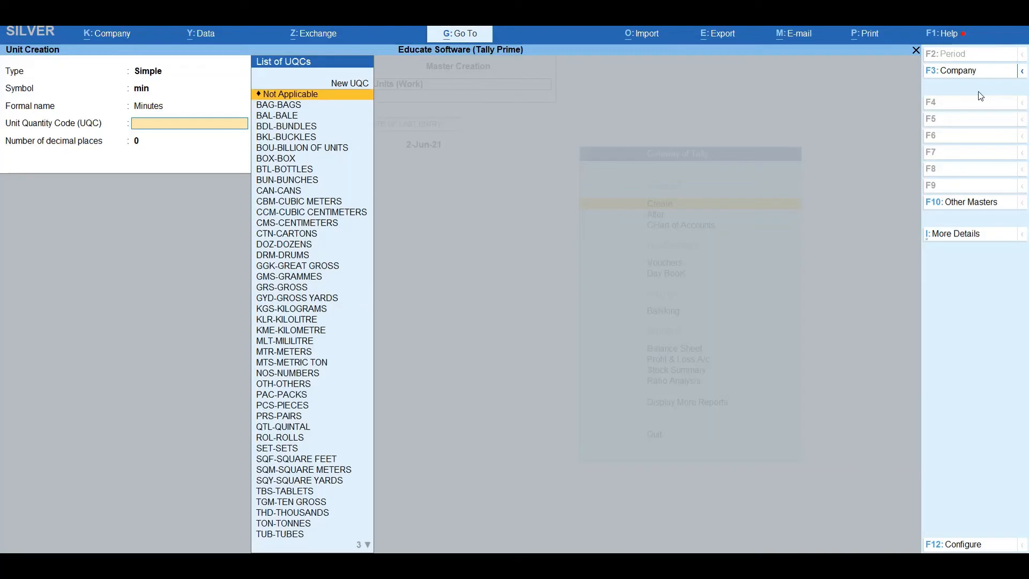
key(Return)
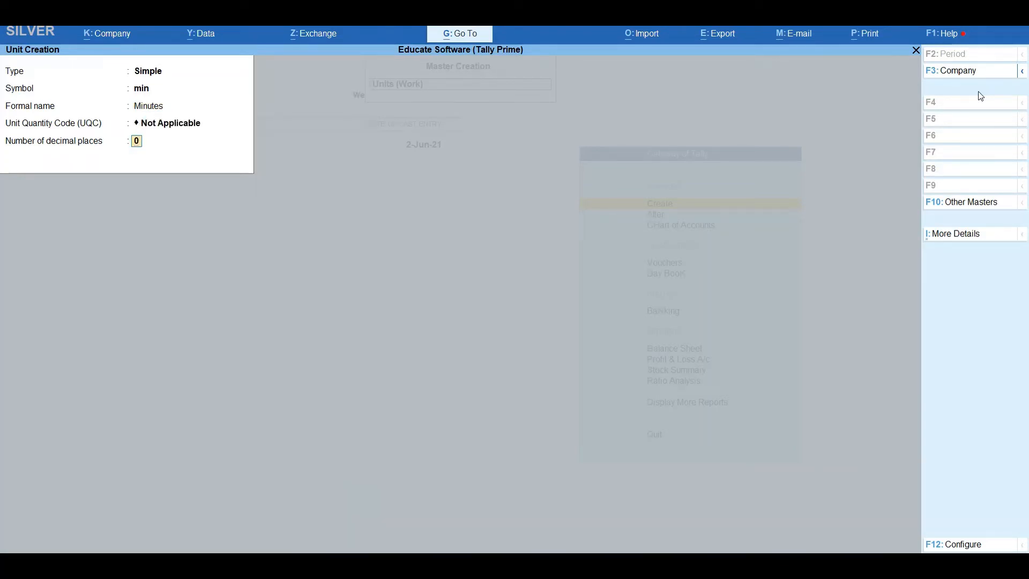
key(Return)
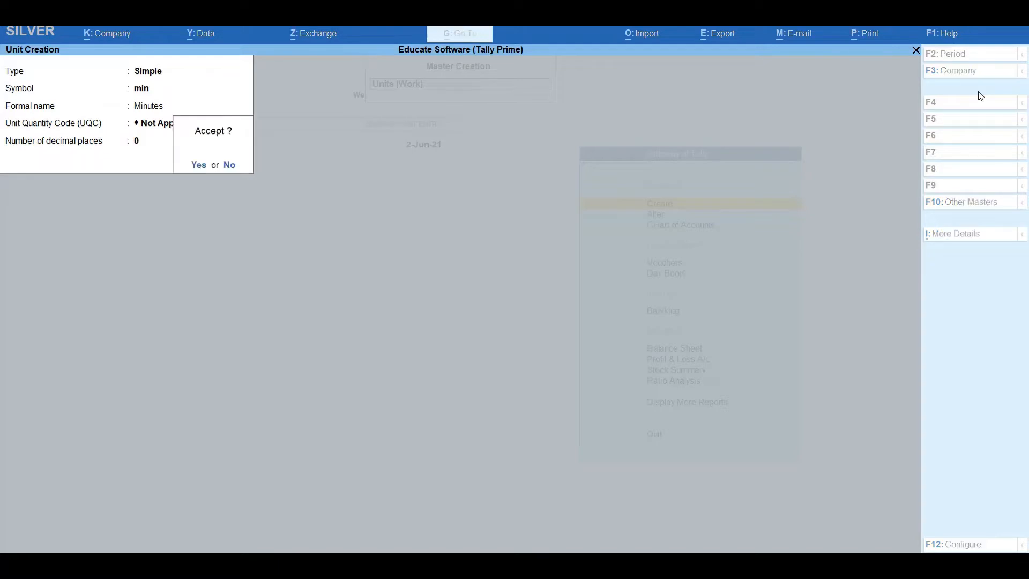
key(y)
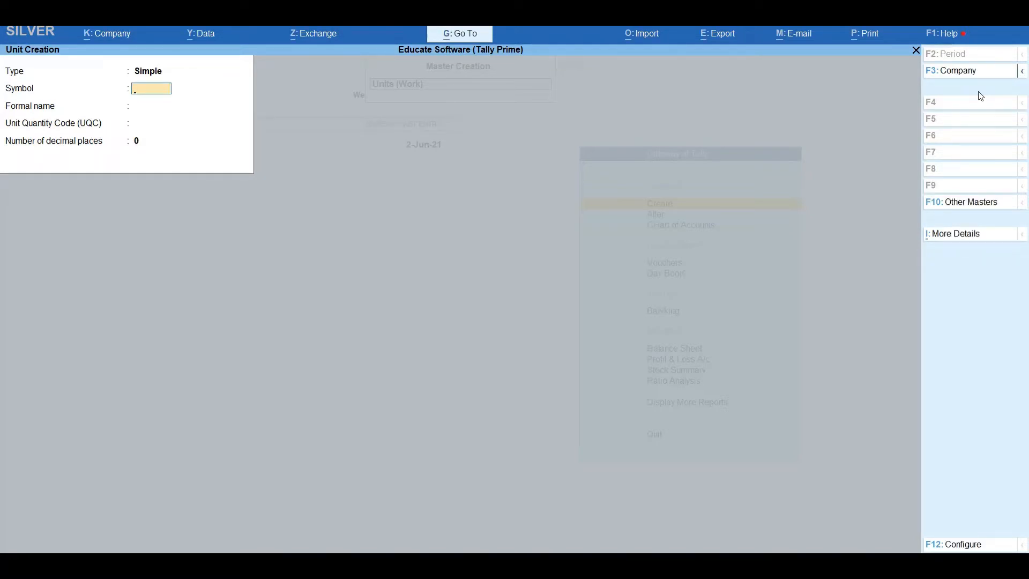
- Create a compound work unit of hrs of 60 min, and return to the list of masters
key(BackSpace)
key(Up)
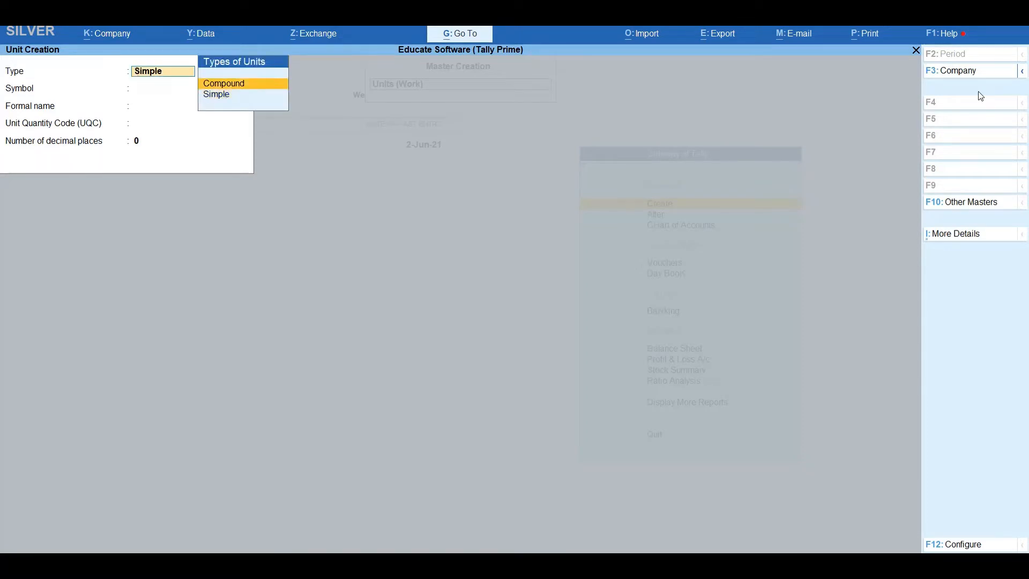
key(Return)
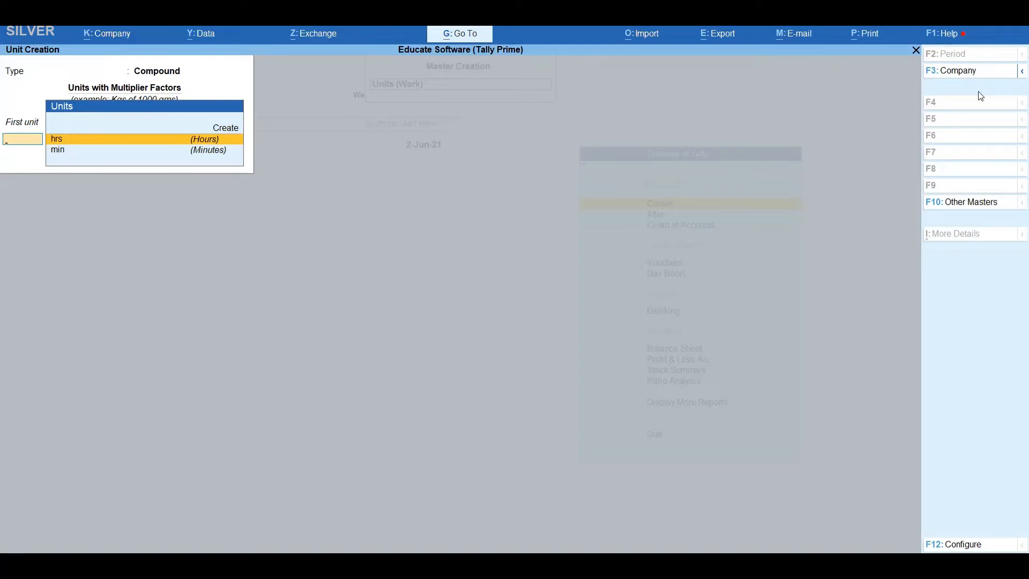
key(Return)
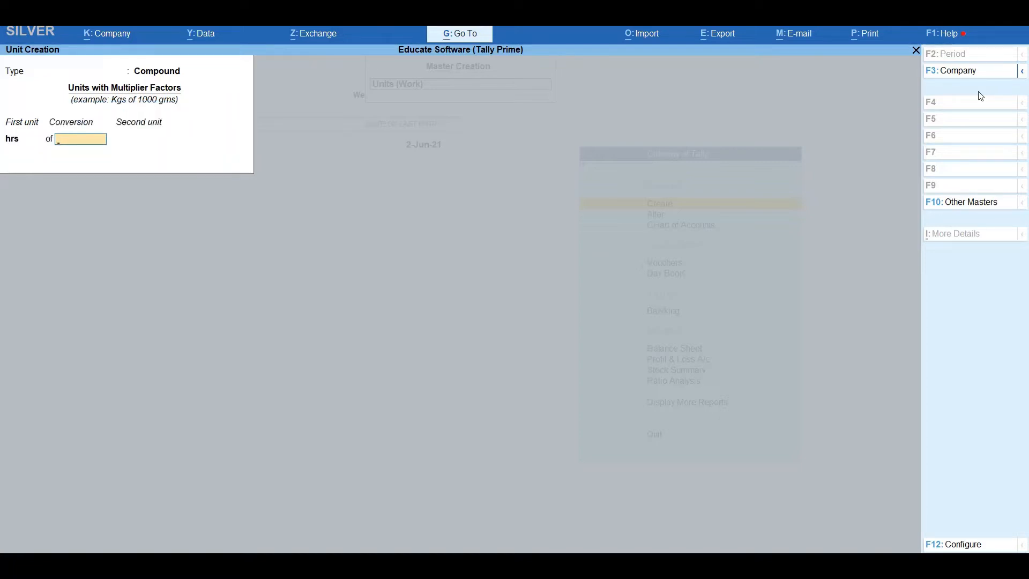
text(60)
key(Return)
key(Return)
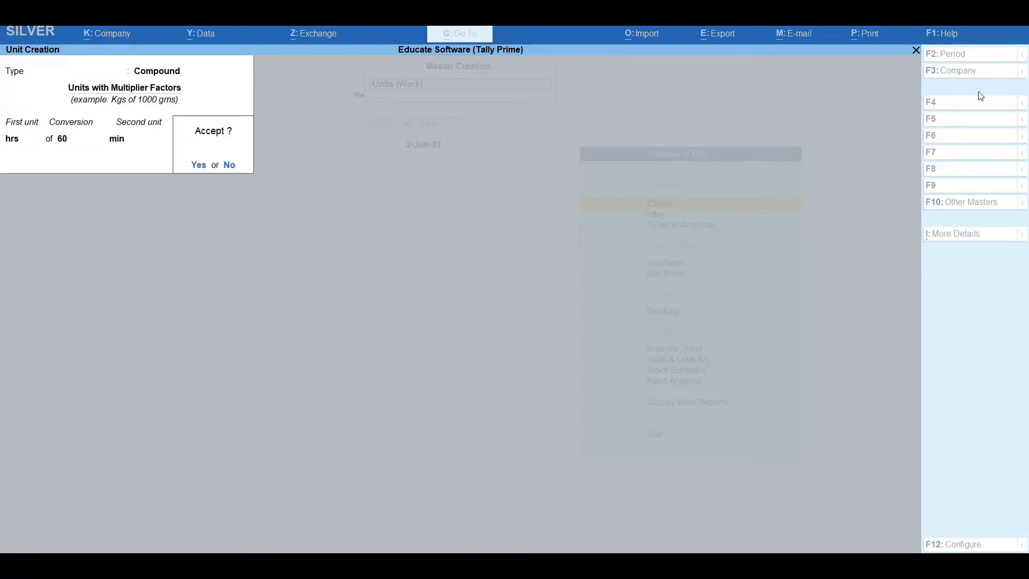
key(n)
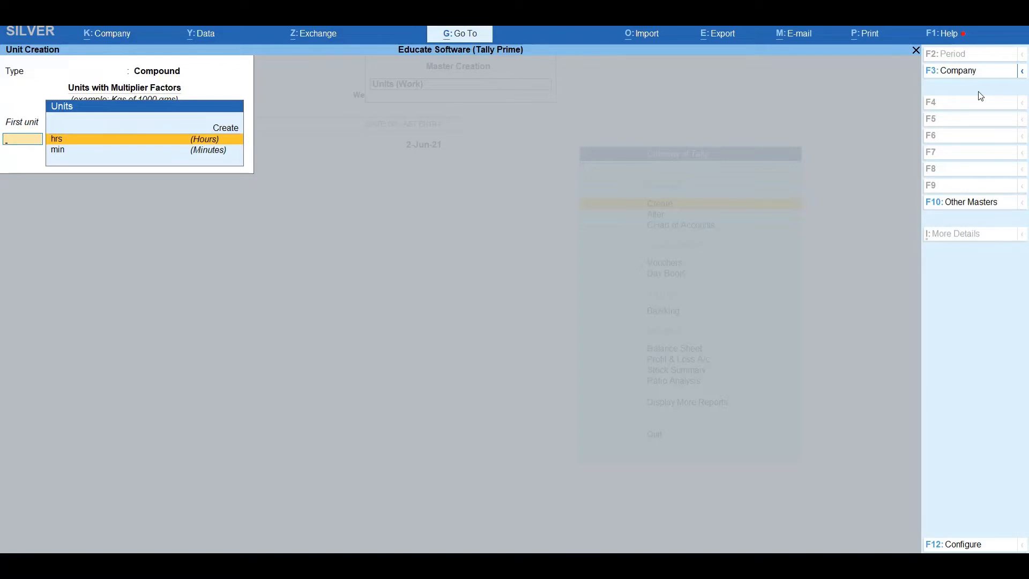
key(Escape)
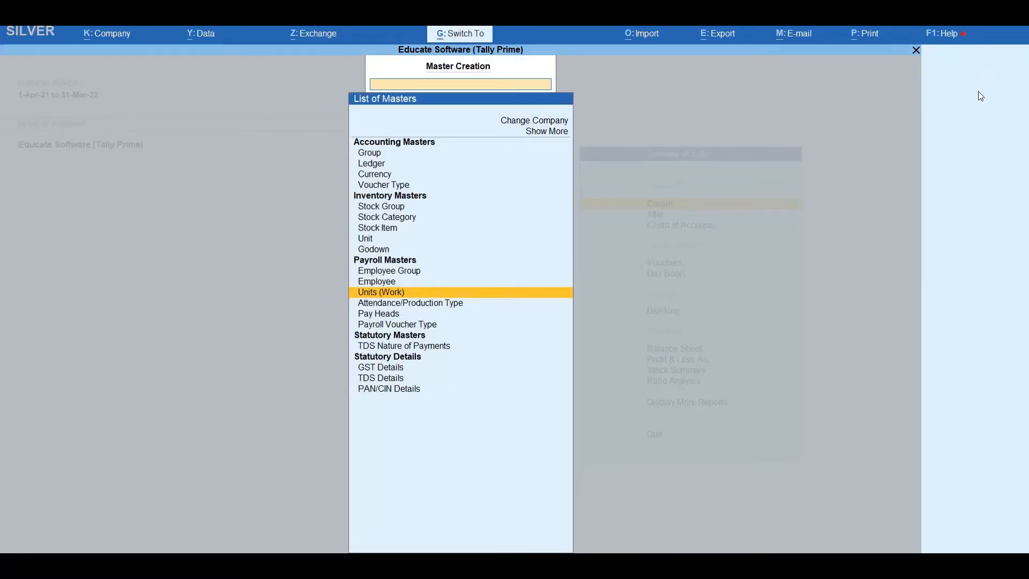
- Start a new pay head named Basic with pay head type Earnings for Employees and income type Fixed
key(Down)
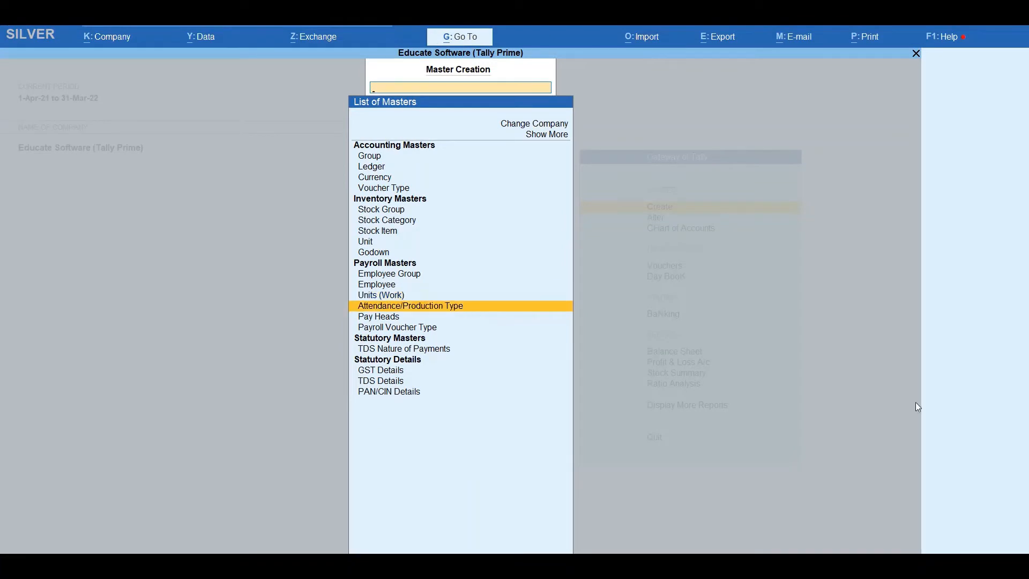
key(Down)
key(Return)
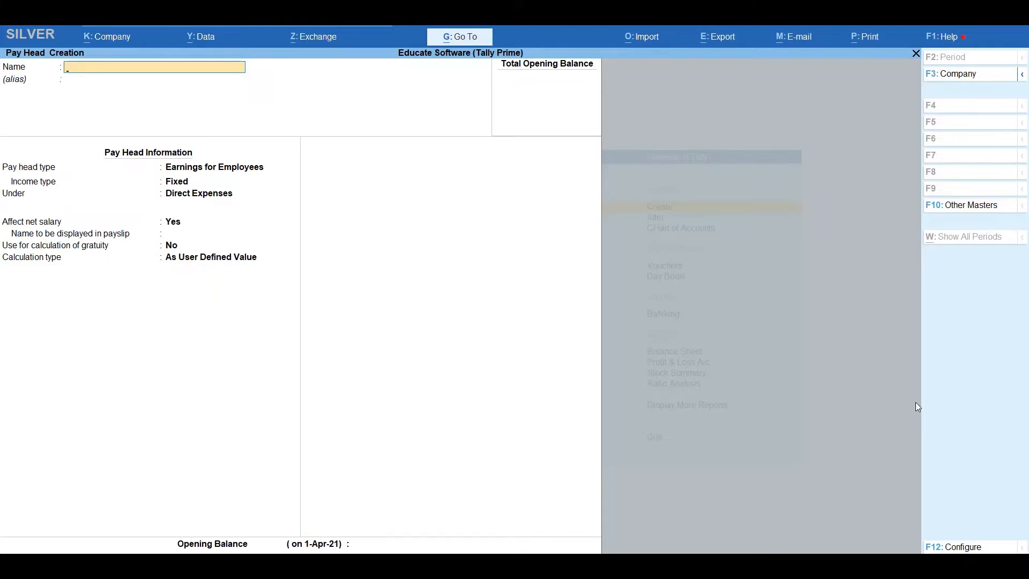
text(Basic)
key(Return)
key(Return)
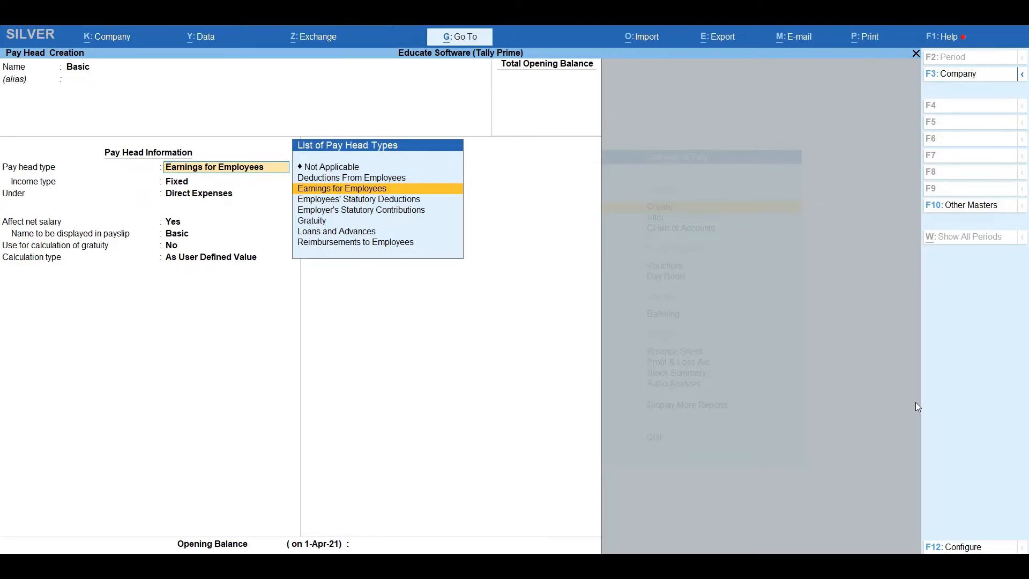
key(Return)
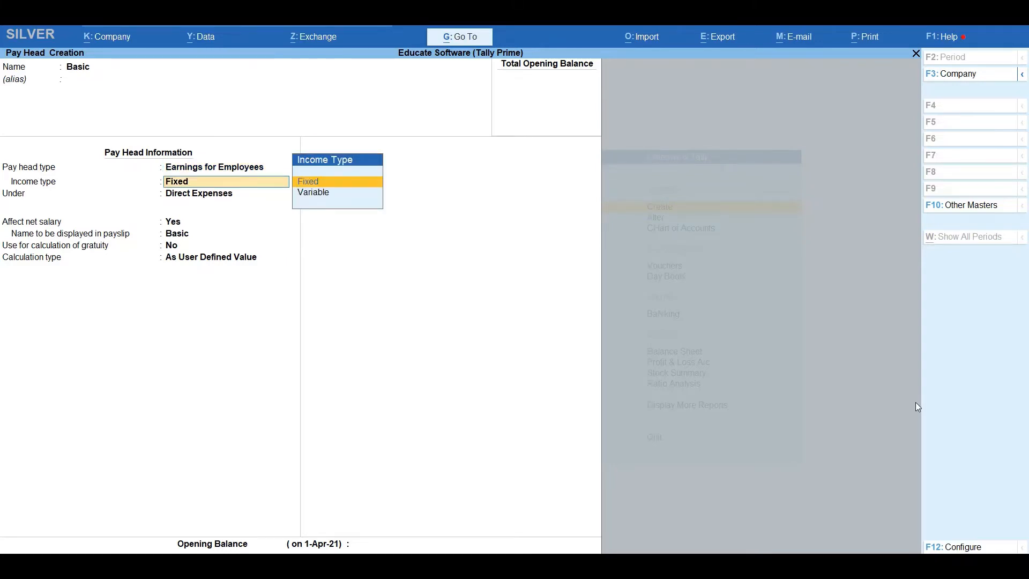
key(Down)
key(Up)
key(Return)
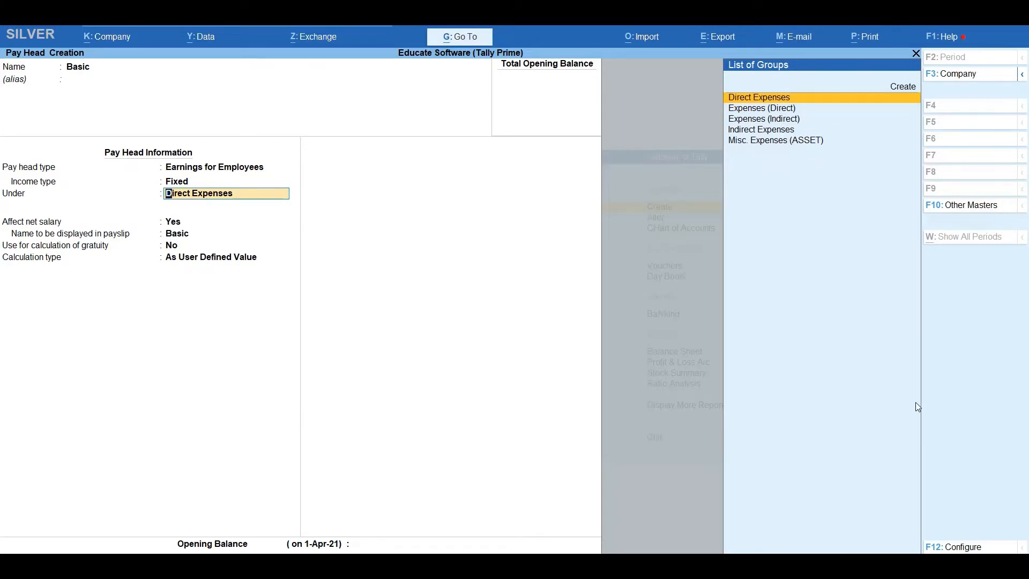
- Place Basic under Indirect Expenses, affecting net salary, excluded from gratuity and calculated As User Defined Value, and save it without an opening balance
key(Down)
key(Down)
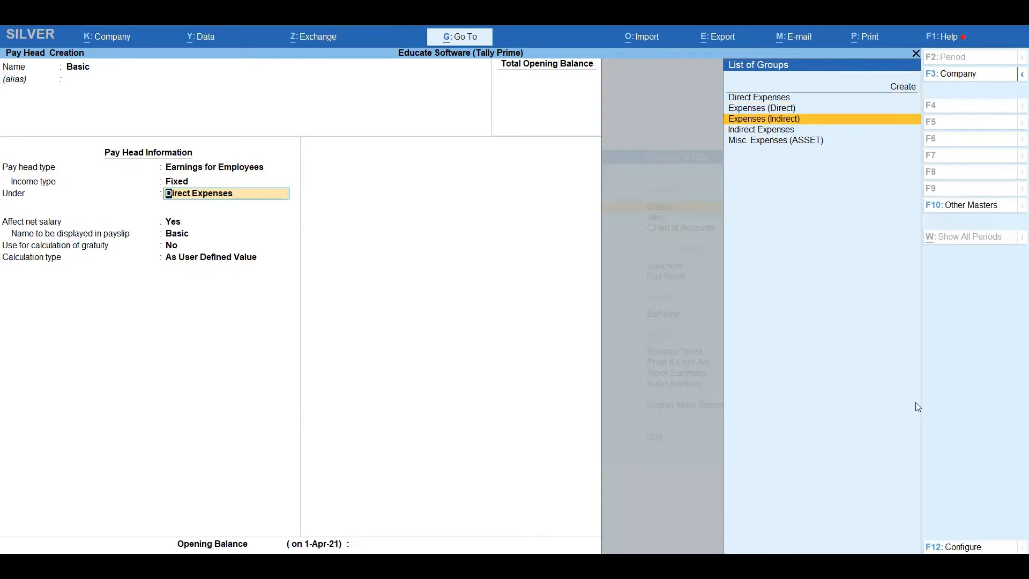
key(Return)
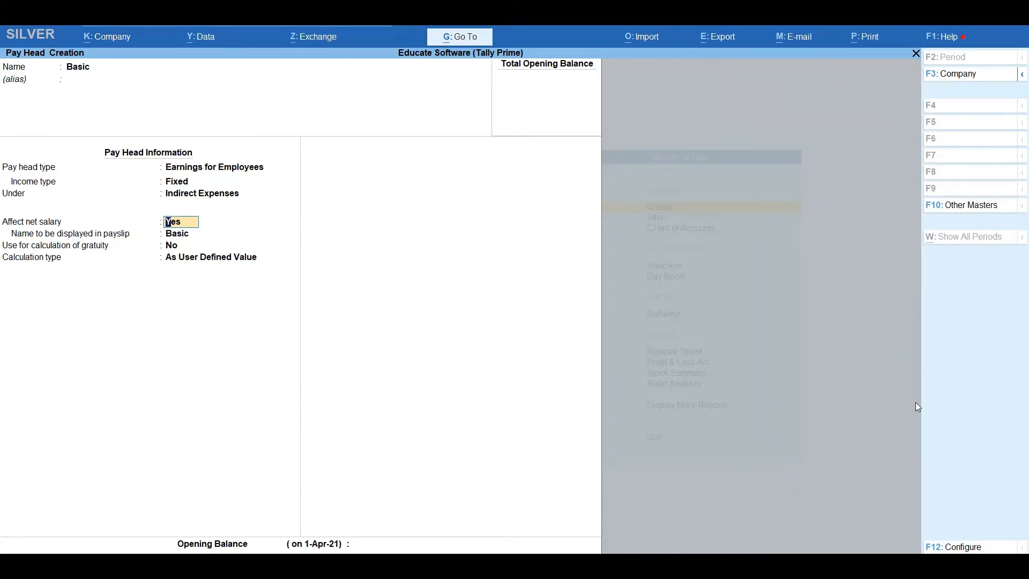
key(Return)
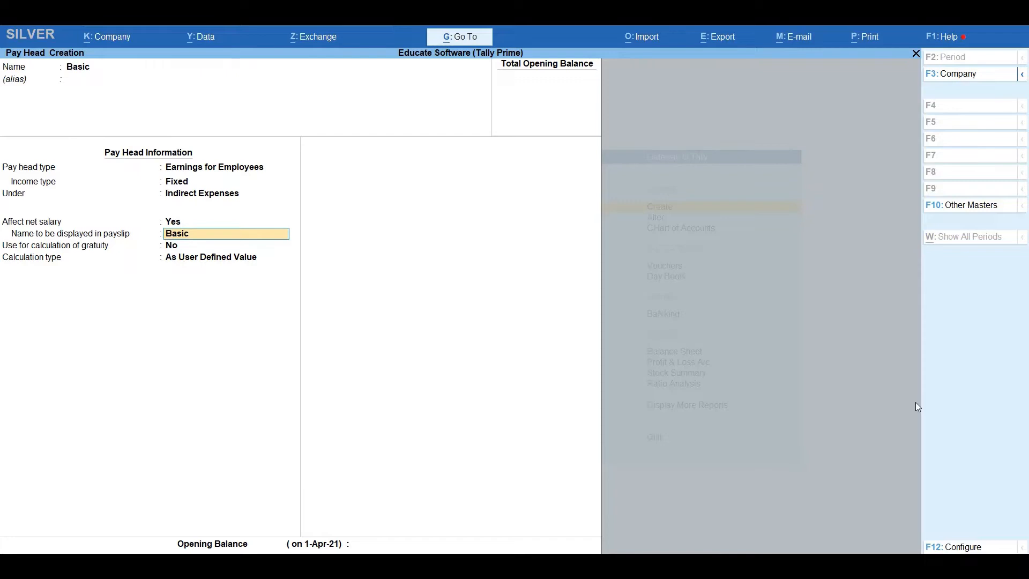
key(Return)
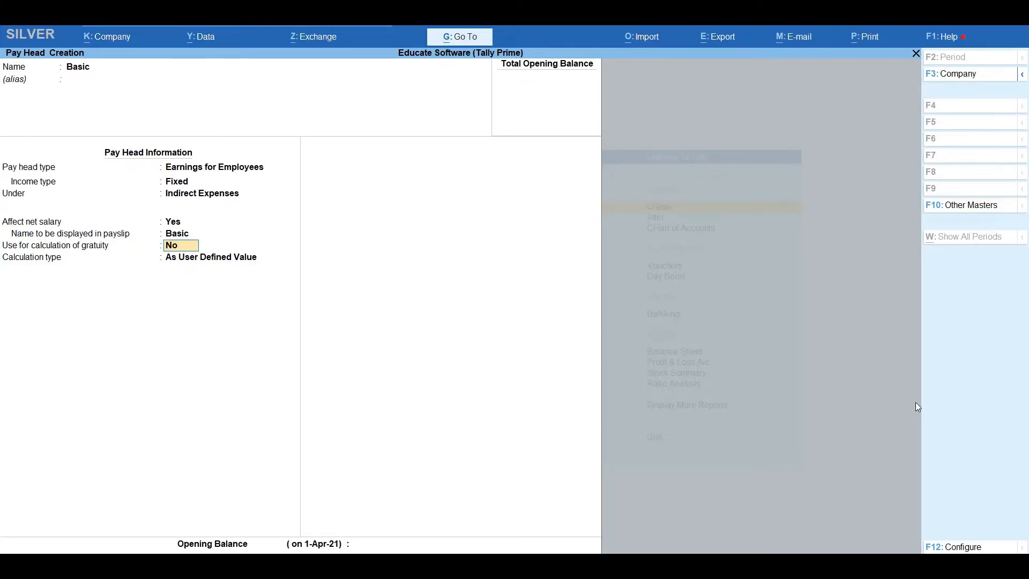
key(Return)
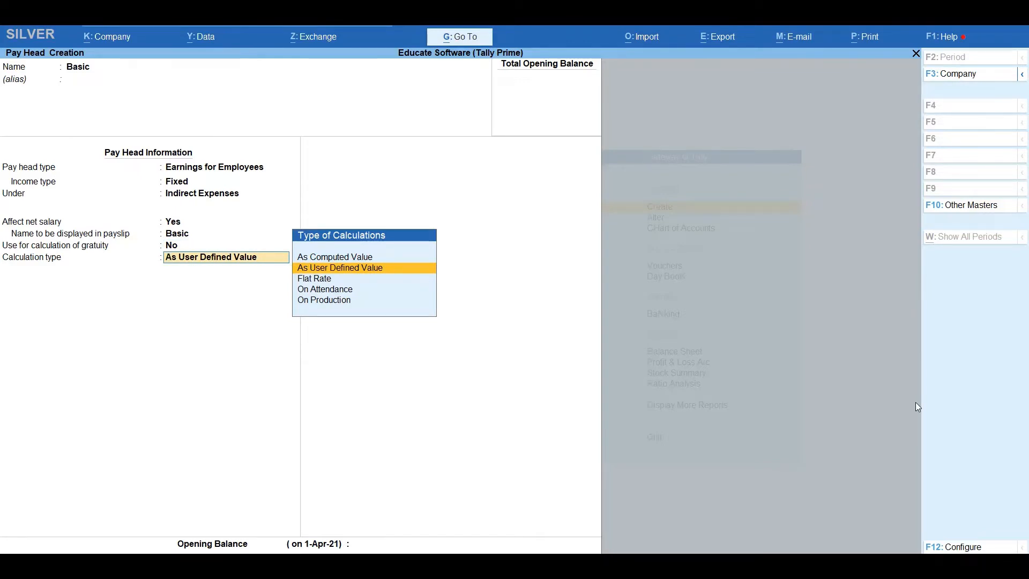
key(Return)
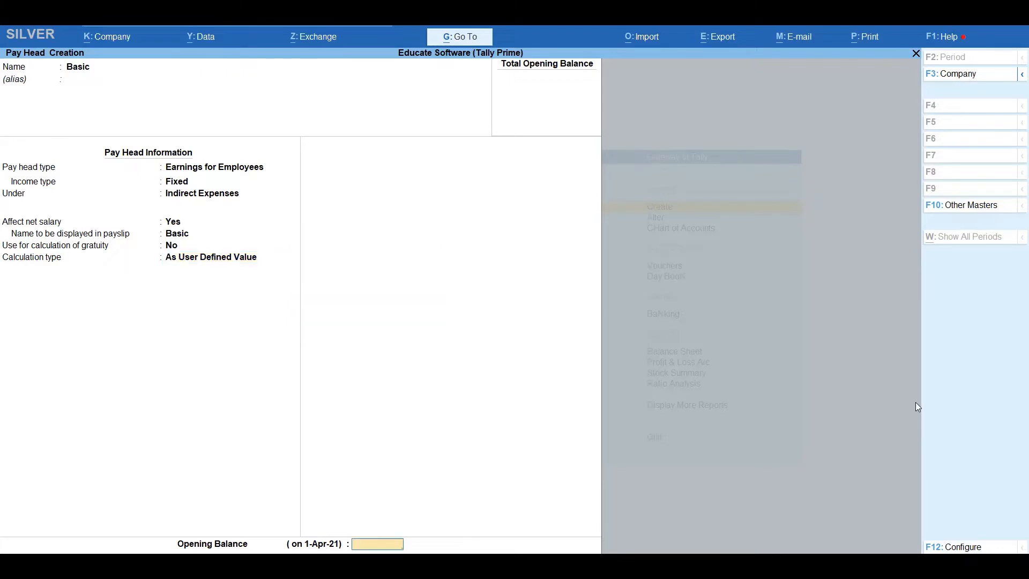
key(Return)
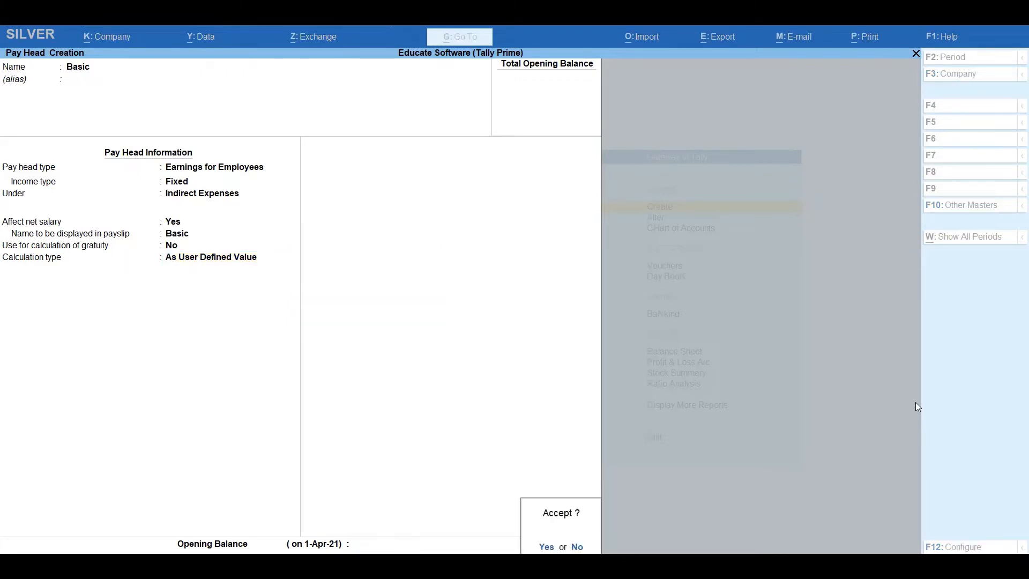
key(Return)
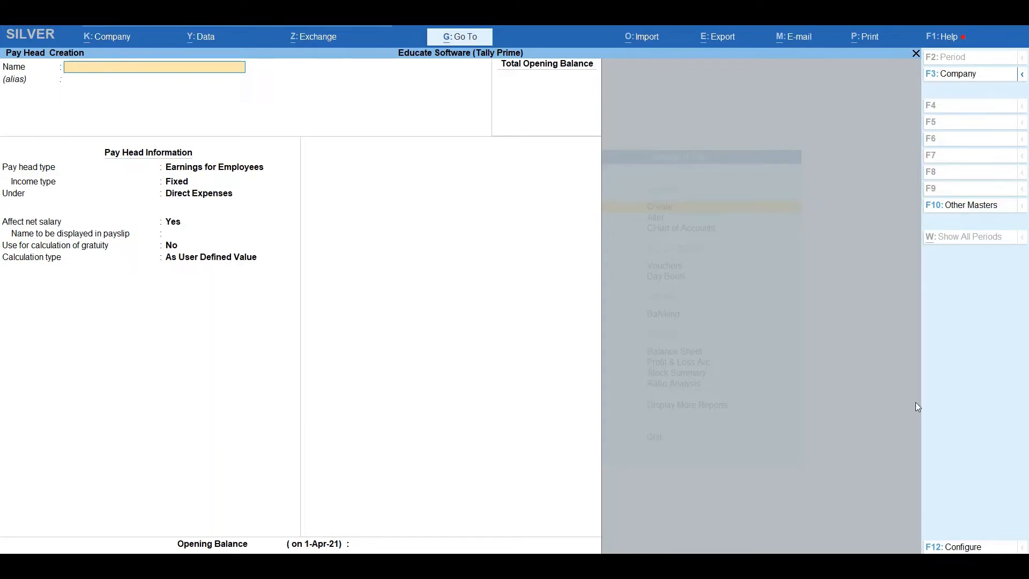
- Start a new pay head named DA with pay head type Earnings for Employees and income type Variable
text(DA)
key(Return)
key(Return)
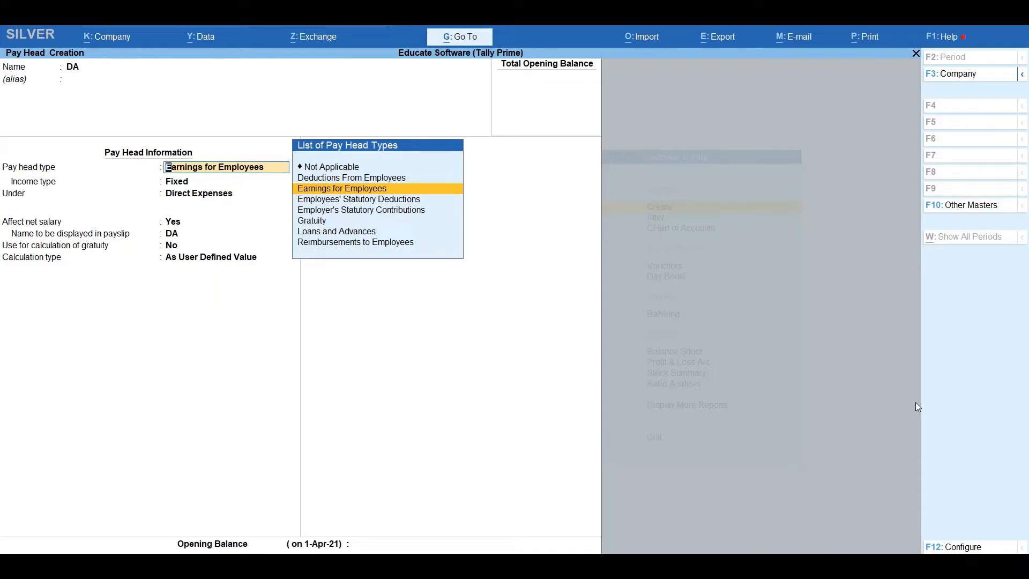
key(Return)
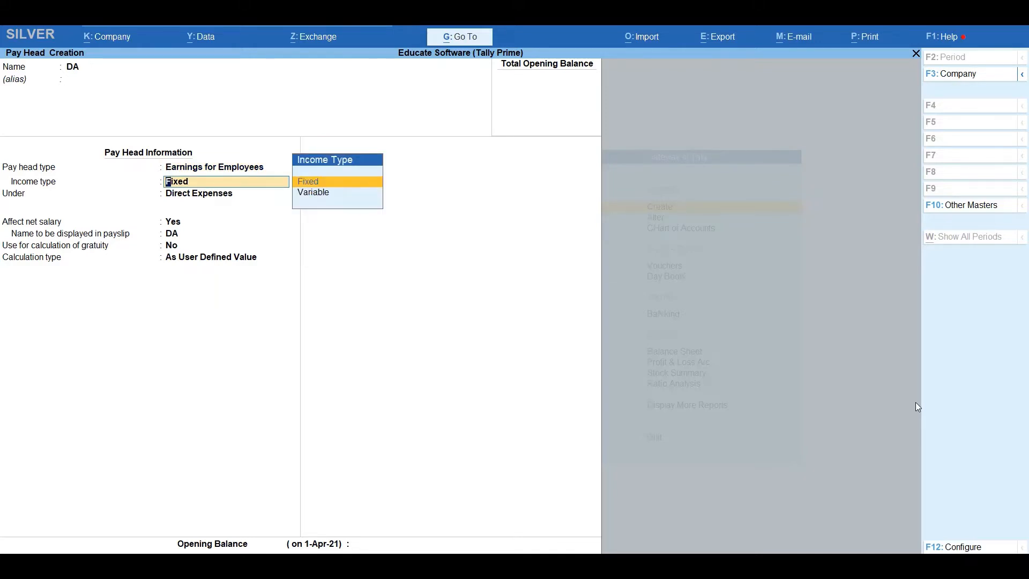
key(Down)
key(Return)
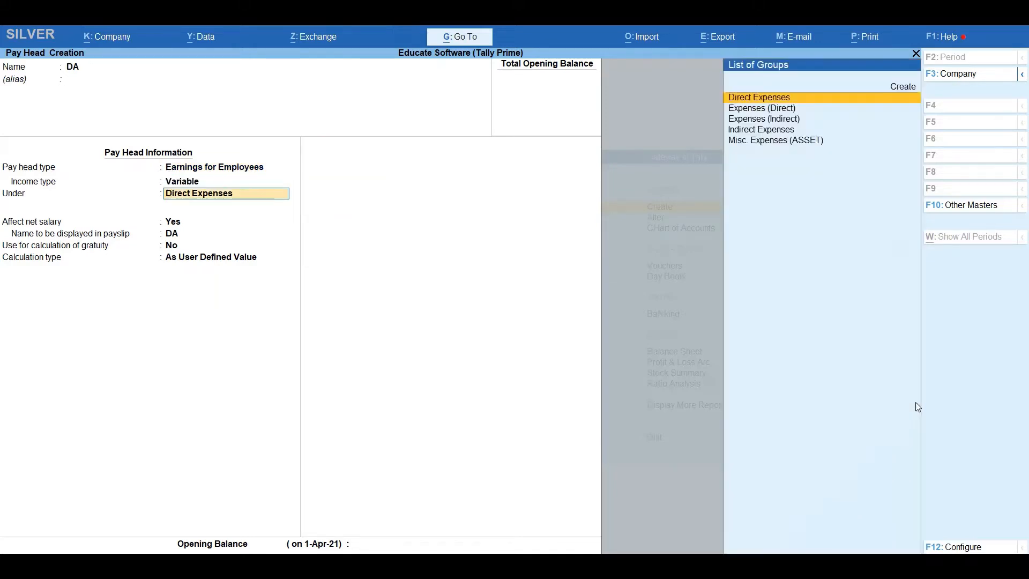
- Place DA under Indirect Expenses, with affect net salary Yes, payslip name DA and use for gratuity calculation No
key(Down)
key(Down)
key(Down)
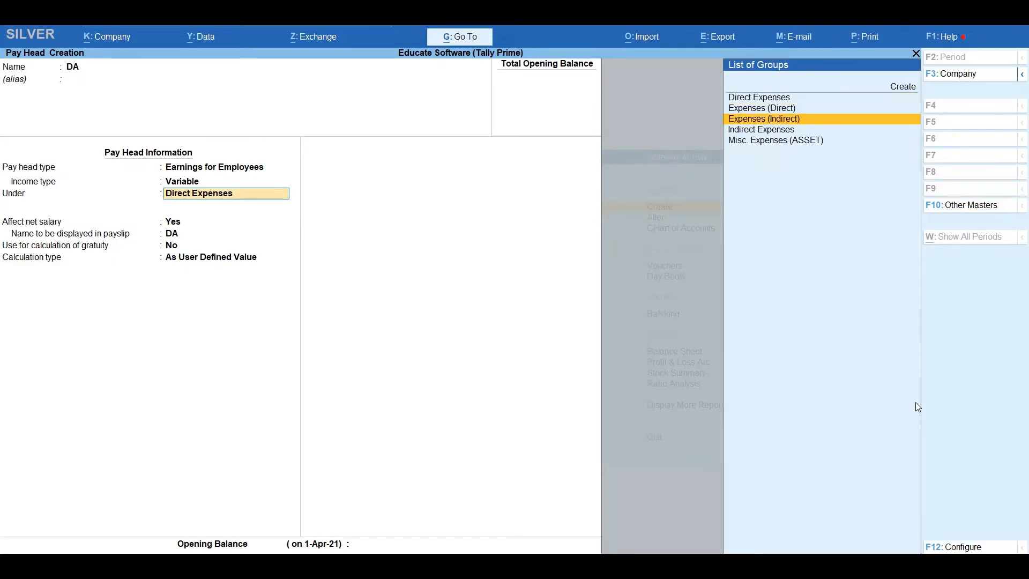
key(Return)
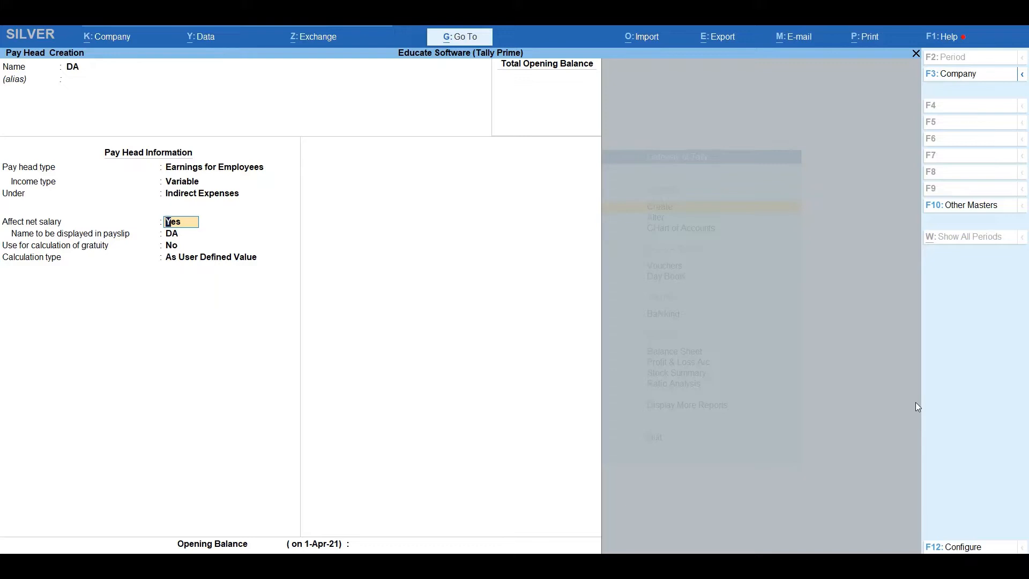
key(Return)
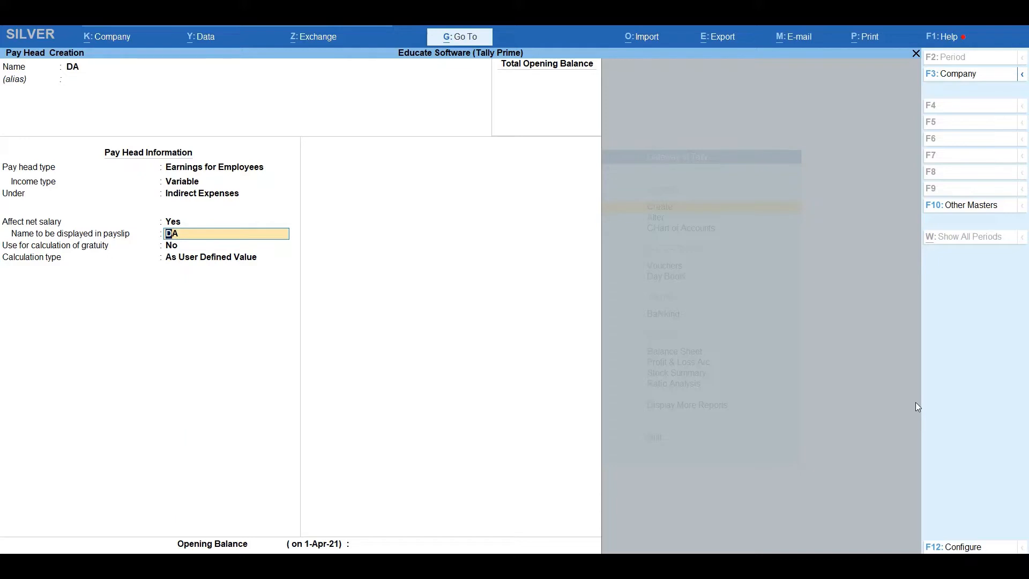
key(Return)
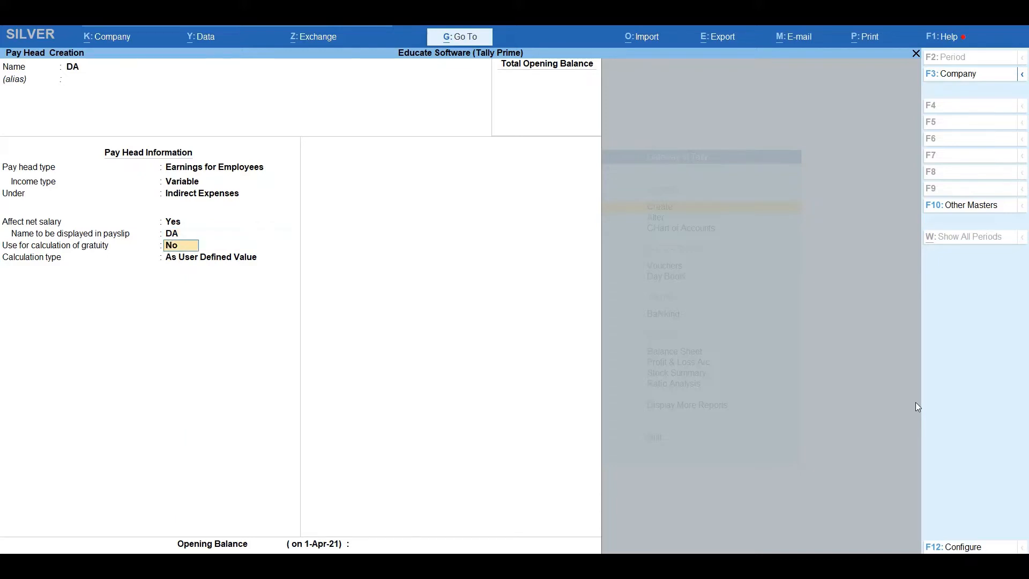
key(Return)
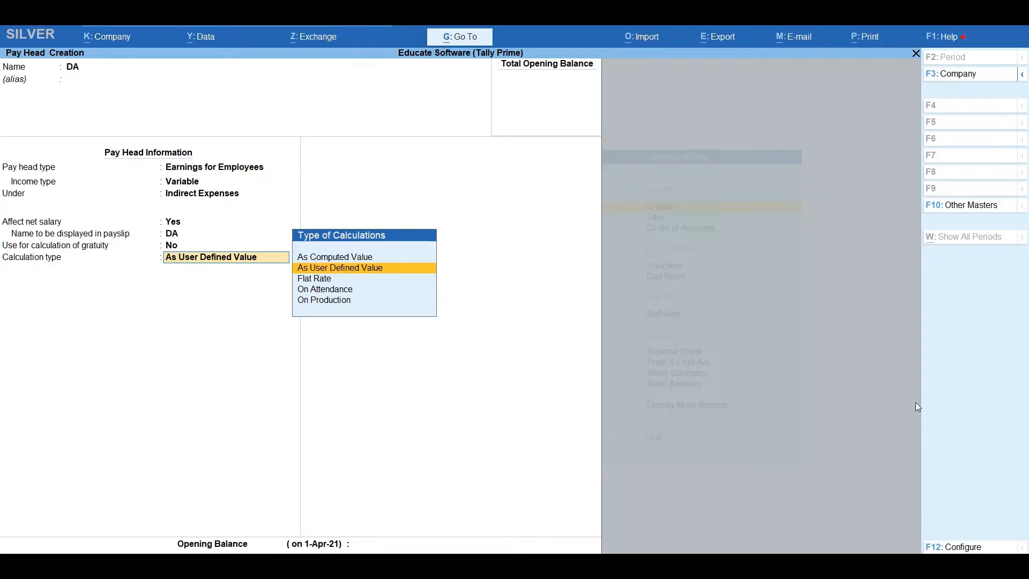
key(Down)
key(Down)
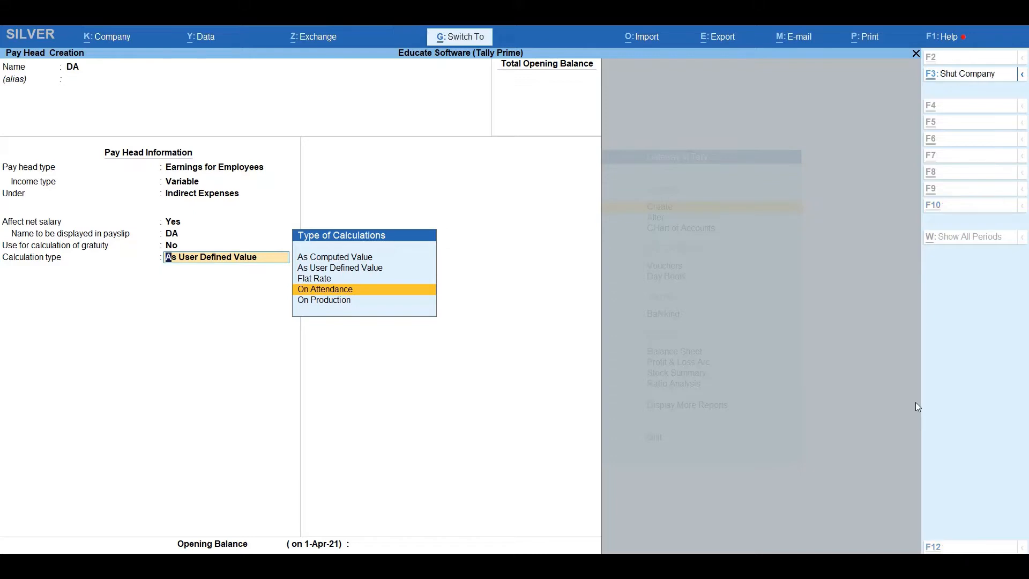
key(Up)
key(Up)
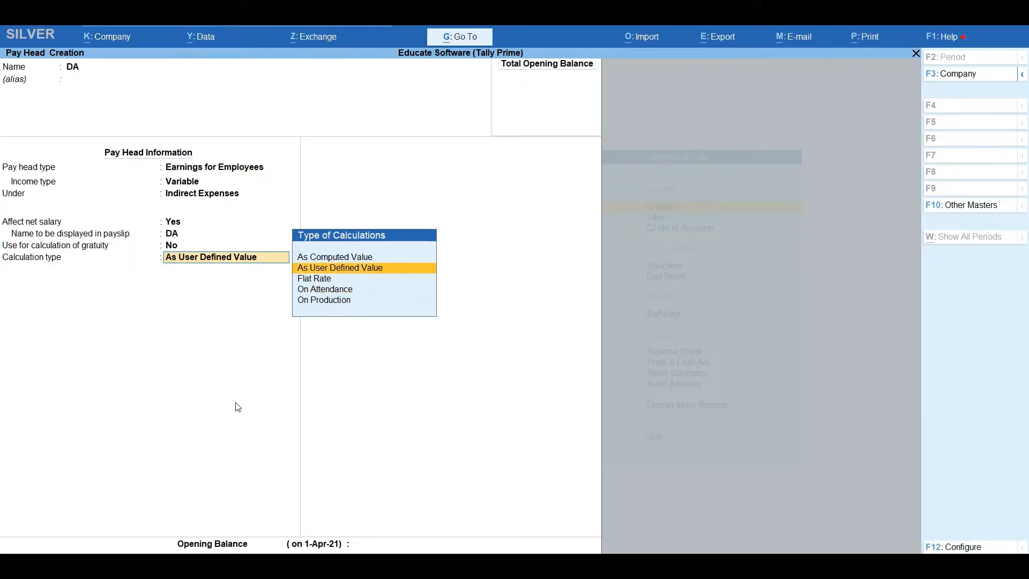
- Change DA's income type to Fixed, keeping Indirect Expenses, net salary Yes, payslip name DA and gratuity No
key(BackSpace)
key(BackSpace)
key(BackSpace)
key(BackSpace)
key(BackSpace)
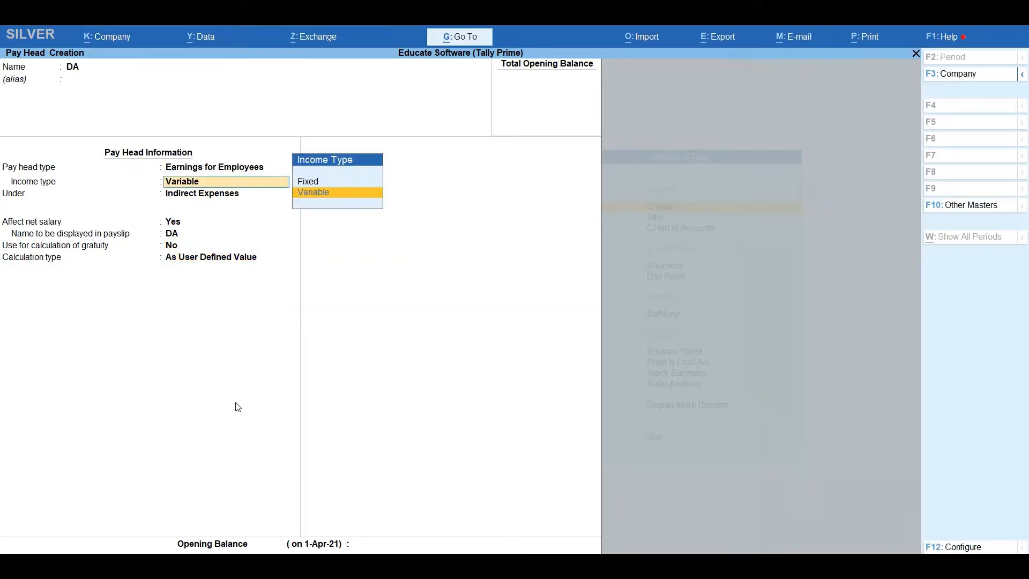
key(Up)
key(Return)
key(Return)
key(Return)
key(Return)
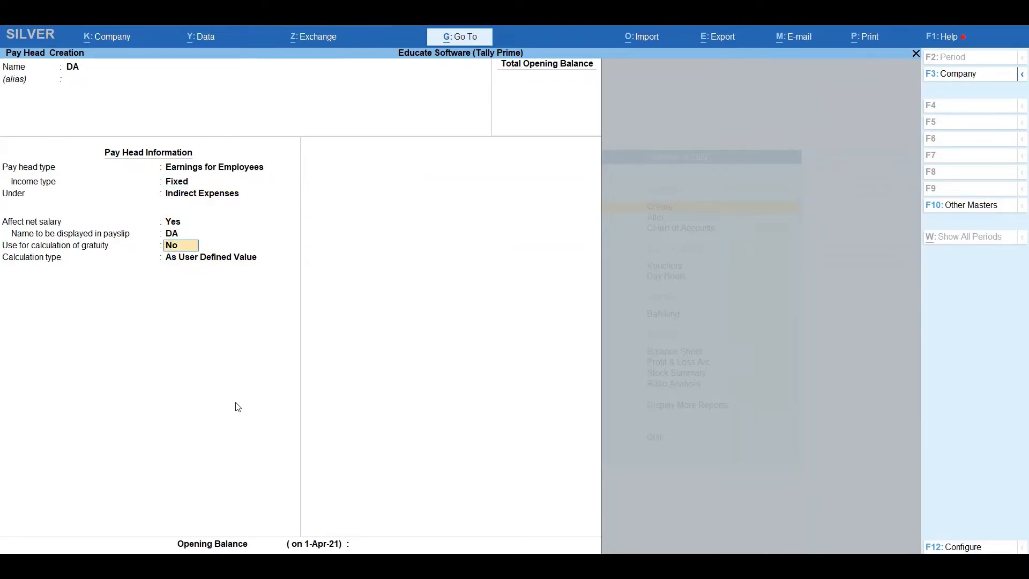
key(Return)
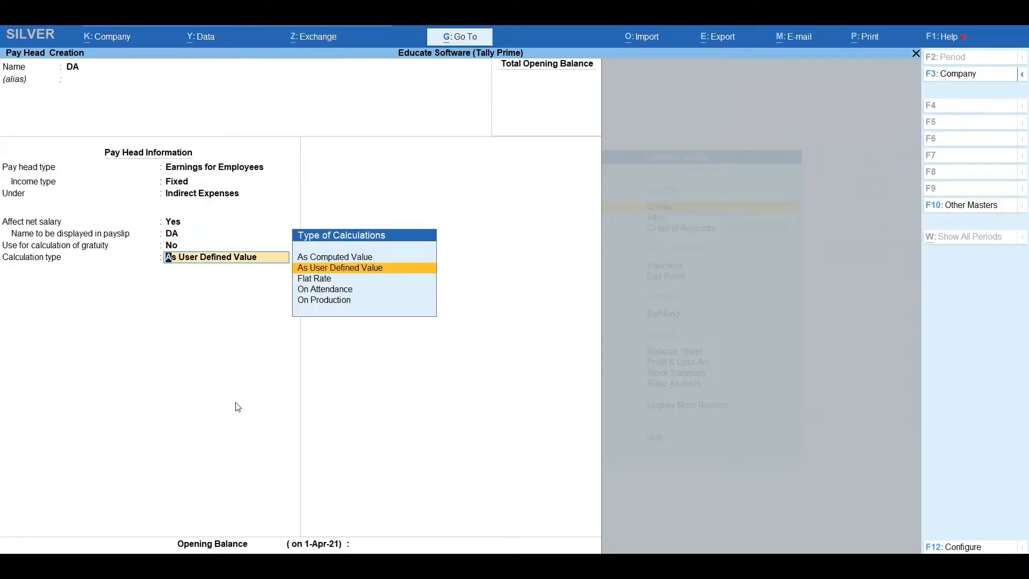
- Set DA's calculation type to As Computed Value and its rounding method to Normal Rounding, leaving the limit blank
key(Up)
key(Return)
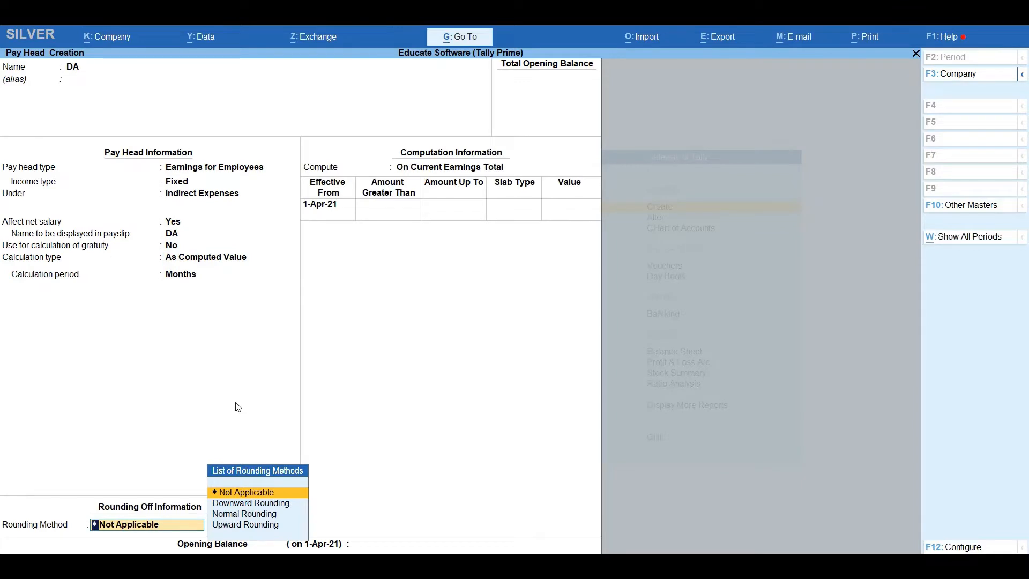
key(Down)
key(Down)
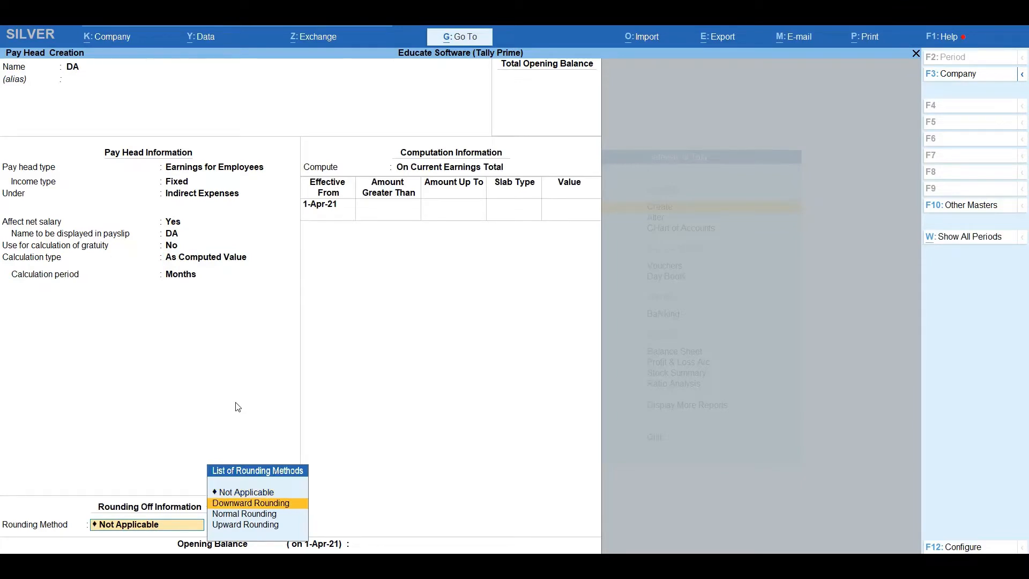
key(Return)
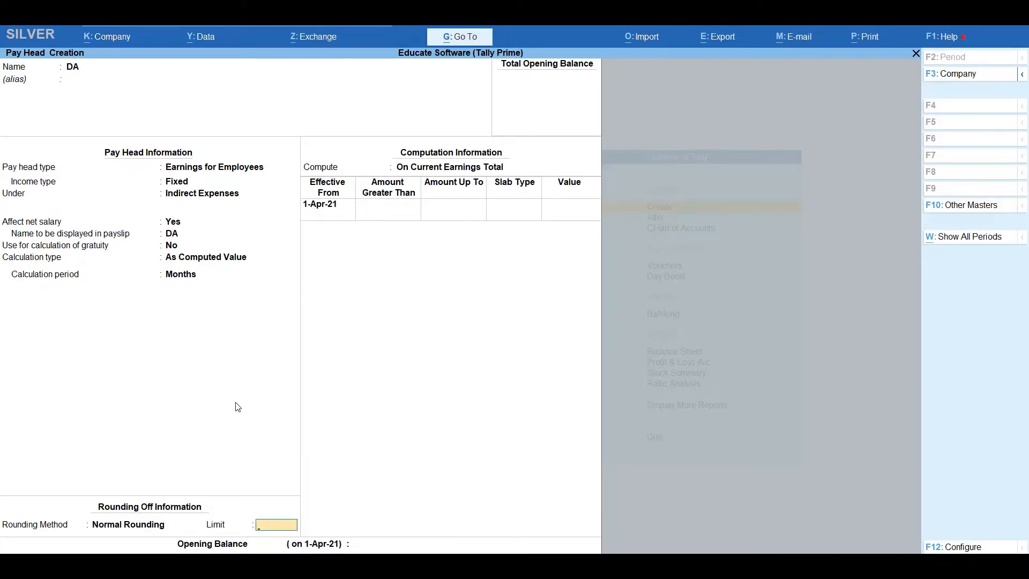
key(Return)
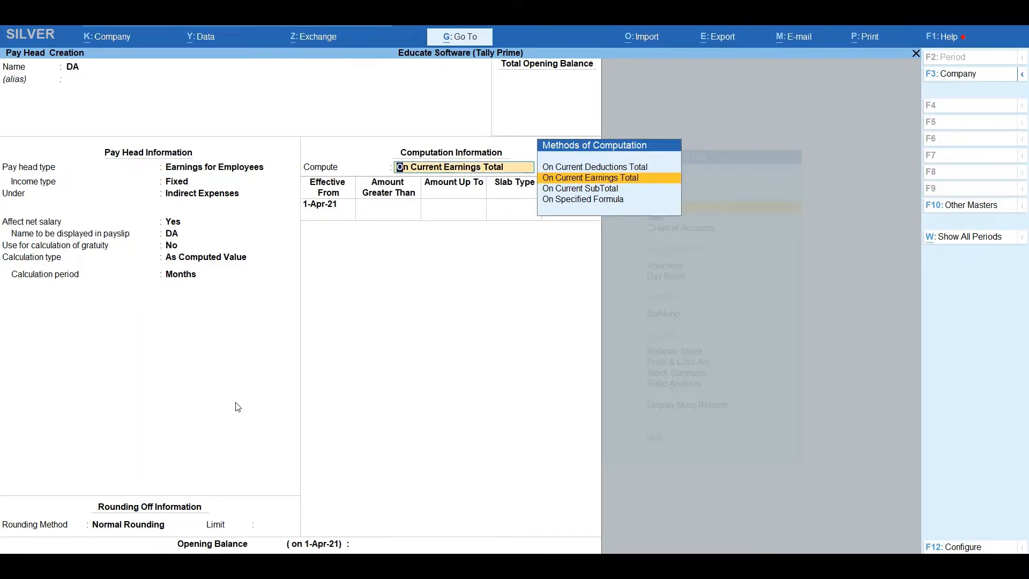
- Compute DA On Specified Formula, with the Basic pay head as the only item in the formula
key(Down)
key(Down)
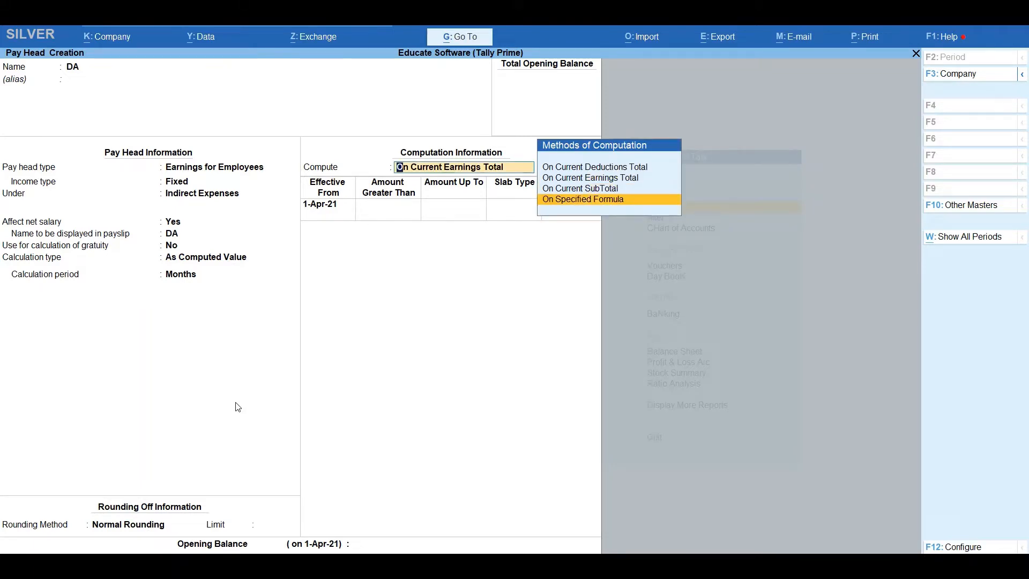
key(Return)
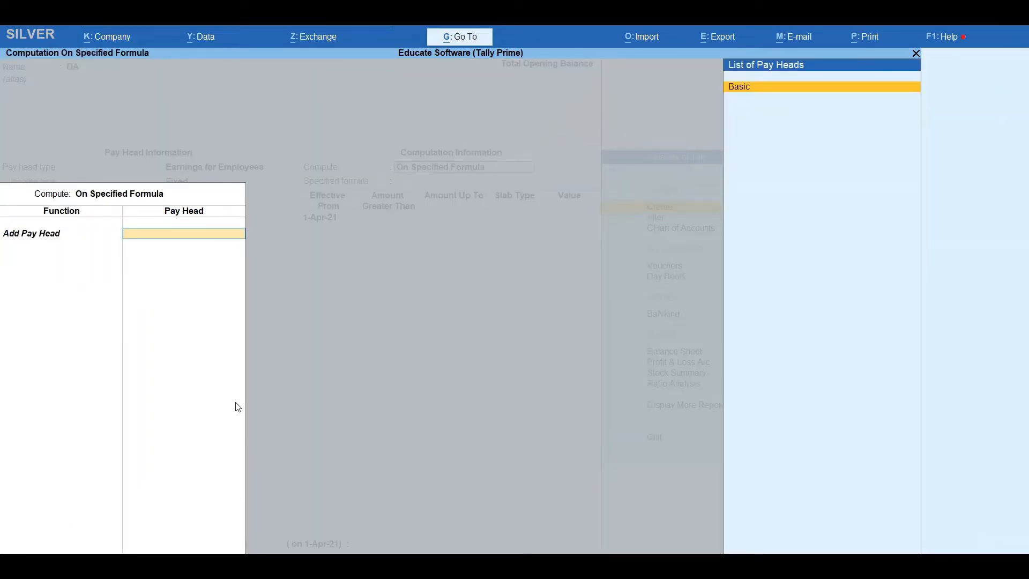
key(Return)
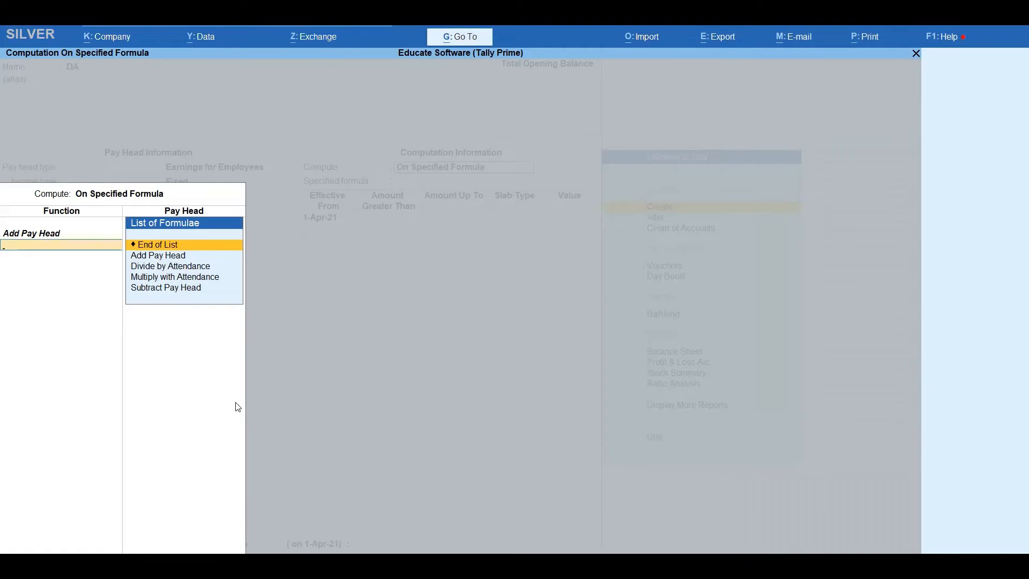
key(Return)
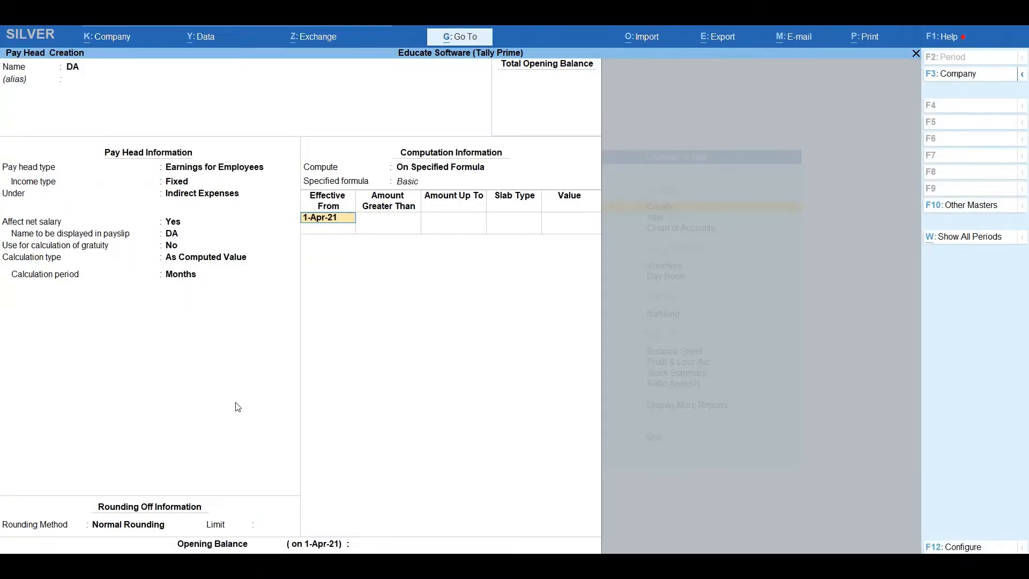
- Add a DA slab effective from 1-Apr-21 for amounts up to 25,000 with slab type Percentage at 5%
key(Return)
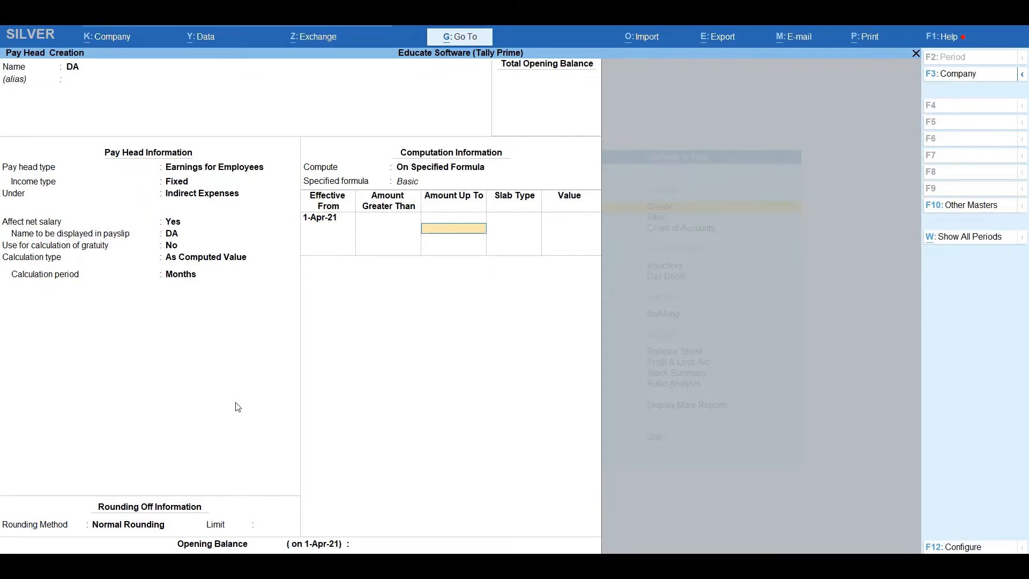
text(25,000)
key(Return)
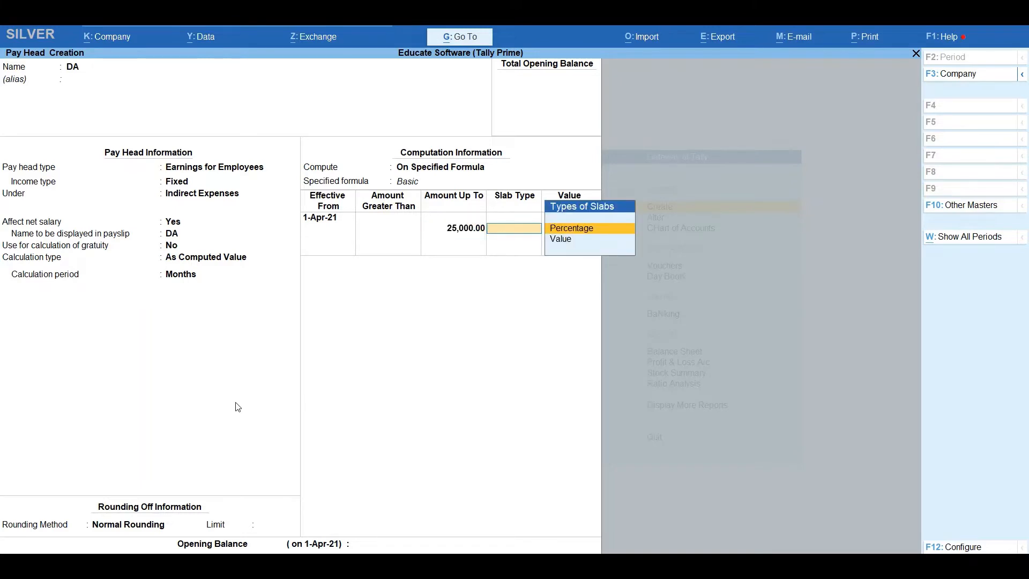
key(Return)
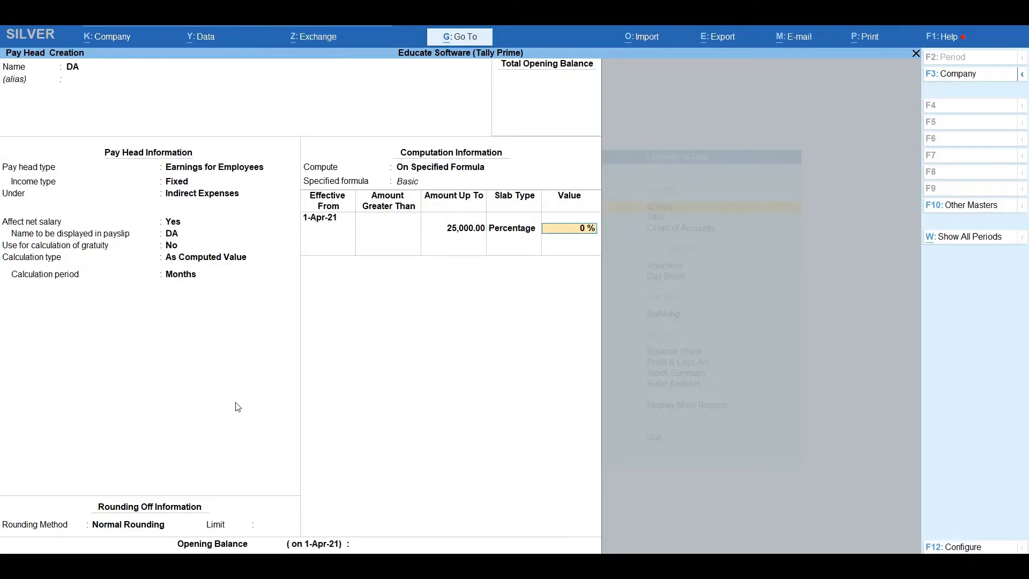
text(5)
key(Return)
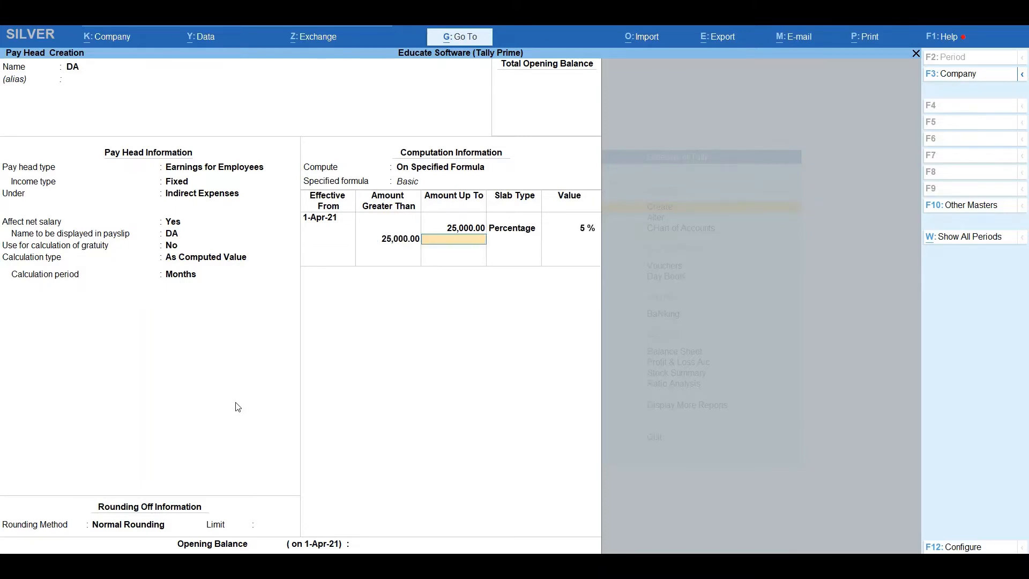
- Add an open-ended percentage slab of 3% for amounts above 25,000 and save DA without an opening balance
key(Return)
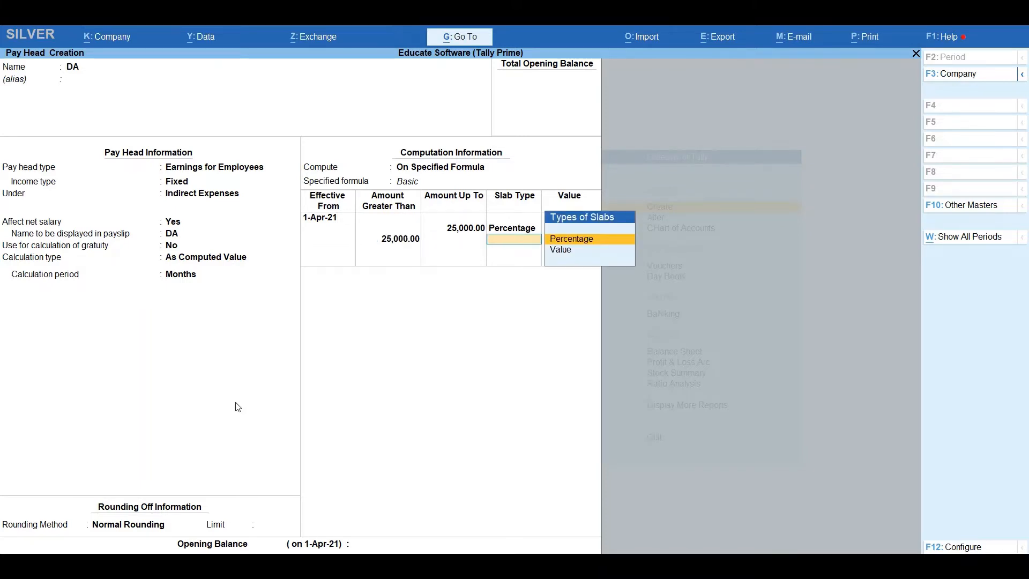
key(Return)
text(3)
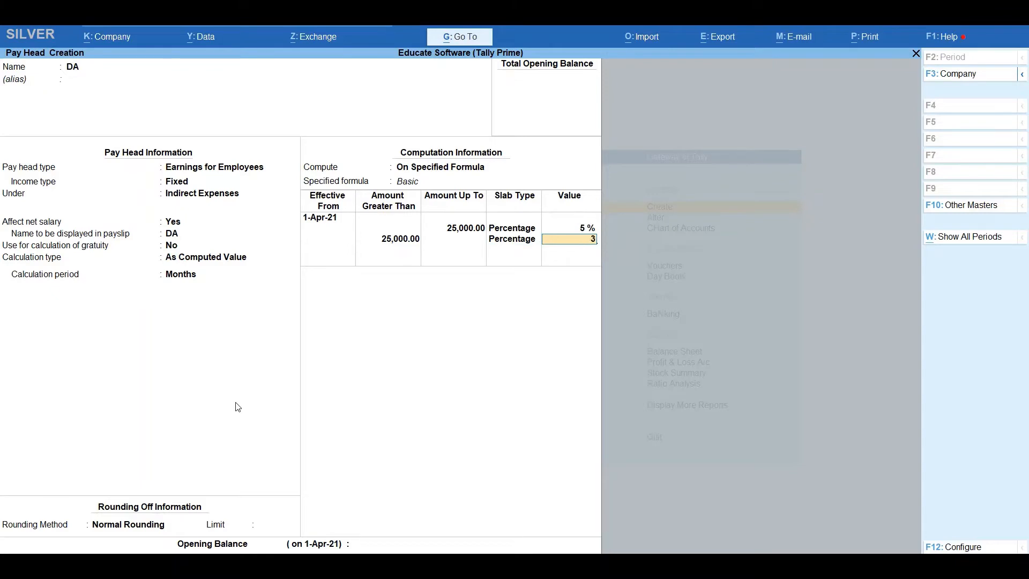
key(Return)
key(Return)
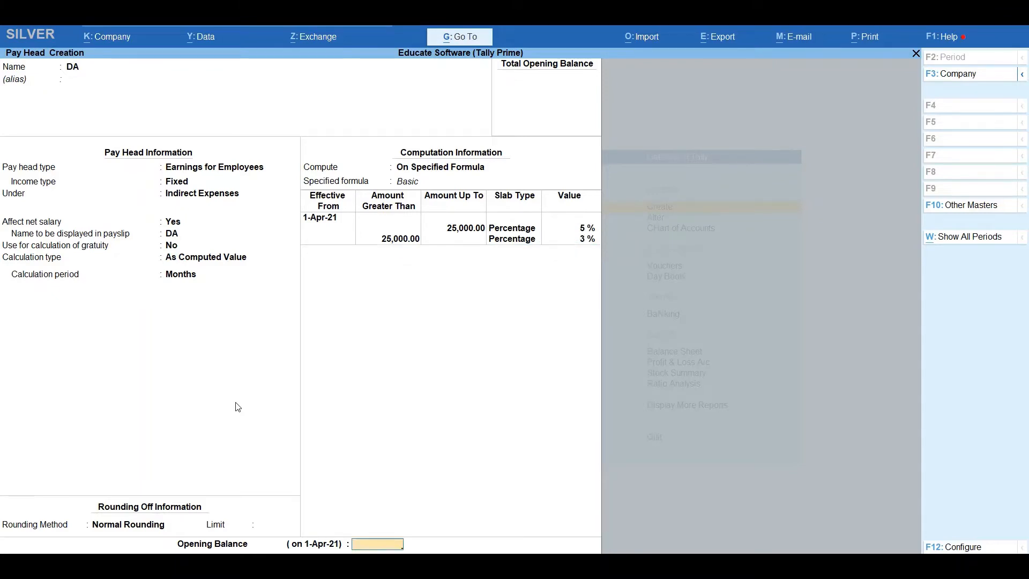
key(Return)
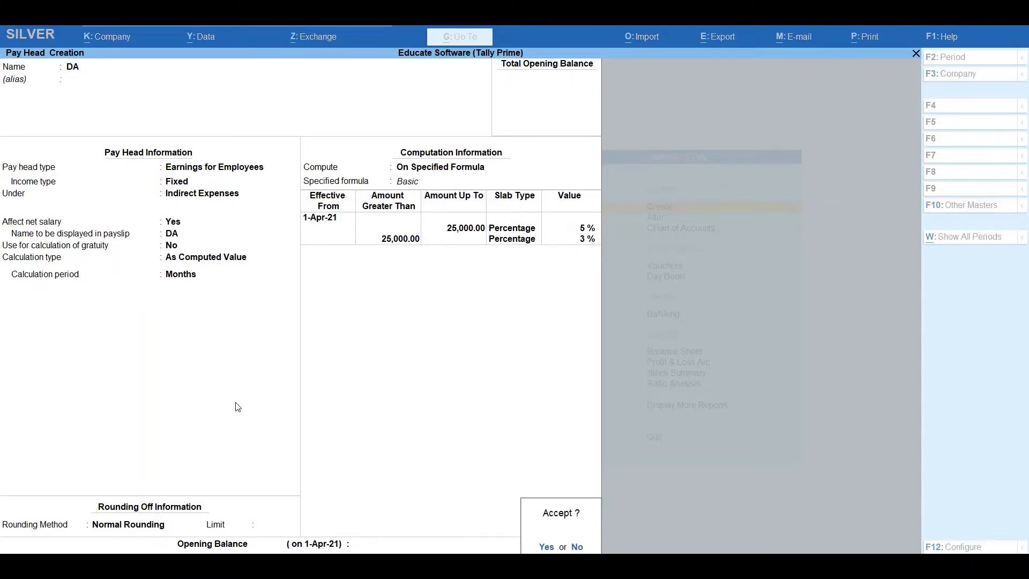
key(Return)
- Start a new pay head named HRA with pay head type Earnings for Employees and income type Fixed
text(H)
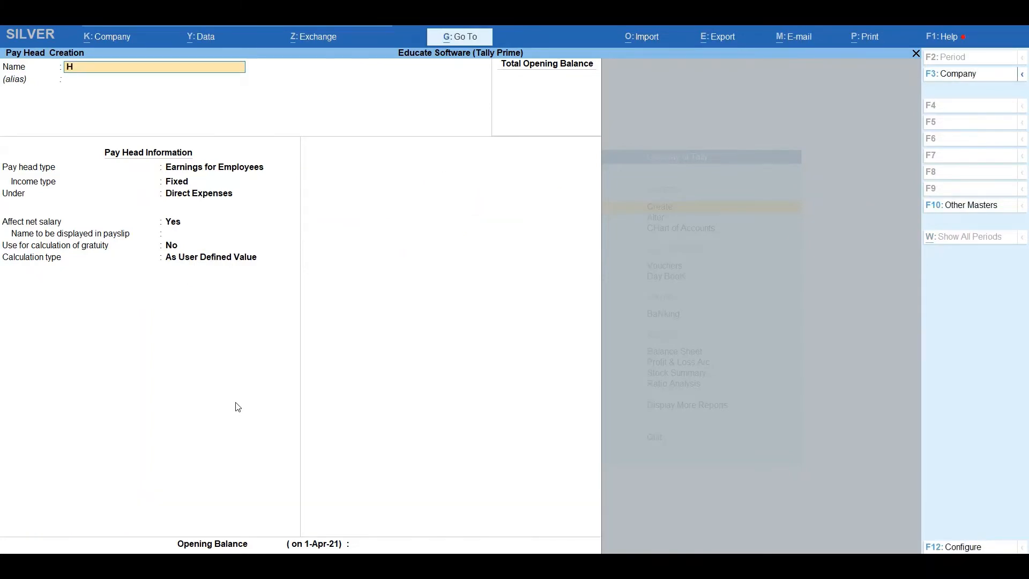
text(RA)
key(Return)
key(Return)
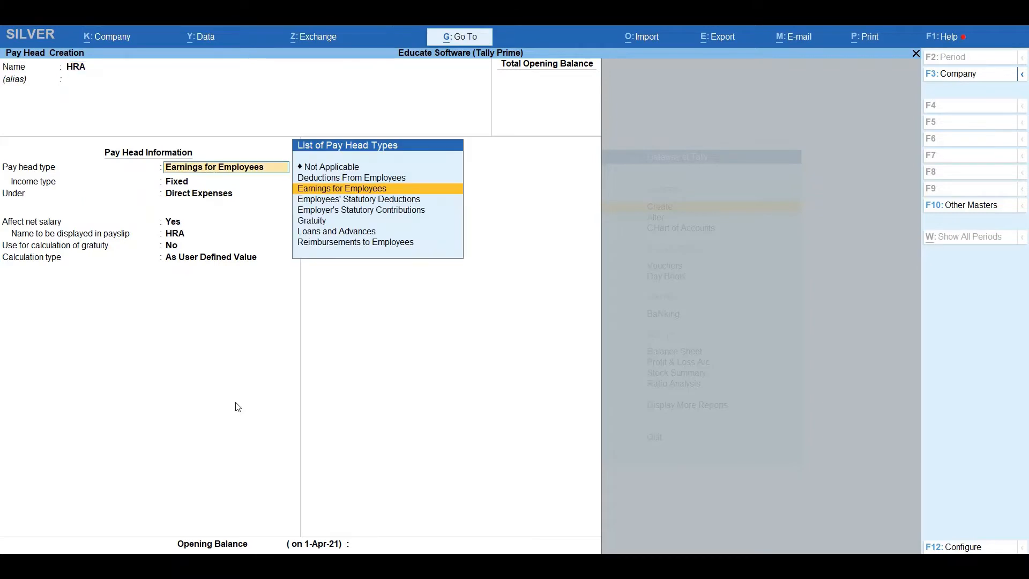
key(Return)
key(Return)
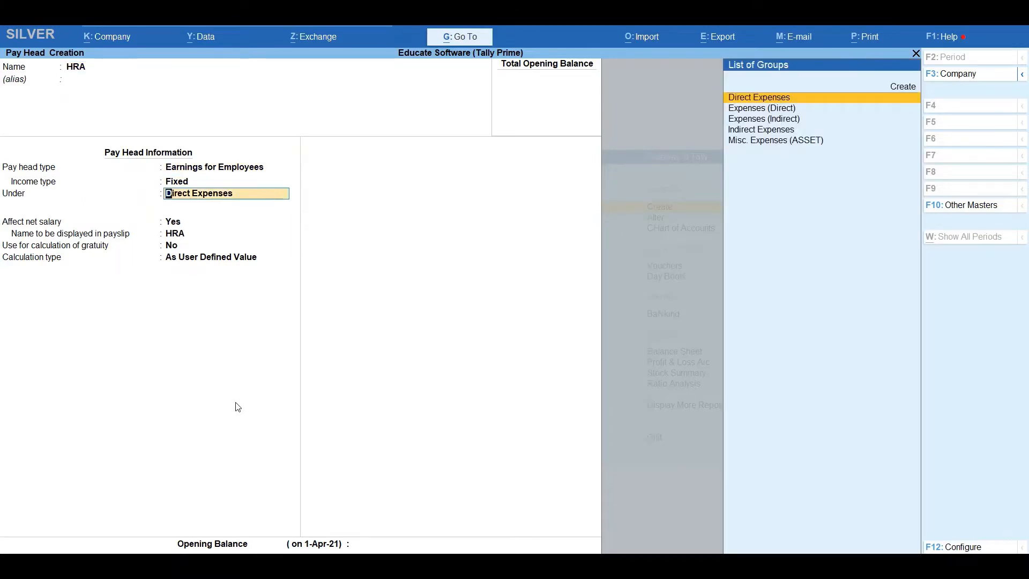
- Place HRA under Indirect Expenses, with affect net salary Yes, payslip name HRA and use for gratuity calculation No
key(Down)
key(Down)
key(Down)
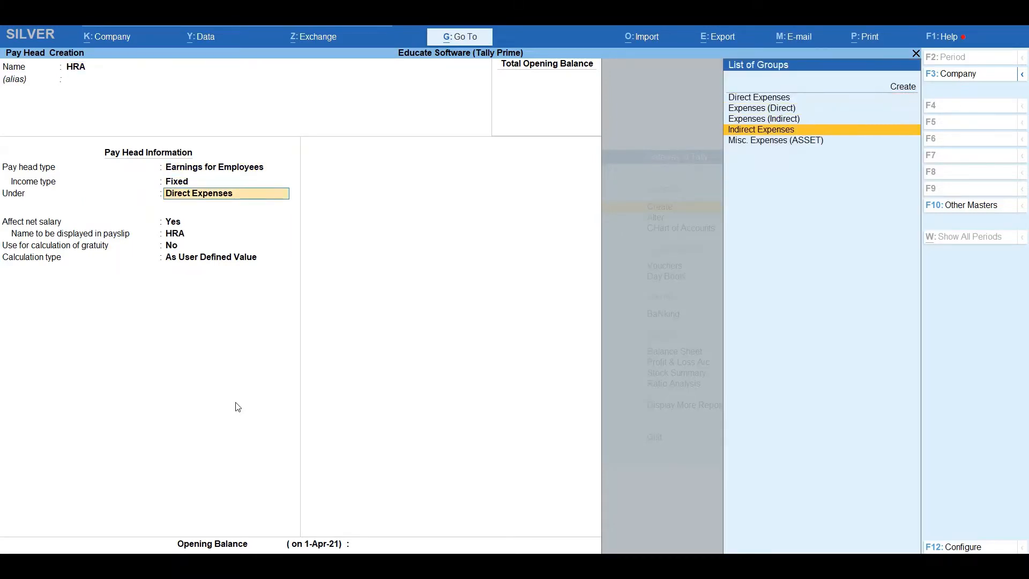
key(Return)
key(Return)
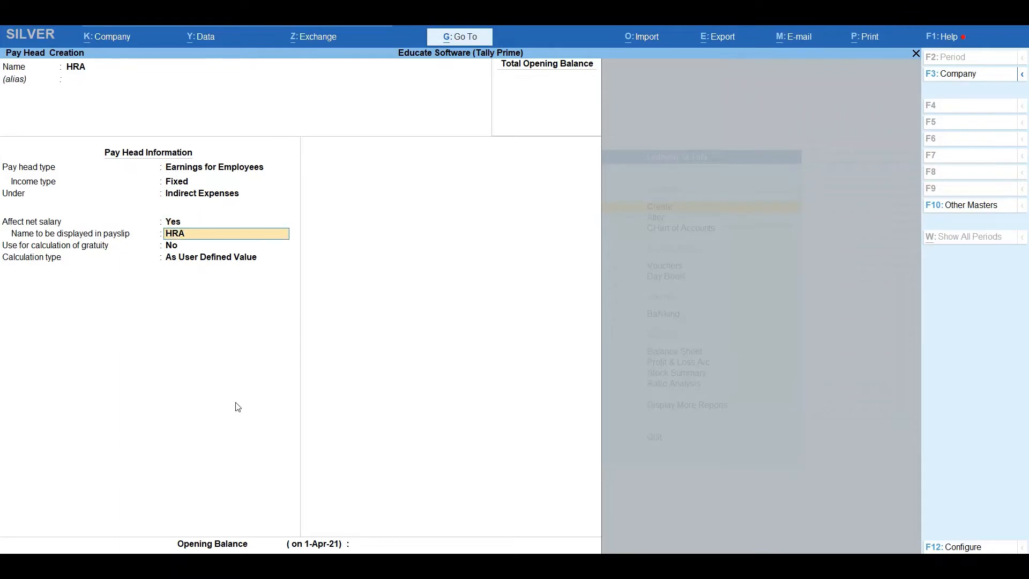
key(Return)
key(Return)
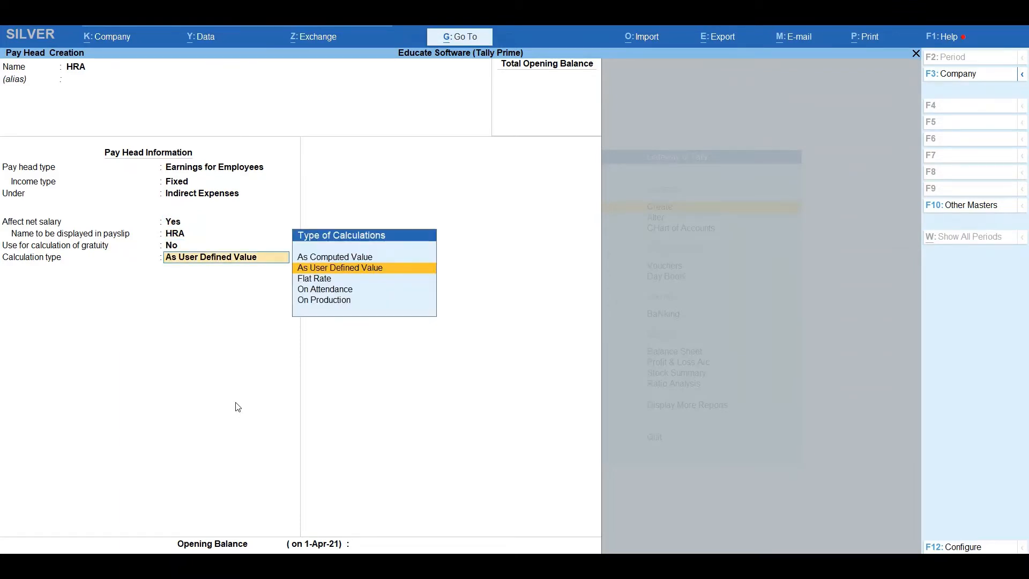
- Set HRA's calculation type to As Computed Value and its rounding method to Normal Rounding, leaving the limit blank
key(Up)
key(Return)
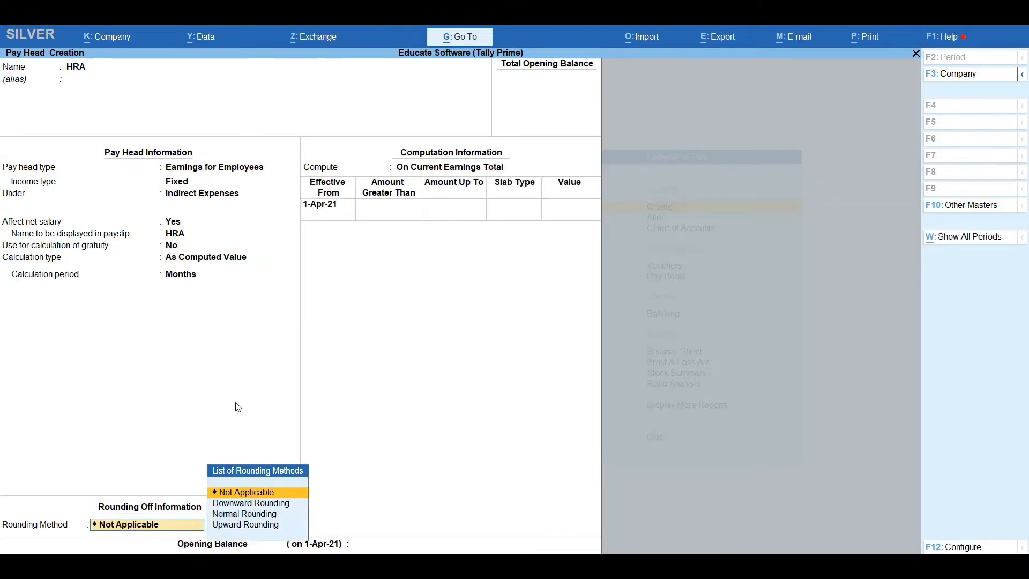
text(n)
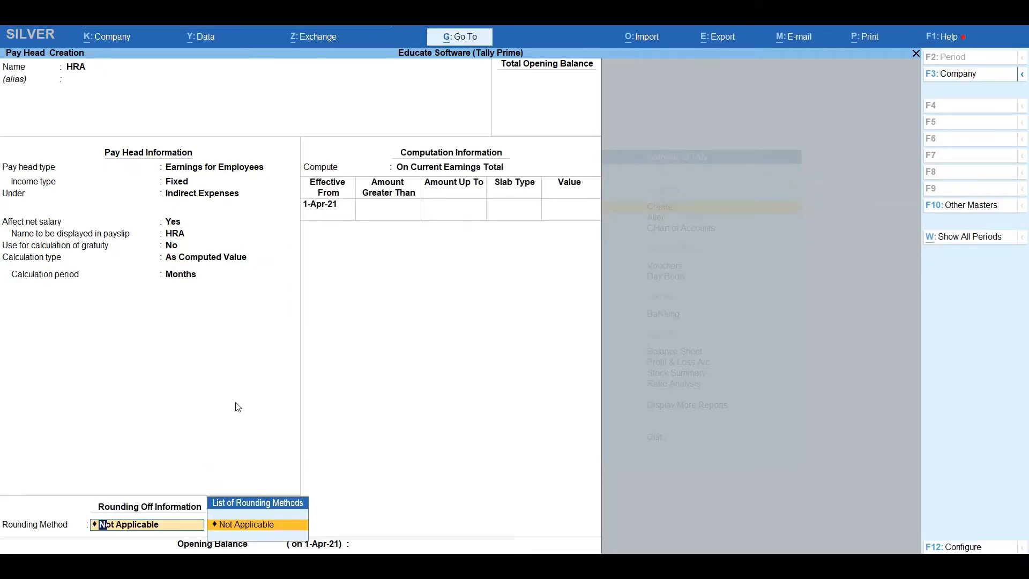
key(BackSpace)
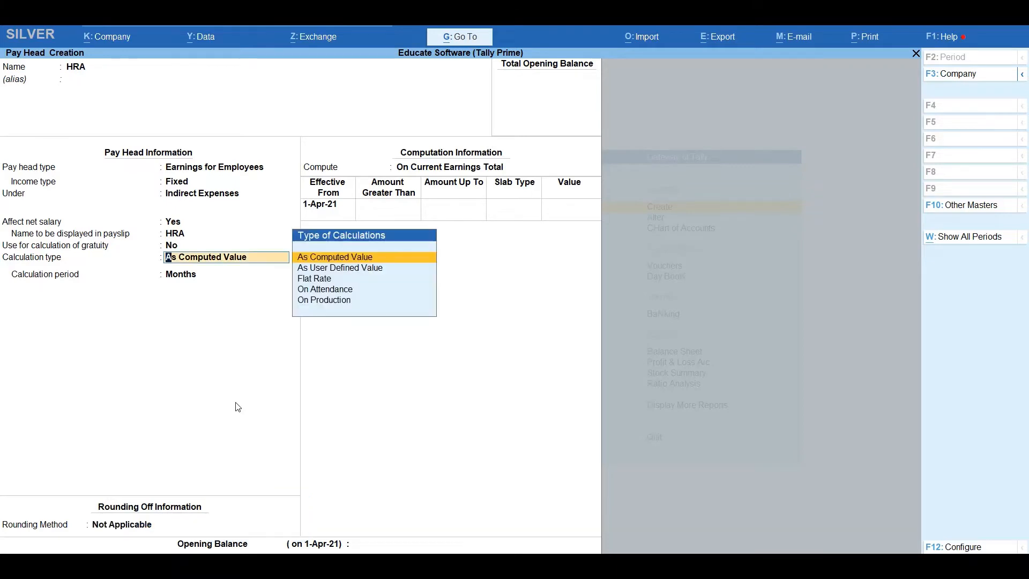
key(BackSpace)
key(Return)
key(Return)
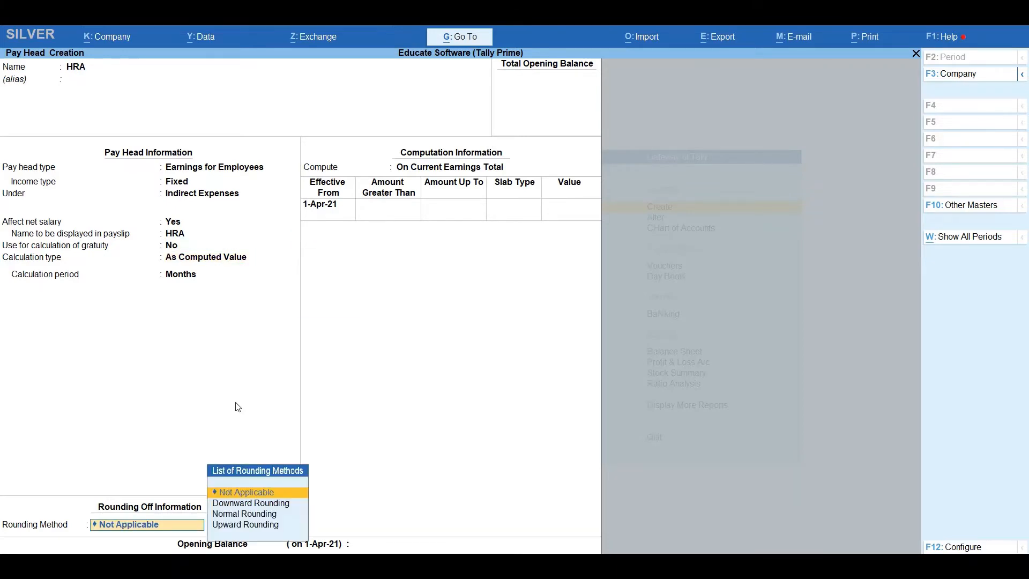
key(Down)
key(Down)
key(Down)
key(Up)
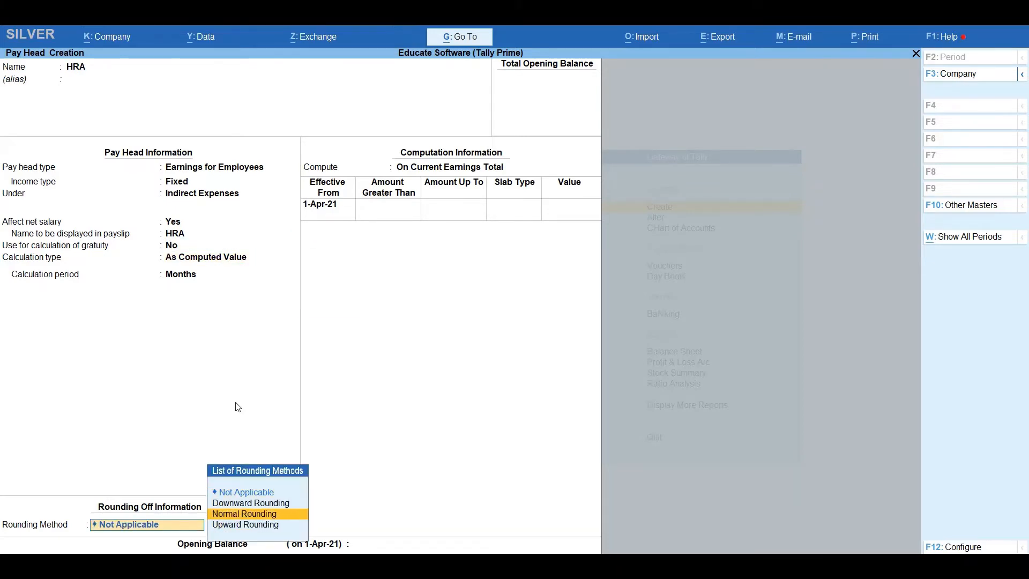
key(Return)
key(Return)
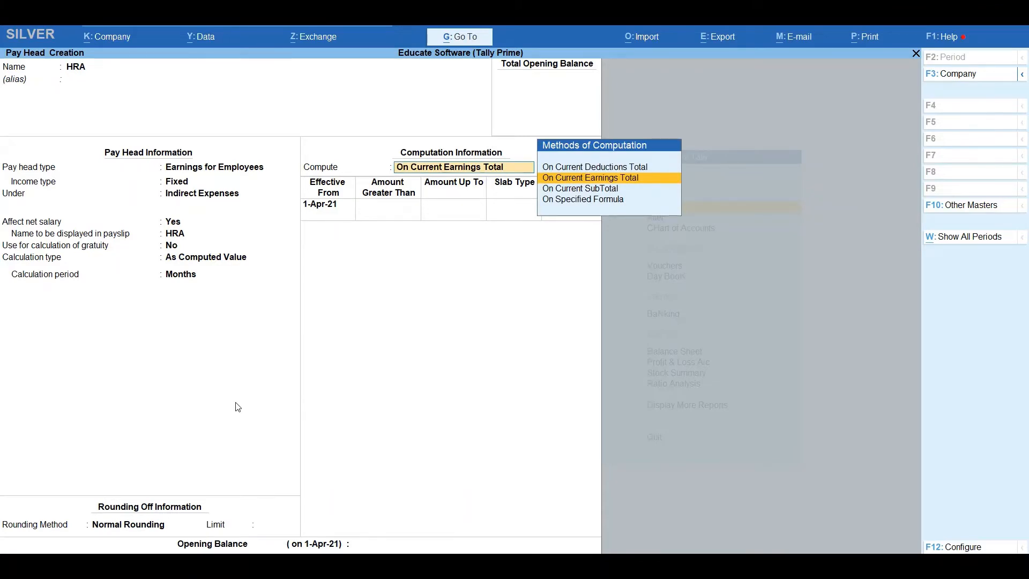
- Compute HRA On Specified Formula using only the Basic pay head, effective from 1-Apr-21
key(Down)
key(Down)
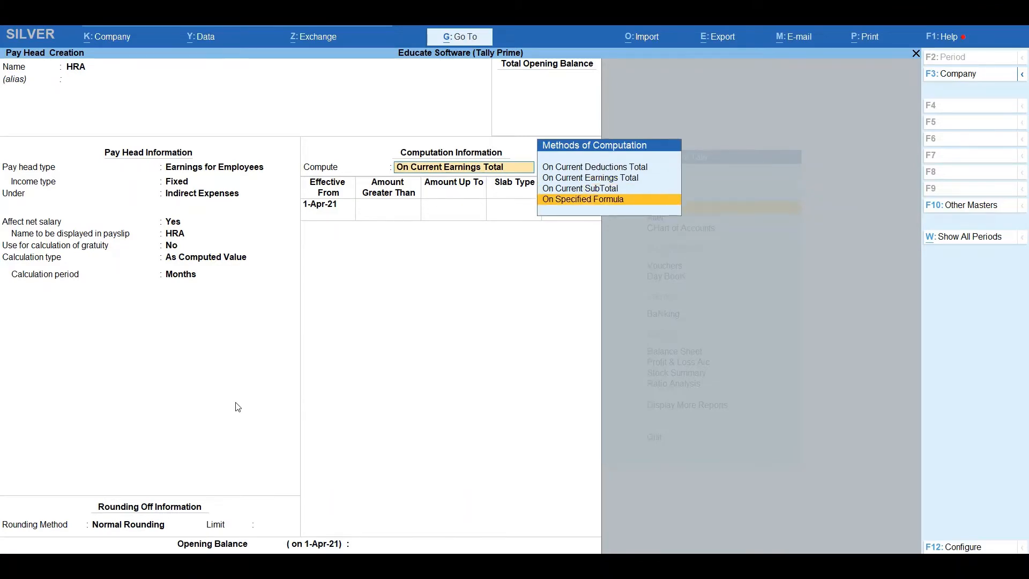
key(Return)
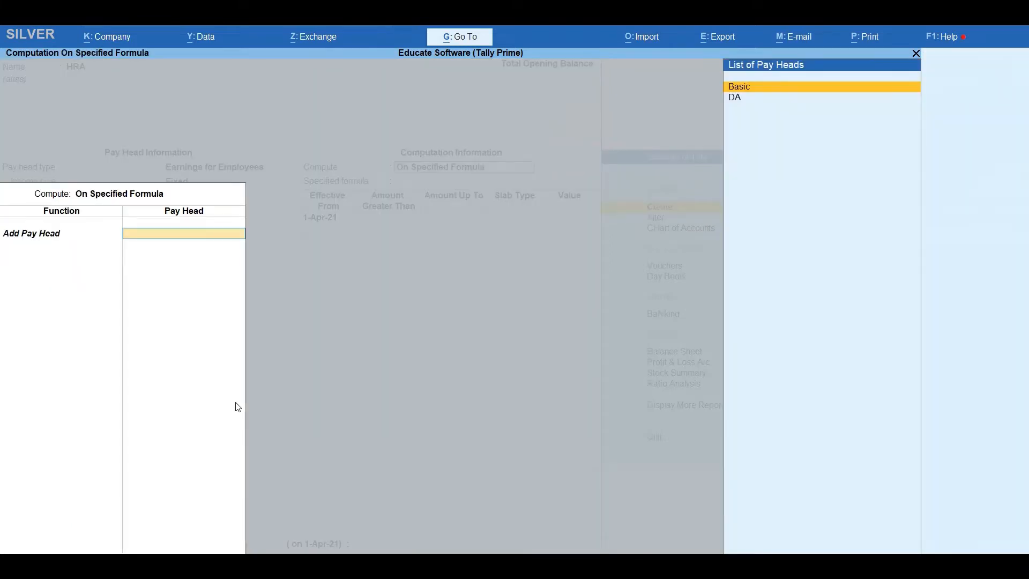
key(Return)
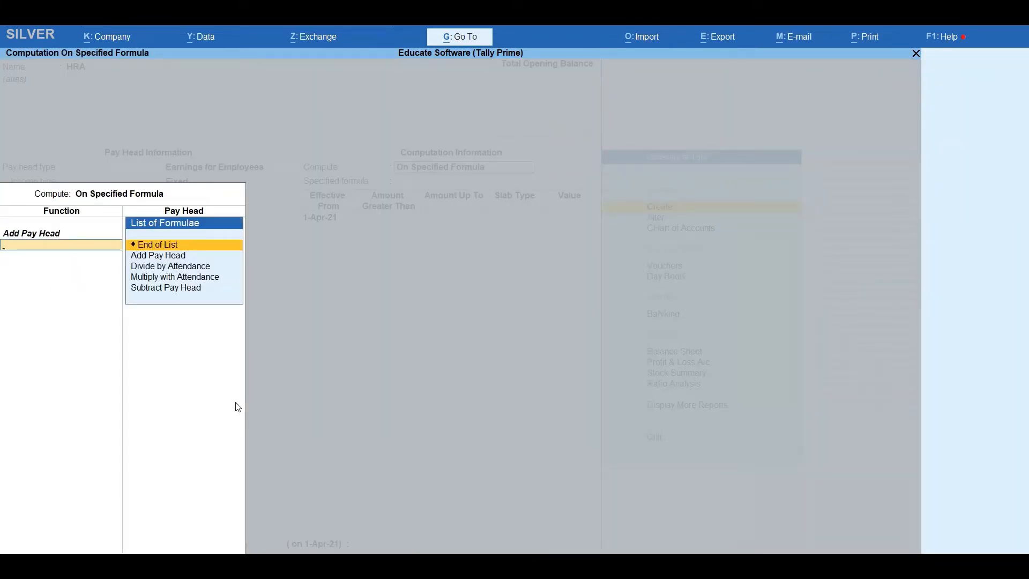
key(Return)
key(Return)
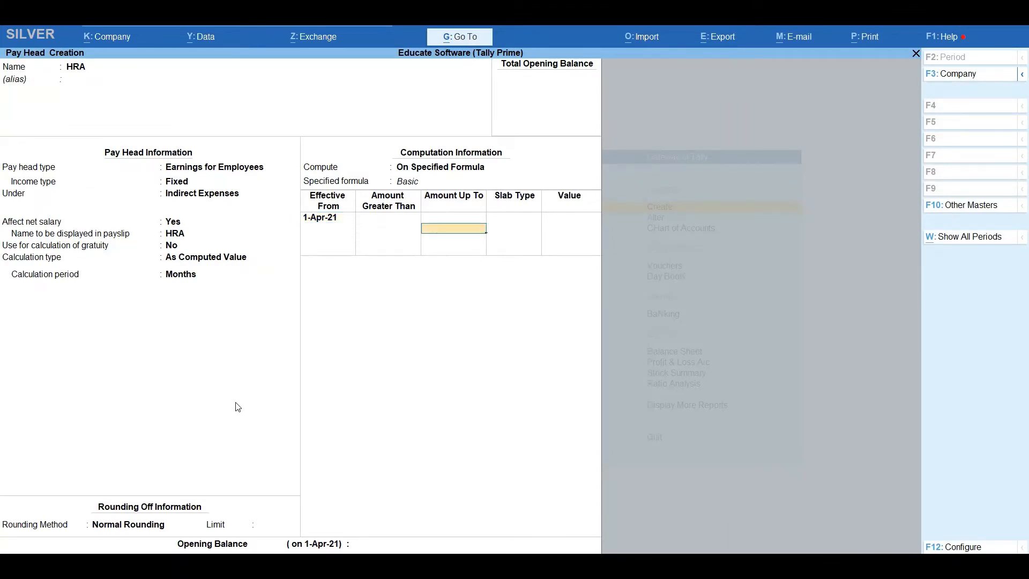
- Give HRA a Percentage slab of 50% with no upper amount limit and save the pay head without an opening balance
key(Return)
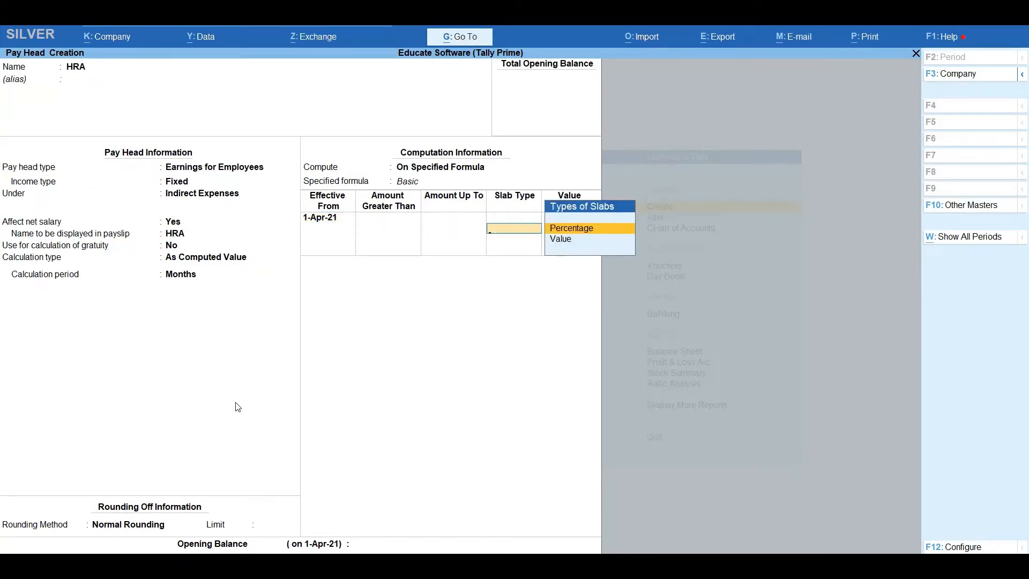
key(Return)
text(50)
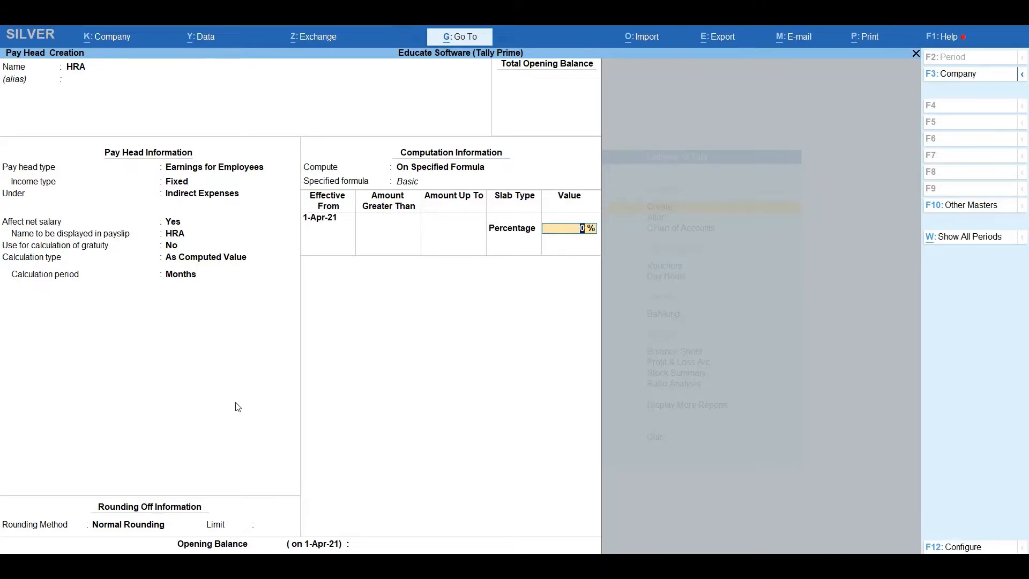
key(Return)
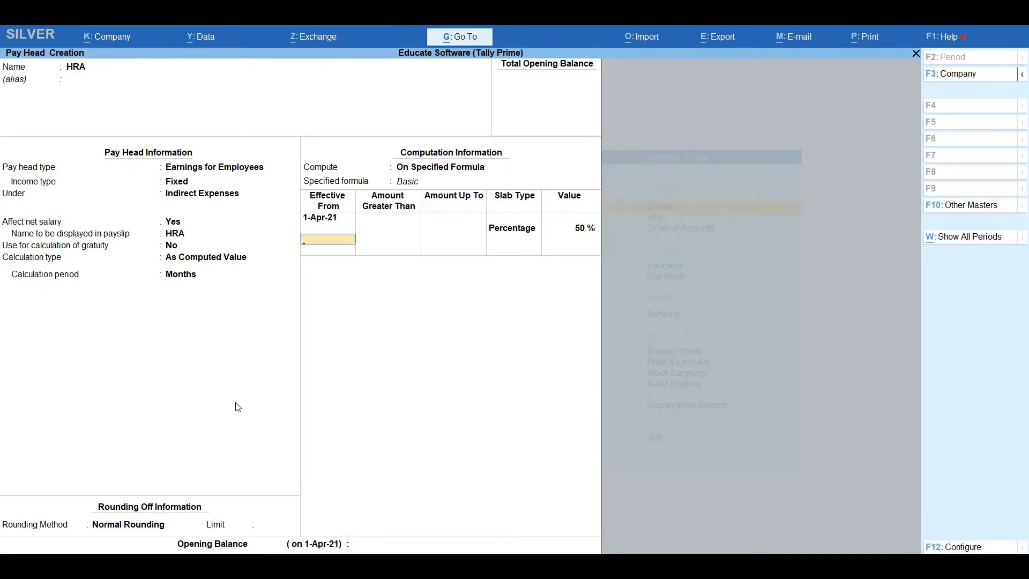
key(Return)
key(Return)
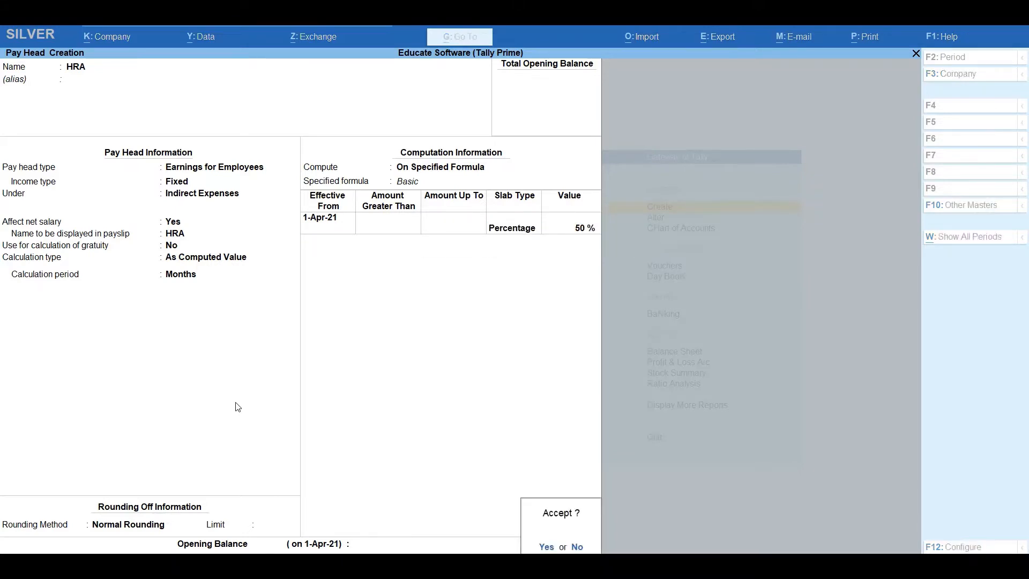
key(Return)
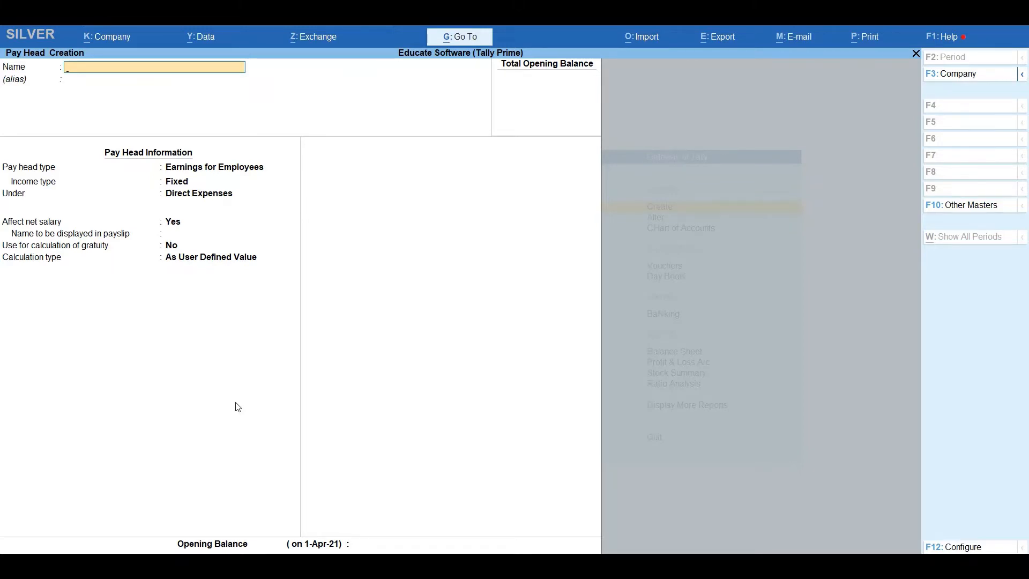
- Start a new pay head named SPL ALLOWANCE with pay head type Earnings for Employees and income type Fixed
text(SPL ALLOWANCE)
key(Return)
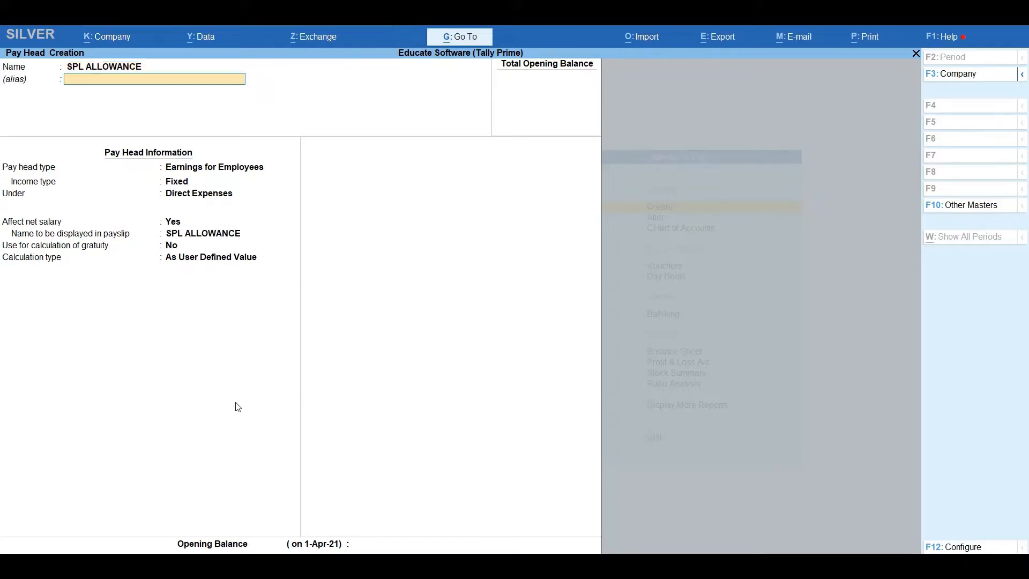
key(Return)
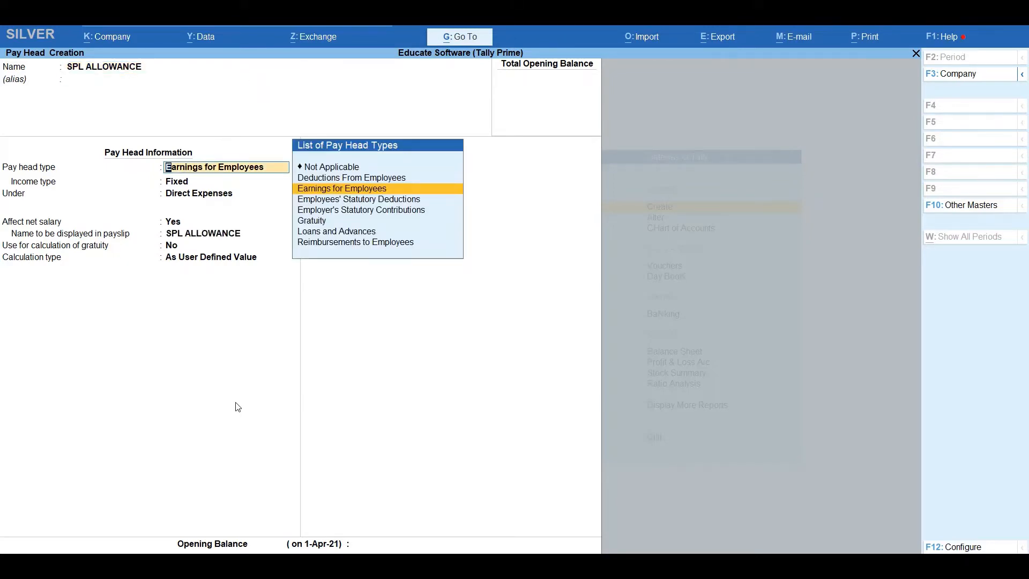
key(Return)
key(Return)
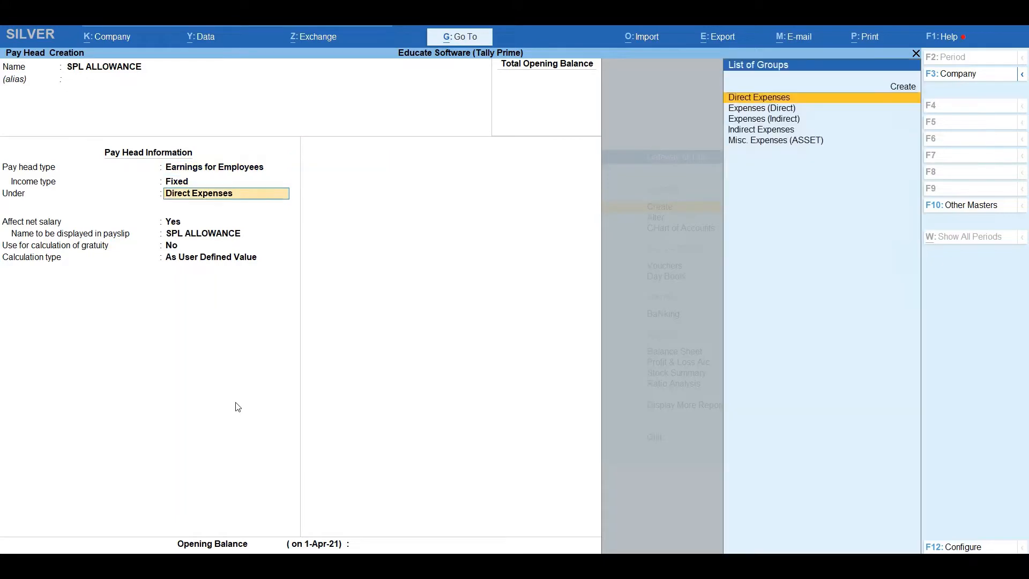
- Place SPL ALLOWANCE under Indirect Expenses, with affect net salary Yes, payslip name SPL ALLOWANCE and use for gratuity calculation No
key(Down)
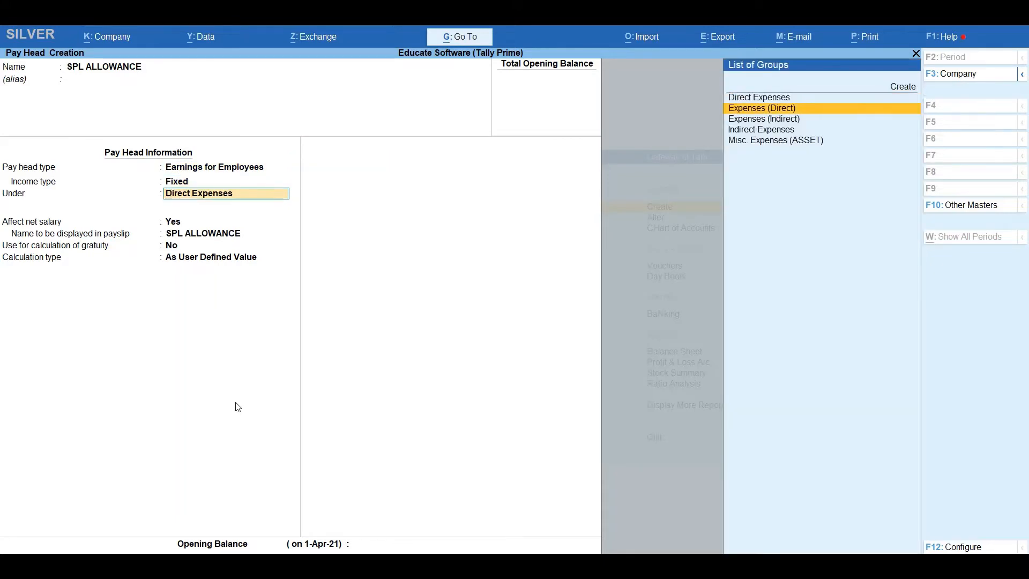
key(Down)
key(Down)
key(Return)
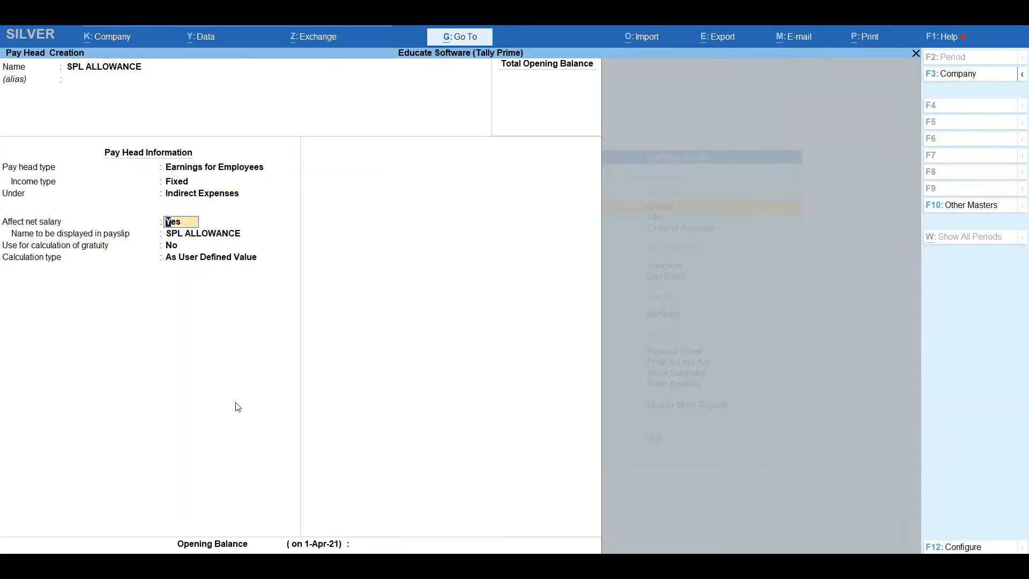
key(Return)
key(Return)
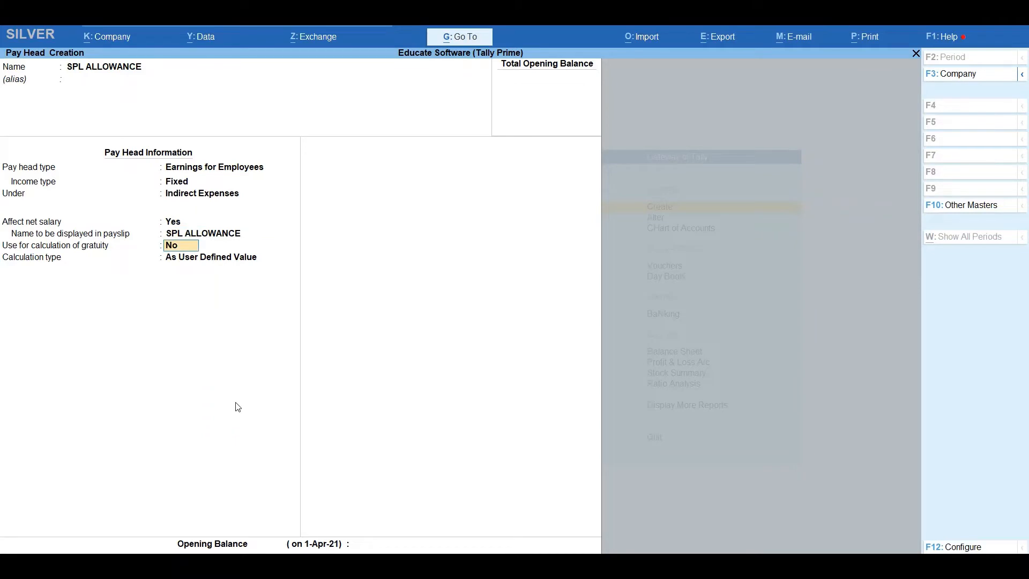
key(Return)
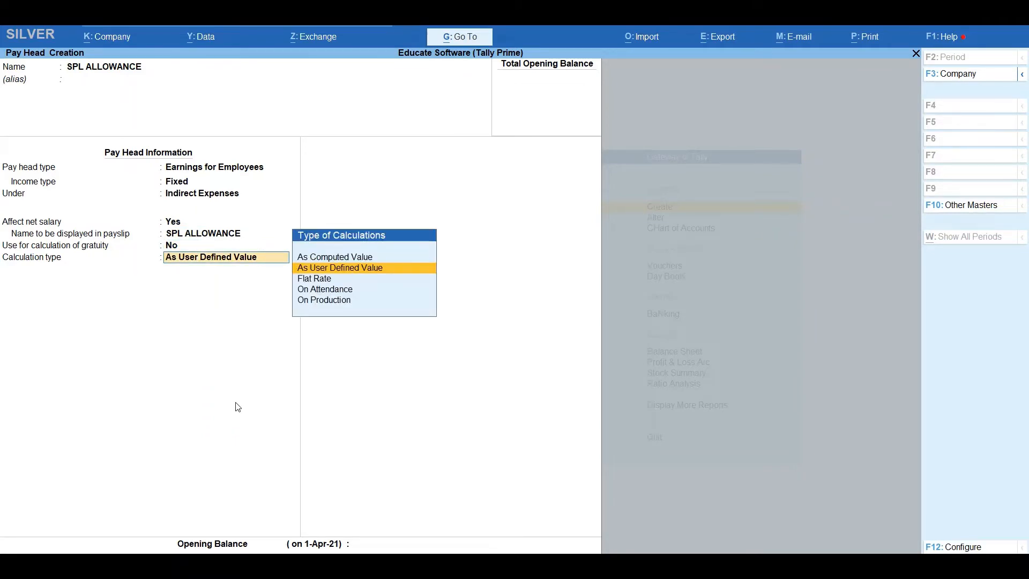
- Keep SPL ALLOWANCE's calculation type As User Defined Value and save the pay head without an opening balance
key(Return)
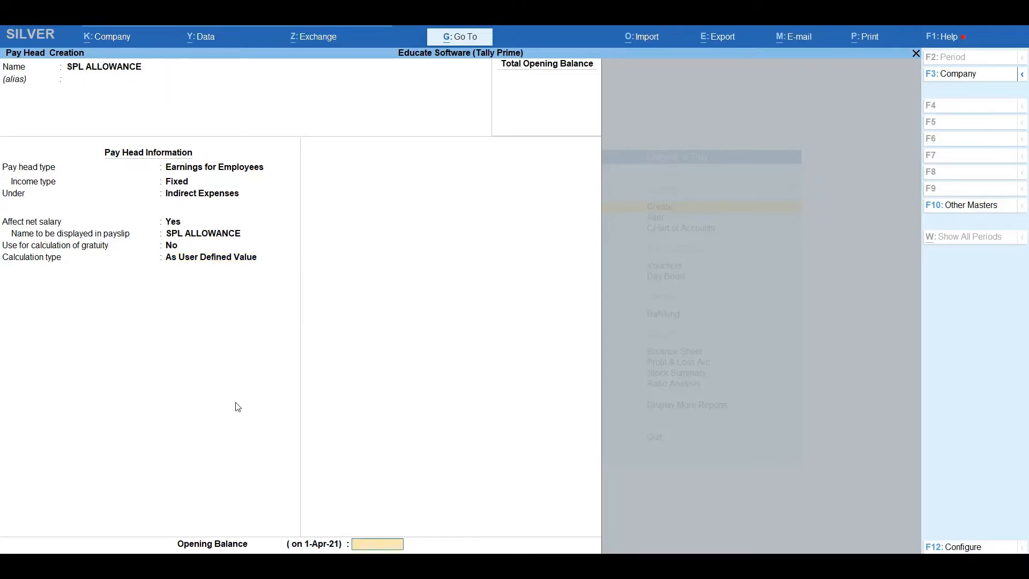
key(Return)
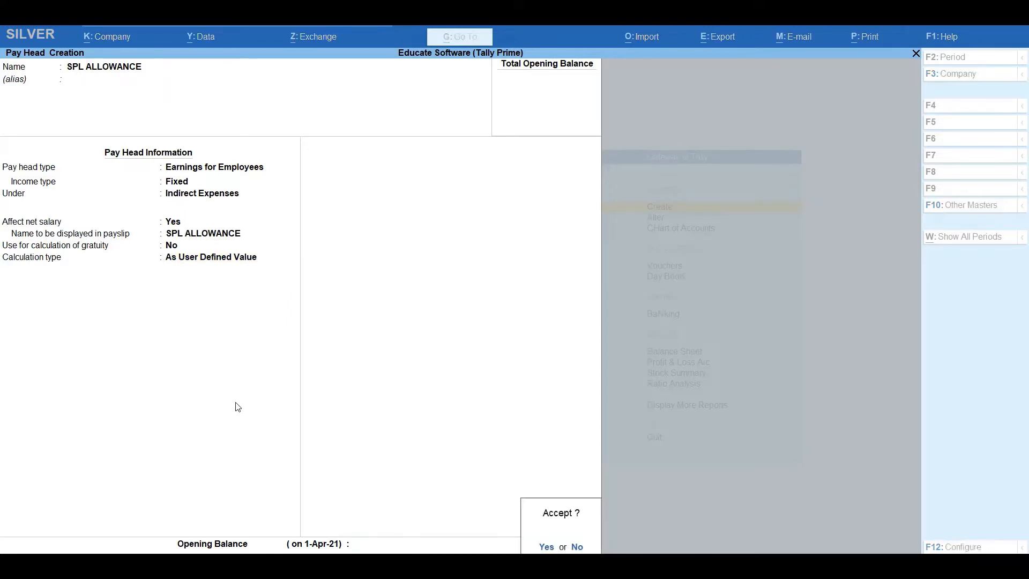
key(Return)
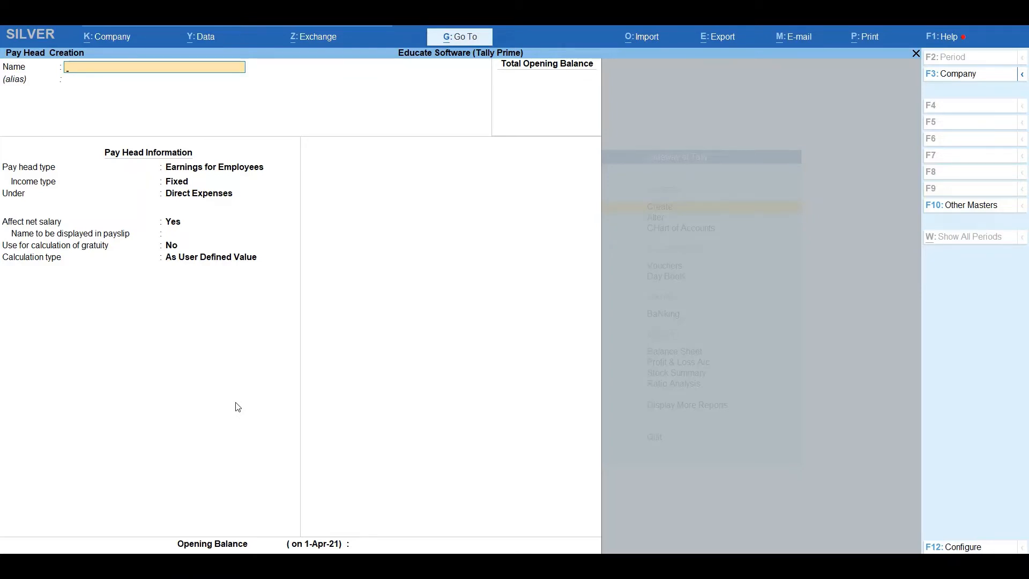
- Start a new pay head named PF with no alias and pay head type Deductions From Employees
text(PF)
key(Return)
key(Return)
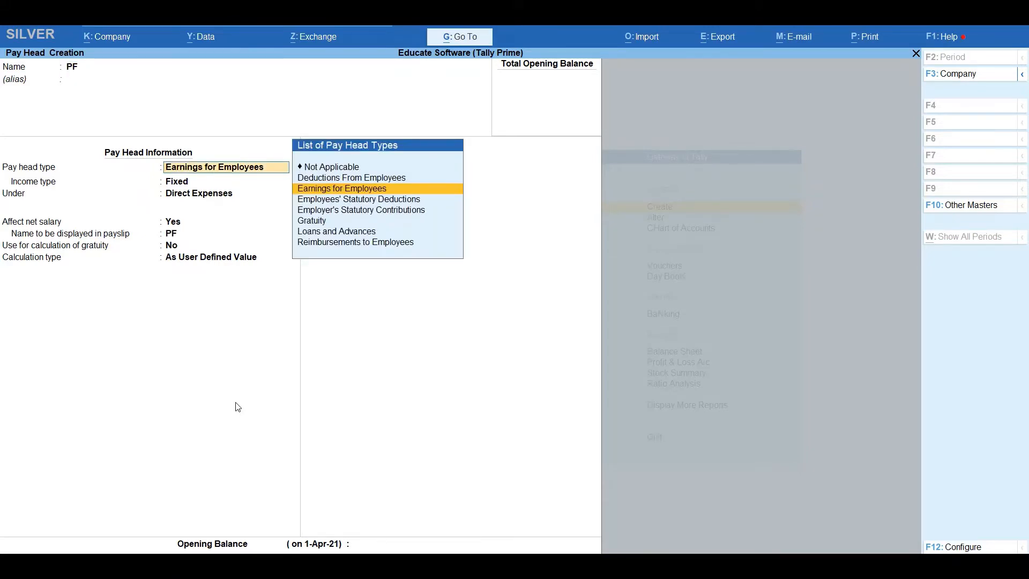
key(Up)
key(Return)
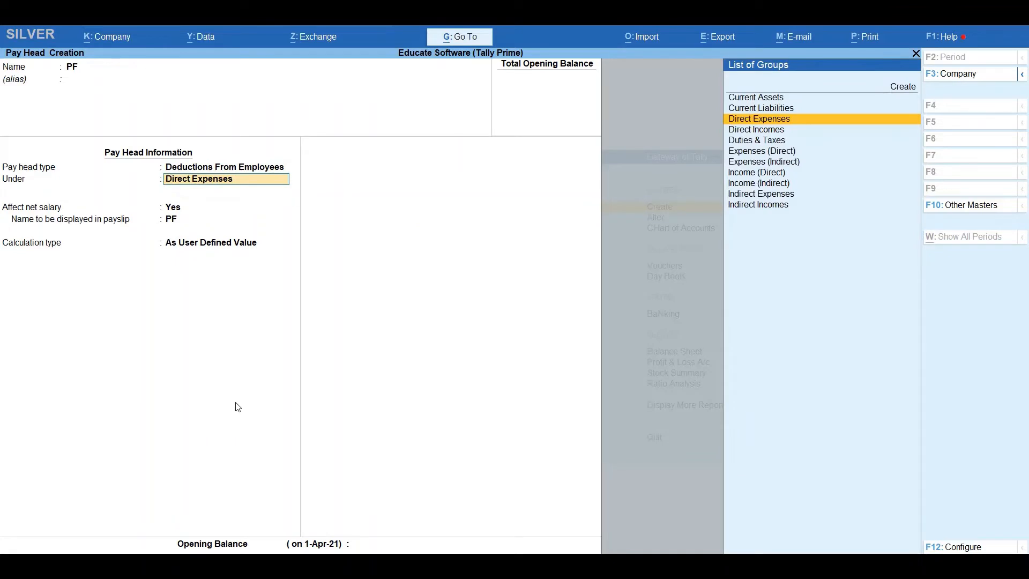
text(IND)
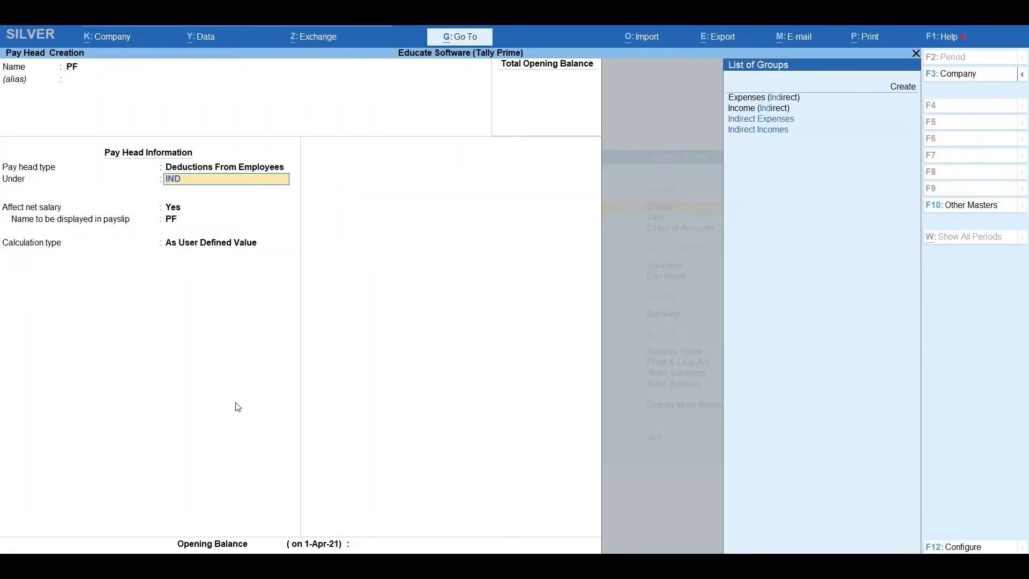
key(BackSpace)
key(BackSpace)
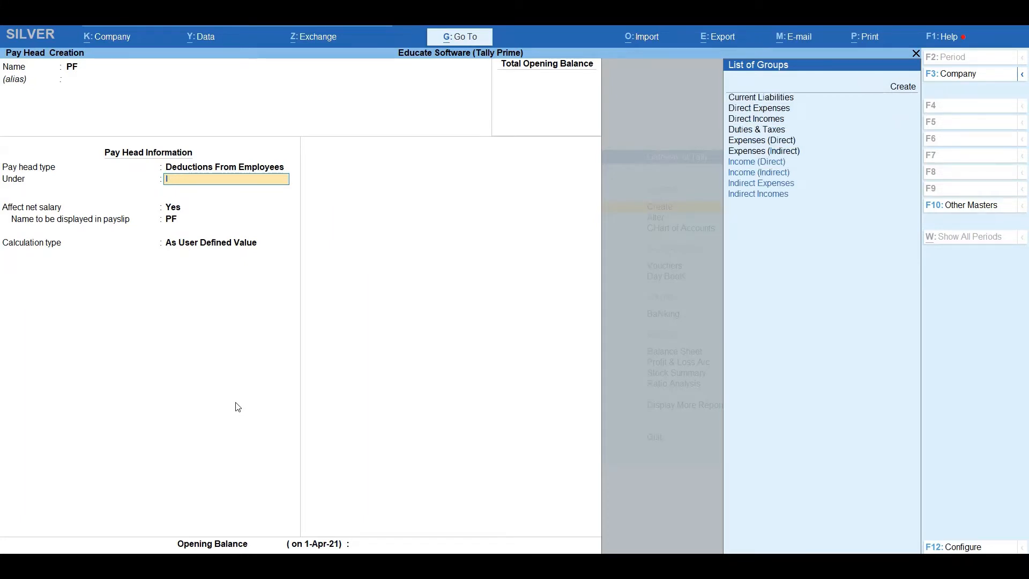
key(BackSpace)
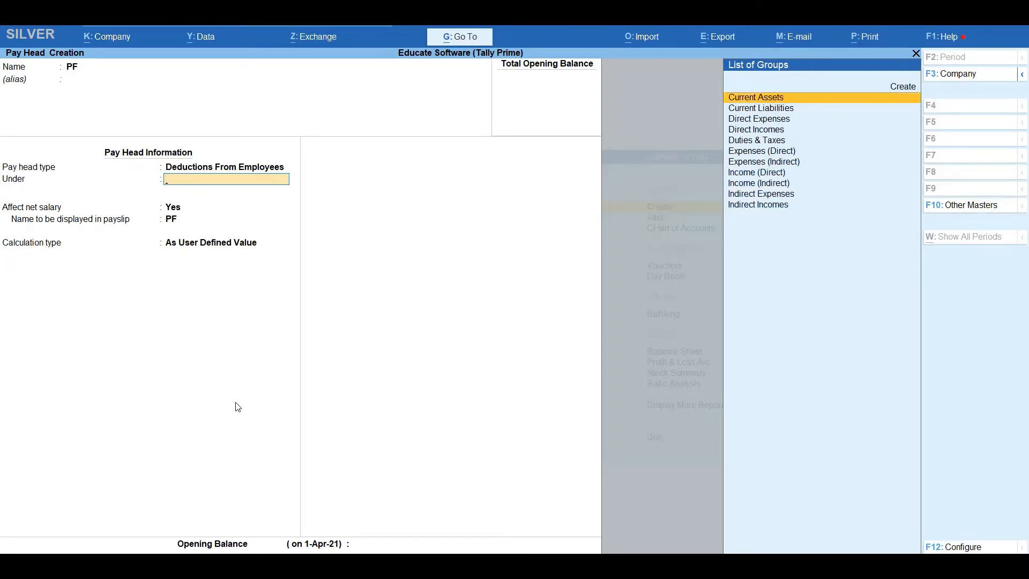
- Place PF under Current Liabilities, with affect net salary Yes and payslip name PF
key(Down)
key(Return)
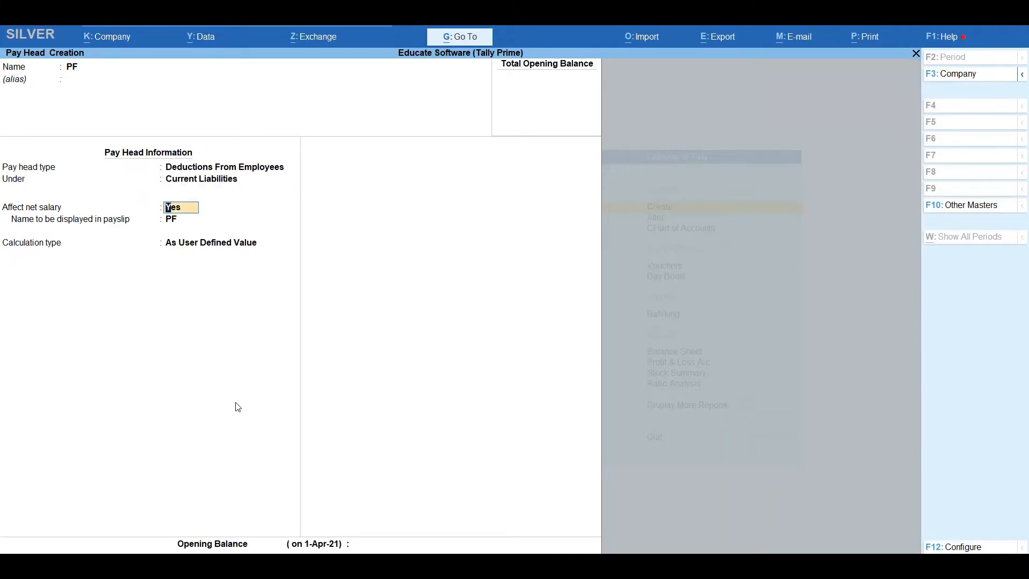
key(Return)
key(Return)
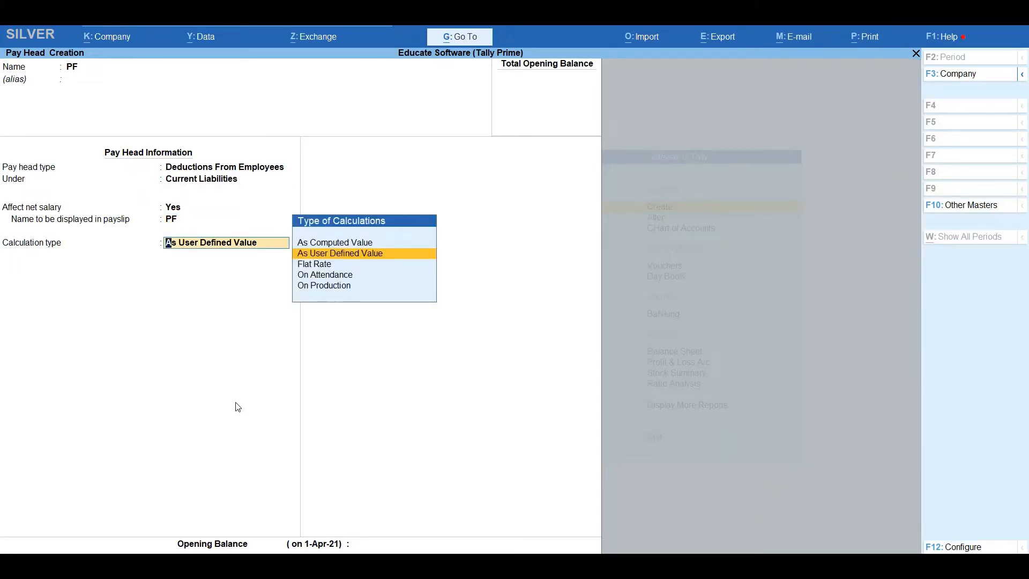
- Set PF's calculation type to As Computed Value and its rounding method to Normal Rounding, leaving the limit blank
key(alt)
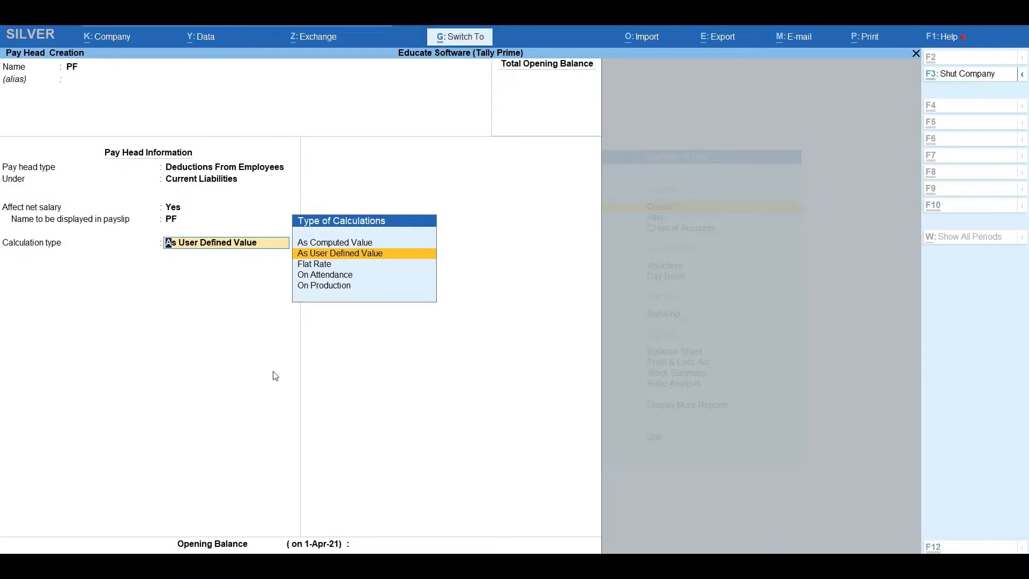
key(Up)
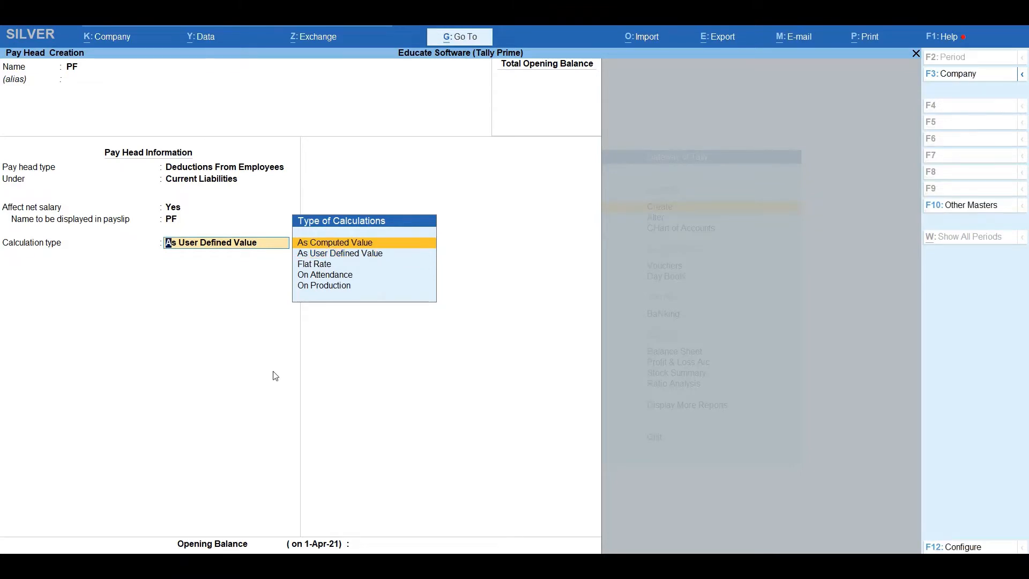
key(Return)
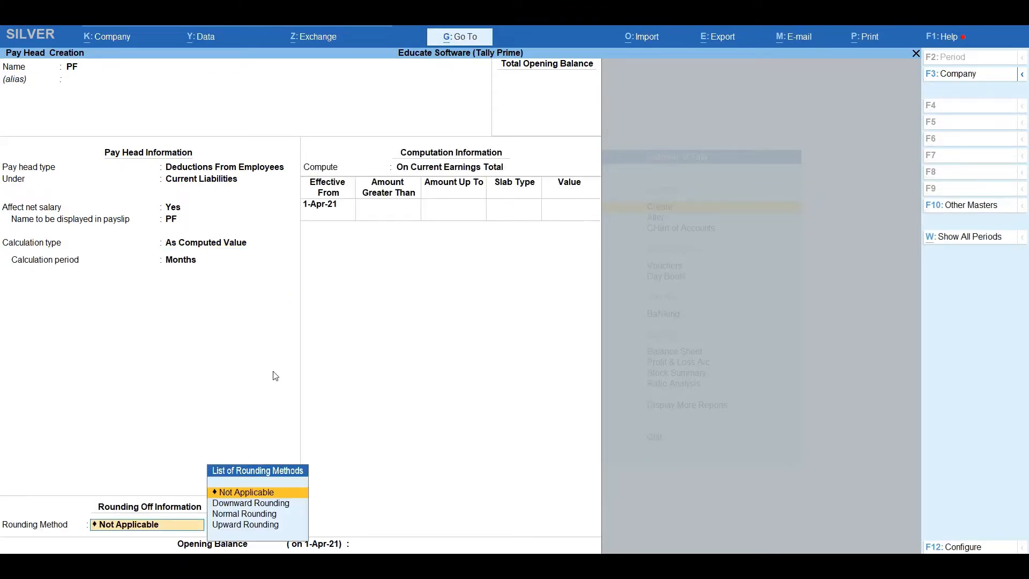
key(Down)
key(Down)
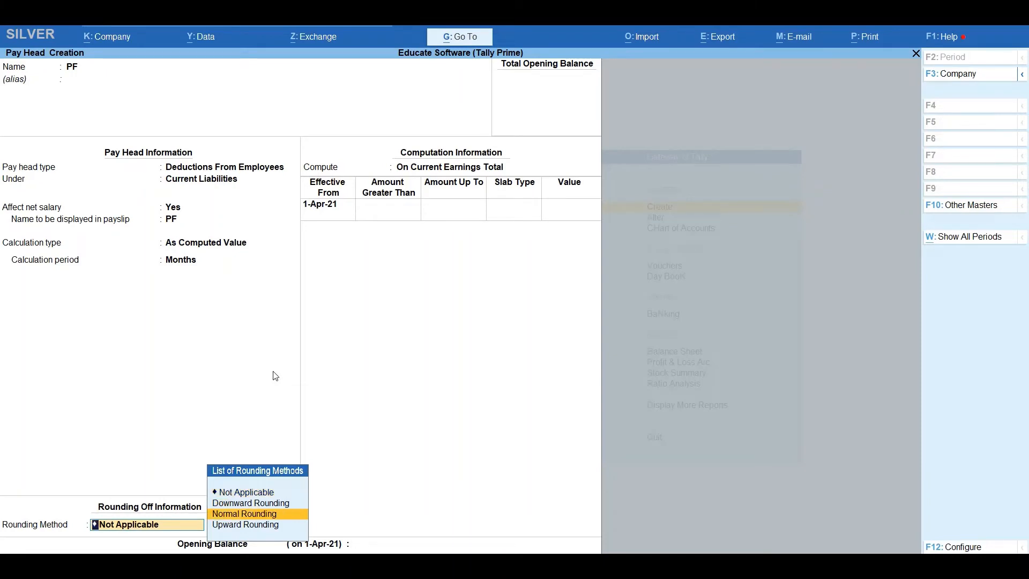
key(Return)
key(Return)
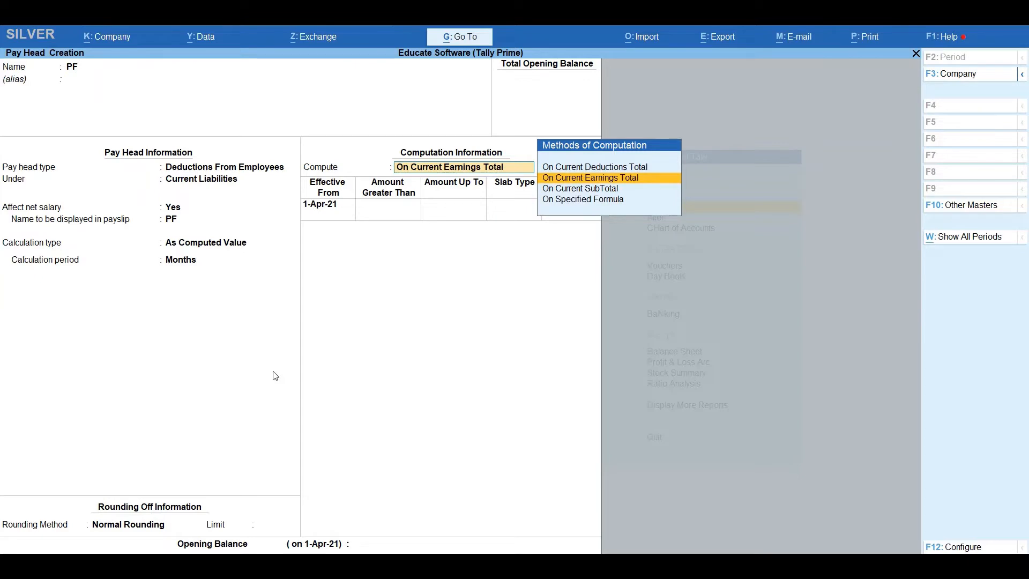
- Compute PF On Specified Formula using only the Basic pay head
key(ctrl)
key(Down)
key(Down)
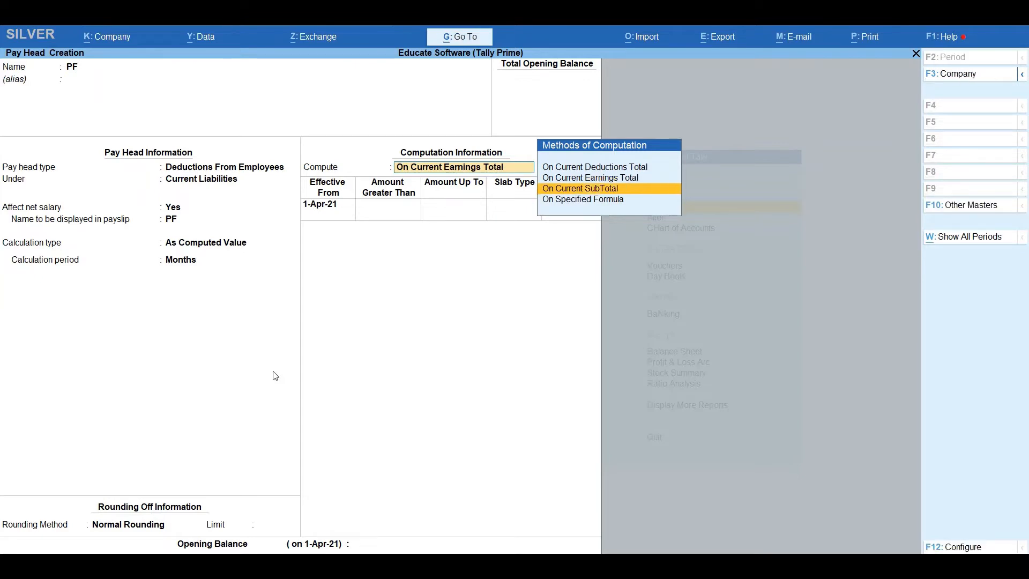
key(Return)
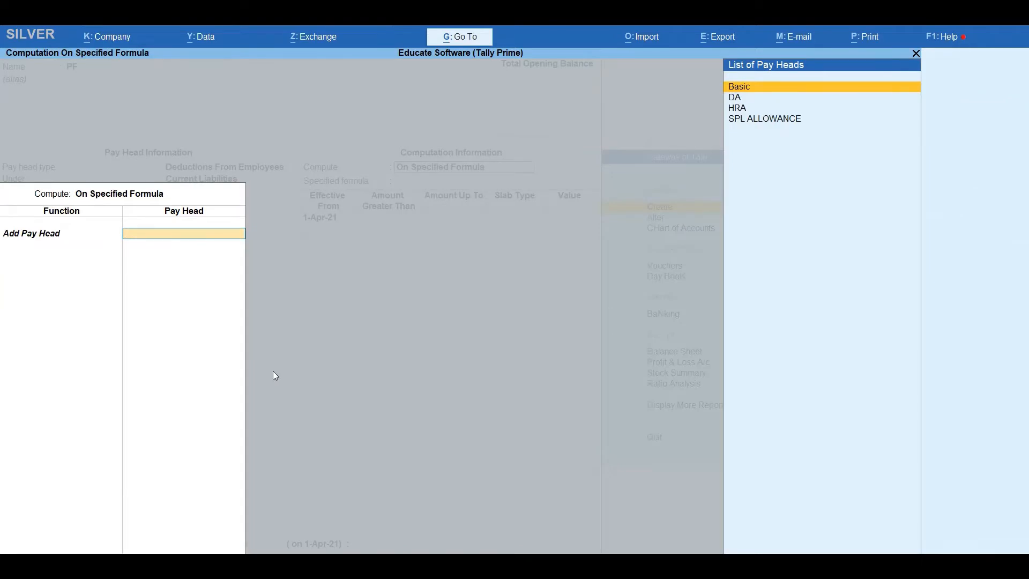
key(Return)
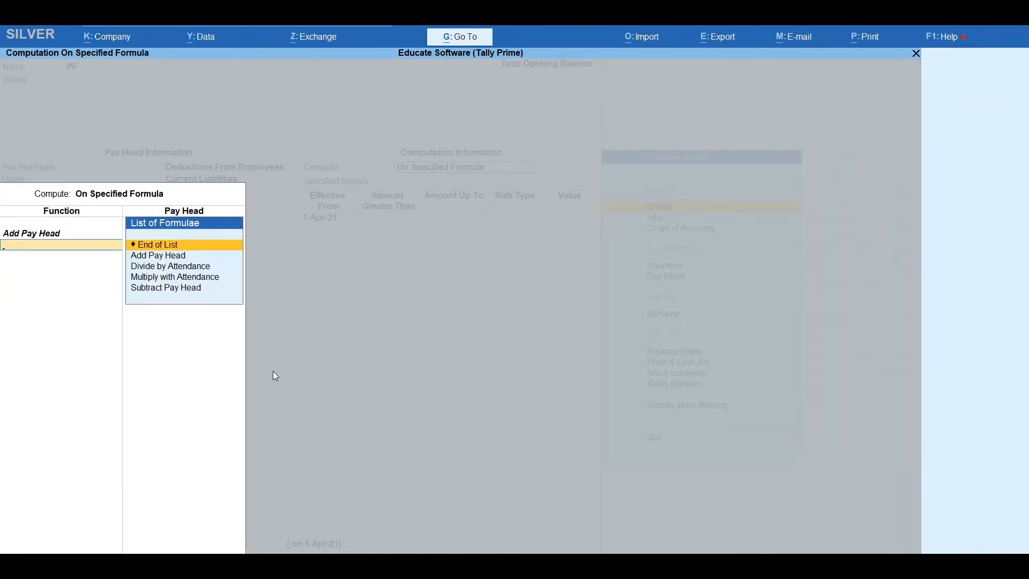
key(Return)
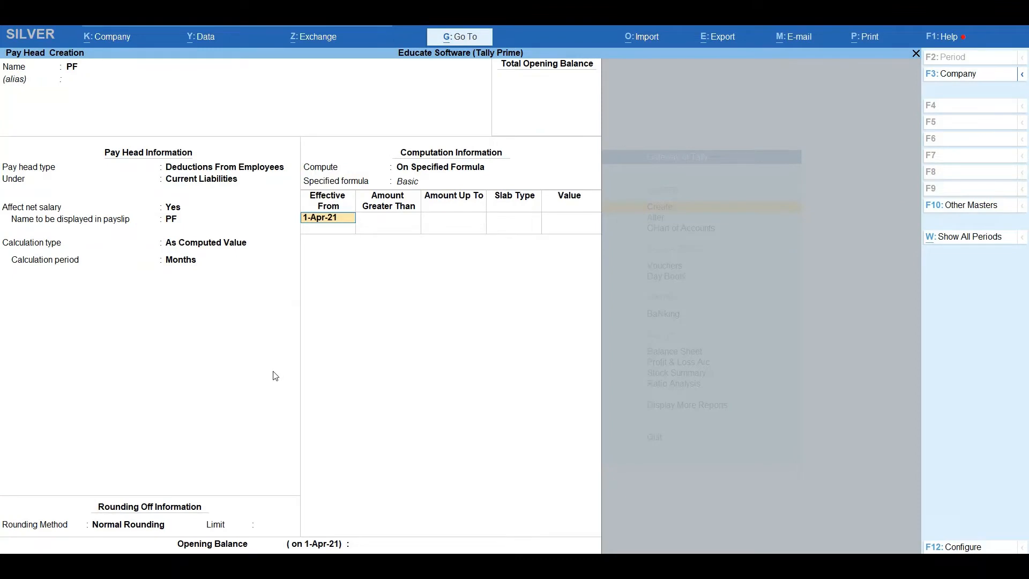
- Calculate 180000/12 in the built-in calculator and keep 1-Apr-21 as the effective date of PF's computation
key(ctrl)
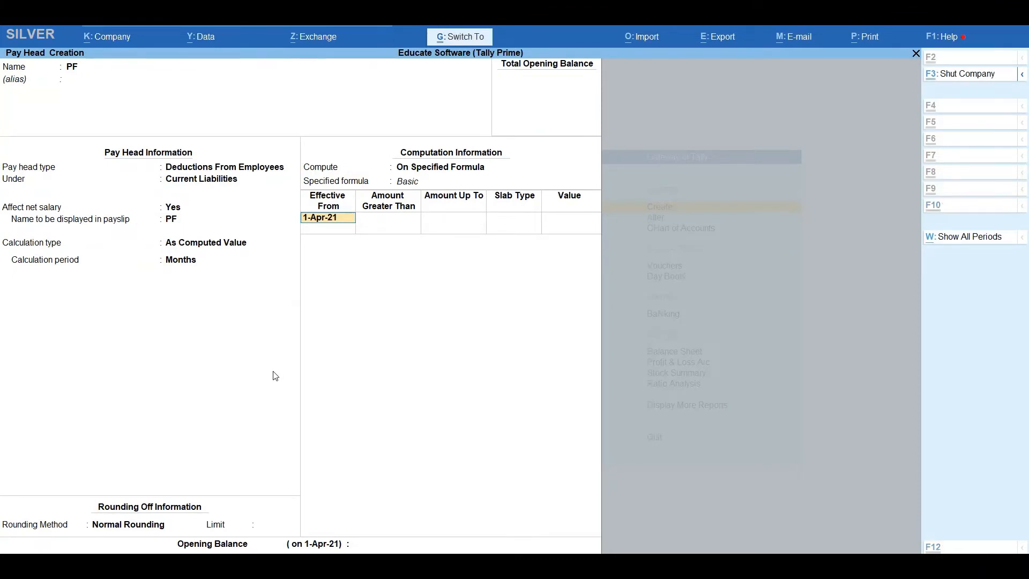
key(ctrl+n)
key(Return)
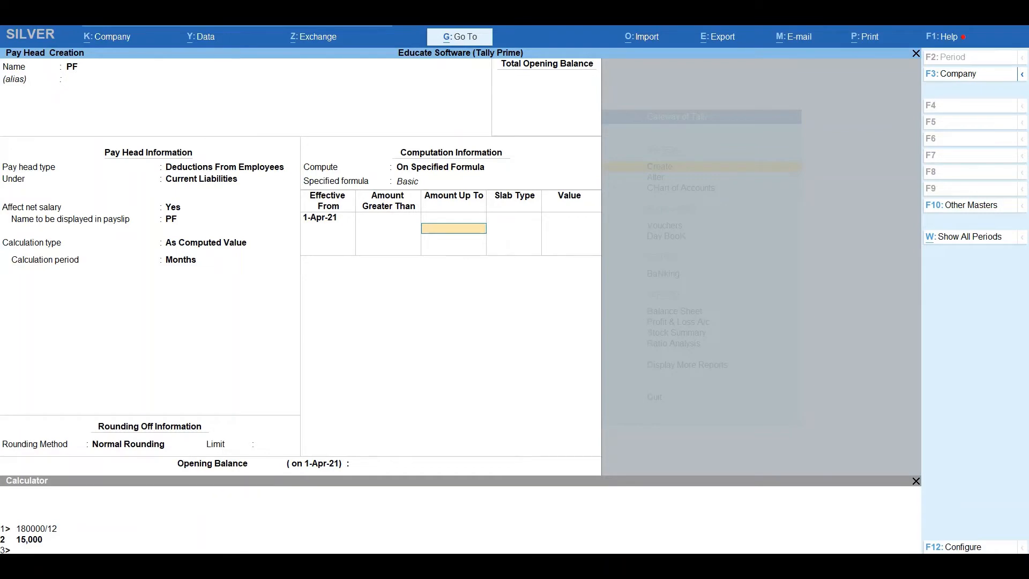
- Add a PF computation slab for amounts up to 15,000 at a Percentage of 12%
text(15000)
key(Return)
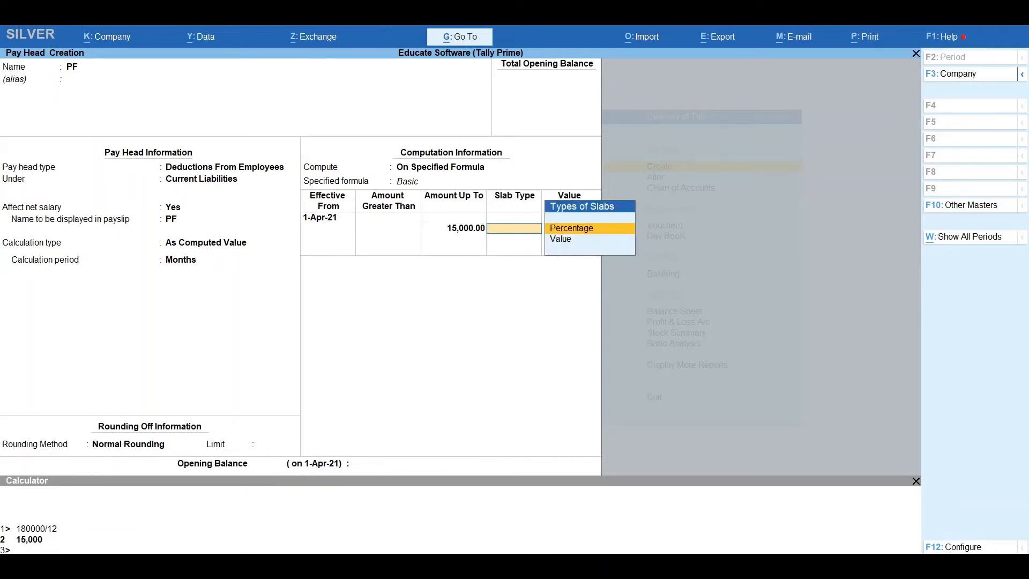
key(Return)
text(12)
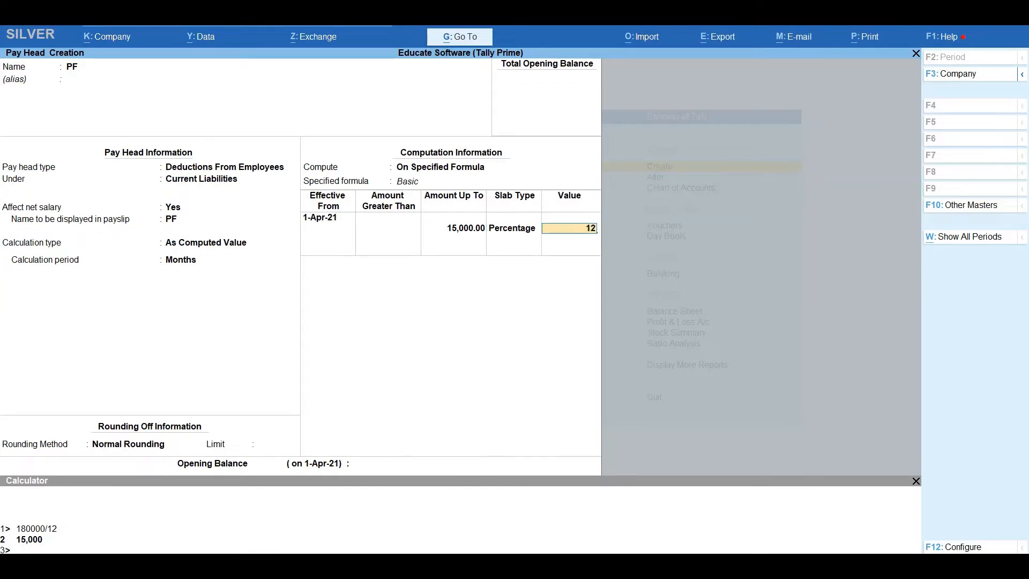
key(Return)
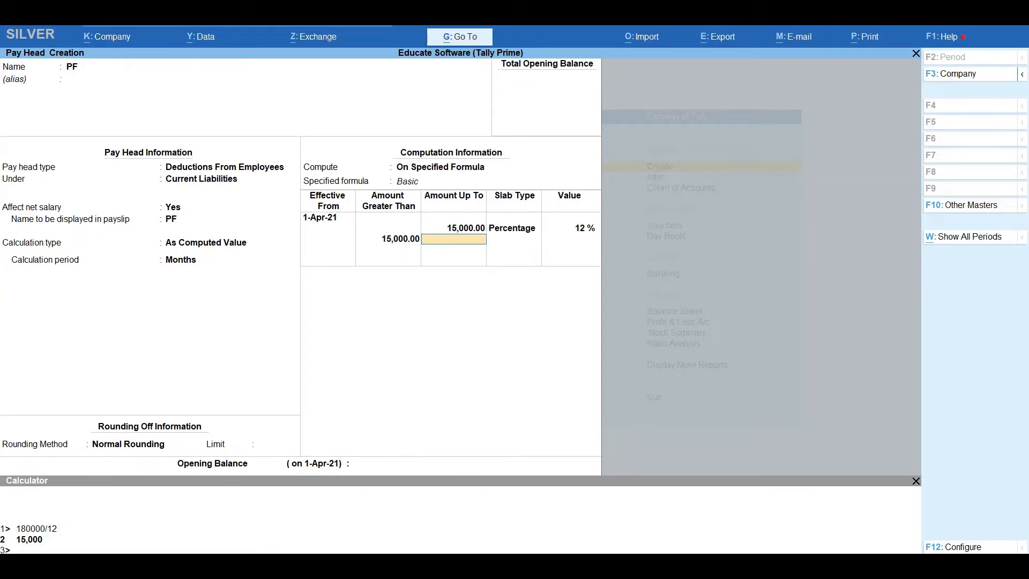
- Give PF's slab above 15,000 a fixed Value of 1,800 and save the pay head without an opening balance
key(Return)
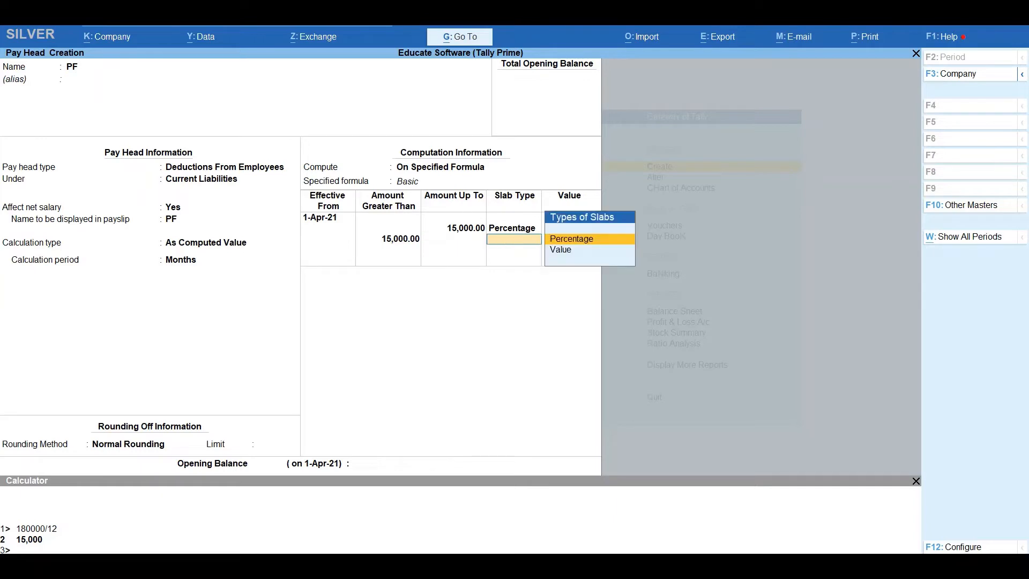
key(Down)
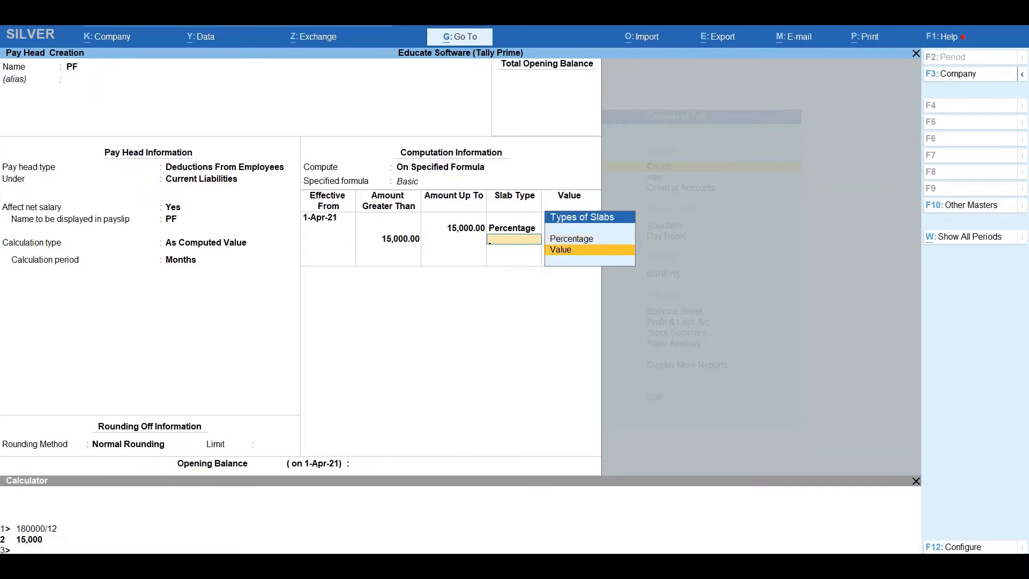
key(Return)
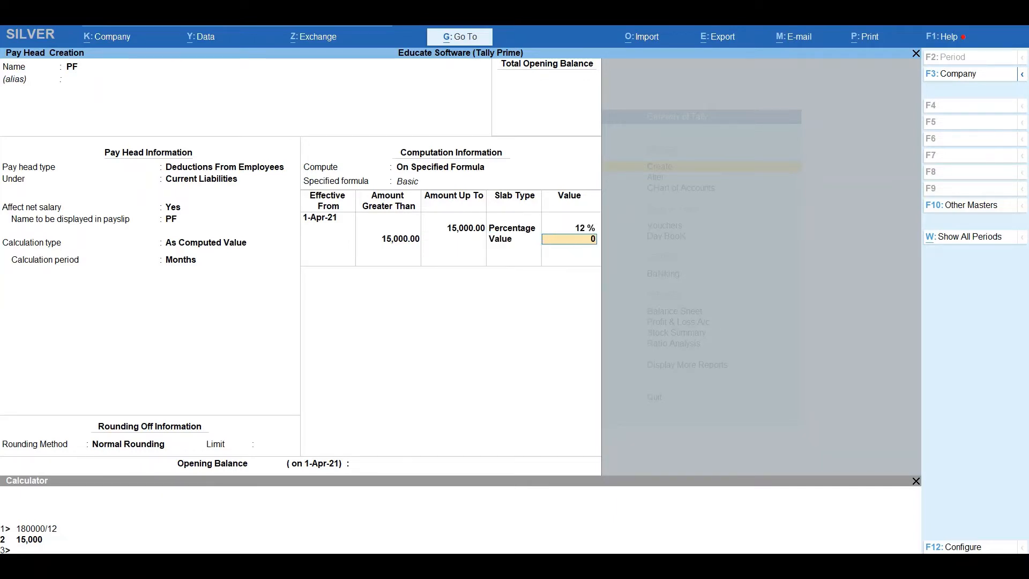
text(1800)
key(Return)
key(Return)
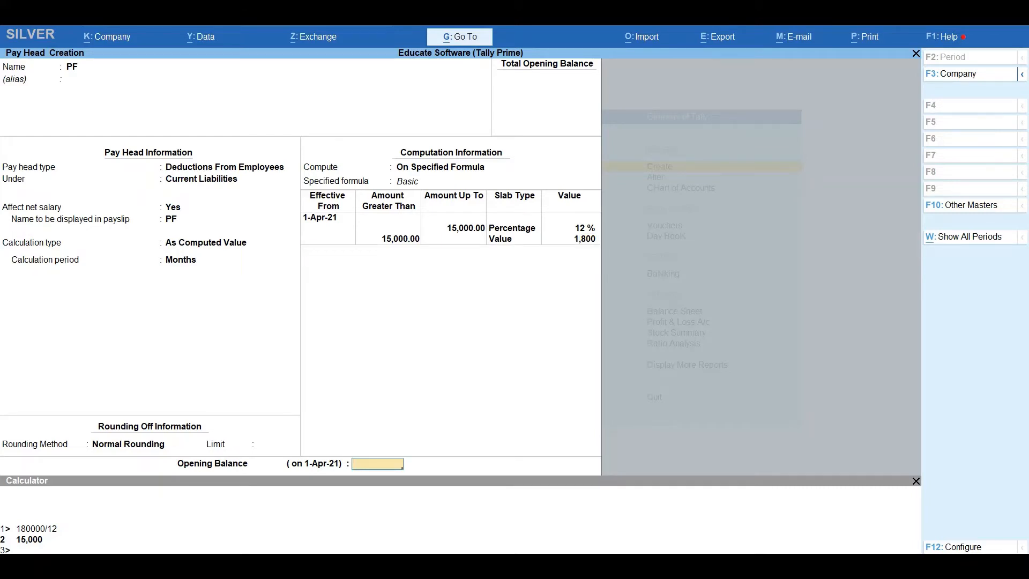
key(Return)
key(y)
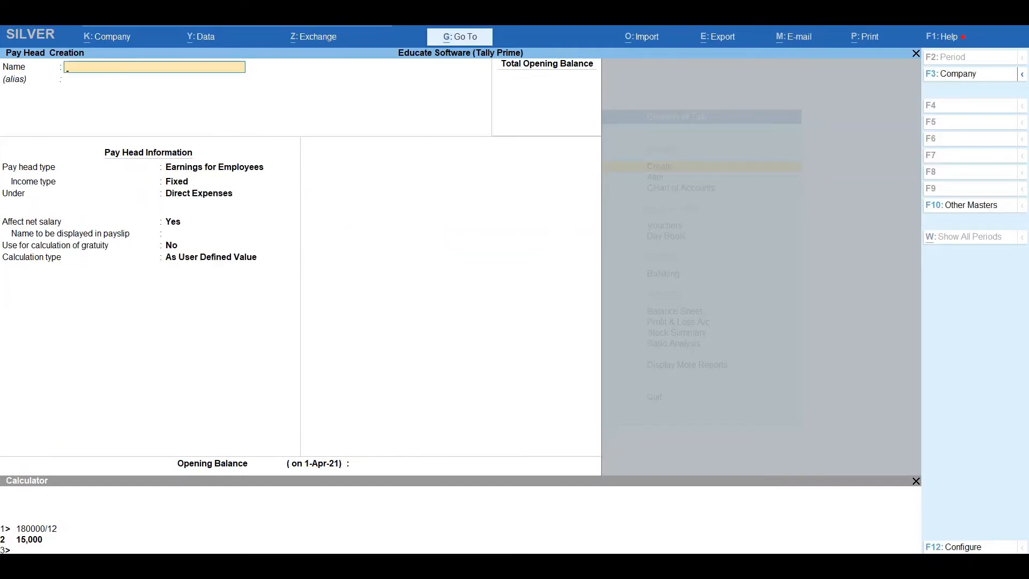
- Name a new pay head TDS, without an alias, and set its type to Deductions From Employees
text(TDS)
key(Return)
key(Return)
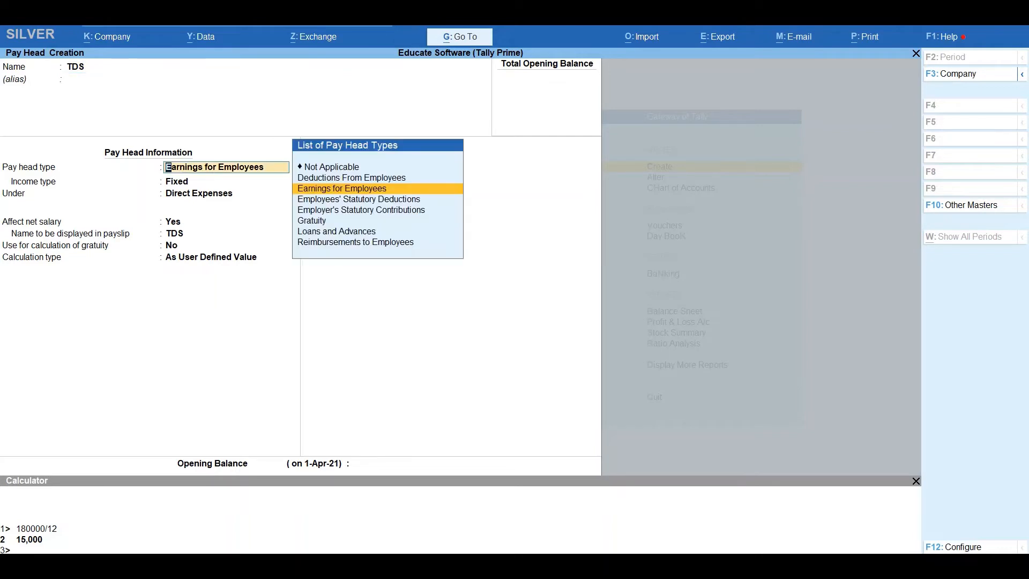
key(Up)
key(Return)
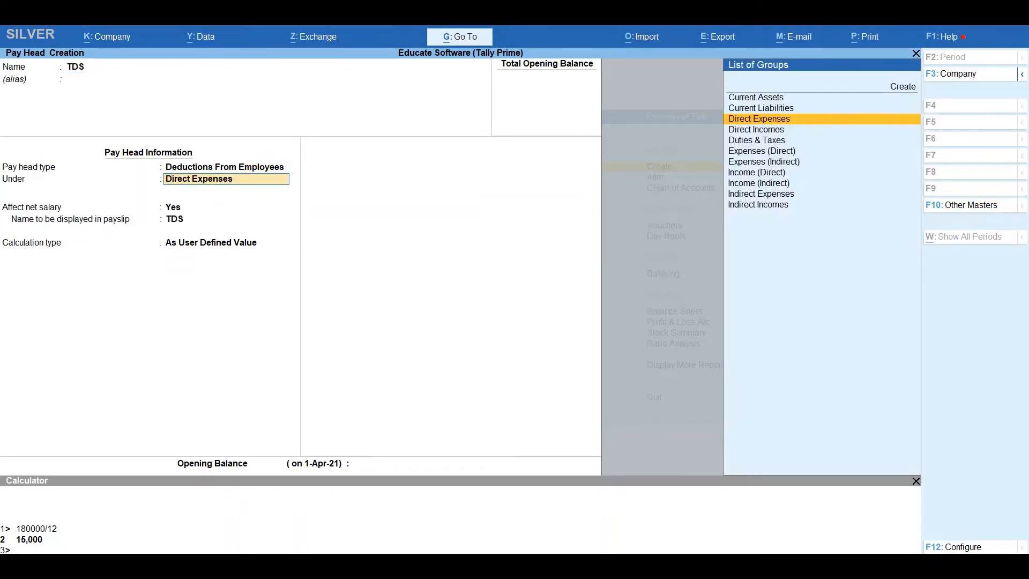
- Place TDS under Current Liabilities, keep affect net salary Yes and calculation type As User Defined Value, and save the pay head
key(Up)
key(Return)
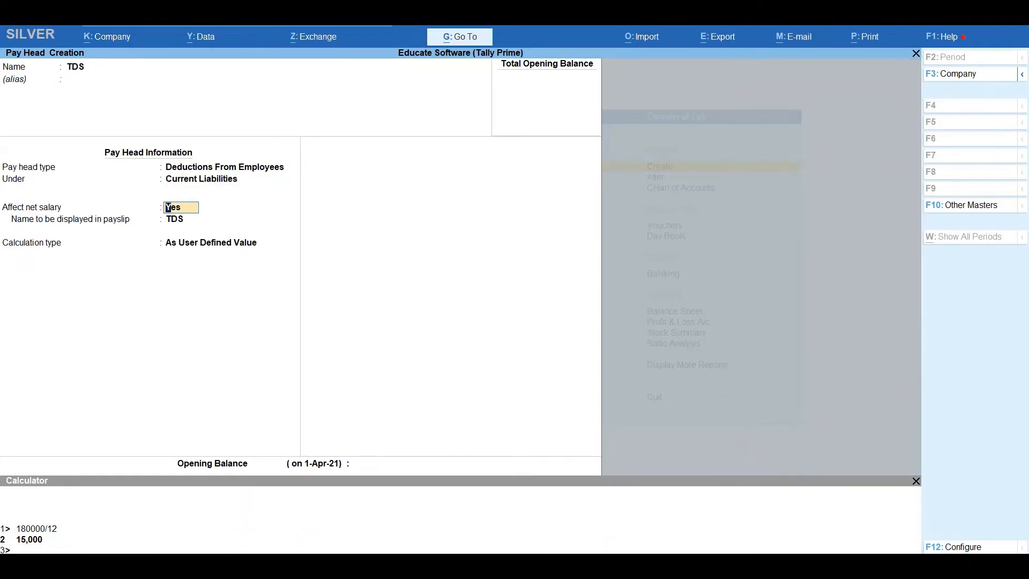
key(Return)
key(Return)
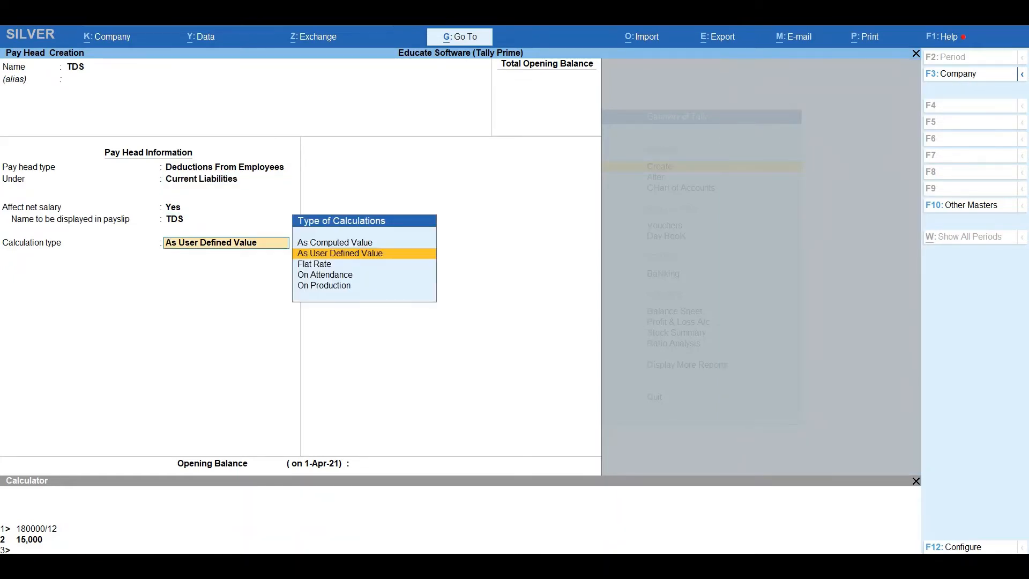
key(Return)
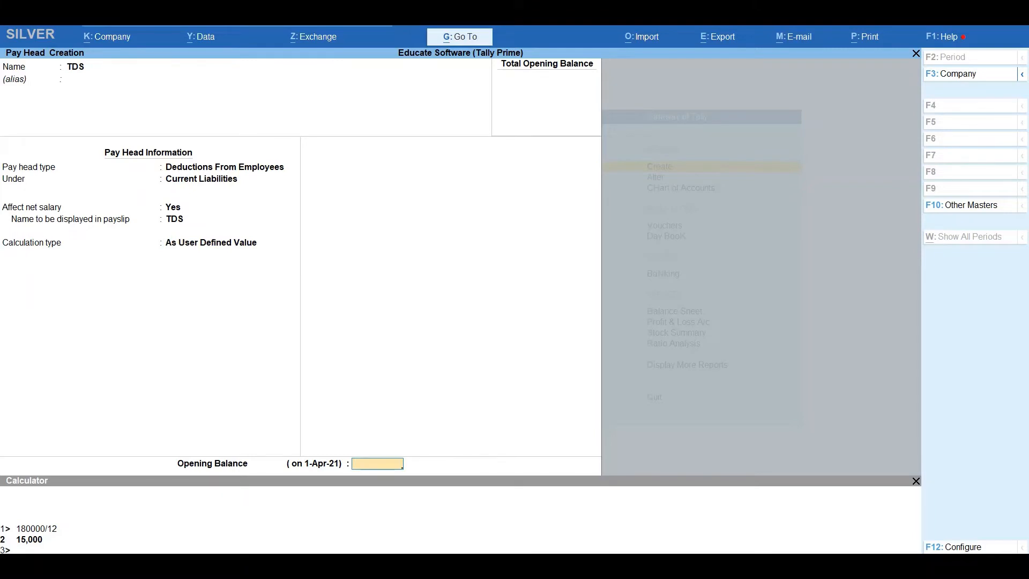
key(Return)
key(y)
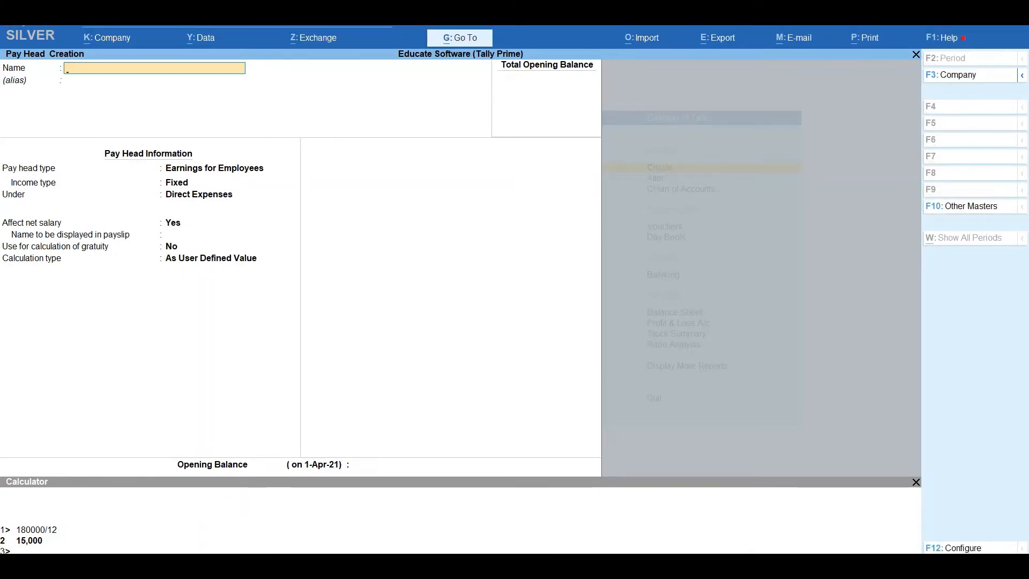
- Name a new pay head ESI, without an alias, and set its type to Deductions From Employees
text(ESI)
key(Return)
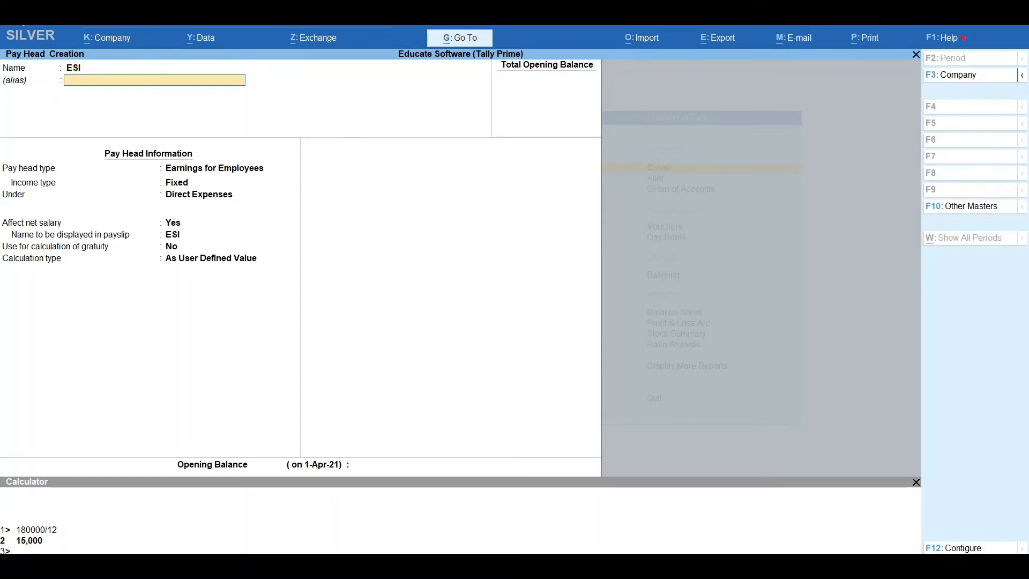
key(Return)
key(Up)
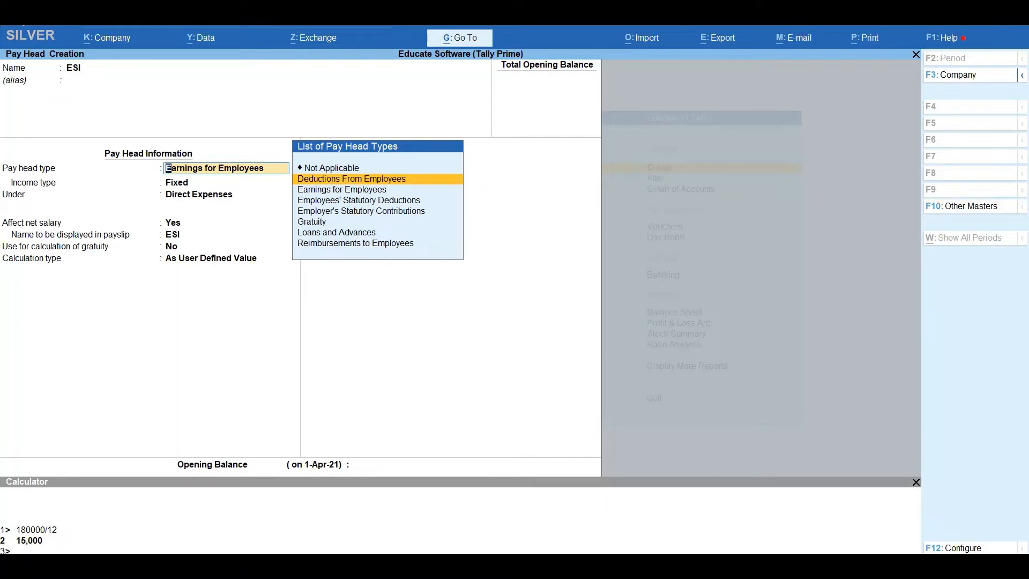
key(Return)
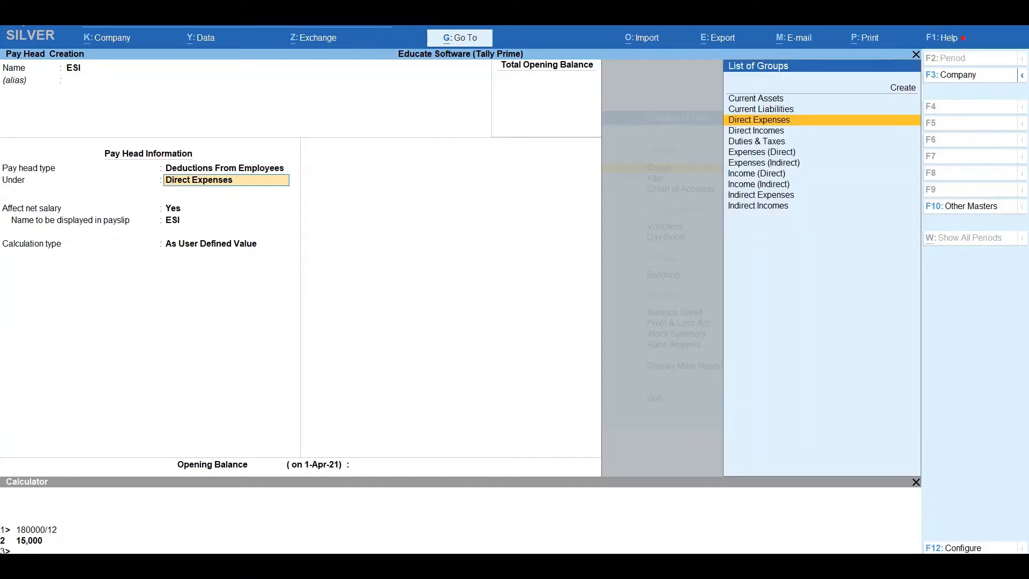
- Place ESI under Current Liabilities, with affect net salary Yes and payslip name ESI
key(Up)
key(Return)
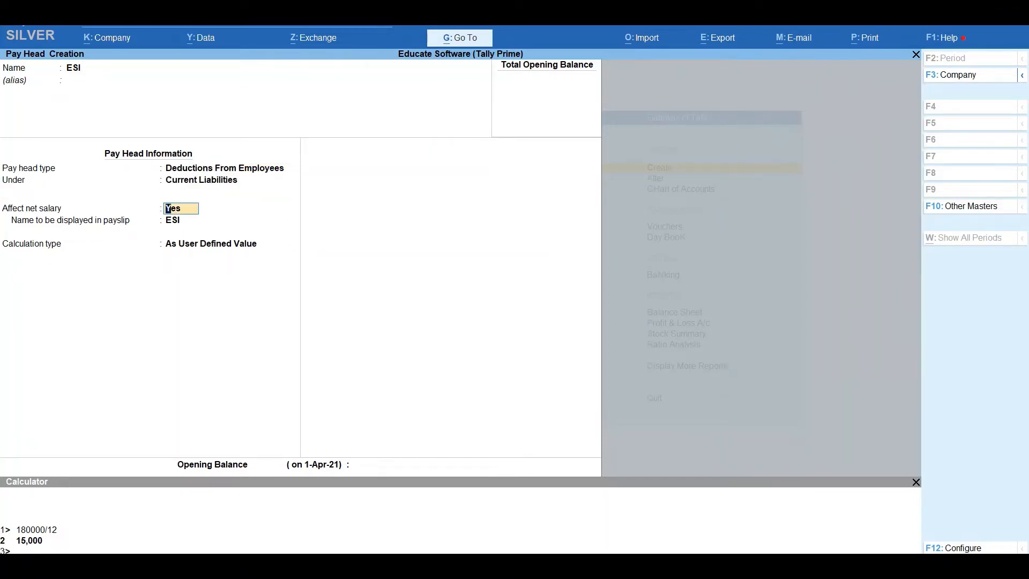
key(Return)
key(Return)
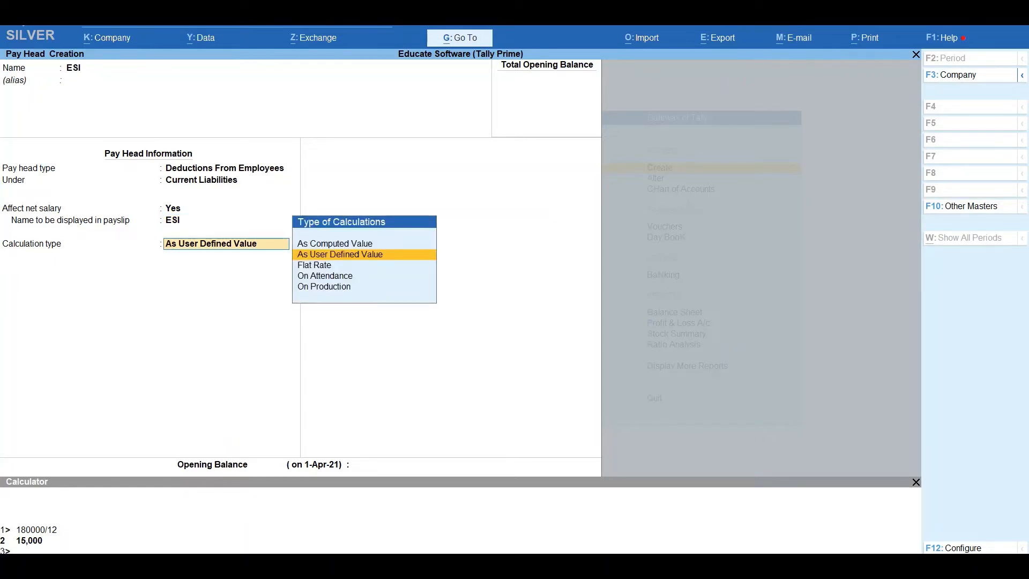
- Set ESI's calculation type to As Computed Value and its rounding method to Normal Rounding, leaving the limit blank
key(Up)
key(Return)
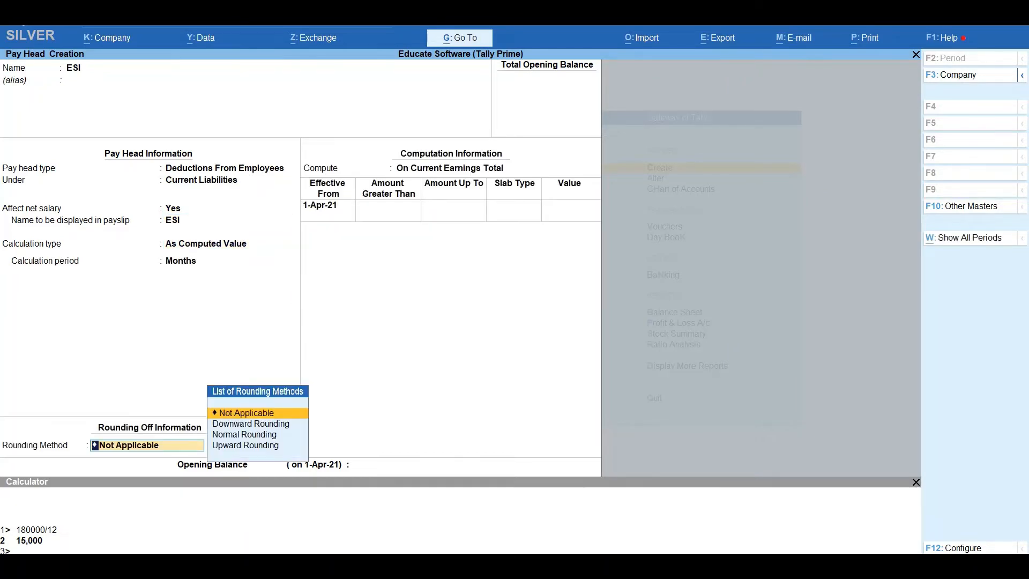
key(Down)
key(Down)
key(Return)
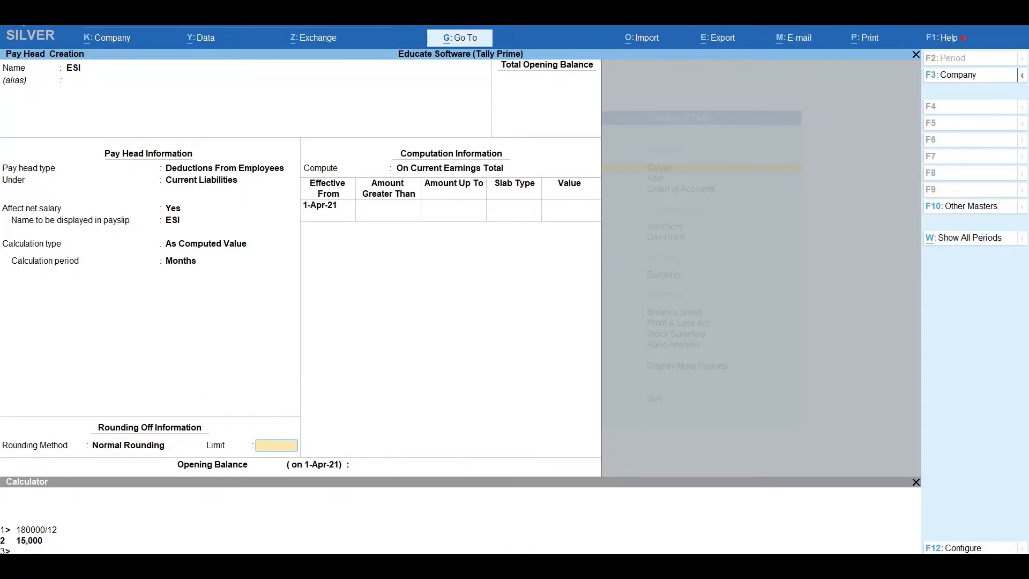
key(Return)
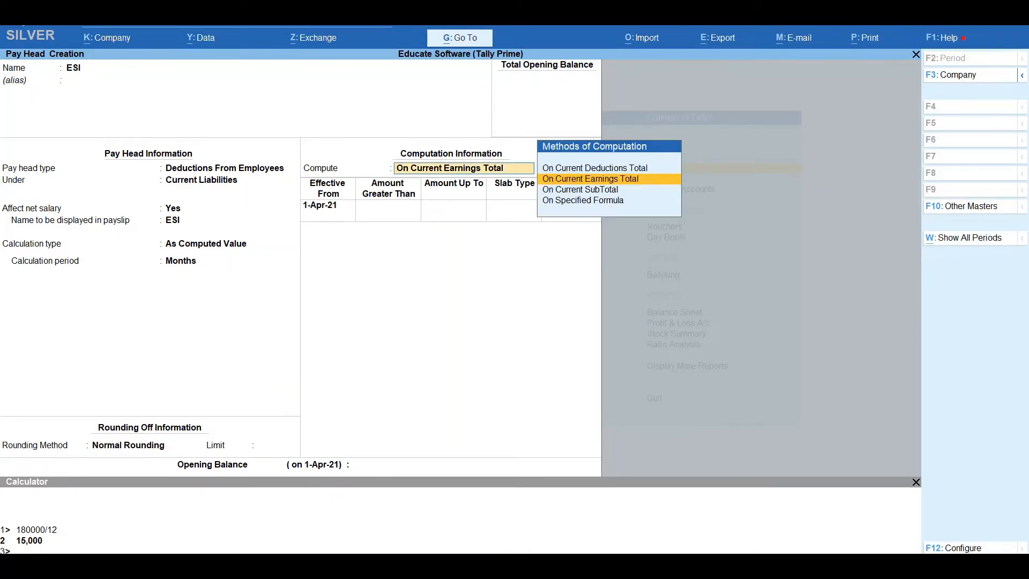
- Compute ESI On Current Earnings Total from 1-Apr-21, with a slab up to 21,000 at a Percentage of 0.75%
key(Return)
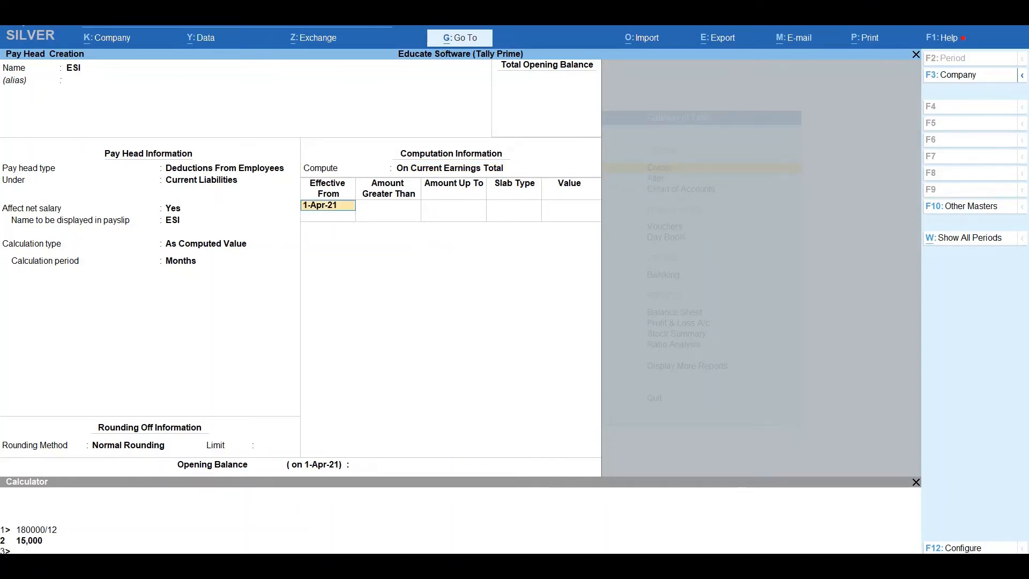
key(Return)
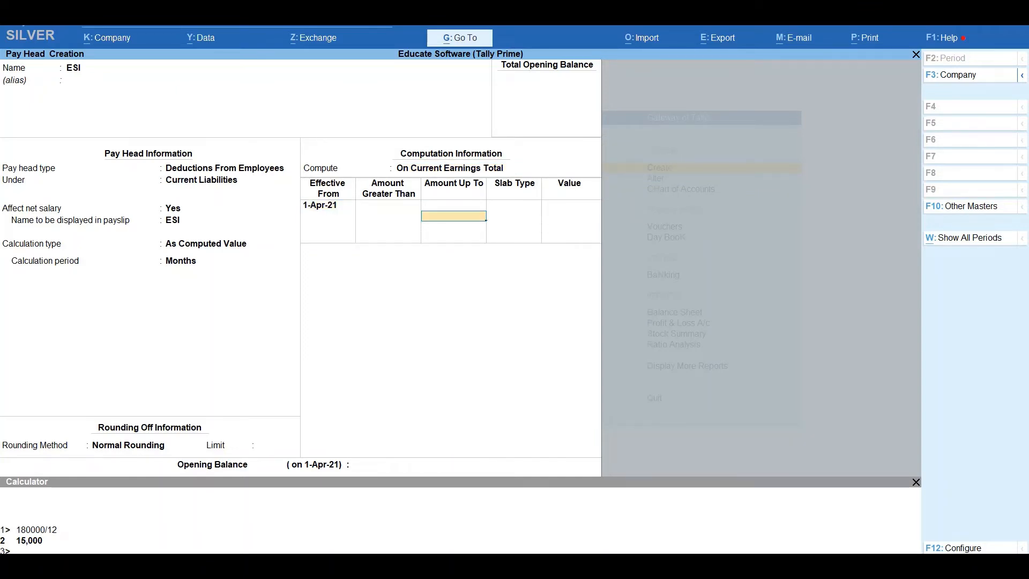
text(21,)
text(000)
key(Return)
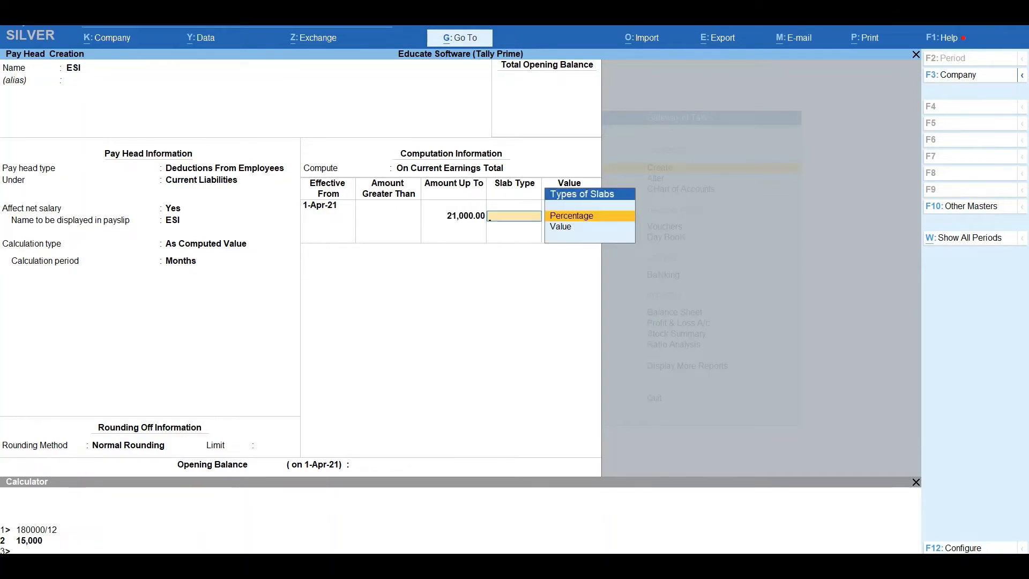
key(Return)
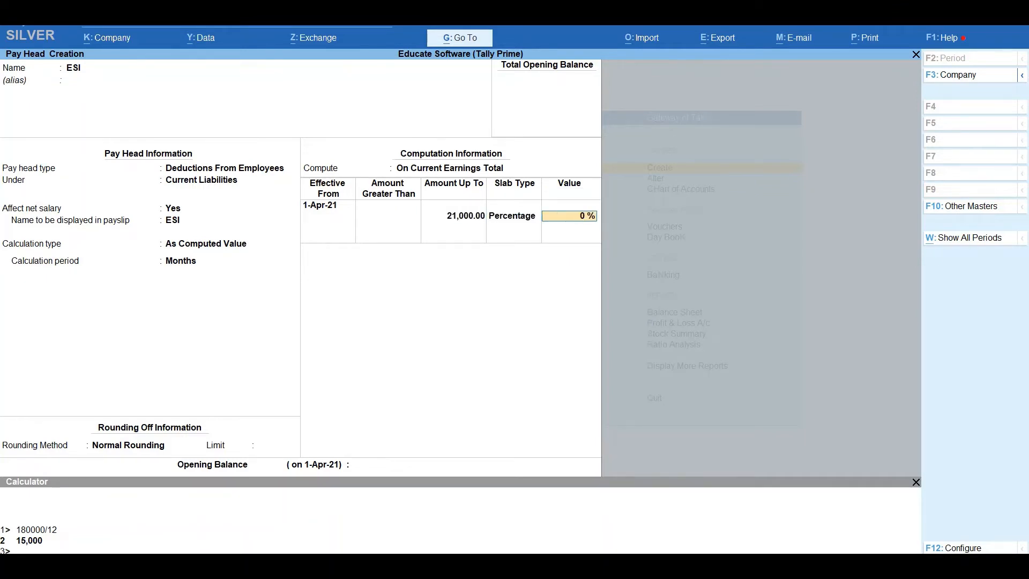
text(0.75)
key(Return)
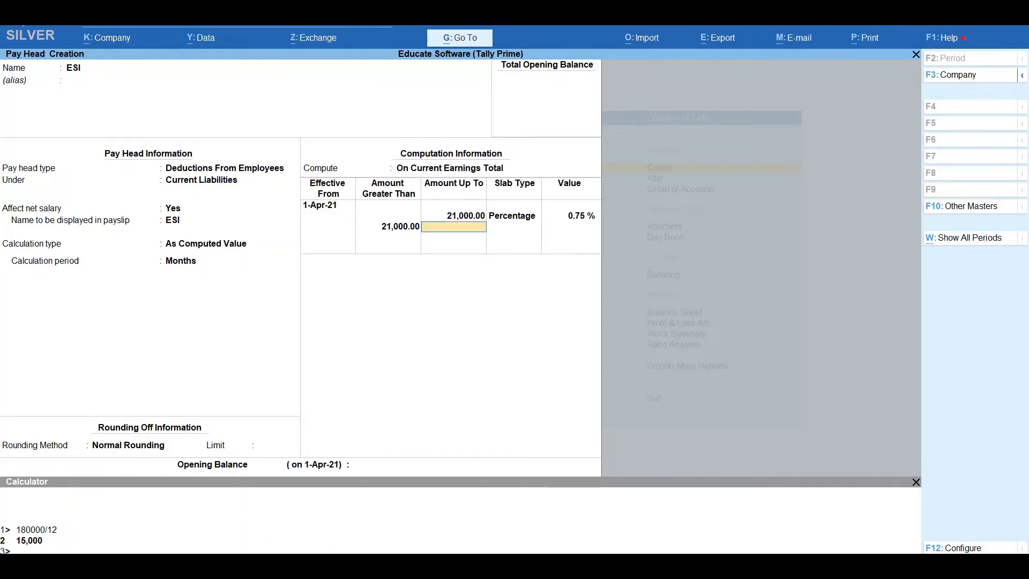
- Give ESI's slab above 21,000 a Percentage of 0% and save the pay head without an opening balance
key(Return)
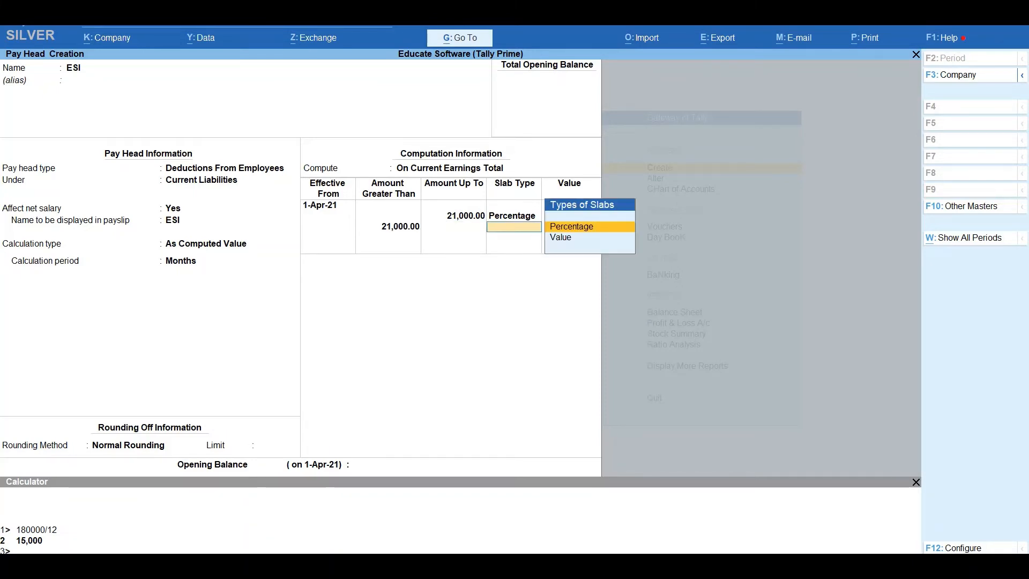
key(Return)
key(Return)
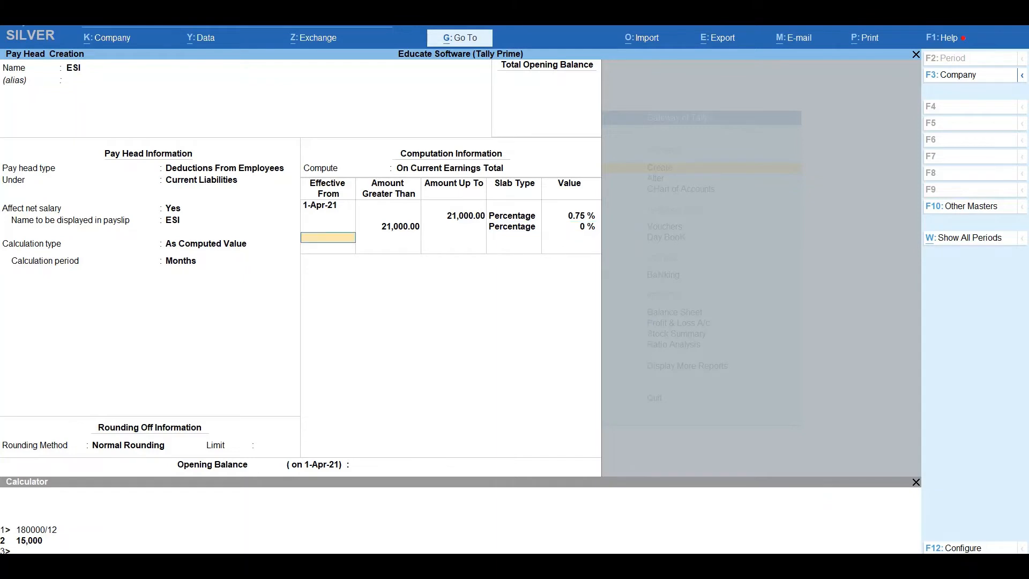
key(Return)
key(Return)
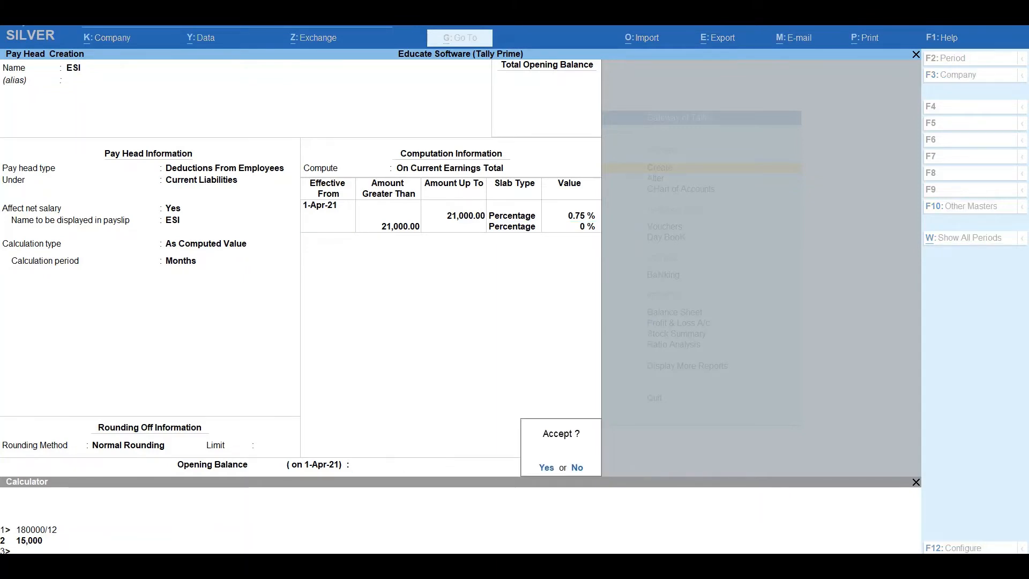
key(Return)
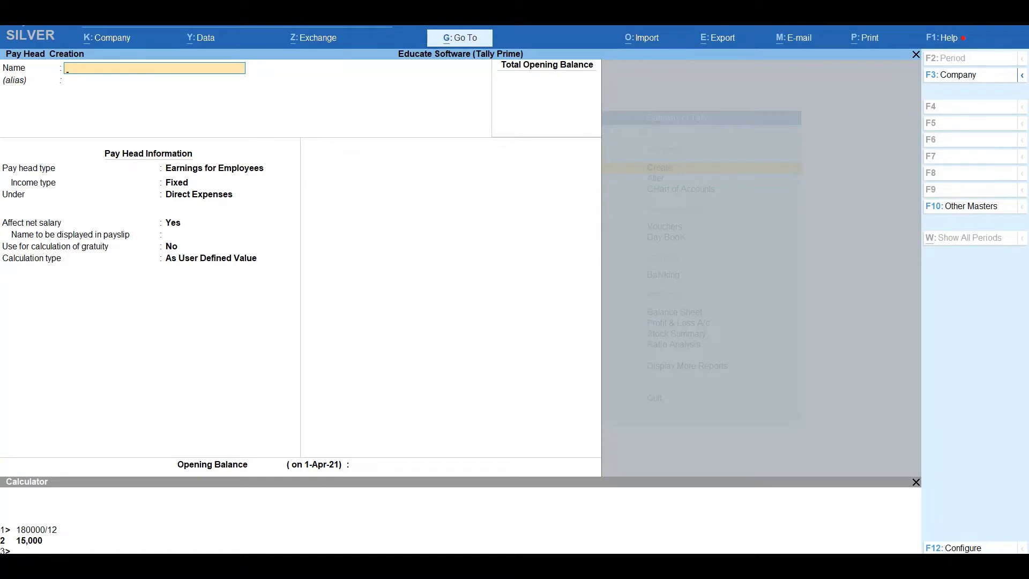
- Name the new pay head LEAVE, without an alias, and set its type to Deductions From Employees
key(ctrl)
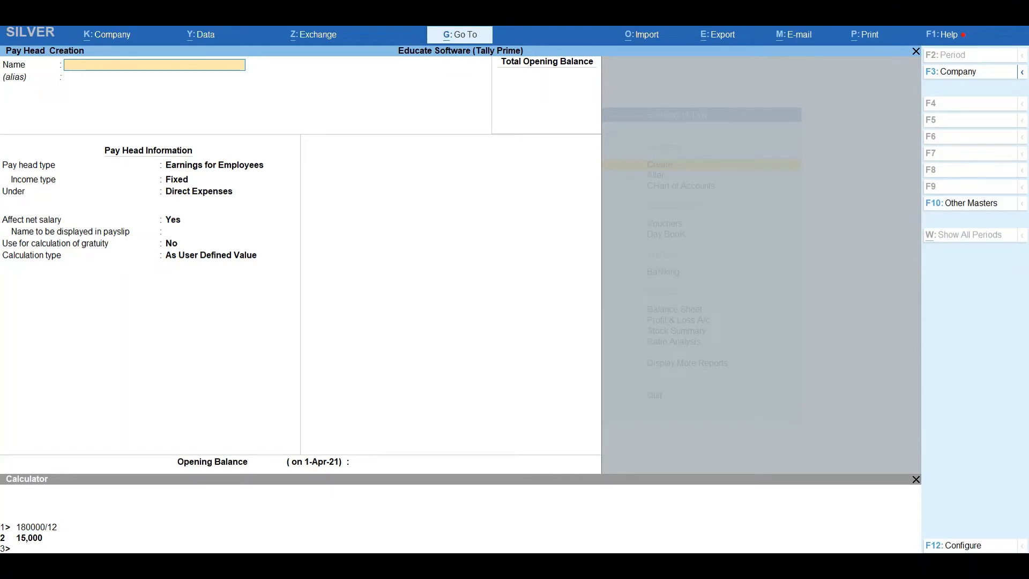
text(LEAVE)
key(Return)
key(Return)
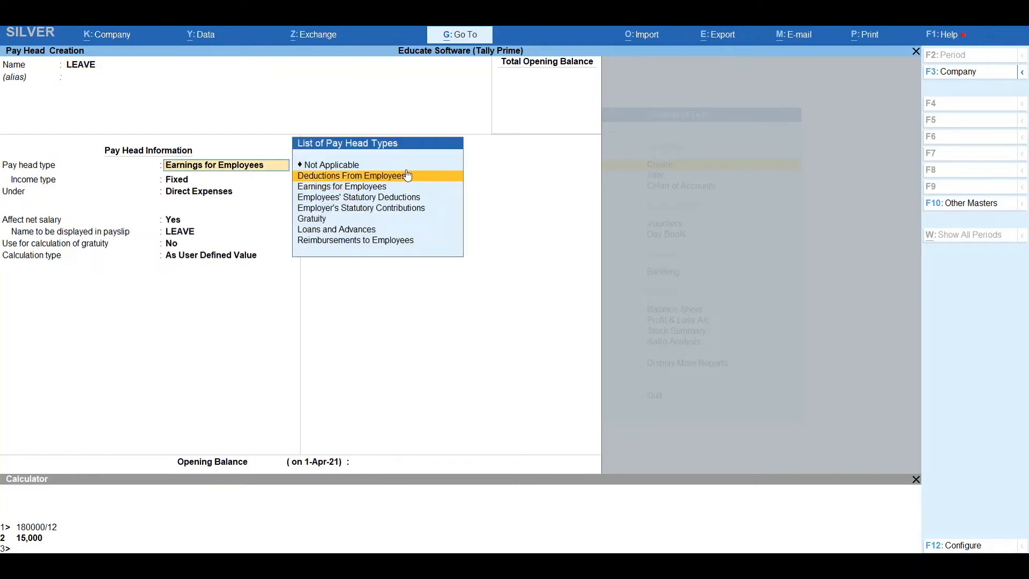
click(408, 176)
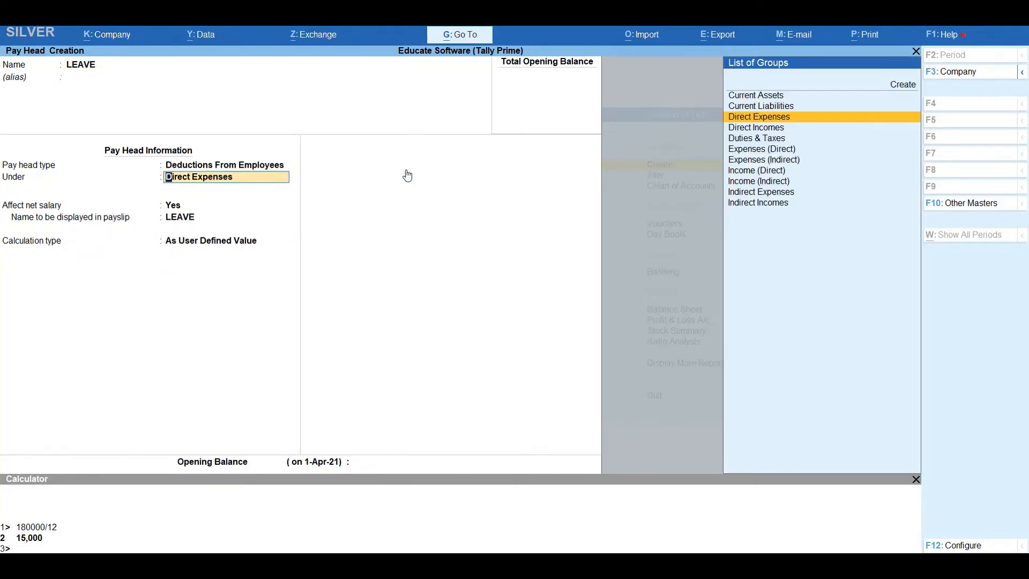
- Place LEAVE under Current Liabilities, with affect net salary Yes and payslip name LEAVE, and set its calculation type to On Attendance
key(Up)
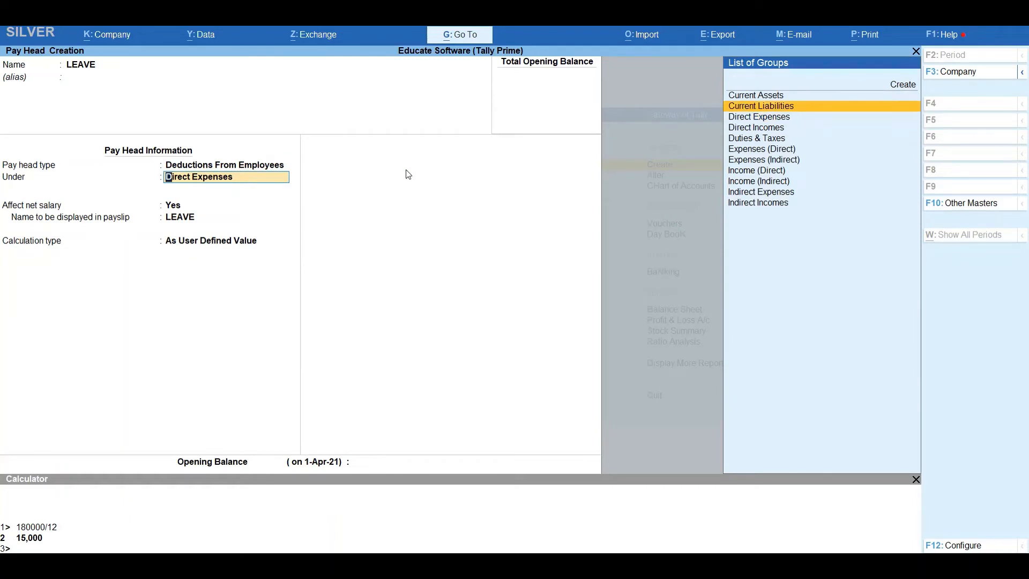
key(Return)
key(Return)
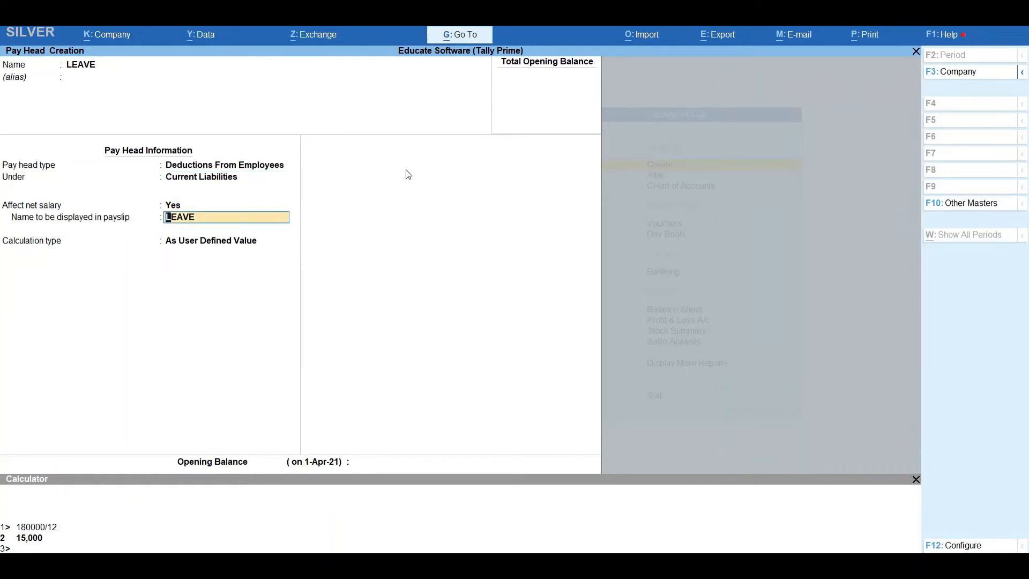
key(Return)
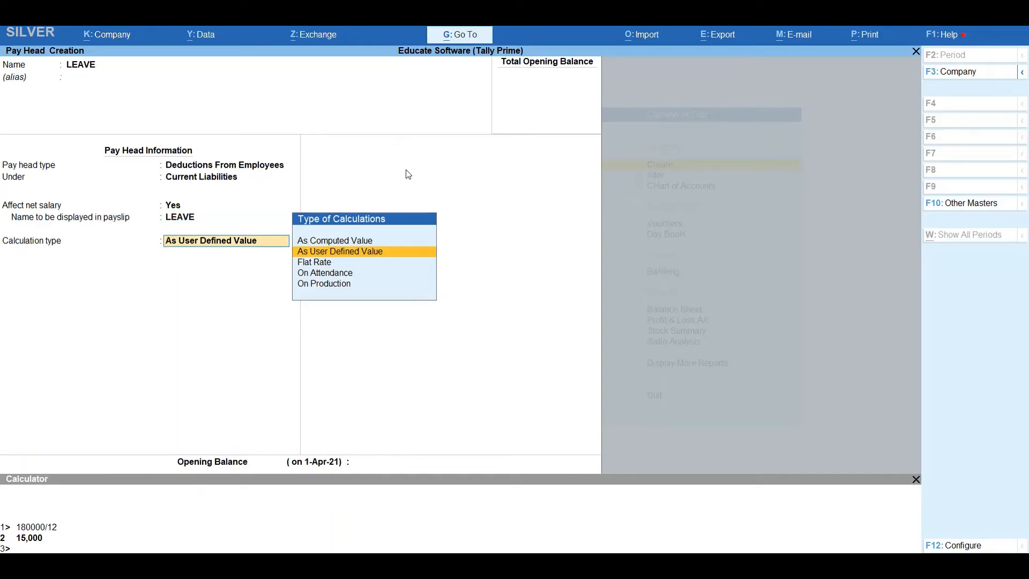
key(Down)
key(Down)
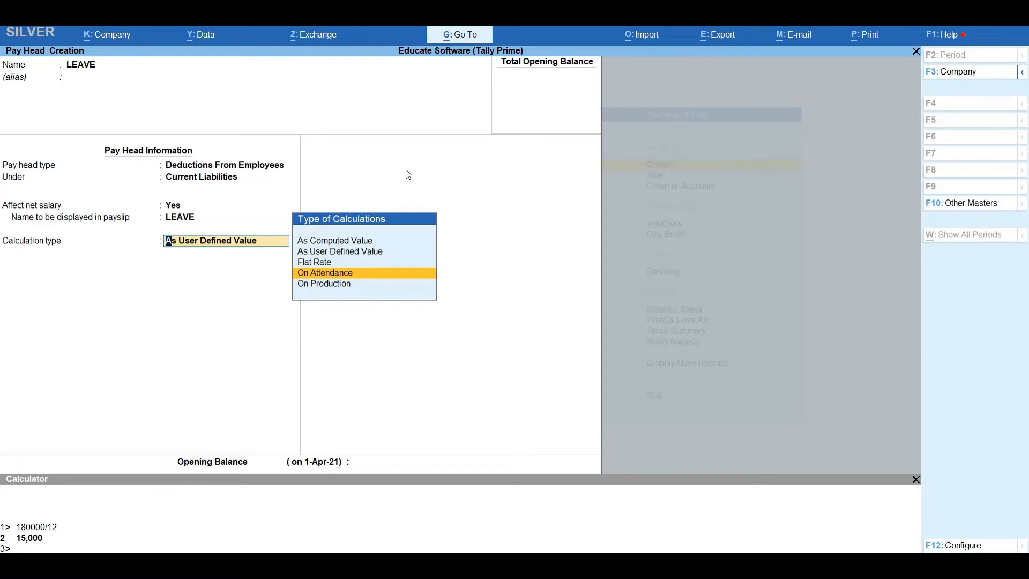
key(Return)
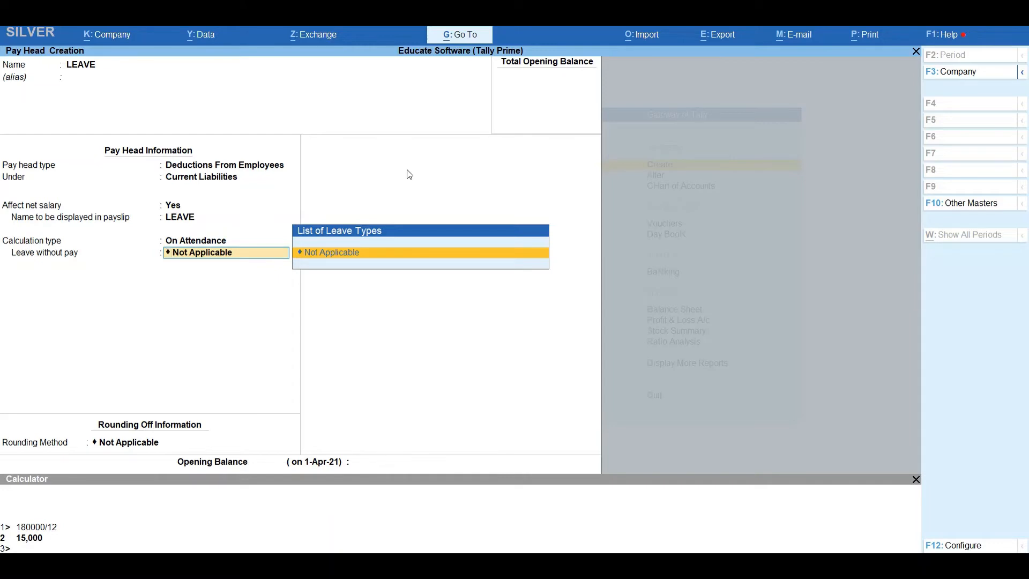
- Create a Leave without Pay attendance type named LEAVE under Primary, with period type Days, and assign it to the pay head
key(alt+c)
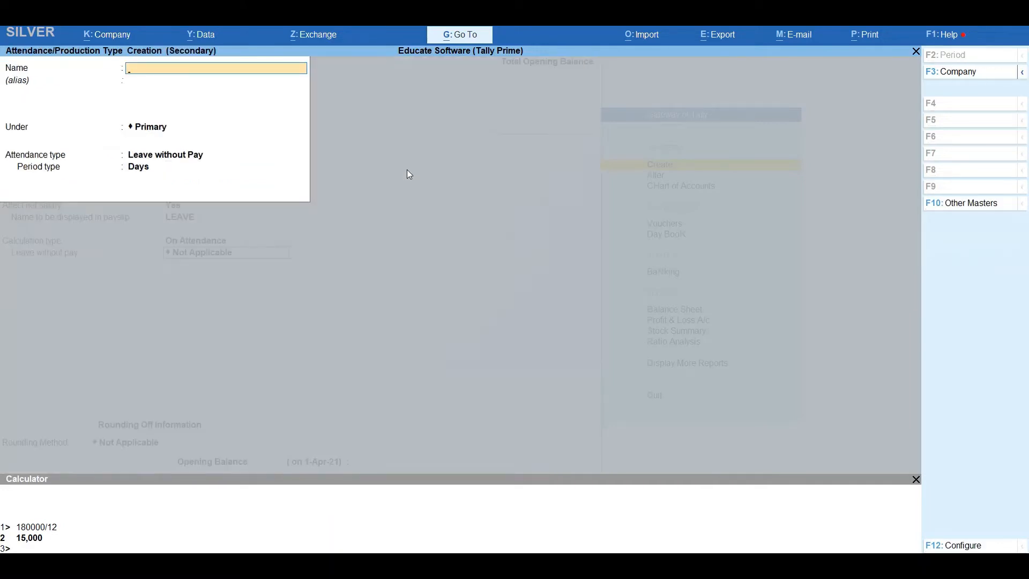
text(LEAVE)
key(Return)
key(Return)
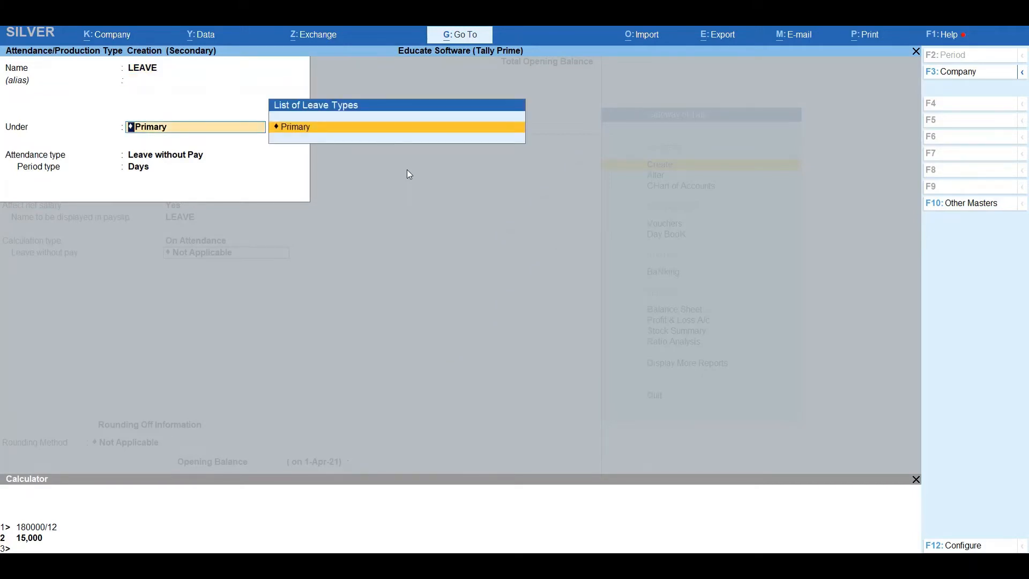
key(Return)
key(Return)
key(Return)
key(Return)
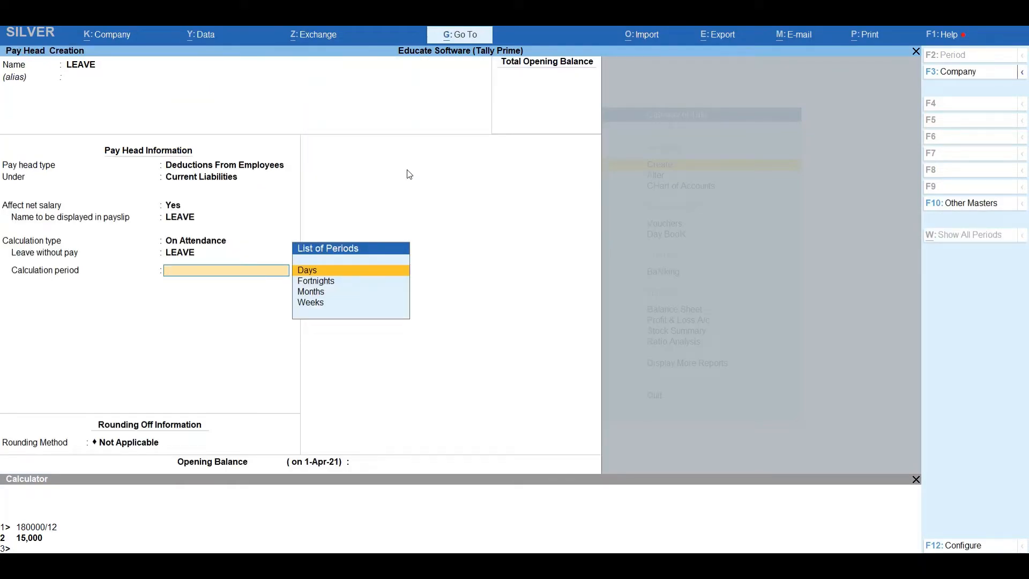
- Set LEAVE's calculation period to Days and rounding to Not Applicable, and save the pay head without an opening balance
key(Return)
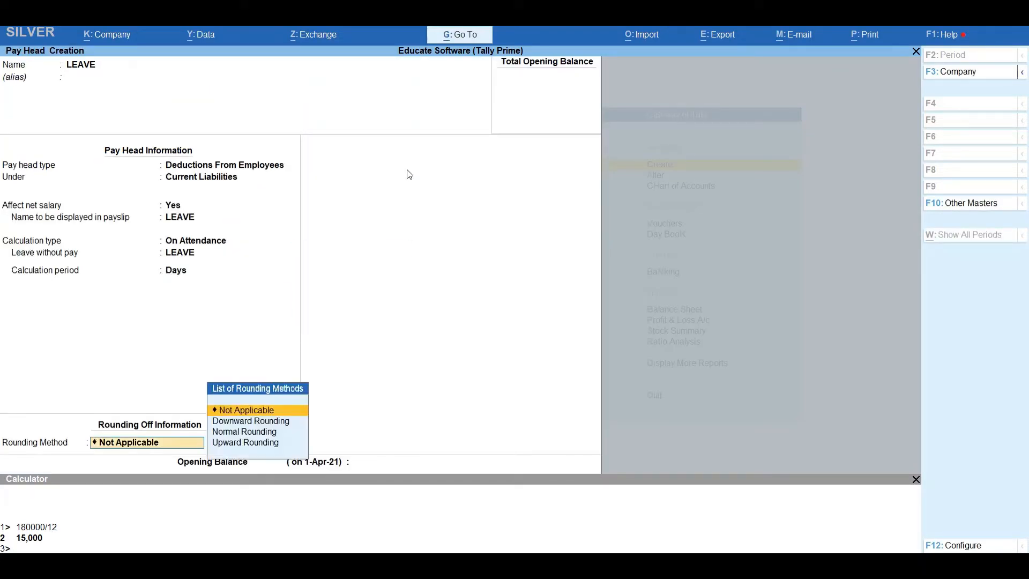
key(Return)
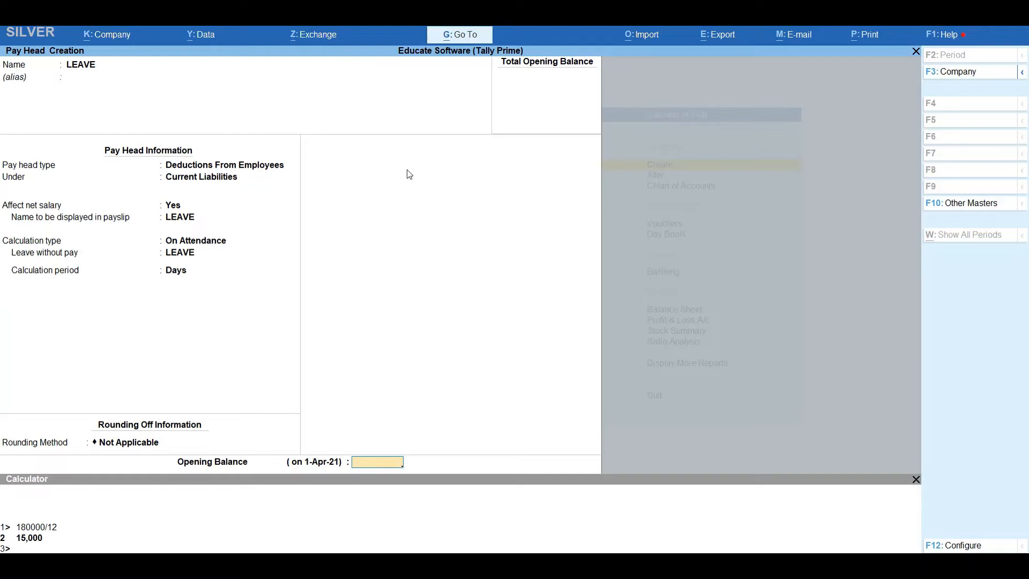
key(Return)
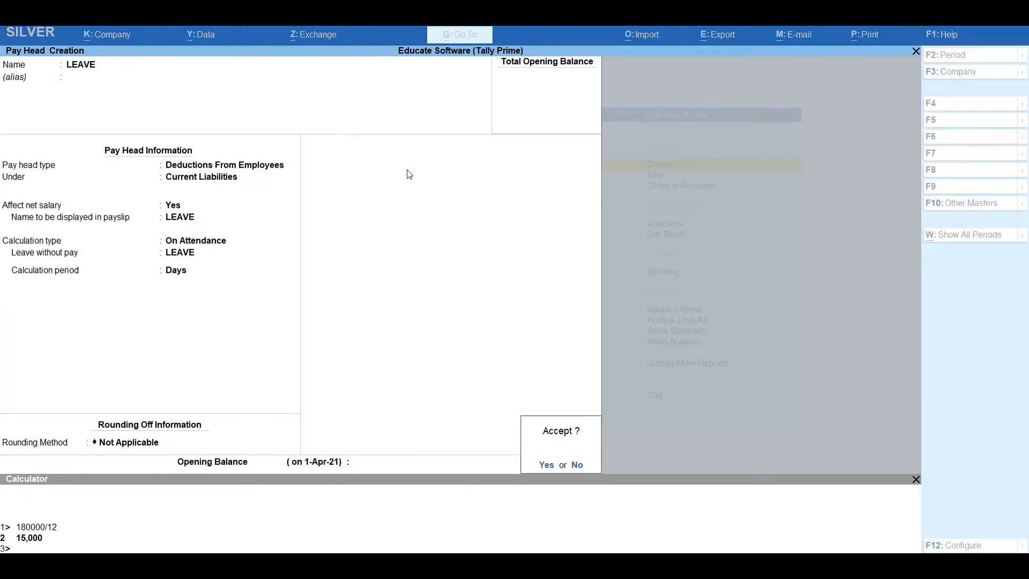
key(Return)
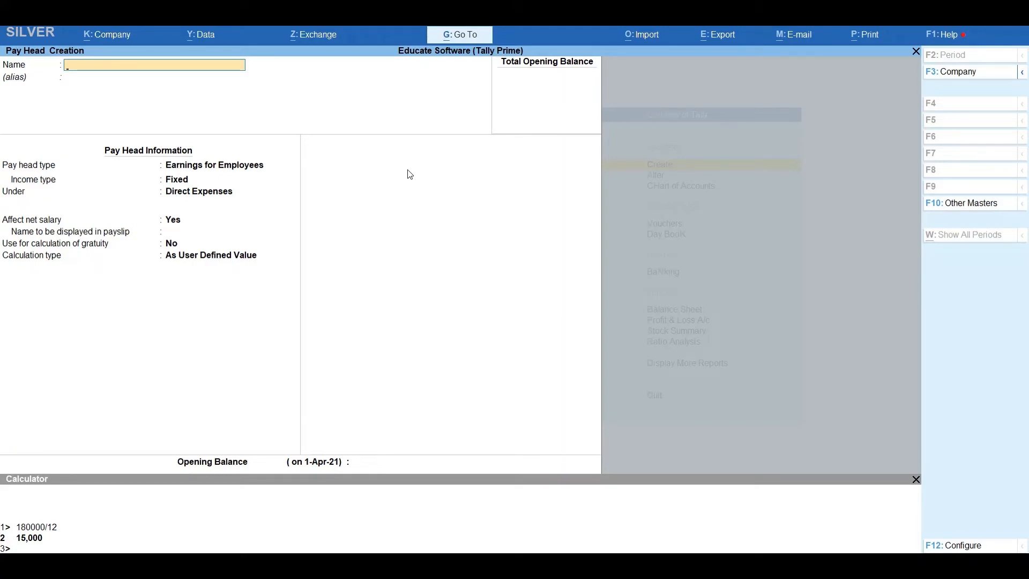
- Start a pay head named OVERTIME with type Earnings for Employees and income type Variable
key(ctrl)
text(OVERTIME)
key(Return)
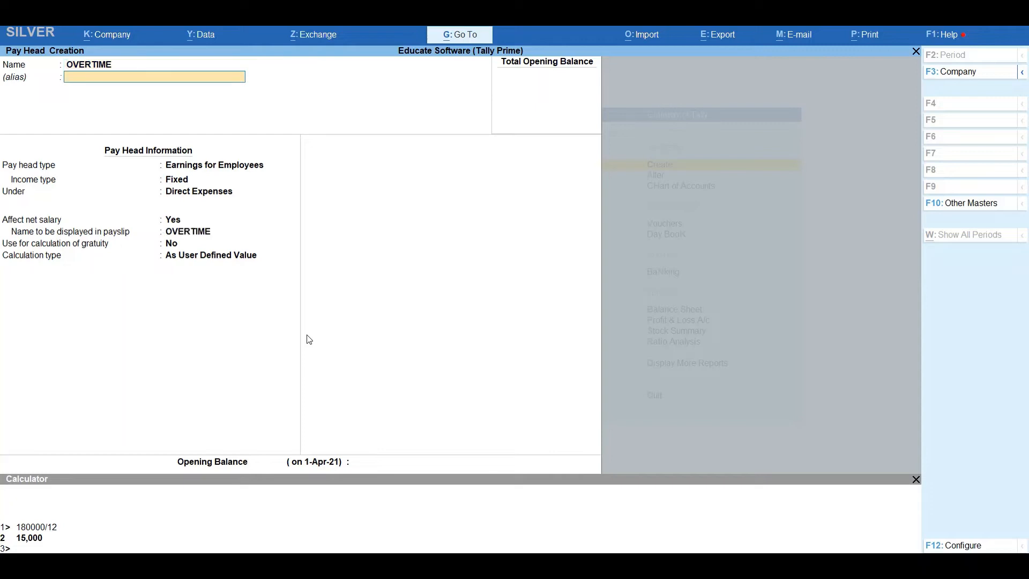
key(Return)
key(Return)
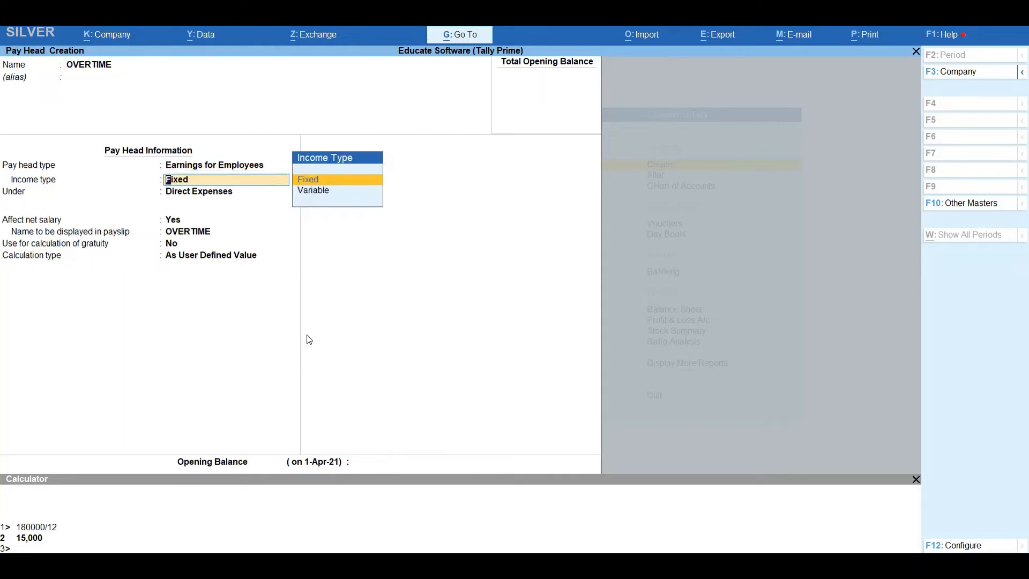
key(Down)
key(Return)
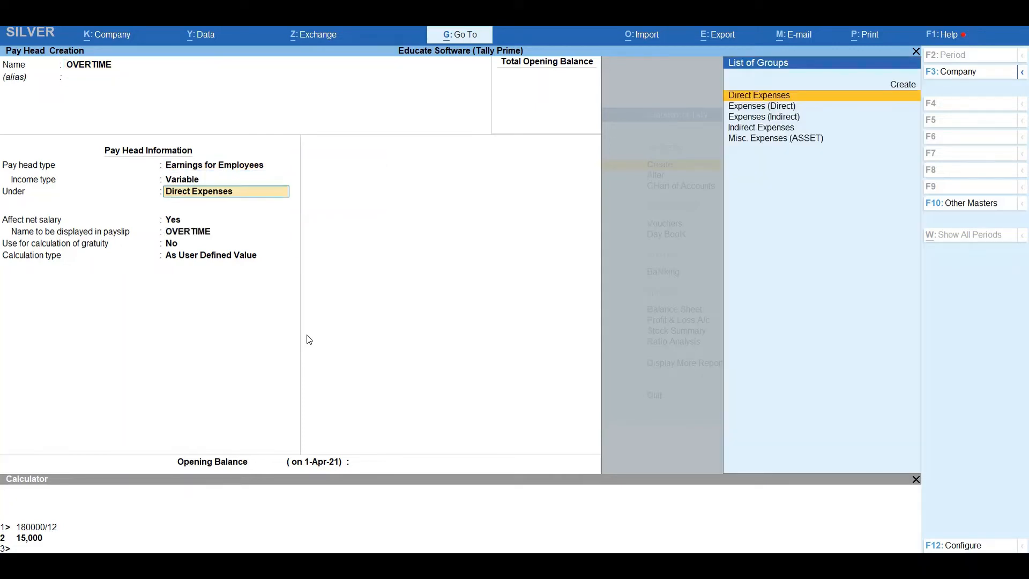
- Place OVERTIME under Indirect Expenses, with affect net salary Yes, payslip name OVERTIME and gratuity calculation No
key(Down)
key(Down)
key(Down)
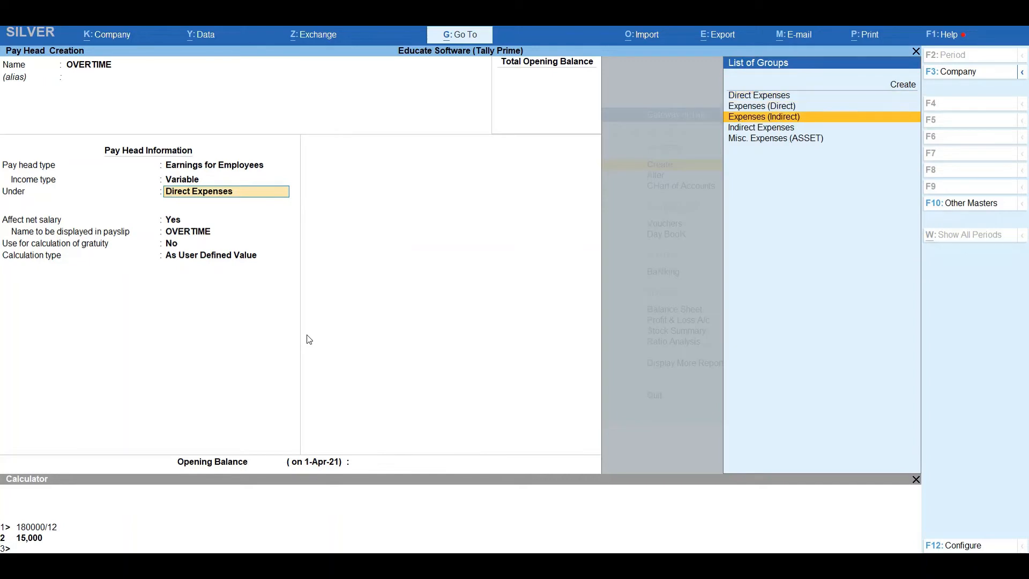
key(Return)
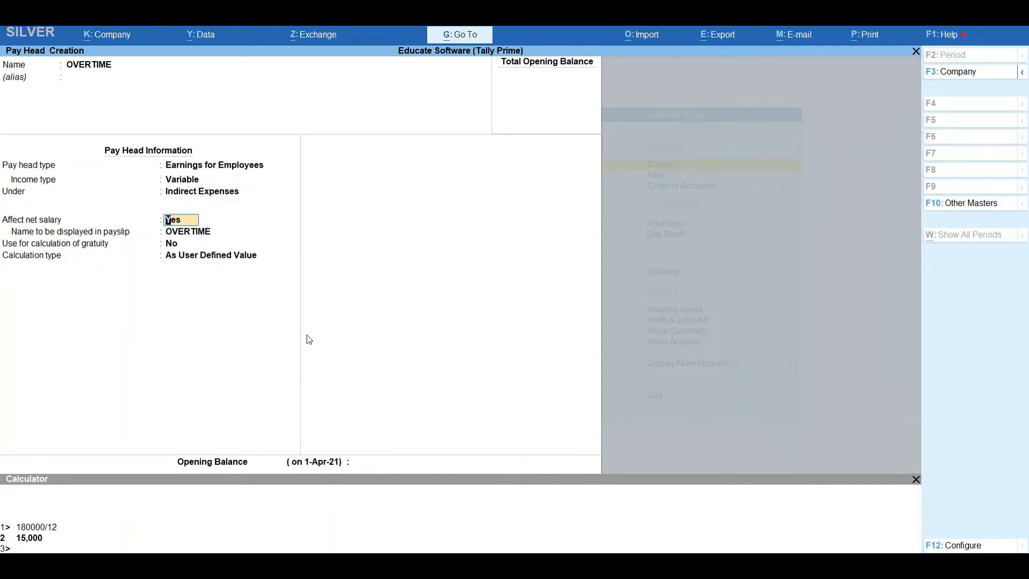
key(Return)
key(Return)
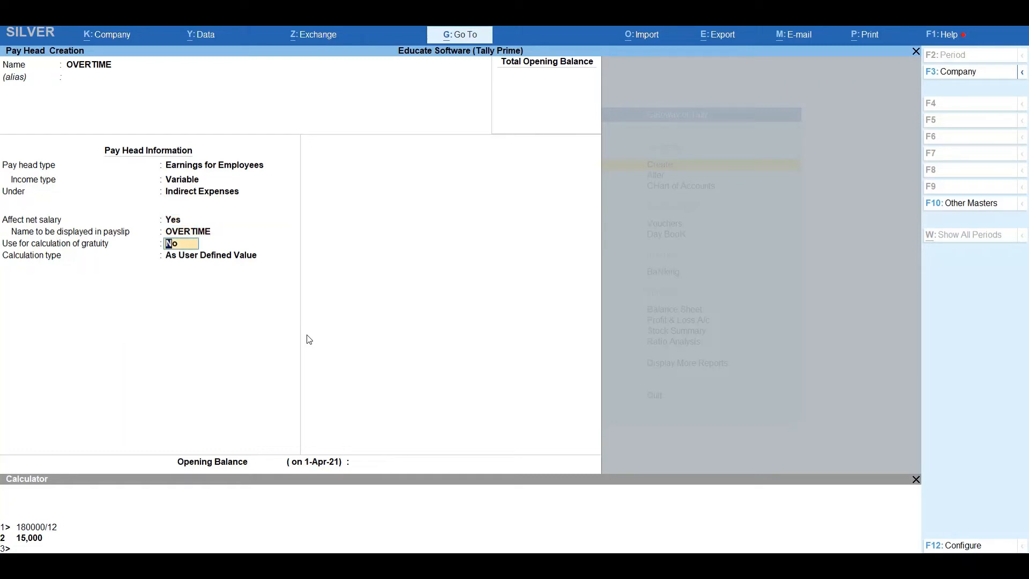
key(Return)
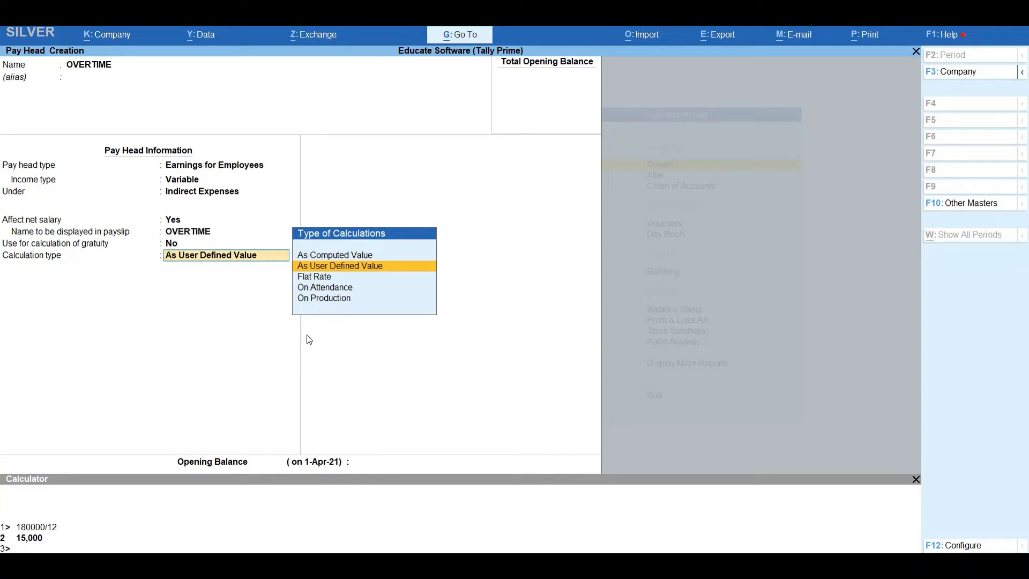
- Set OVERTIME's calculation type to On Production
key(Down)
key(Down)
key(Down)
key(Return)
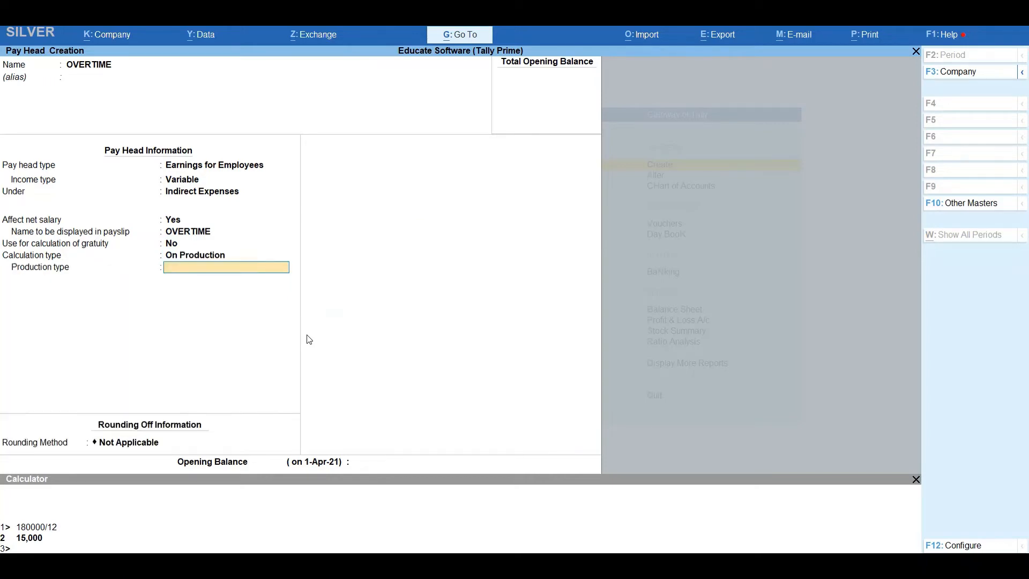
- Create a production type named OVERTIME under Primary, with unit hrs of 60 min, for the pay head
key(Return)
key(BackSpace)
key(alt)
key(alt+c)
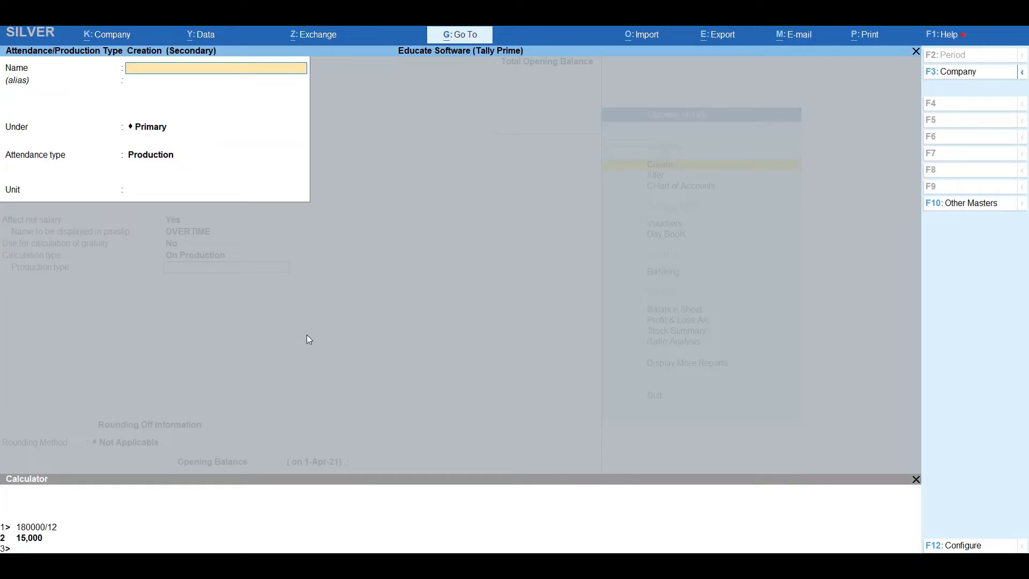
text(OVERTIME)
key(Return)
key(Return)
key(Return)
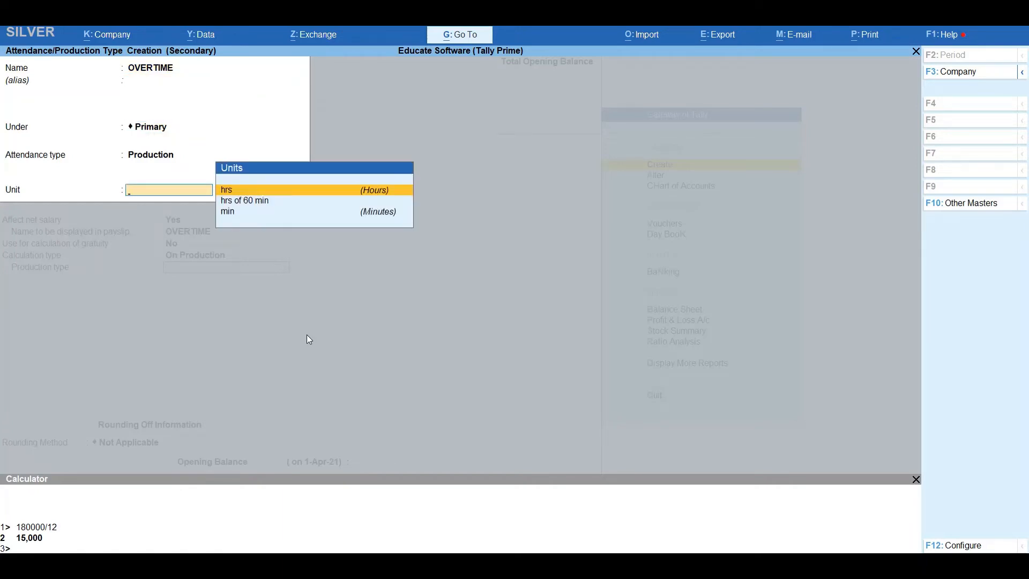
key(Down)
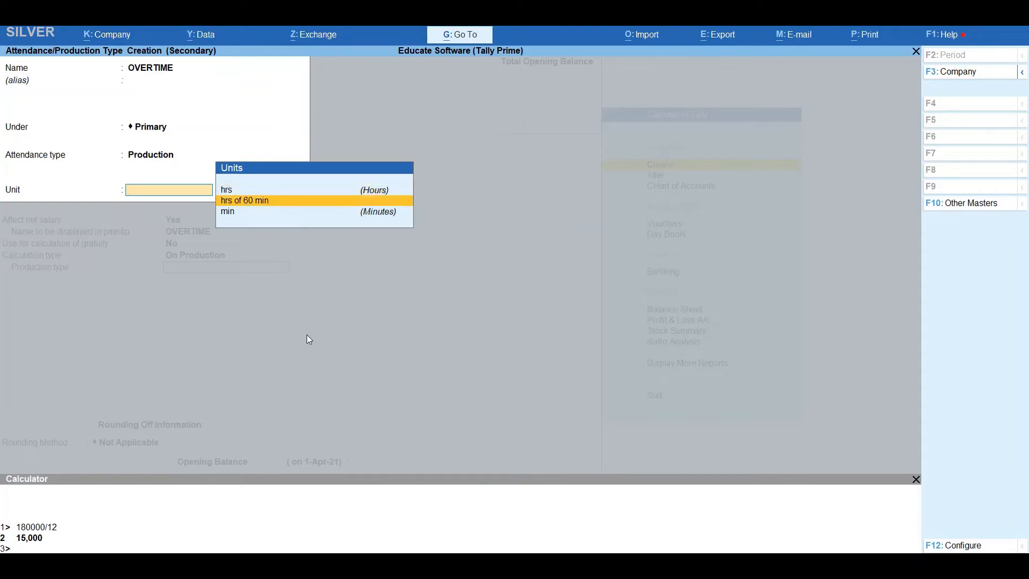
key(Return)
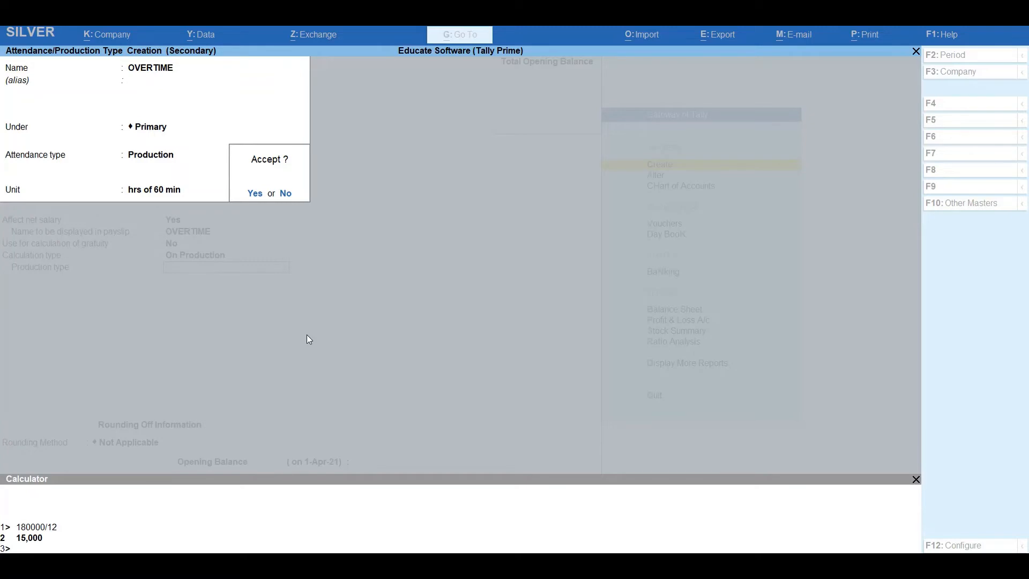
key(Return)
- Keep OVERTIME's rounding method as Not Applicable and save the pay head without an opening balance
key(Return)
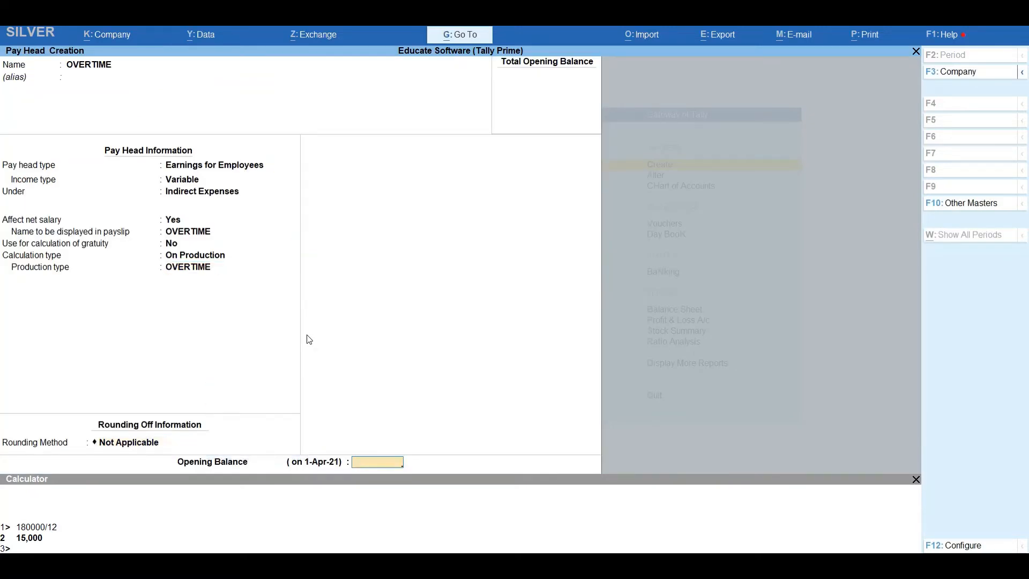
key(Return)
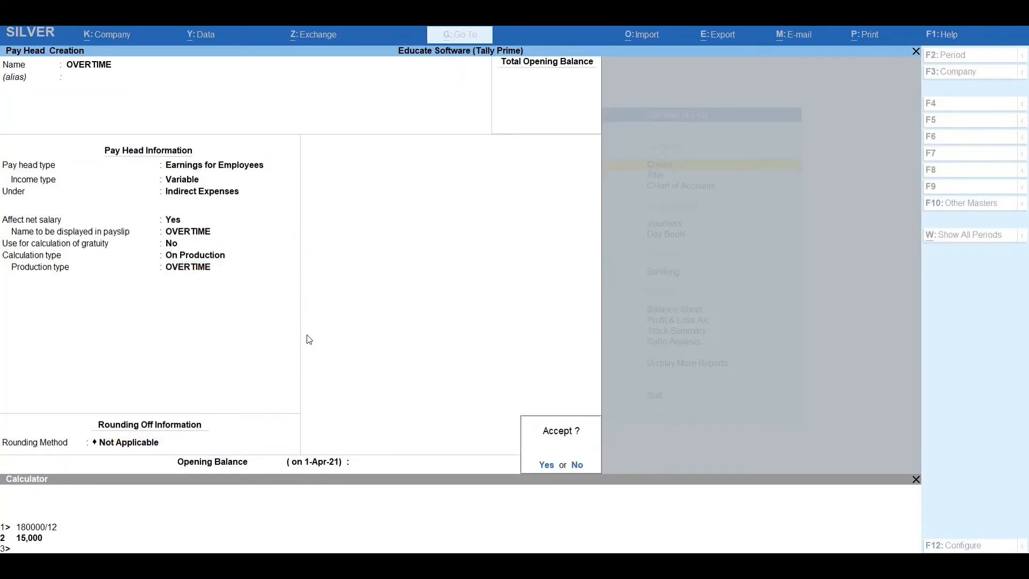
key(Return)
- Name the next pay head SALARY PAYABLE, without an alias
text(SA)
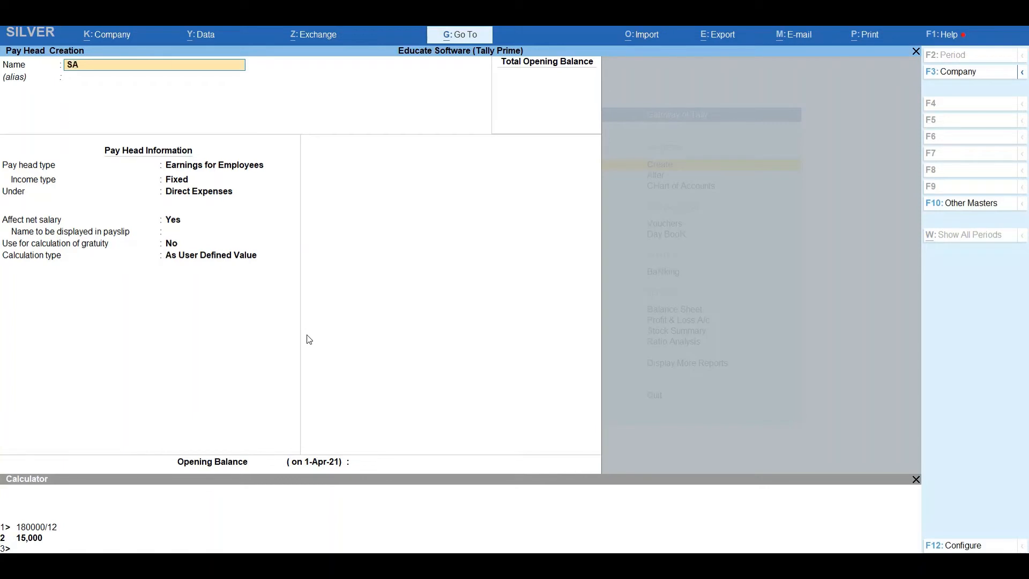
text(LARY PAYABLE)
key(BackSpace)
key(BackSpace)
key(BackSpace)
key(BackSpace)
key(BackSpace)
key(BackSpace)
key(BackSpace)
key(BackSpace)
text(AYABLE)
key(Return)
key(Return)
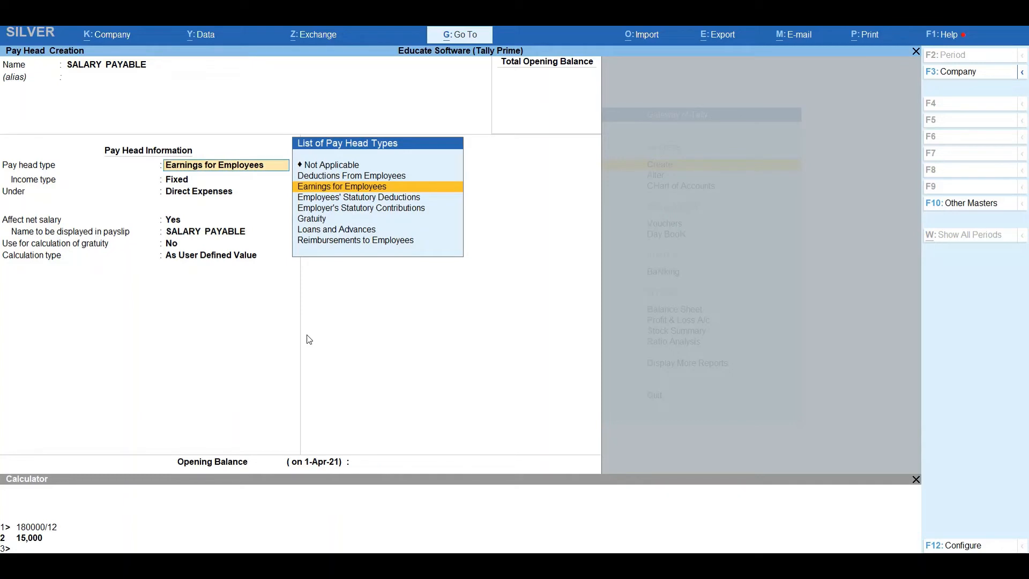
- Set SALARY PAYABLE's pay head type to Not Applicable under Current Liabilities and save it without an opening balance
key(Up)
key(Up)
key(Return)
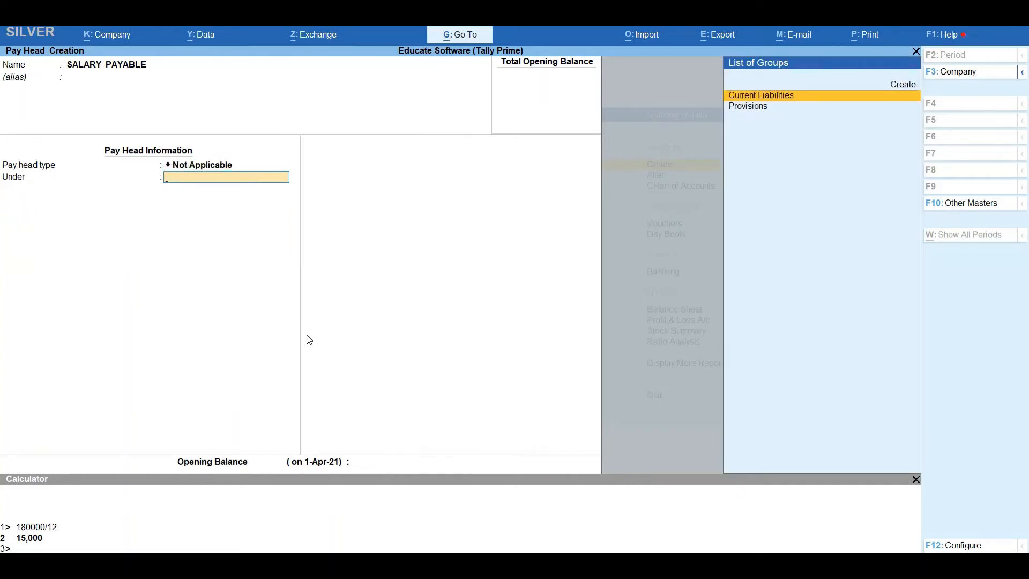
key(Return)
key(Return)
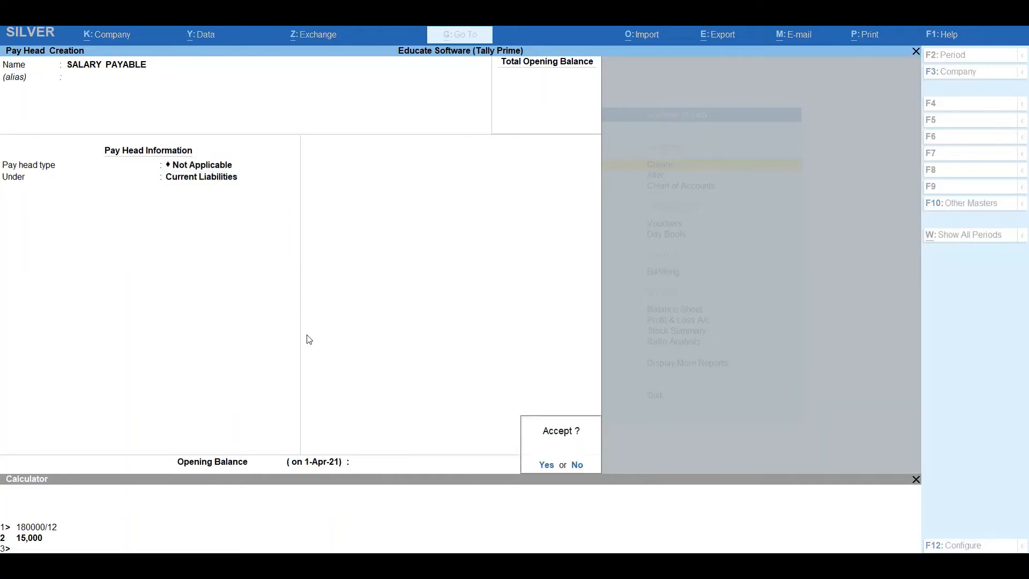
key(Return)
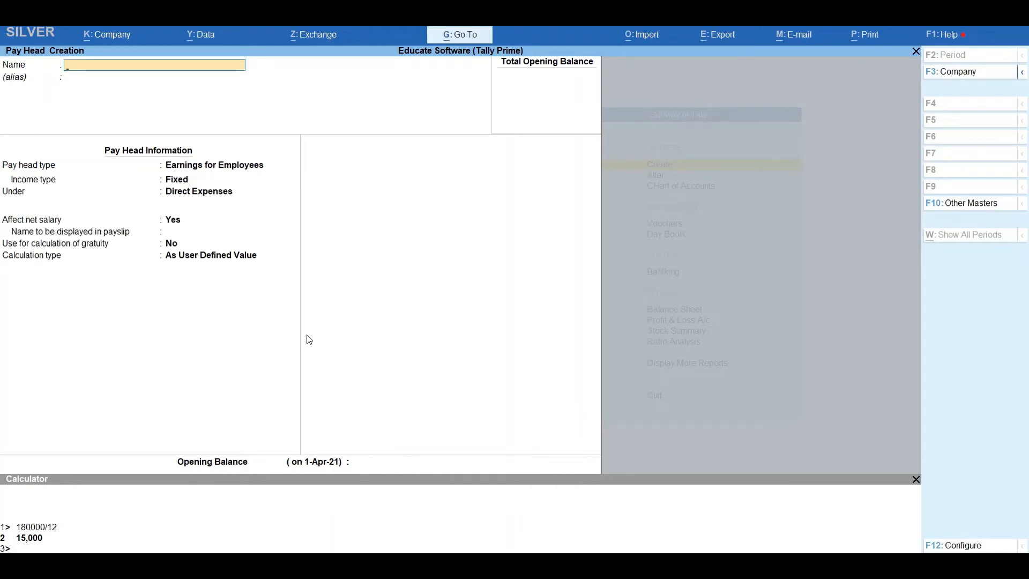
key(ctrl)
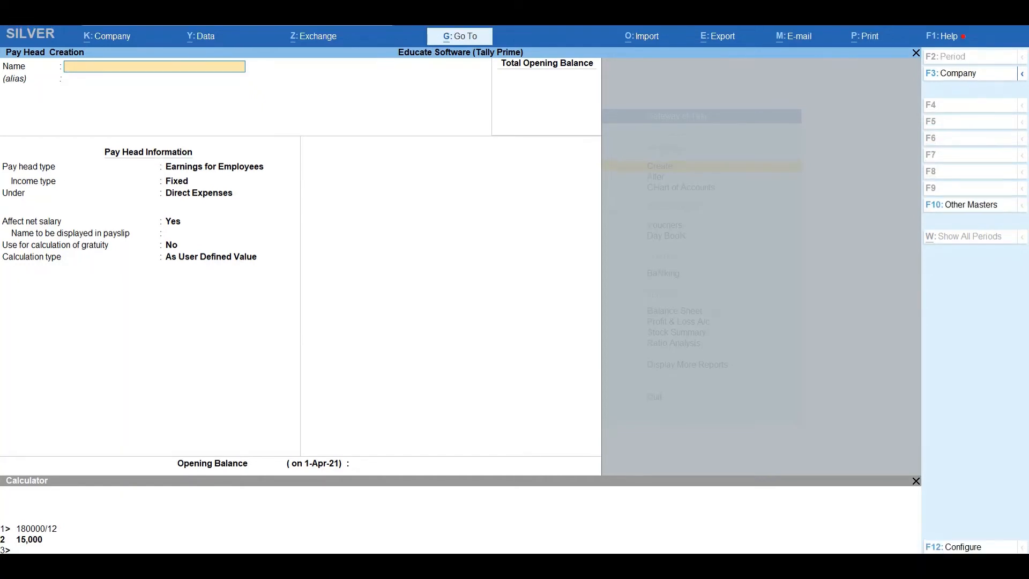
- Start a new payroll voucher type named SALARY VOUCHER, without an alias
key(Escape)
key(Return)
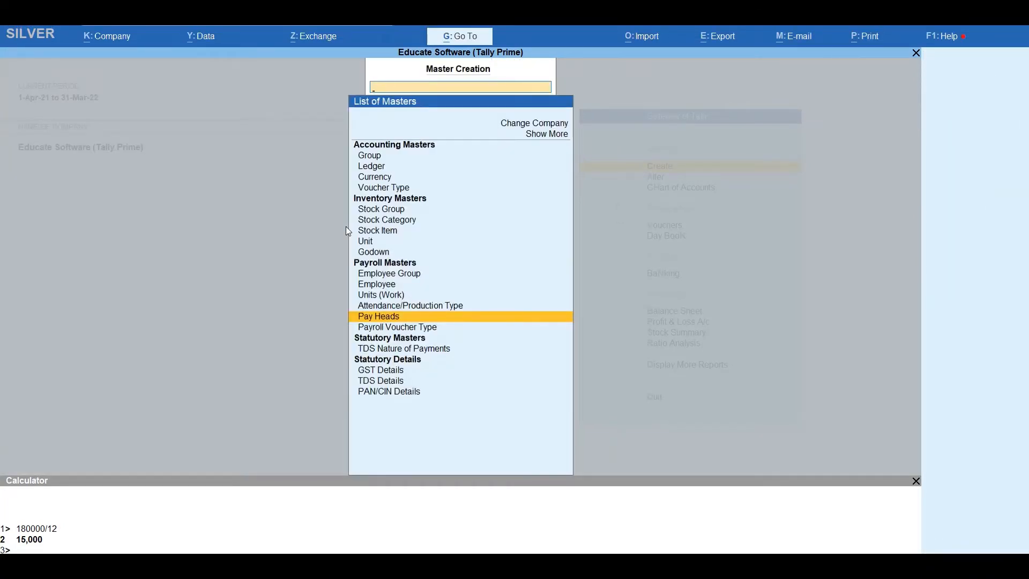
key(Down)
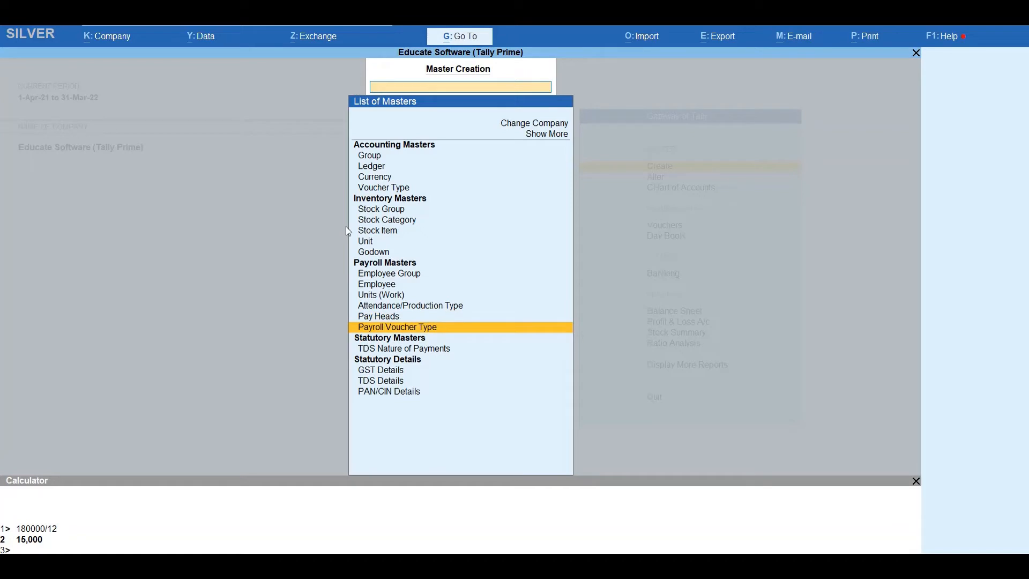
key(Return)
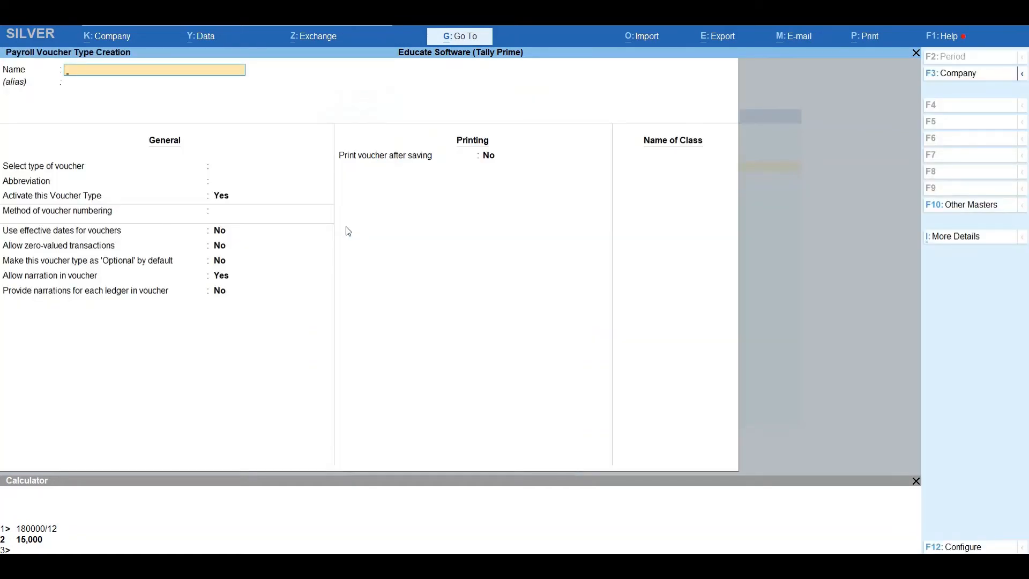
text(SALARY VOUCHER)
key(Return)
key(Return)
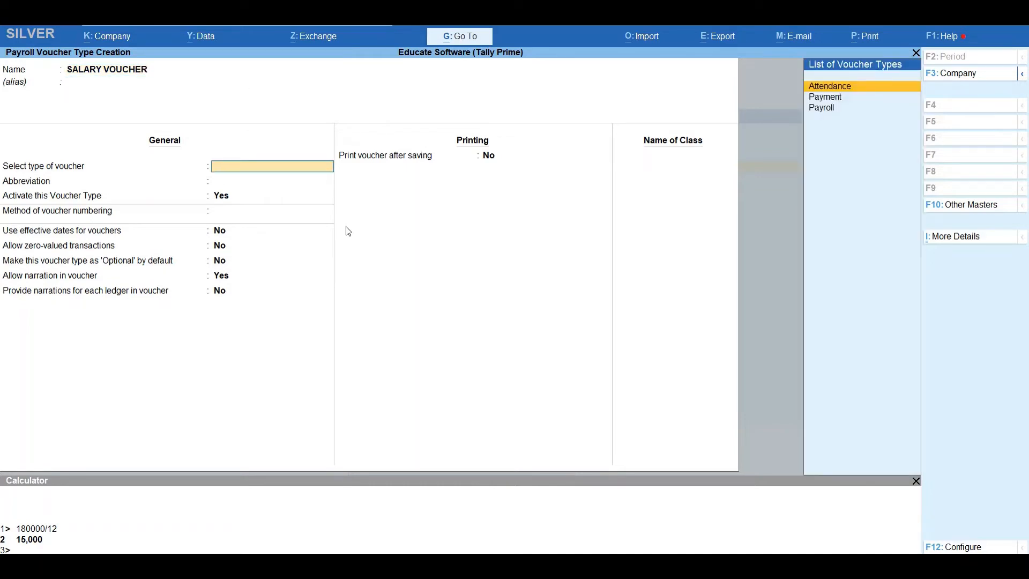
- Set the SALARY VOUCHER's type to Payroll, with abbreviation Pyrl and Automatic numbering, keeping the remaining general and printing options at their defaults
key(Down)
key(Down)
key(Return)
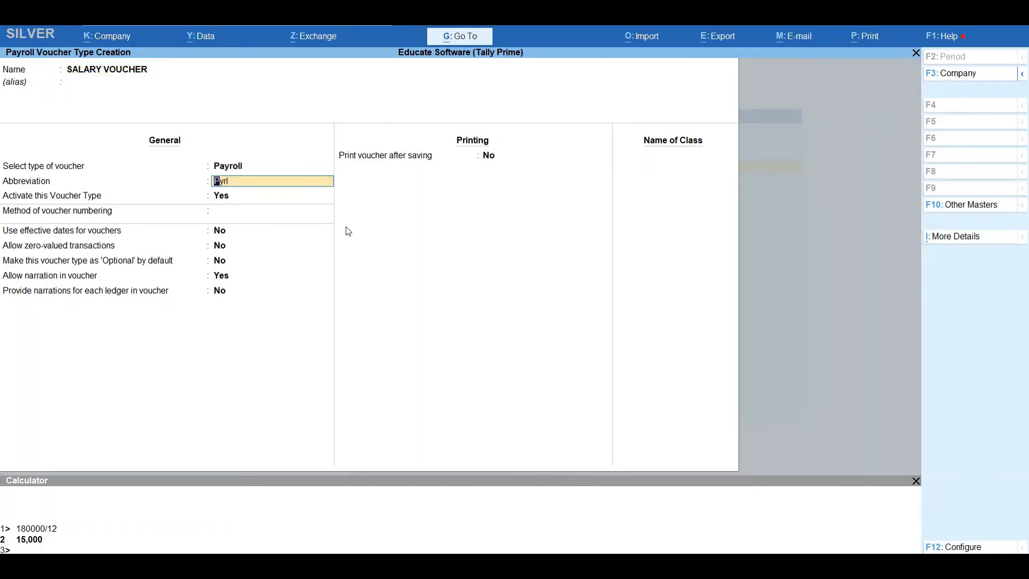
key(Return)
key(Return)
key(Return)
key(Return)
key(Return)
key(Return)
key(Return)
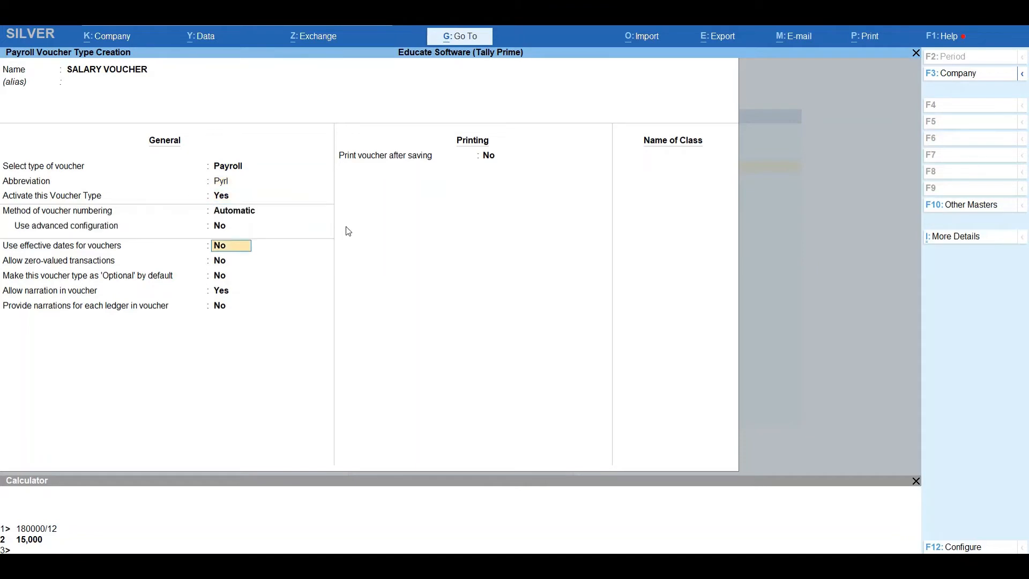
key(Return)
key(Return)
key(Return)
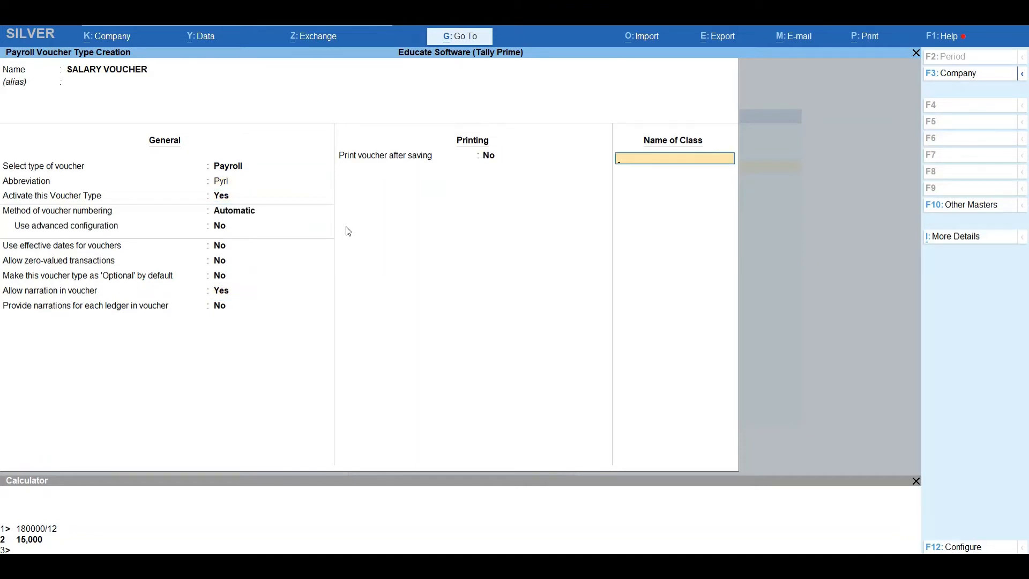
- Add a voucher class named SALARY VOUCHER with no excluded or included groups
text(SALARY VOUCHER)
key(Return)
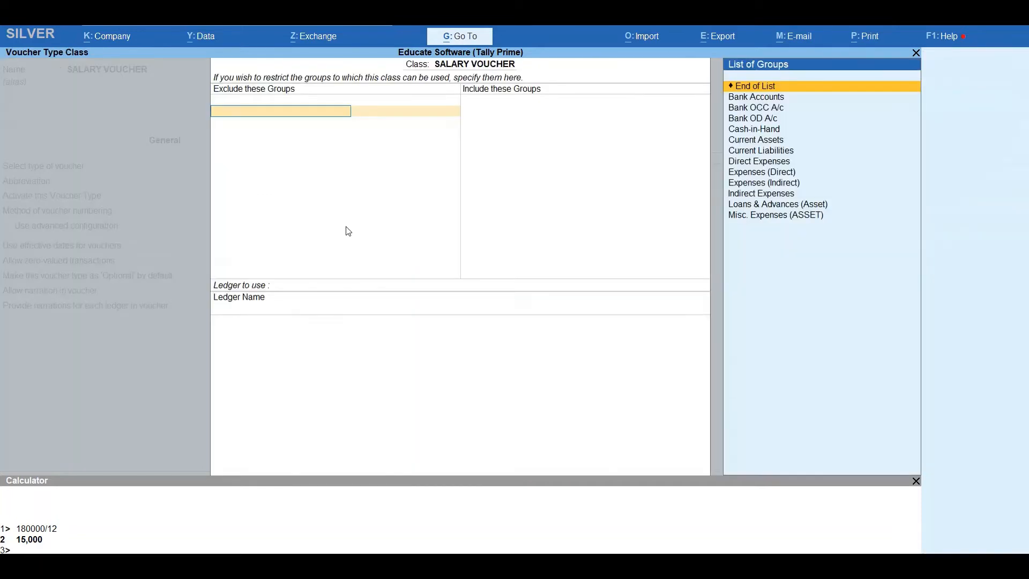
key(Return)
key(Return)
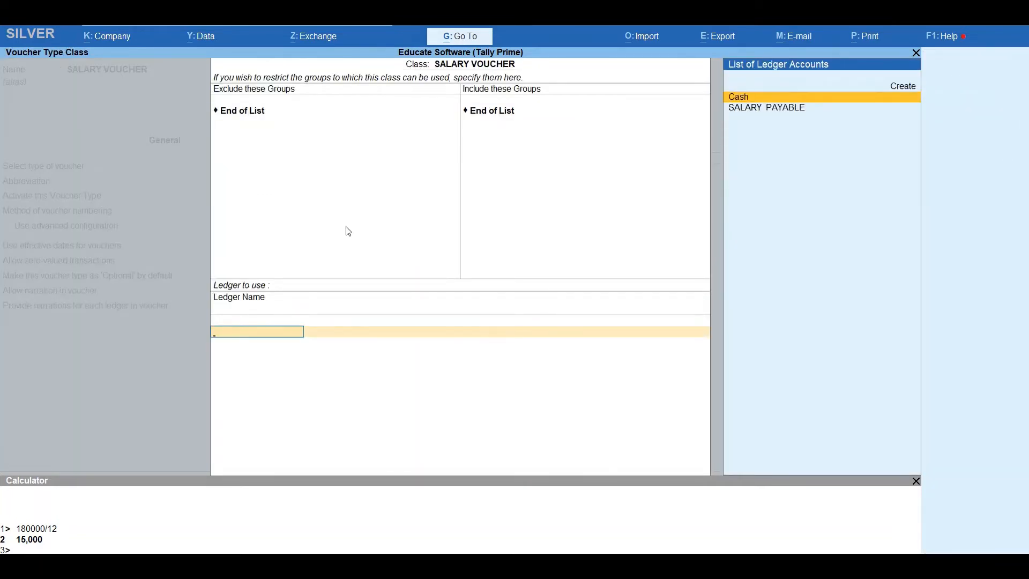
- Assign the SALARY PAYABLE ledger to the class, save the voucher type and return to the list of masters
text(SALA)
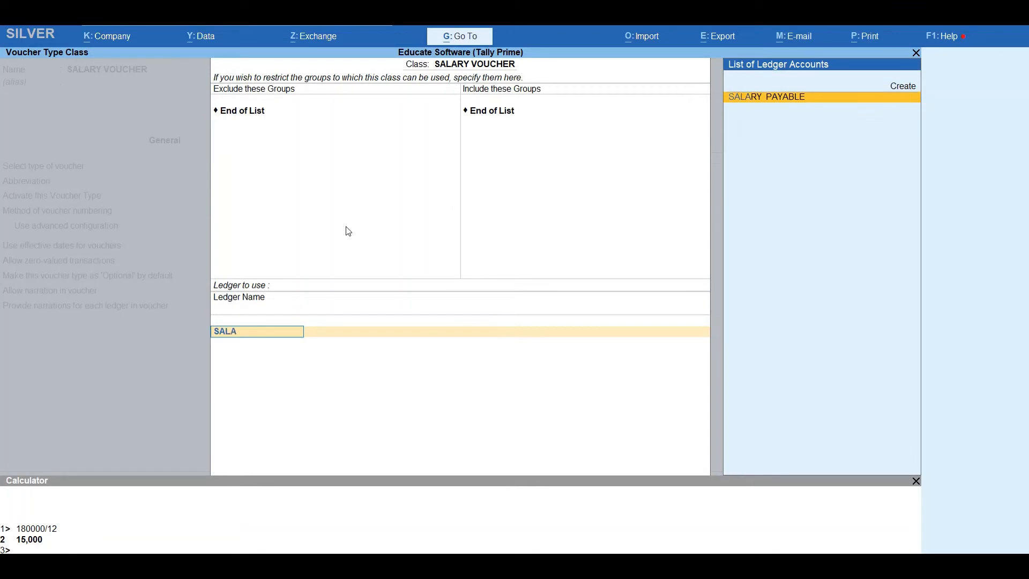
text(RY P)
key(Return)
key(Return)
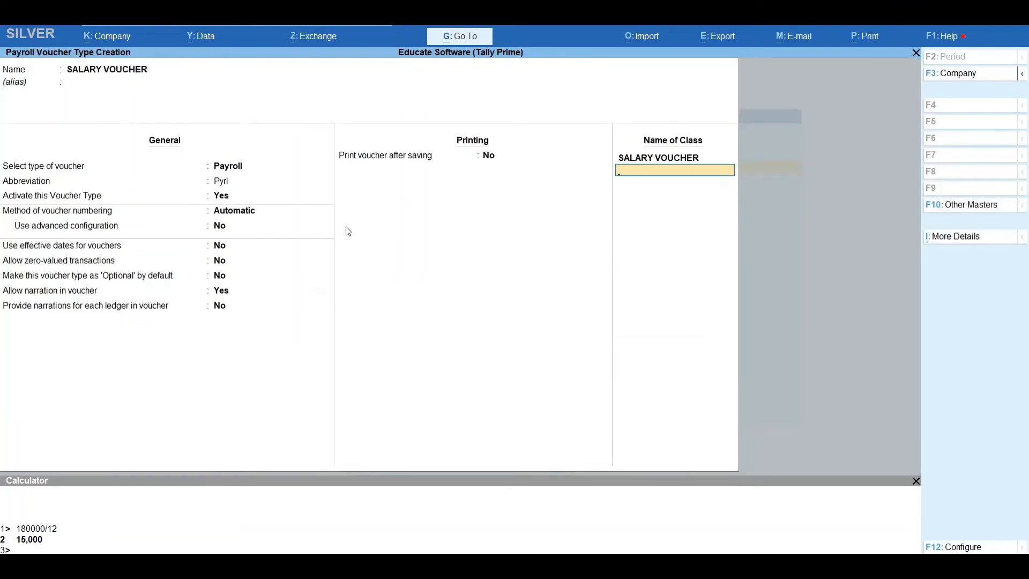
key(Return)
key(Return)
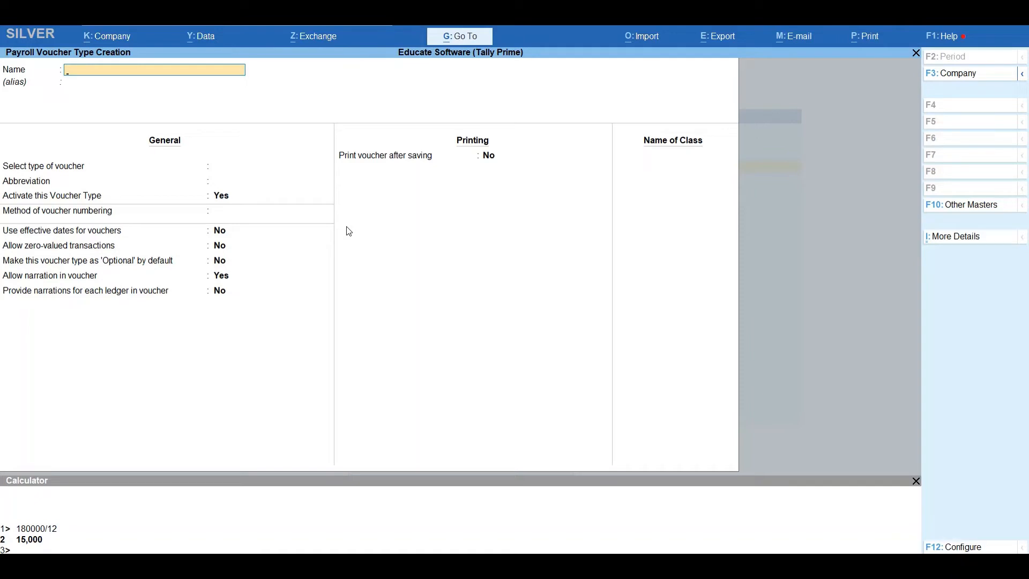
key(ctrl)
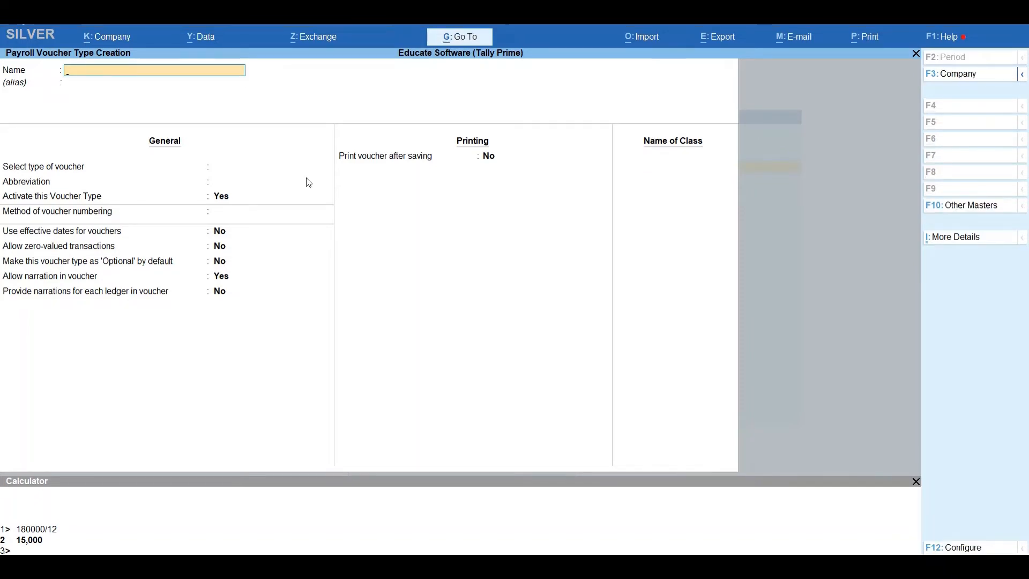
key(Escape)
key(y)
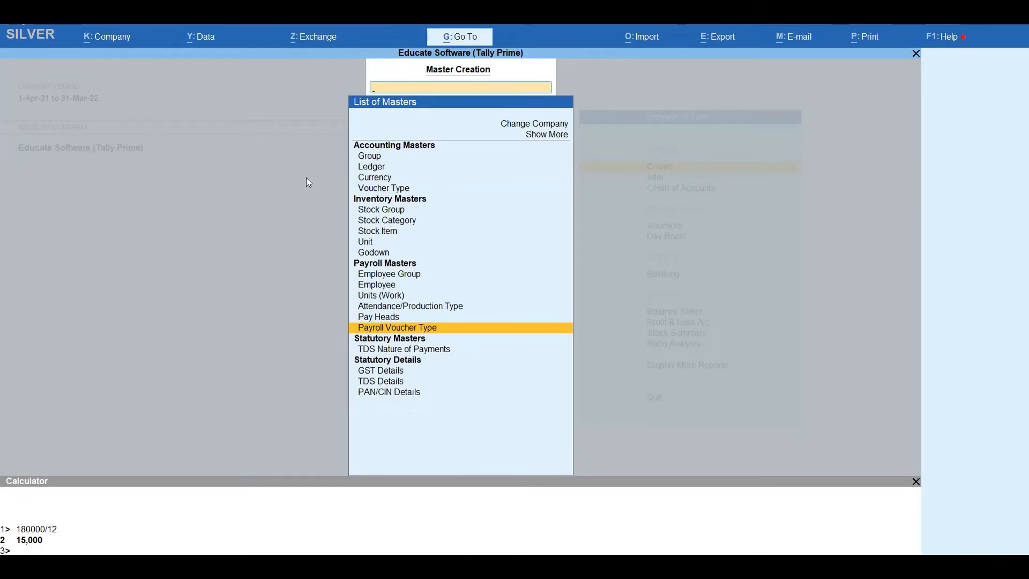
- Start a new employee master and enter the employee's full name, without an alias
key(Up)
key(Up)
key(Up)
key(Up)
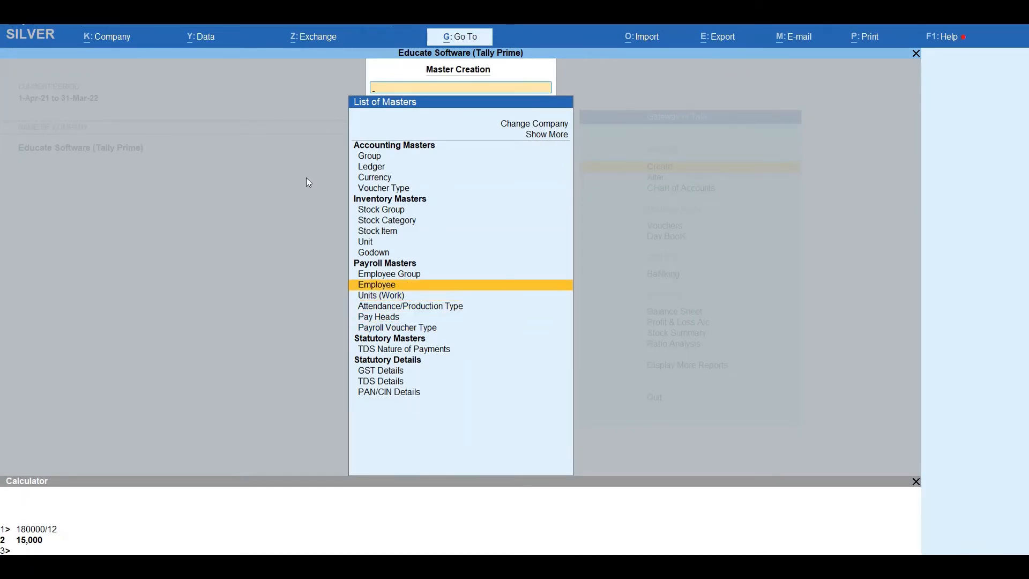
key(Return)
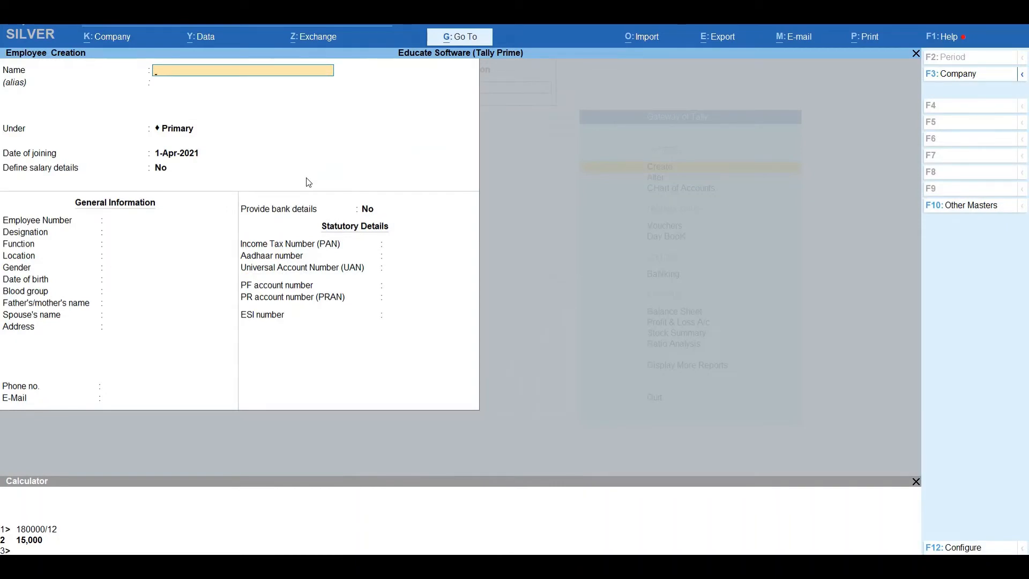
text(RAMES)
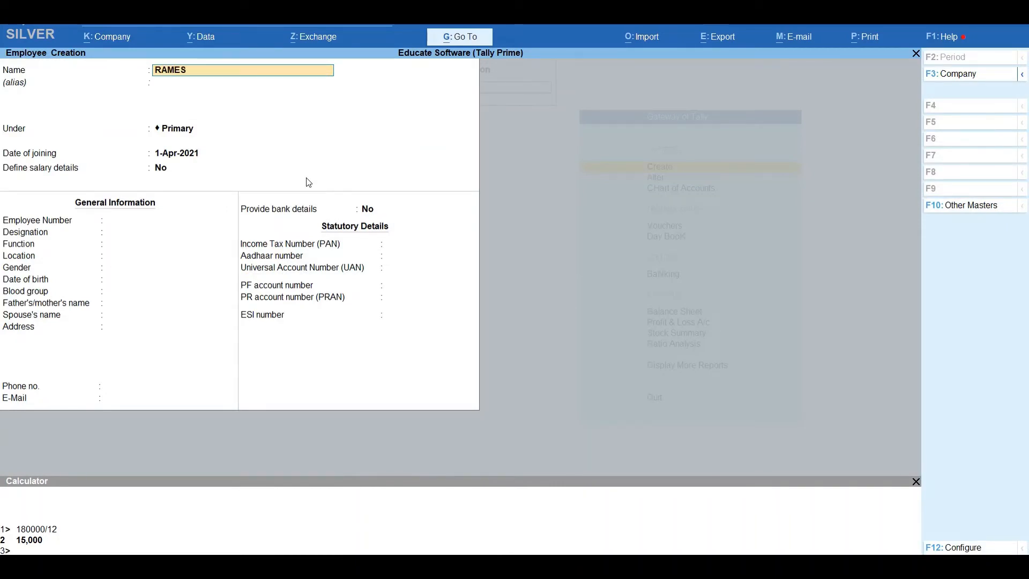
text(H KUMAR)
key(Return)
key(Return)
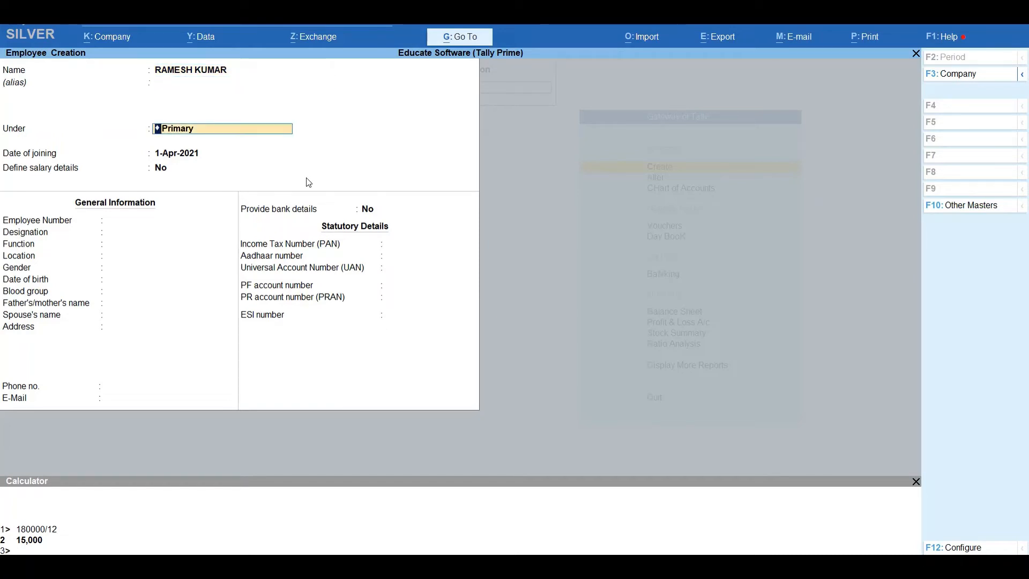
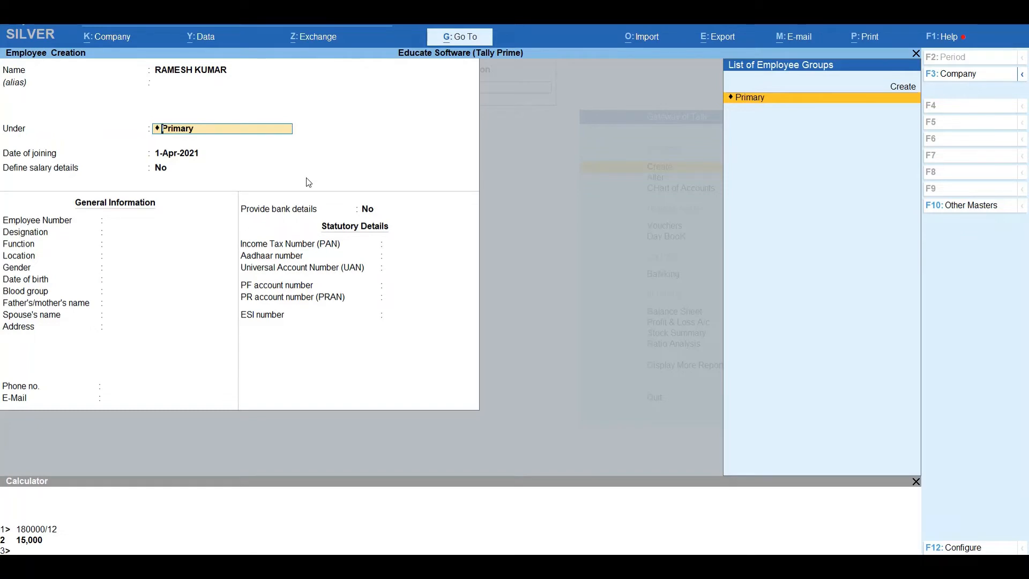
- Keep the employee under the Primary group with joining date 1-Apr-2021, and enable salary details definition
key(Return)
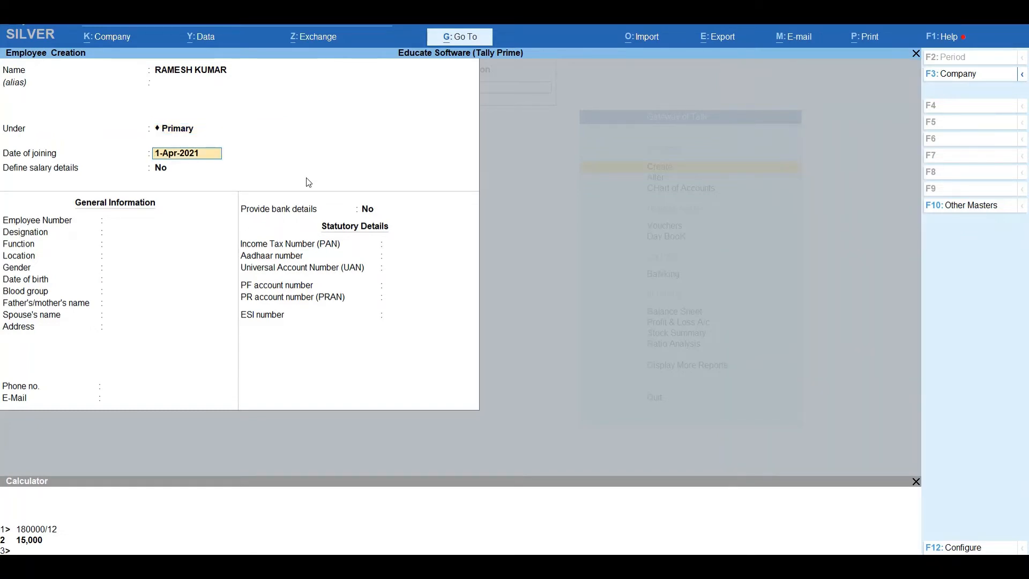
key(Return)
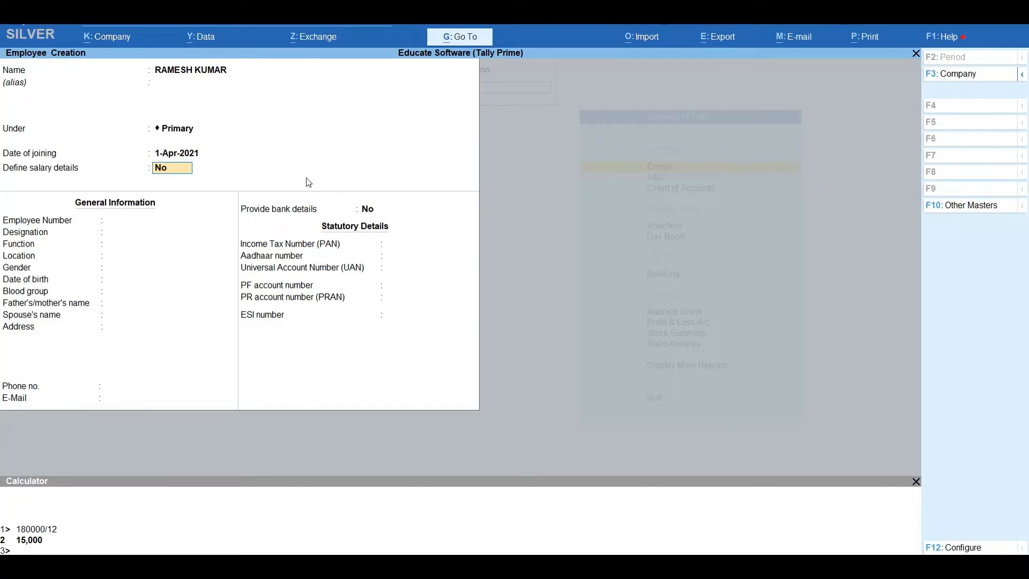
text(y)
key(Return)
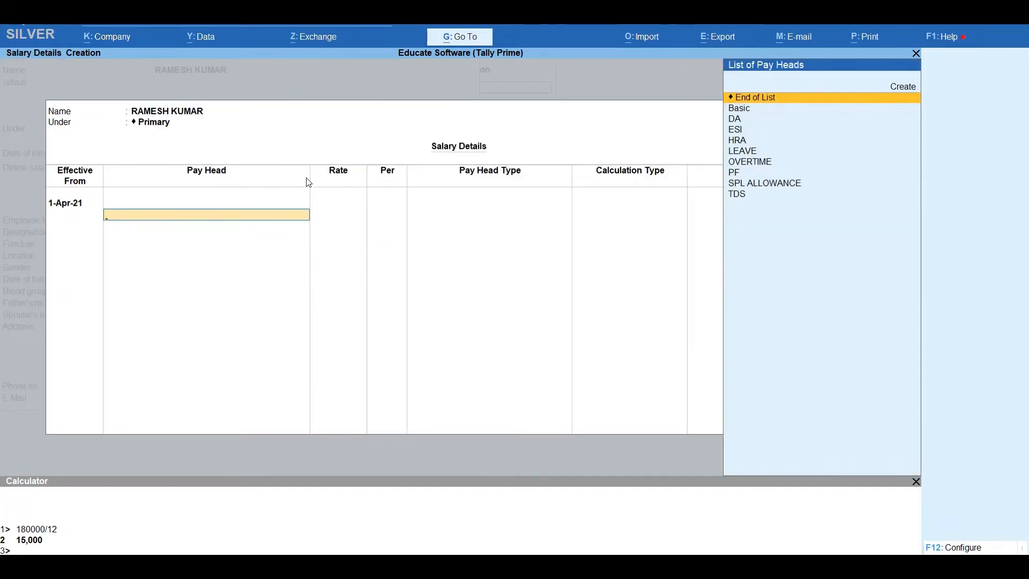
- Add the Basic, DA and HRA pay heads to the employee's salary details effective 1-Apr-21
key(Down)
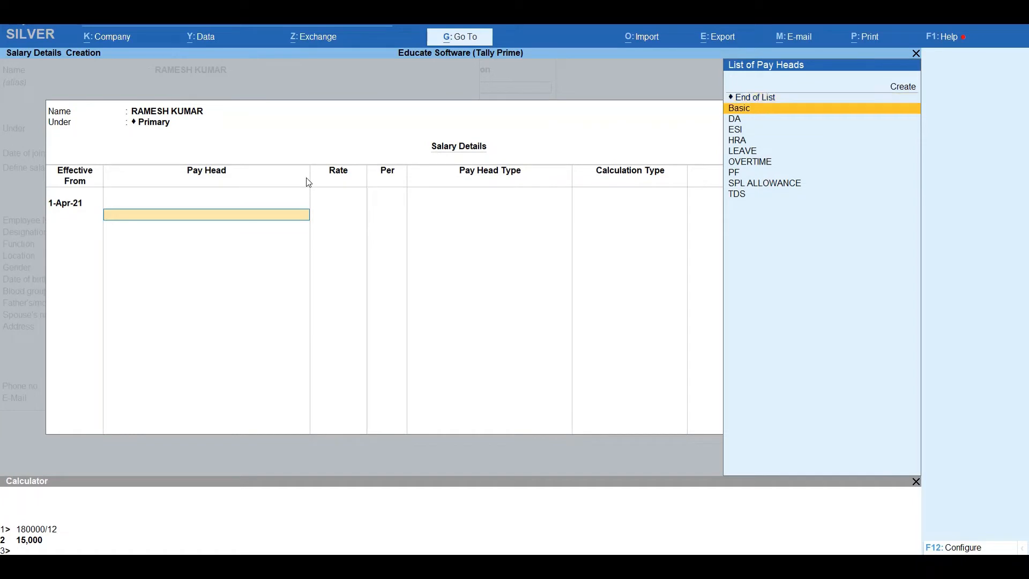
key(Return)
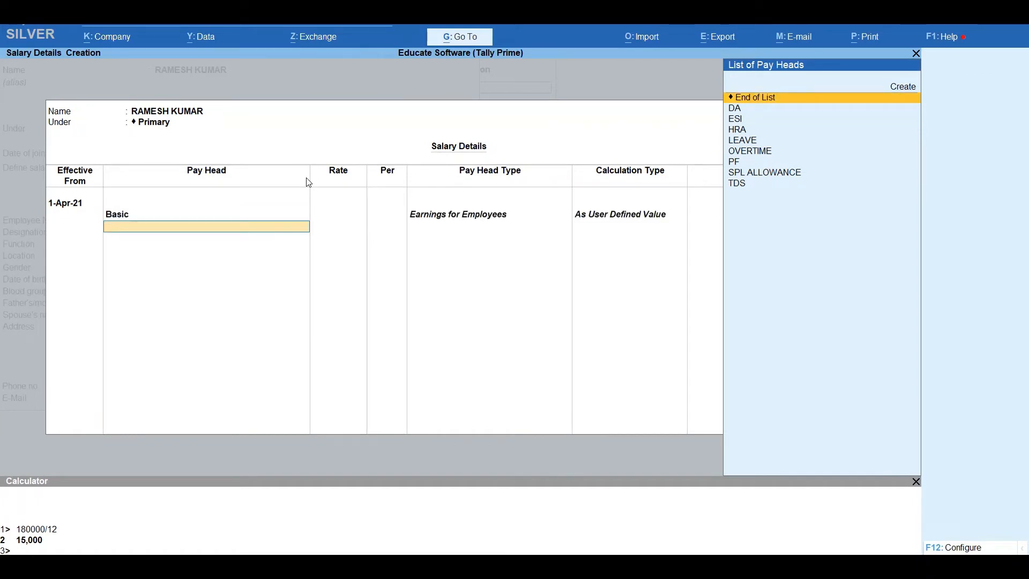
key(Down)
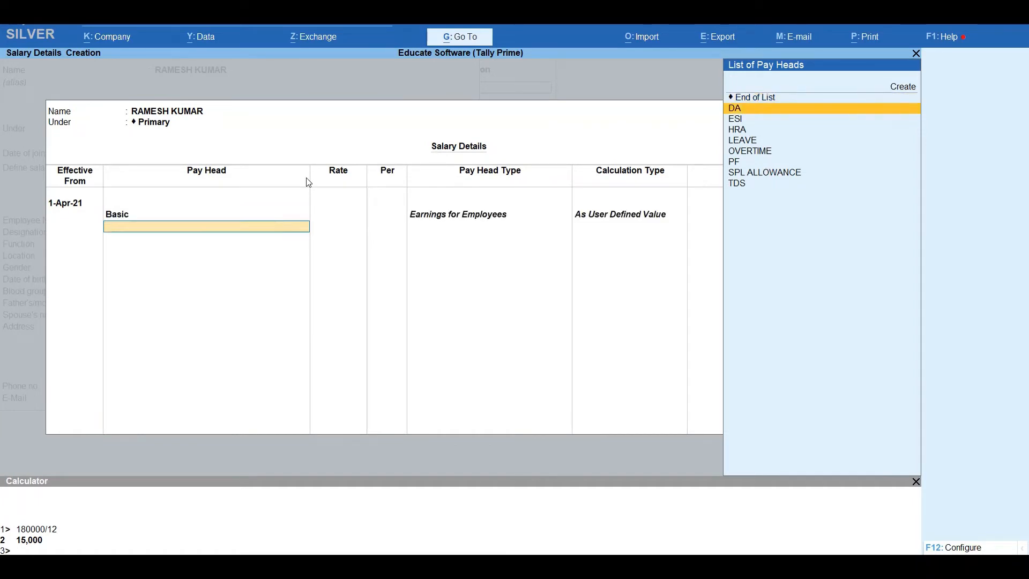
key(Return)
key(Down)
key(Down)
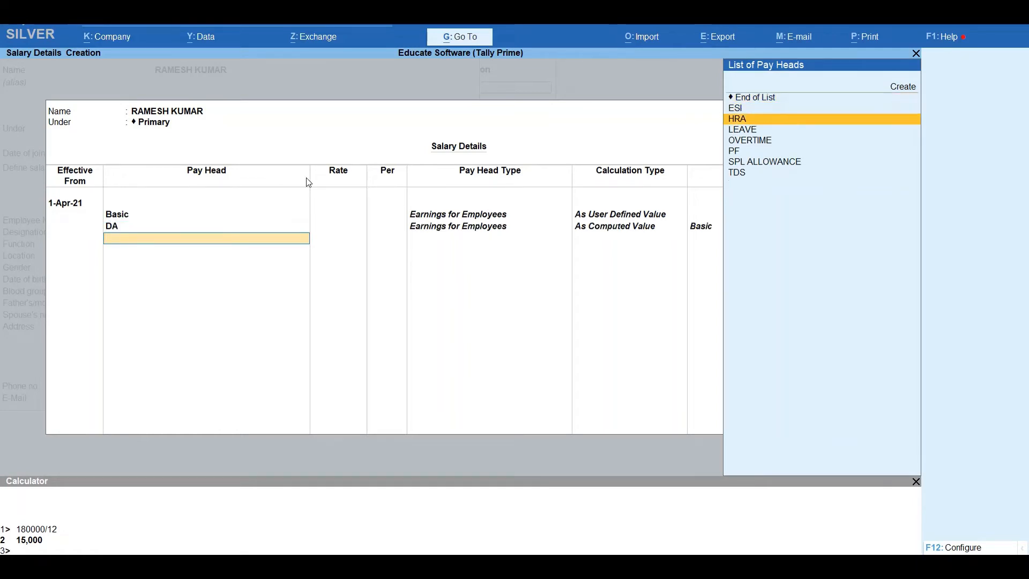
key(Return)
- Add the SPL ALLOWANCE pay head below HRA in the salary details
key(Down)
key(Down)
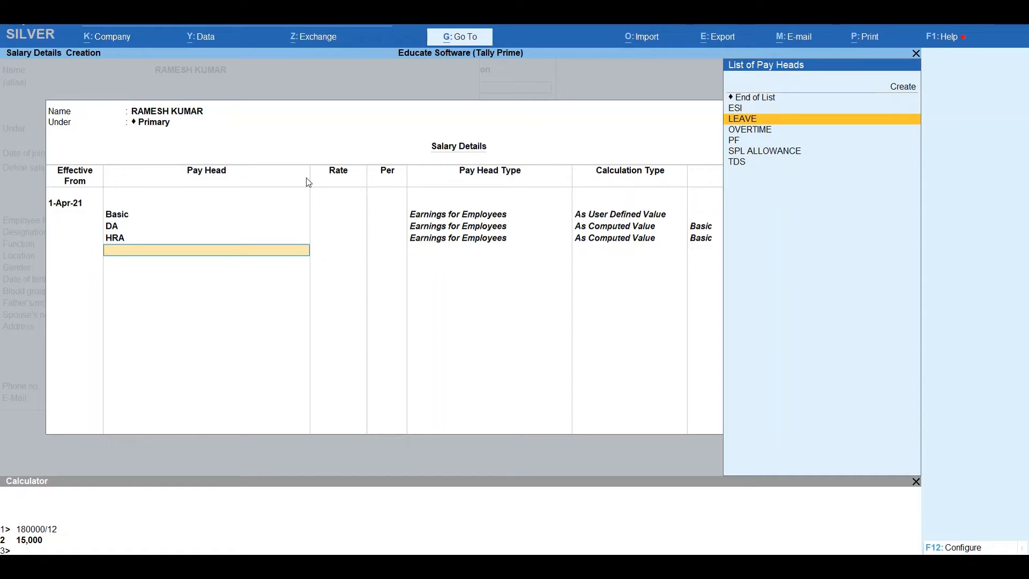
key(Down)
key(Down)
key(Down)
key(Return)
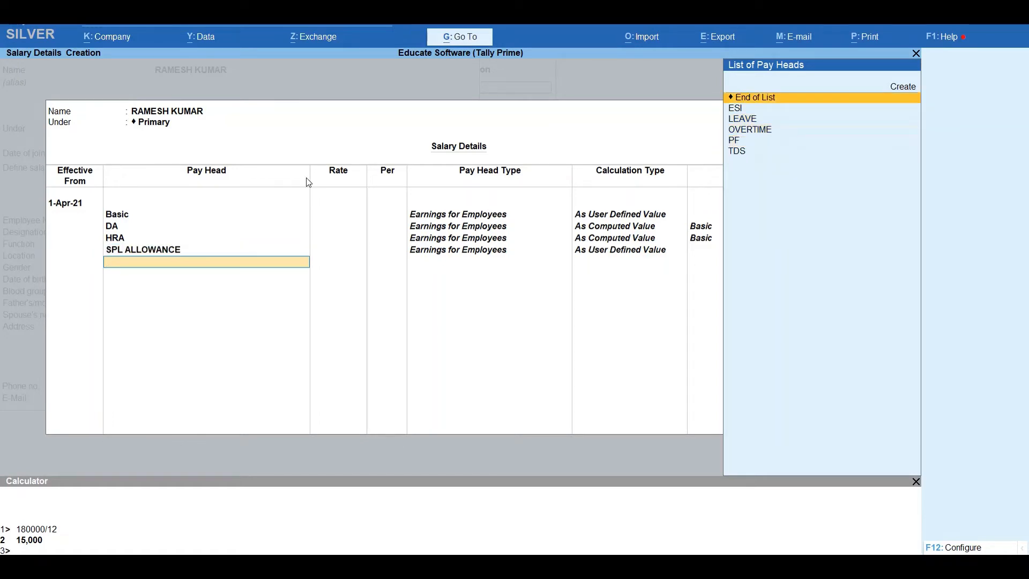
- Add the OVERTIME pay head to the salary details with a rate of 200 per hour
key(Down)
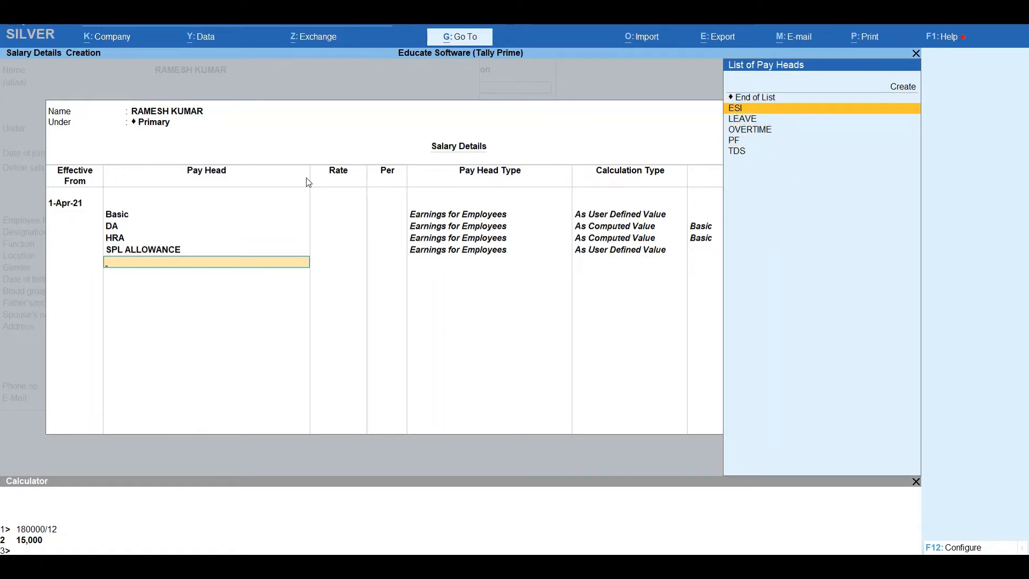
key(Down)
key(Down)
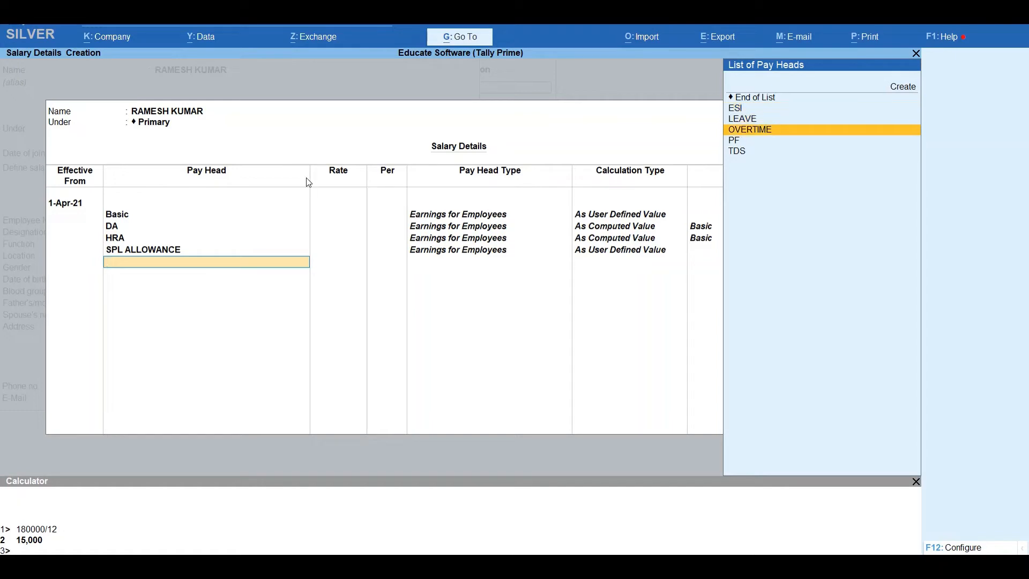
key(Return)
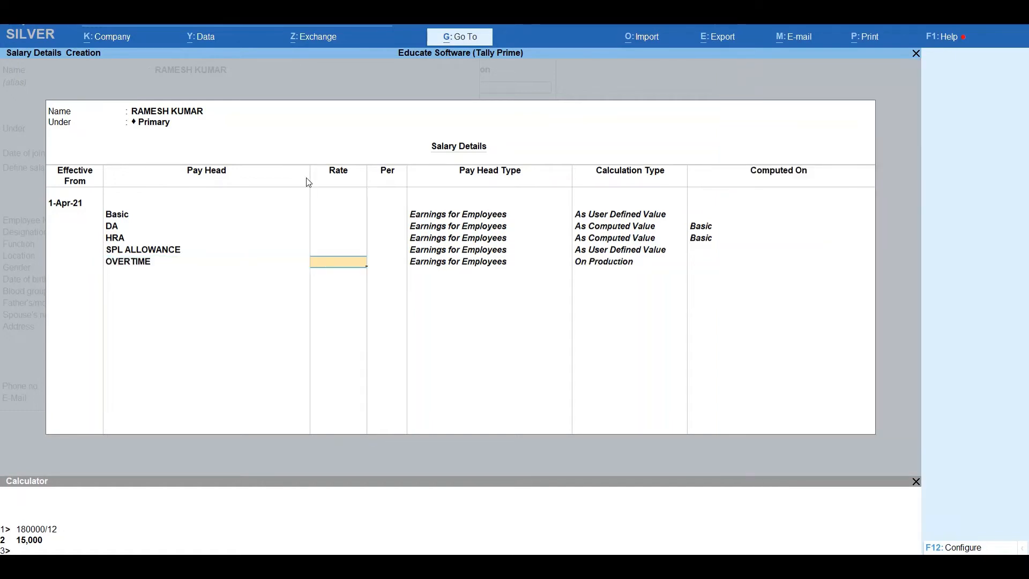
text(200)
key(Return)
key(Return)
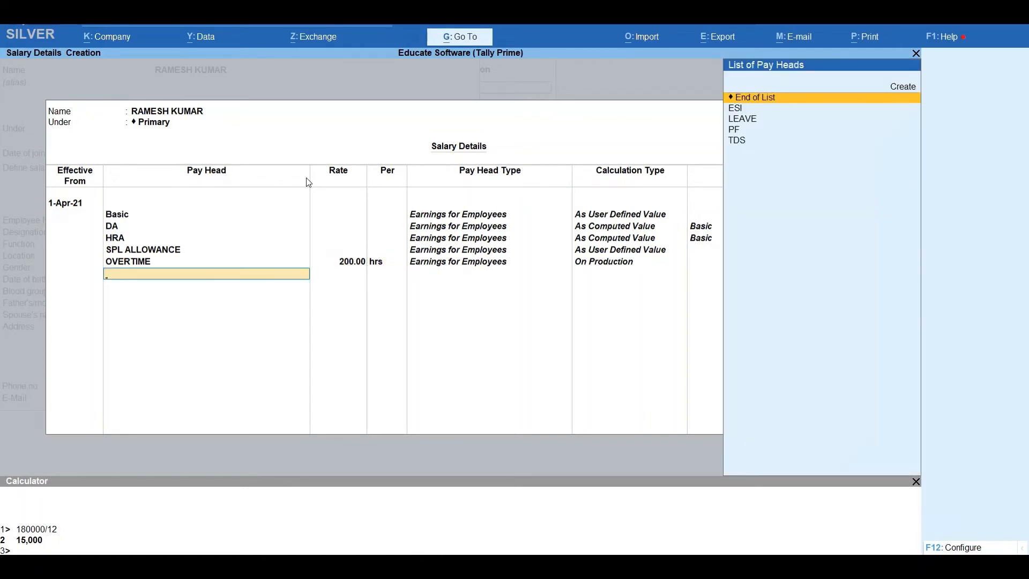
- Add the LEAVE deduction pay head to the salary details with a rate of 200 per day
key(Down)
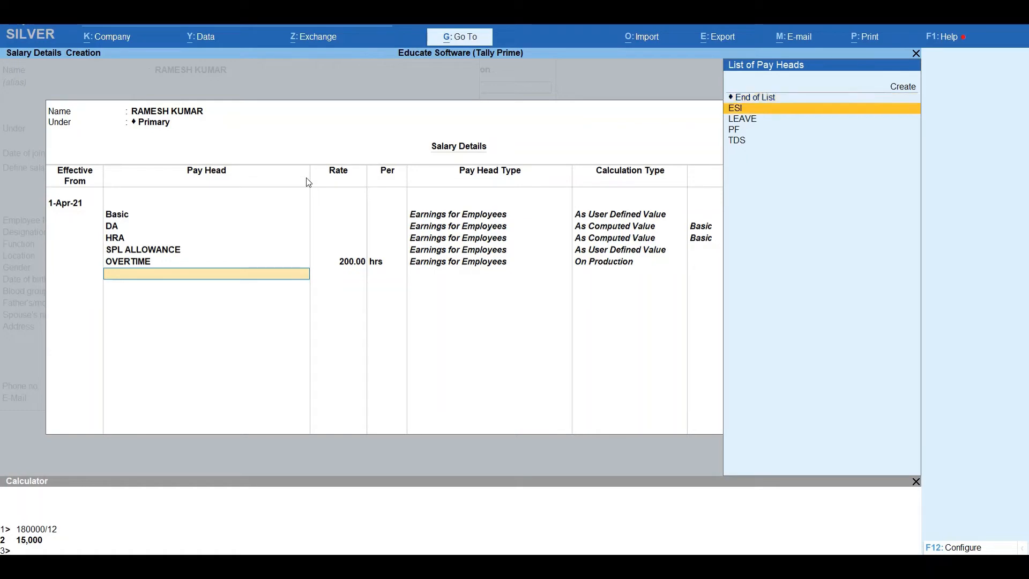
key(Down)
key(Return)
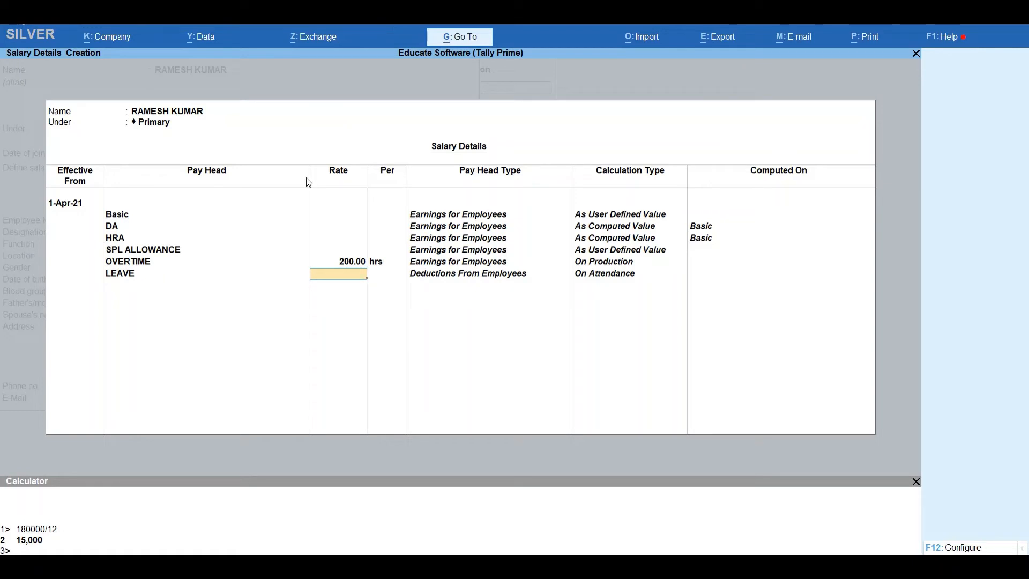
text(200)
key(Return)
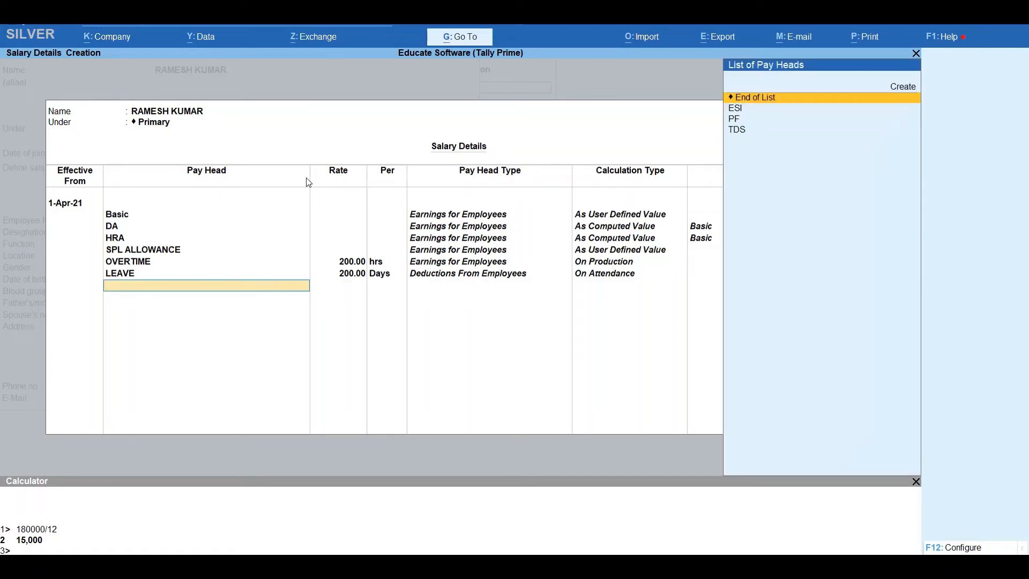
- Add the PF, ESI and TDS deduction pay heads, end the list and complete the salary details
key(Down)
key(Down)
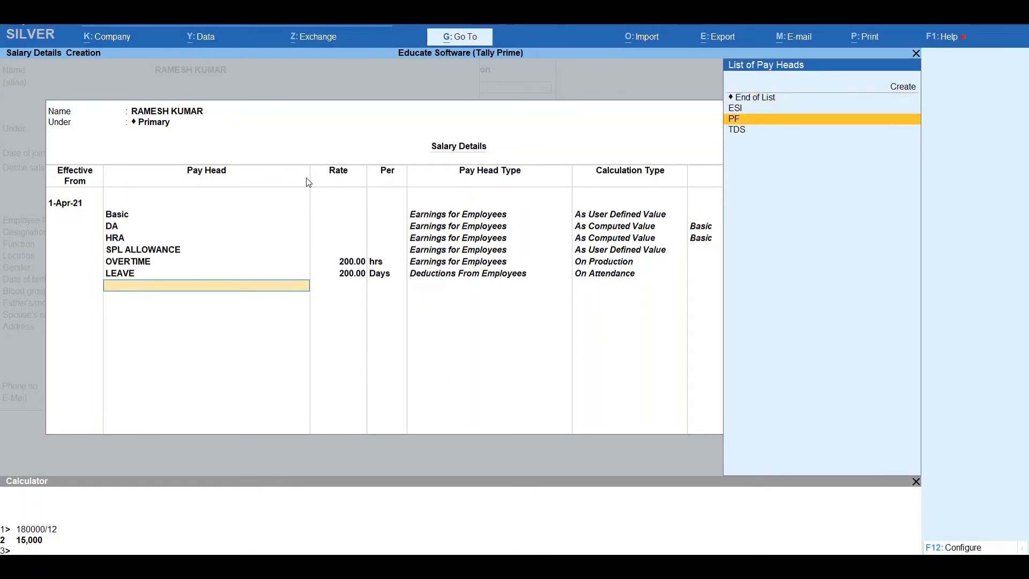
key(Return)
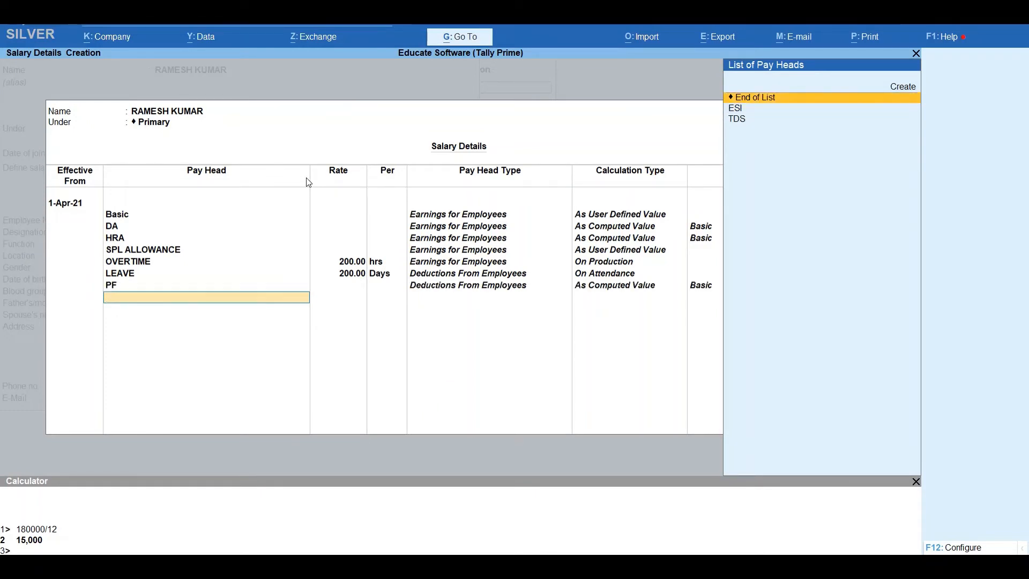
key(Up)
key(Down)
key(Down)
key(Return)
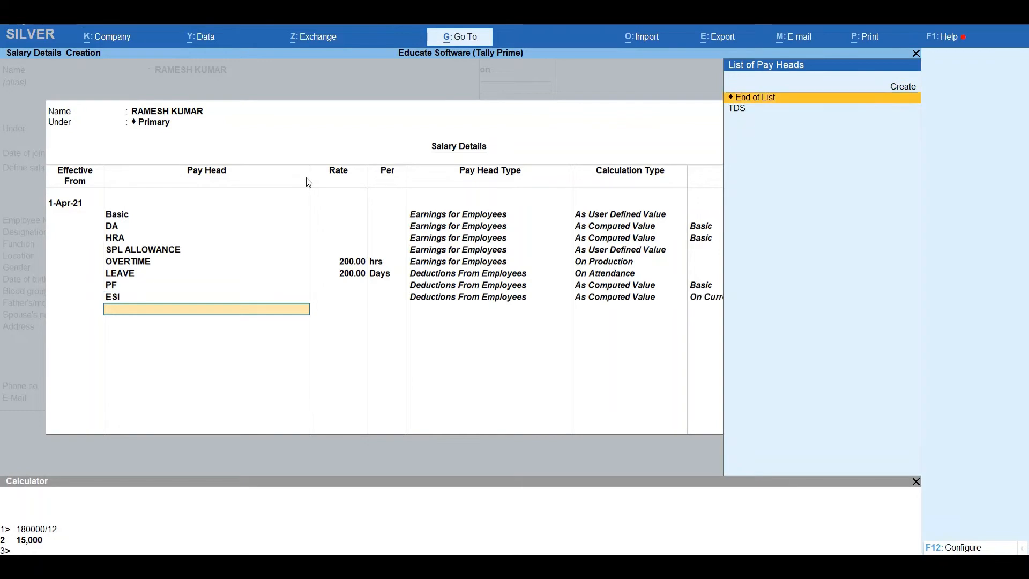
key(Down)
key(Return)
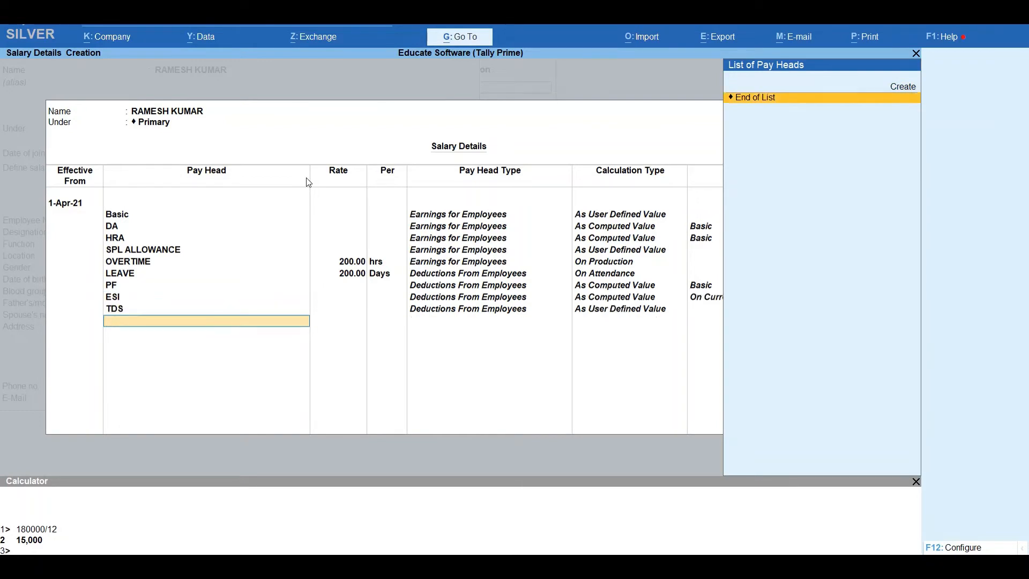
key(Return)
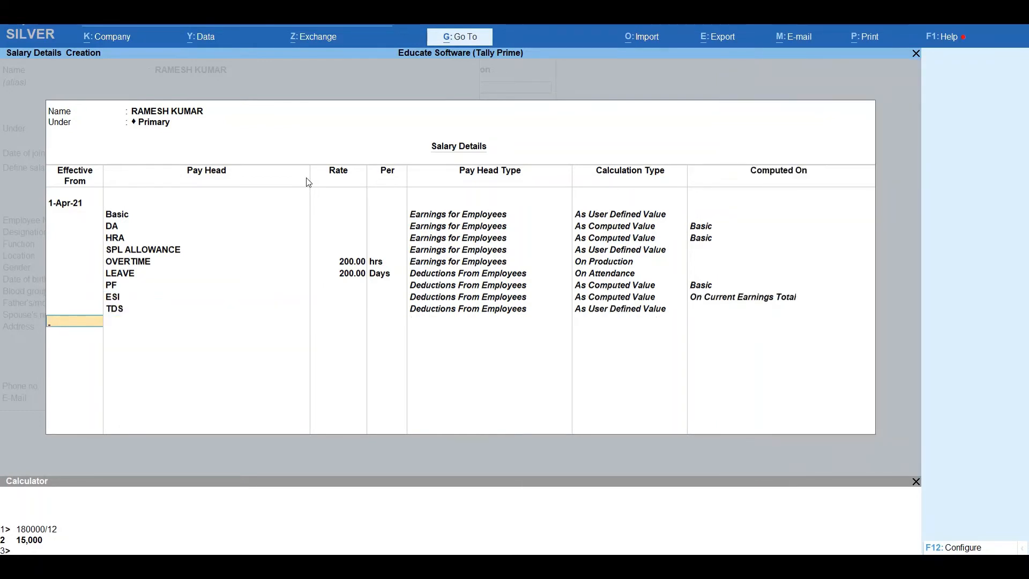
key(Return)
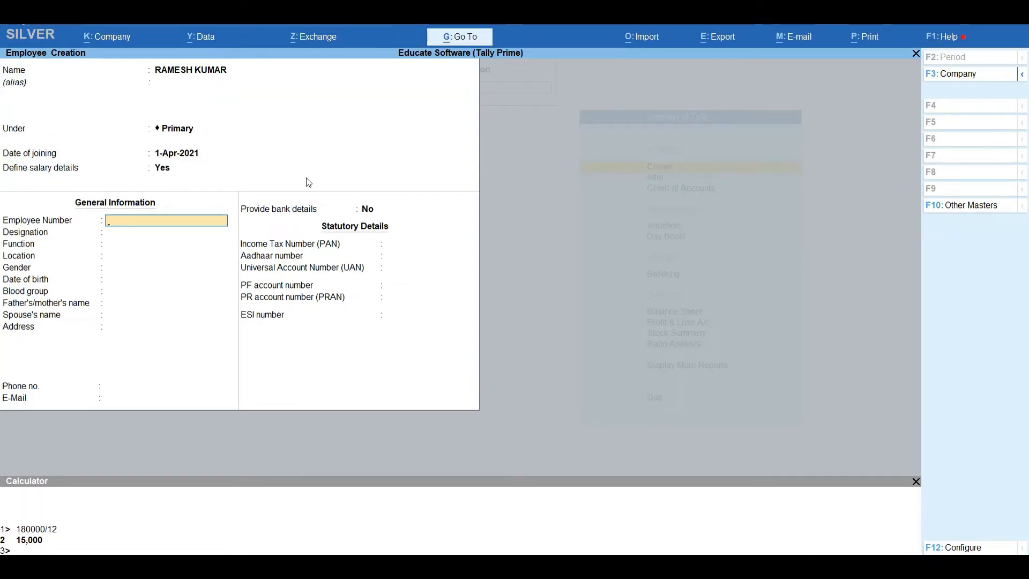
- Enter the employee number and set both the designation and the function to MANAGER
text(E001)
key(Return)
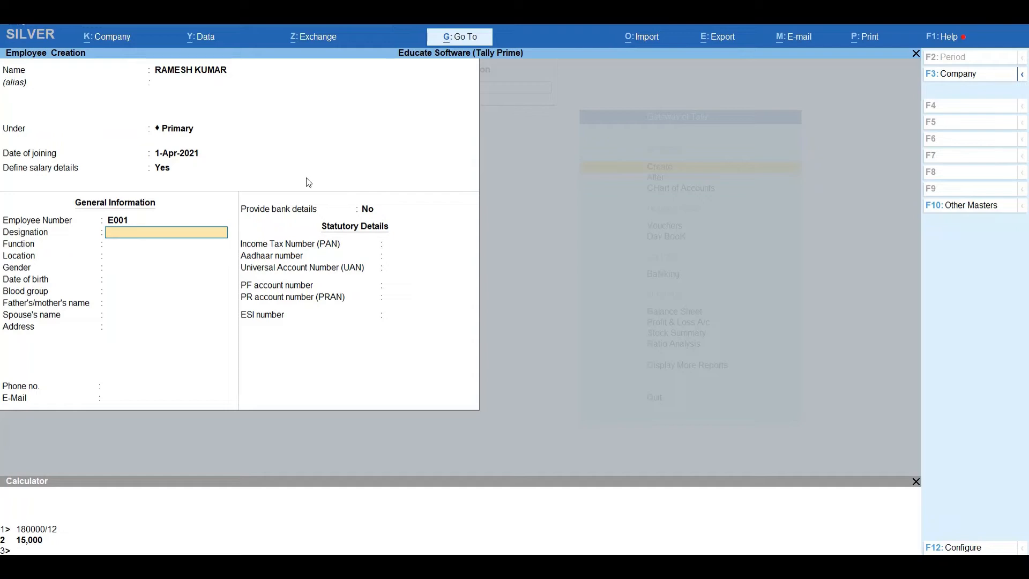
text(MANAGER)
key(Return)
text(M)
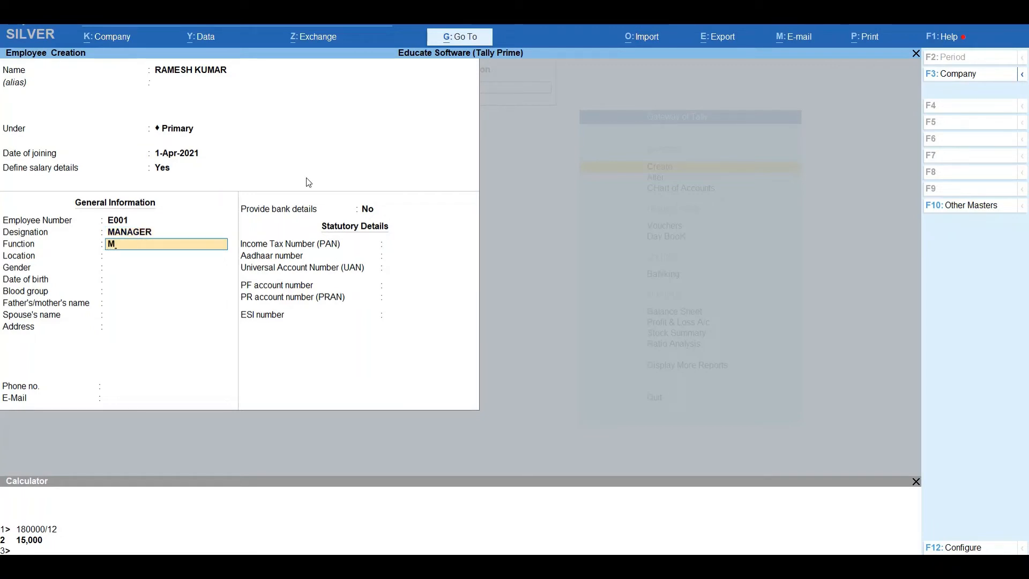
text(ANAGER)
key(Return)
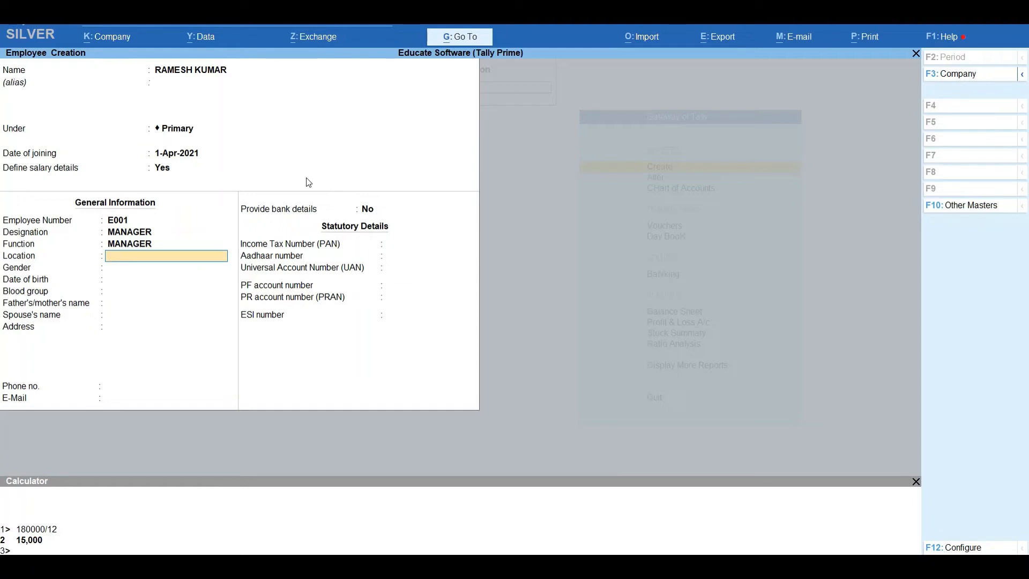
- Set the gender to Male and the blood group to Unknown, leaving location and date of birth blank
key(Return)
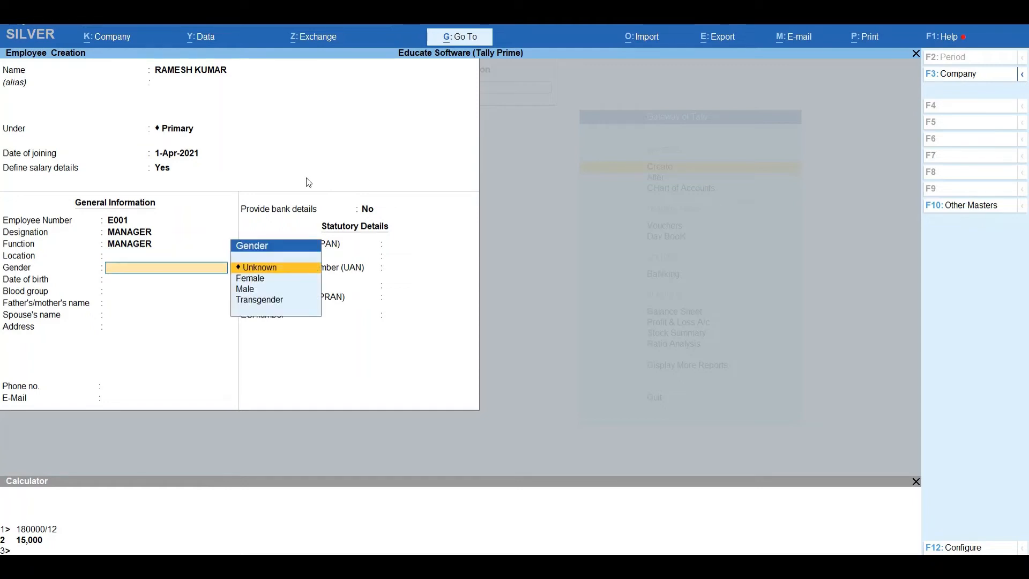
key(Down)
key(Down)
key(Down)
key(Up)
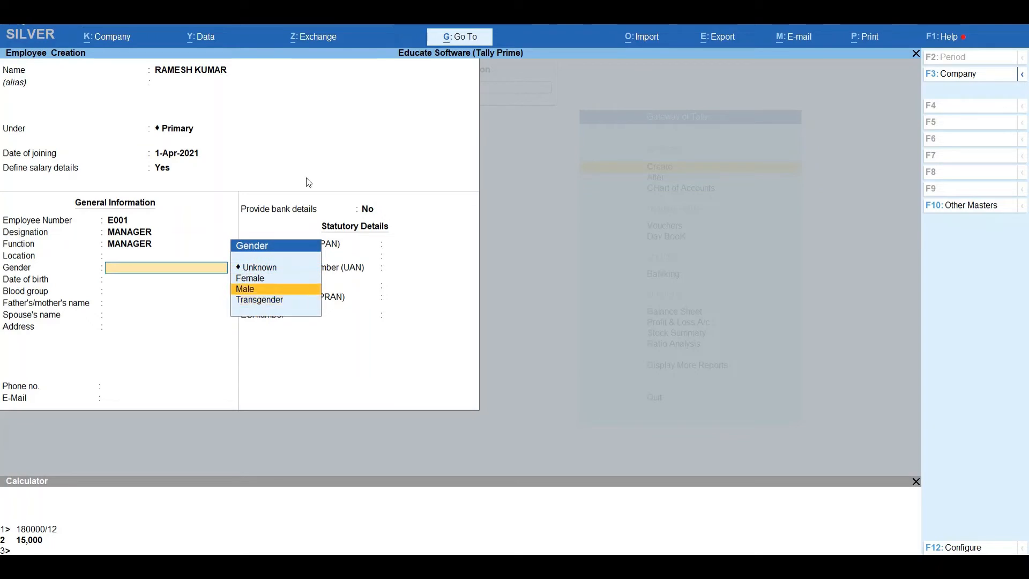
key(Return)
key(Return)
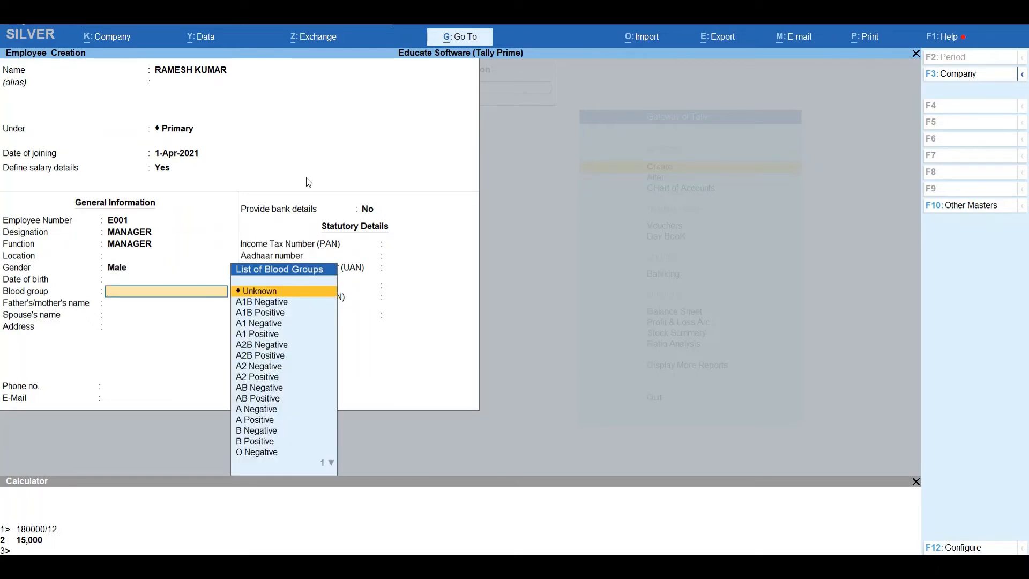
key(Return)
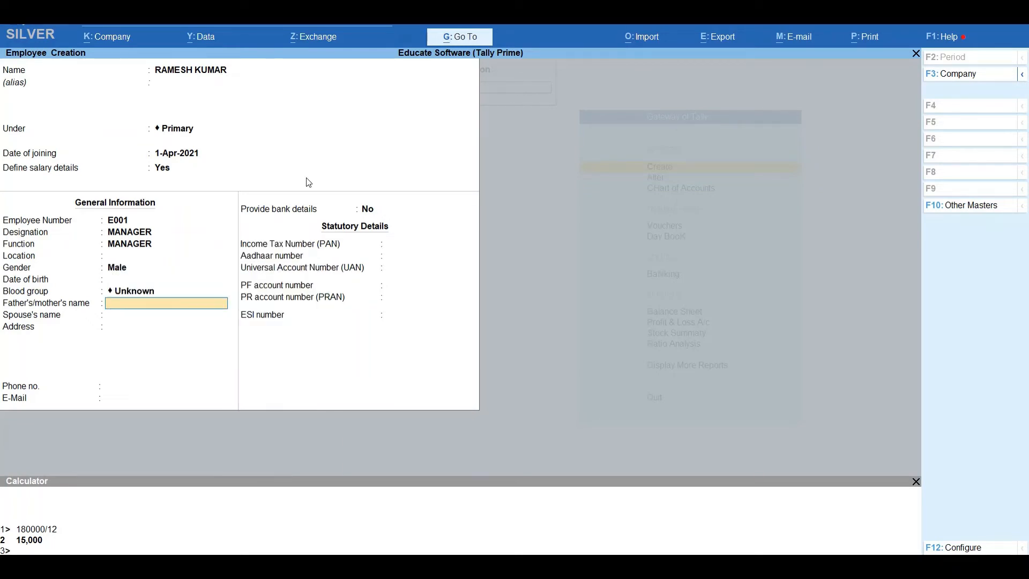
- Leave the parent's name, spouse's name, address, phone and e-mail blank and proceed to the bank details option
key(Return)
key(Return)
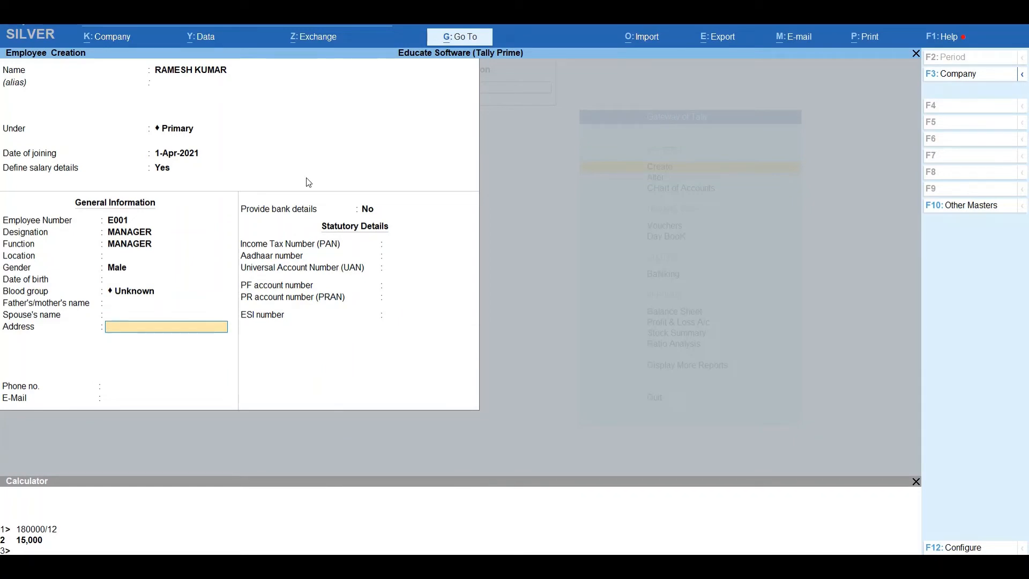
key(Return)
key(Return)
key(Return)
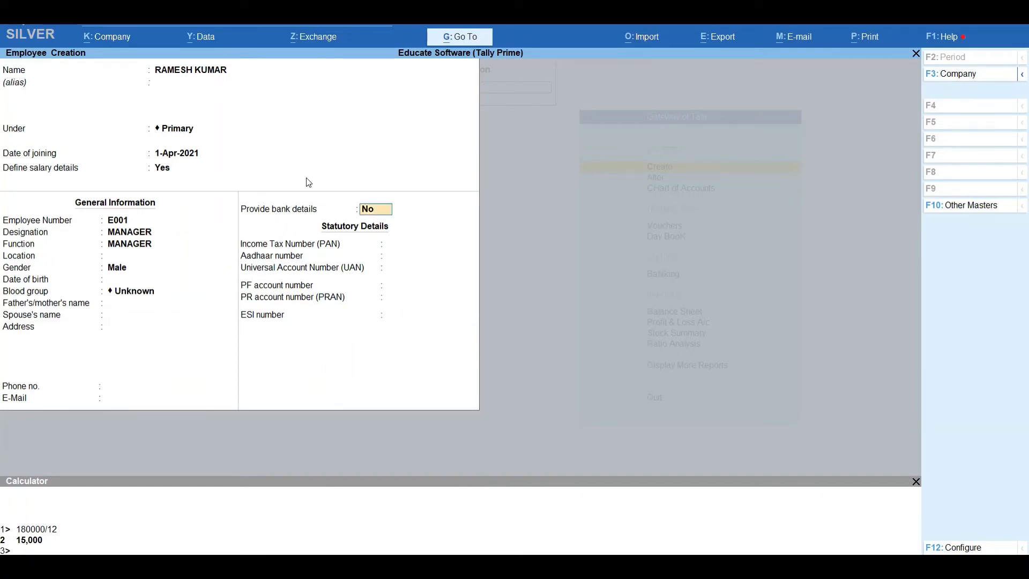
- Enable bank details, leaving account number, IFS code and branch blank and bank name Not Applicable, and return to the employee form
text(y)
key(Return)
key(Return)
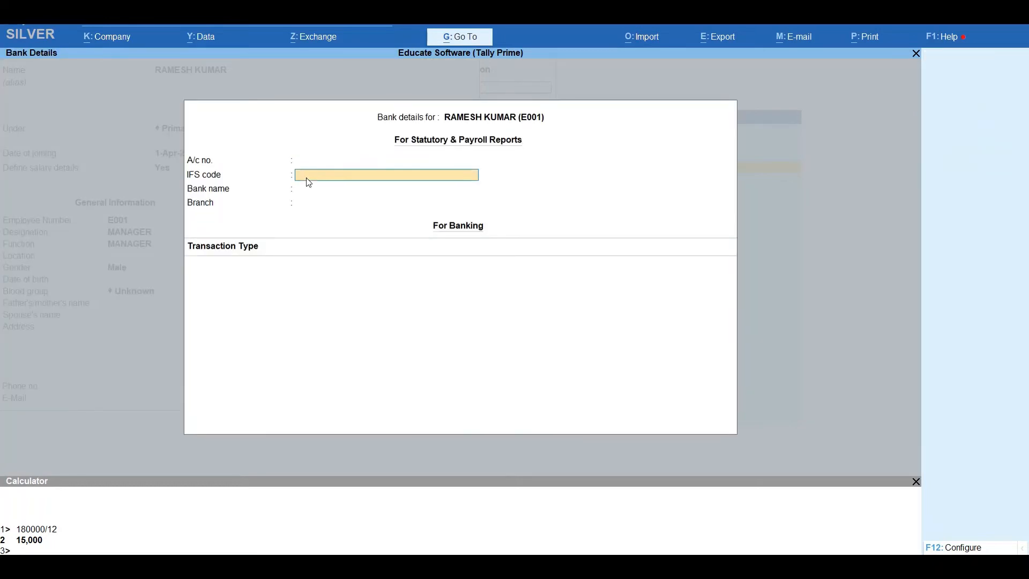
key(Return)
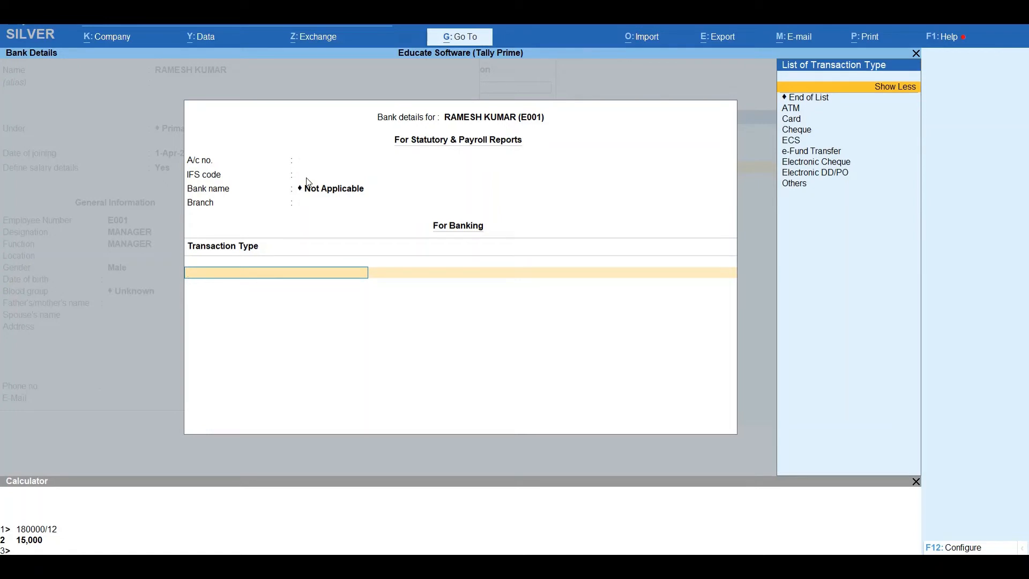
key(Return)
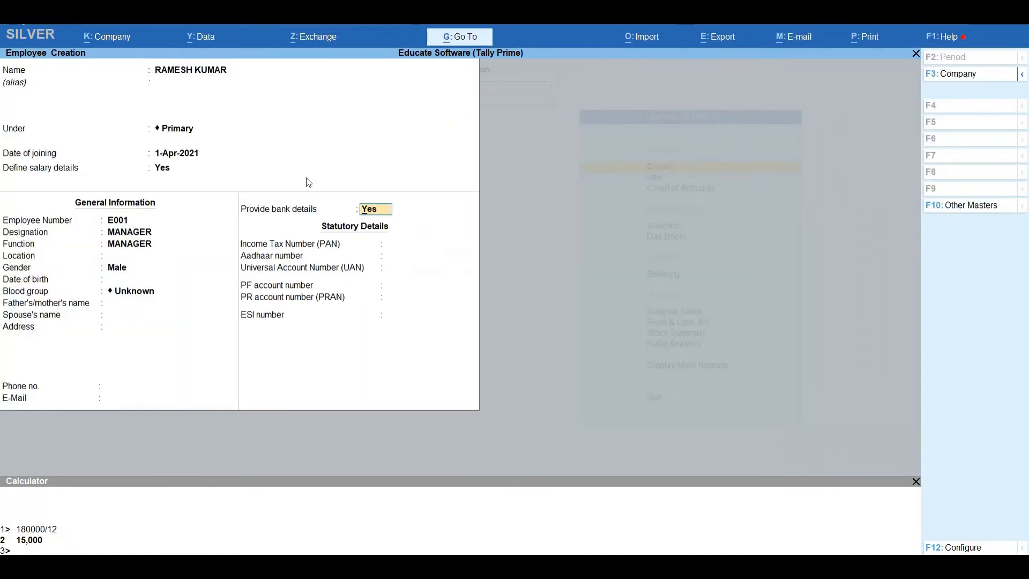
- Set the bank details option to No, leave all statutory numbers blank and save the employee
text(N)
key(Return)
key(Return)
key(Return)
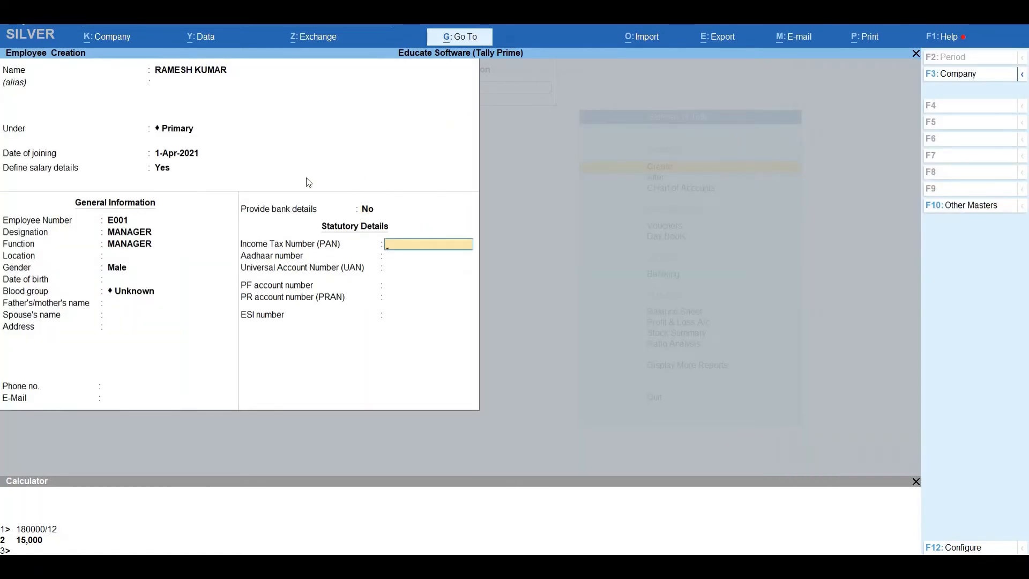
key(Return)
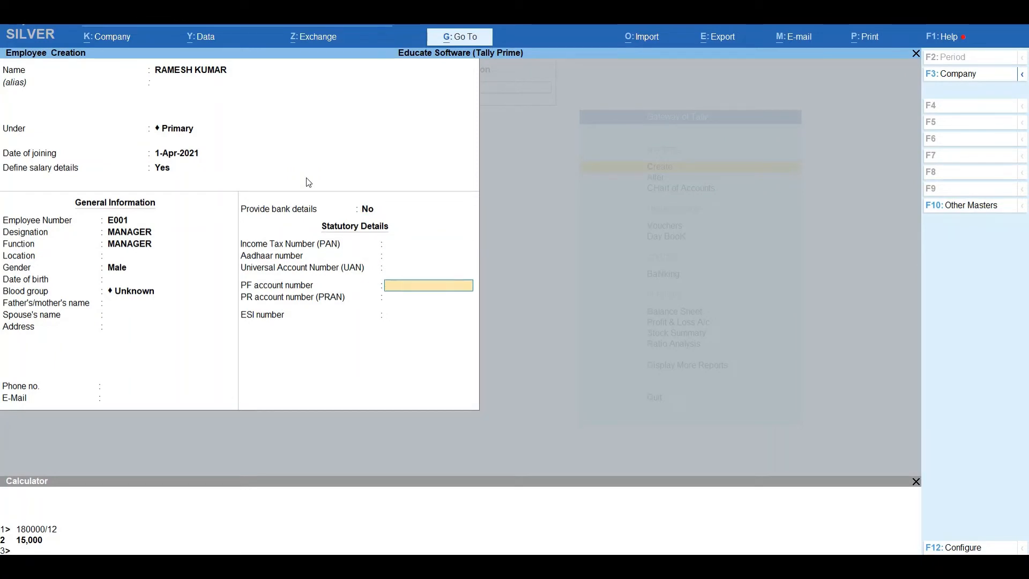
key(Return)
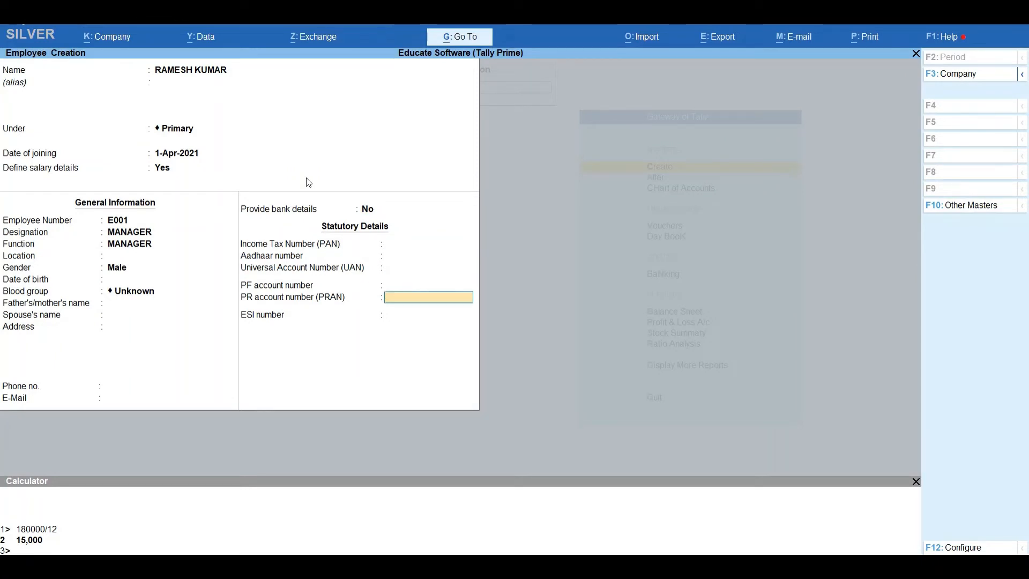
key(Return)
key(Return)
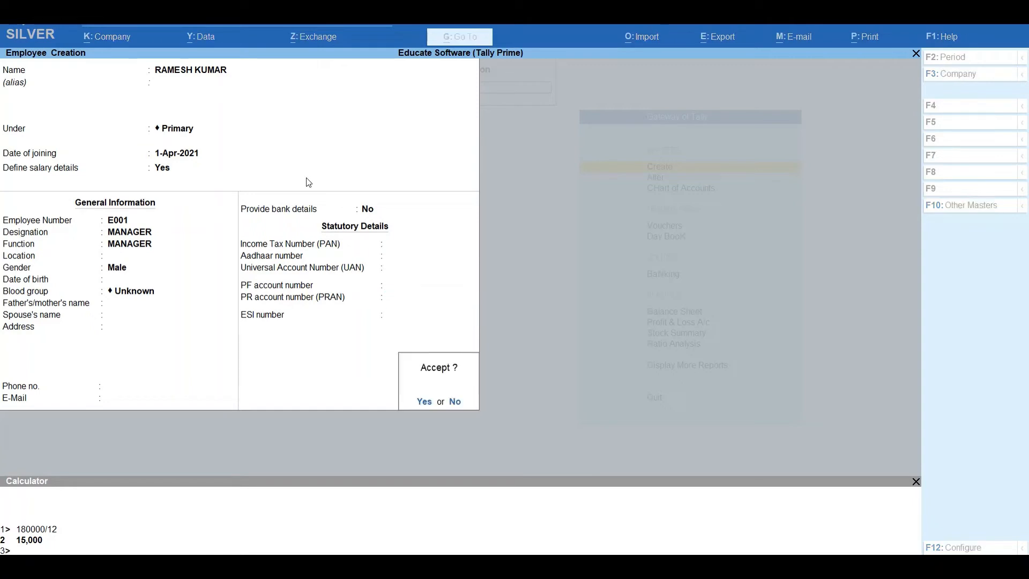
key(Return)
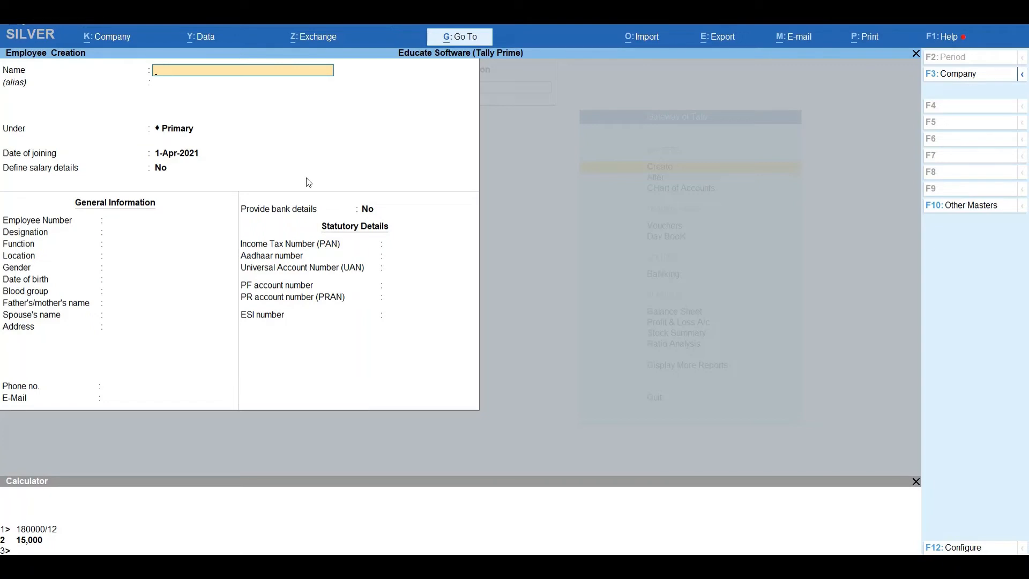
text(PANKAJ CHAUHAN)
key(Return)
key(Return)
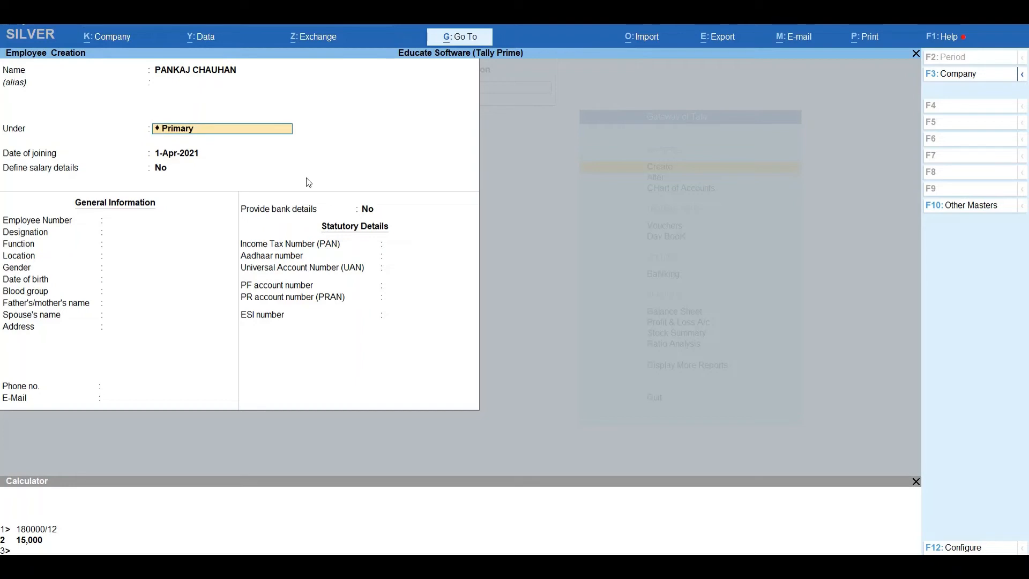
text(M)
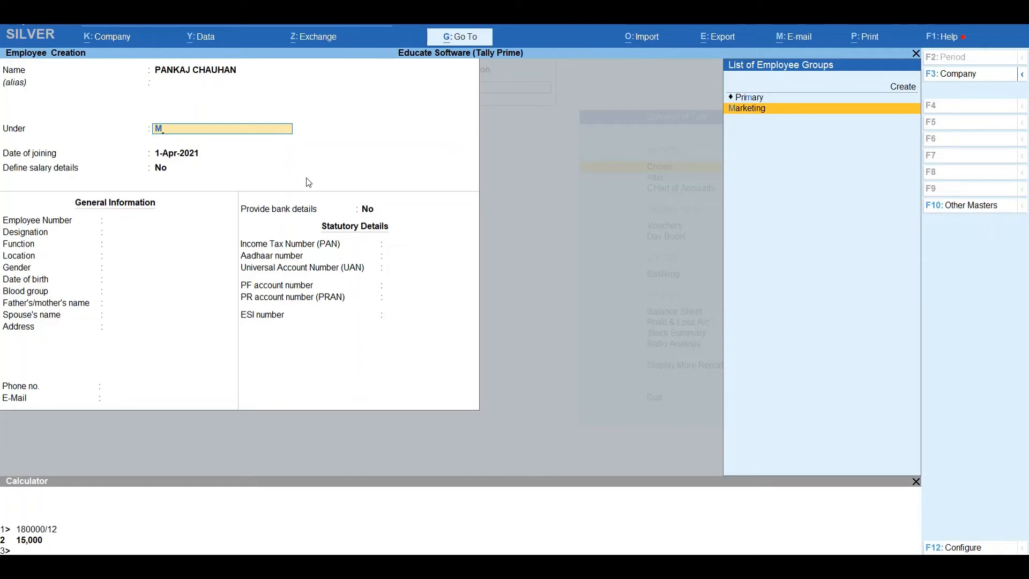
key(Return)
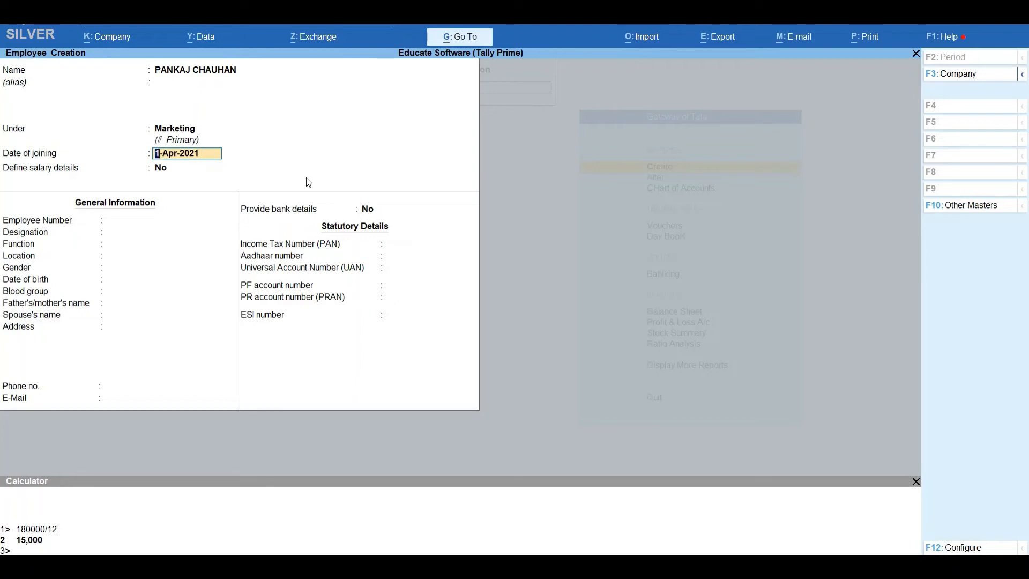
key(BackSpace)
key(Escape)
key(y)
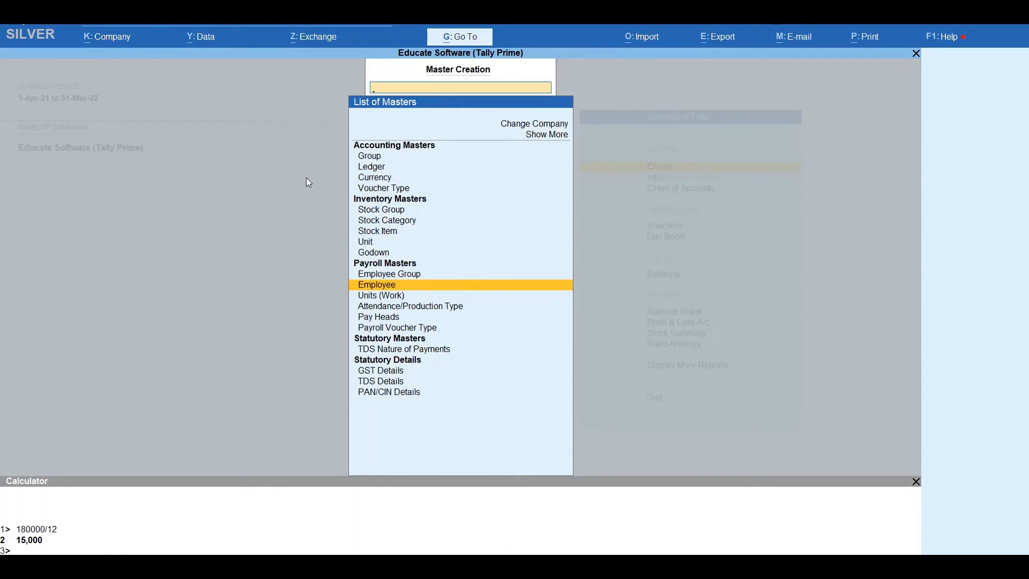
key(Escape)
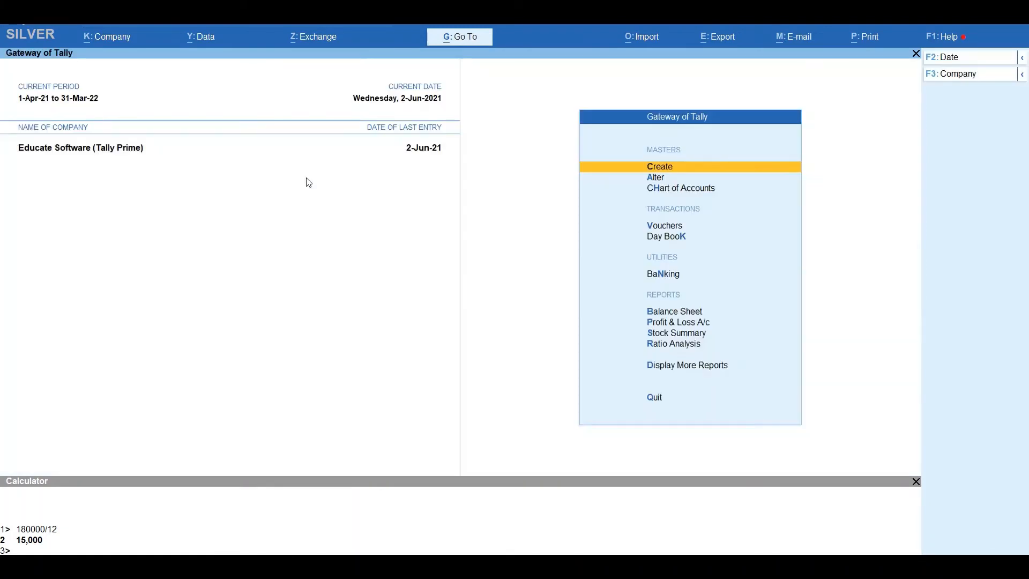
- Open the master of the employee just created for alteration
key(Down)
key(Return)
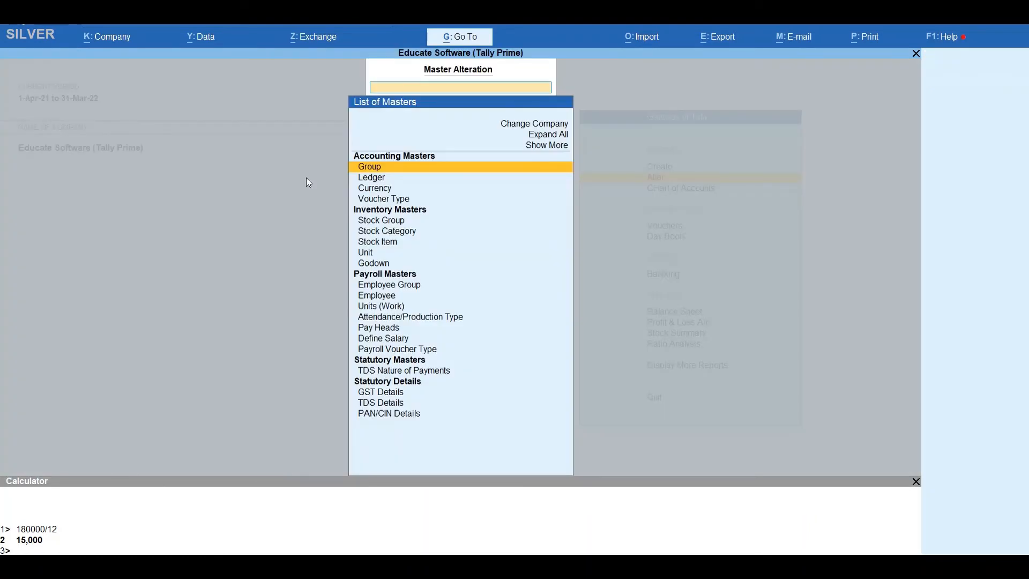
key(Down)
key(Down)
key(Down)
key(Down)
key(Down)
key(Down)
key(Down)
key(Down)
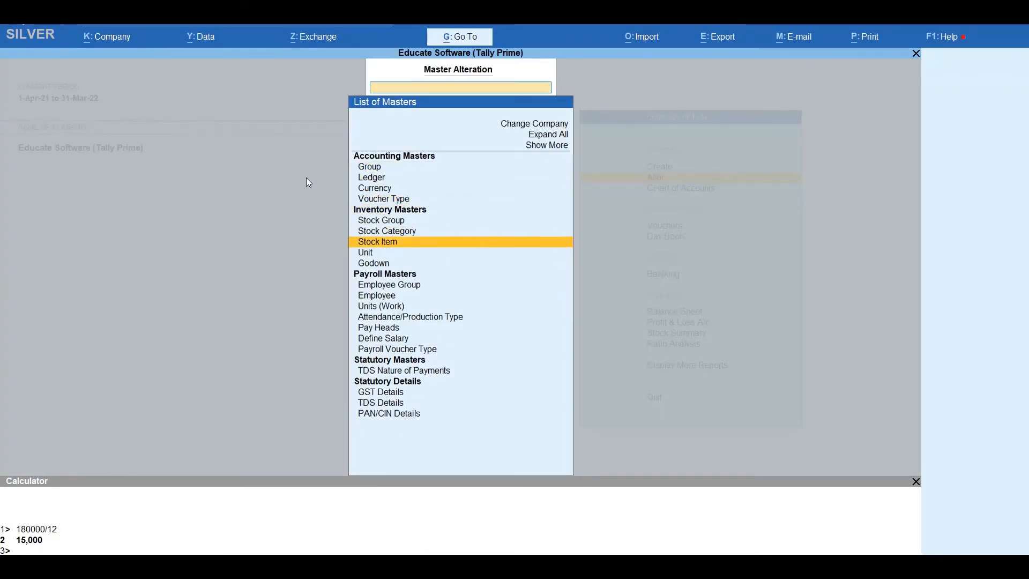
key(Down)
key(Down)
key(Down)
key(Down)
key(Up)
key(Up)
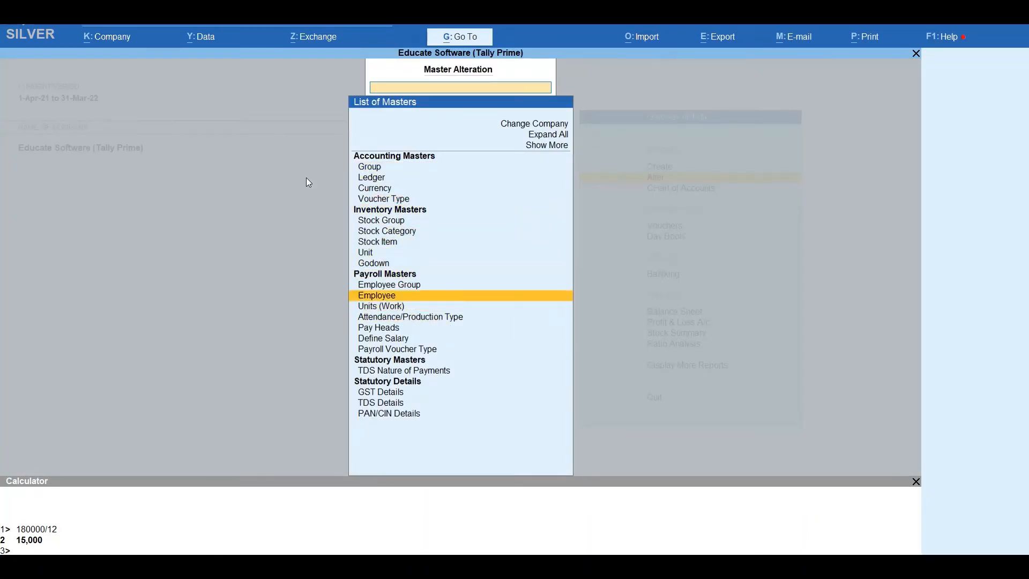
key(Return)
key(Return)
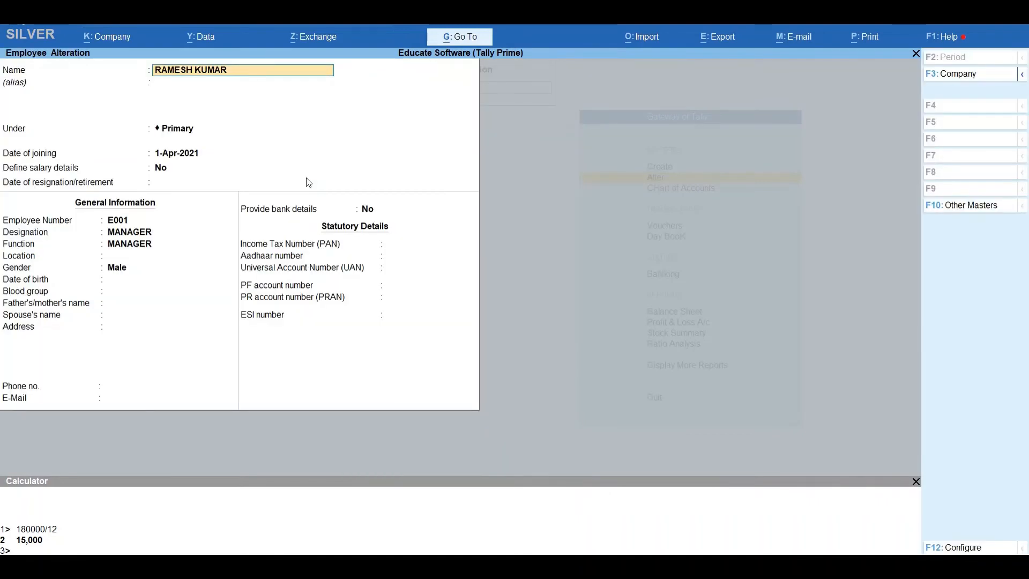
- Place the employee under the Finance group, save the change and leave the alteration screen
key(Return)
key(Return)
text(F)
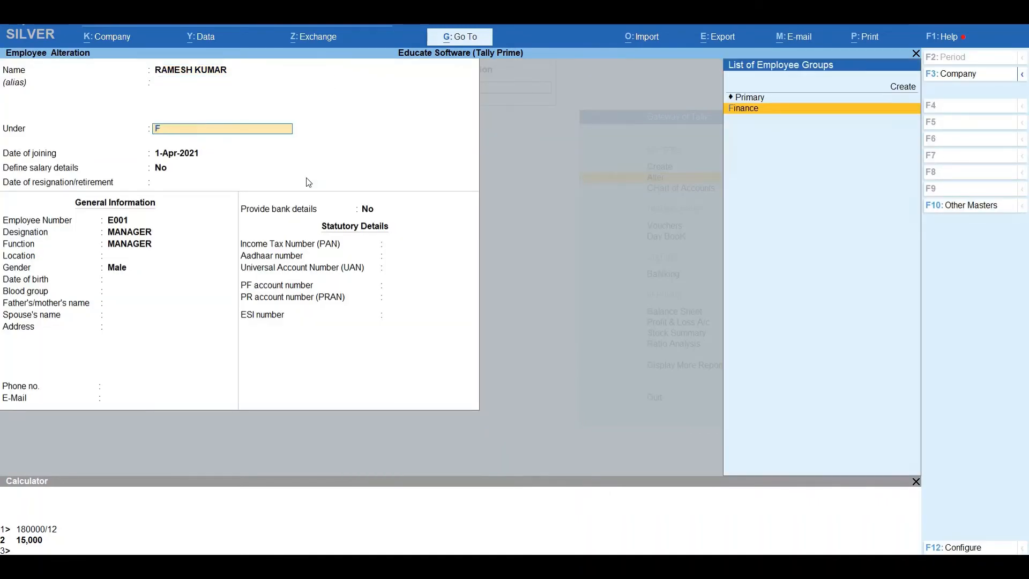
key(Return)
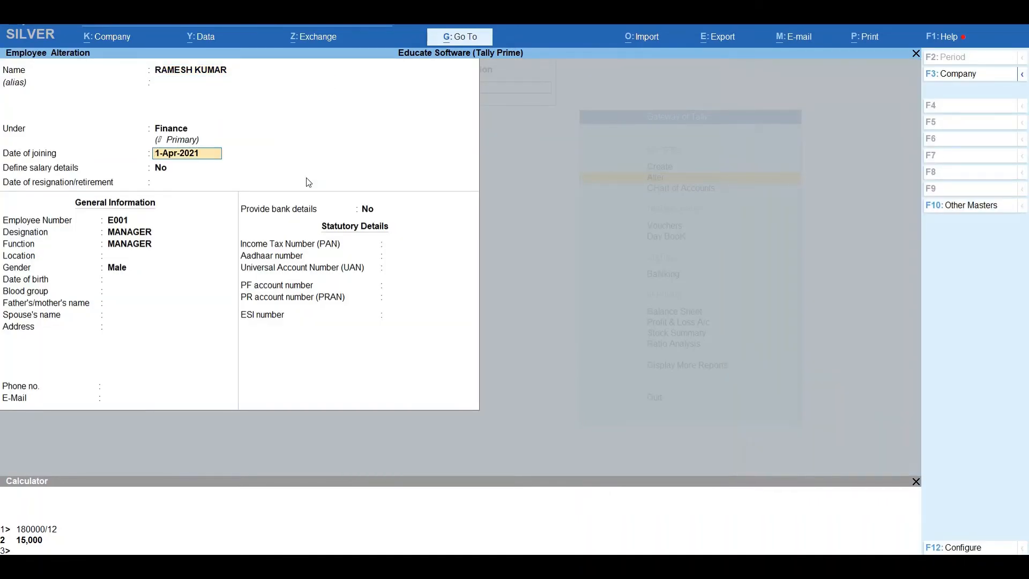
key(ctrl+a)
key(Escape)
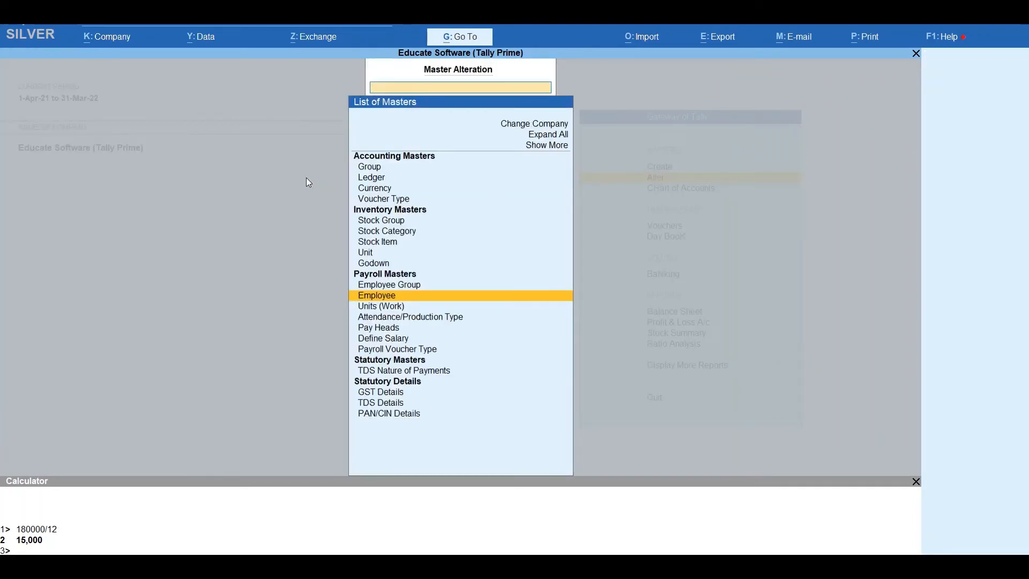
key(Escape)
- Start a new employee master, enter the second employee's full name and place it under the Marketing group
key(Up)
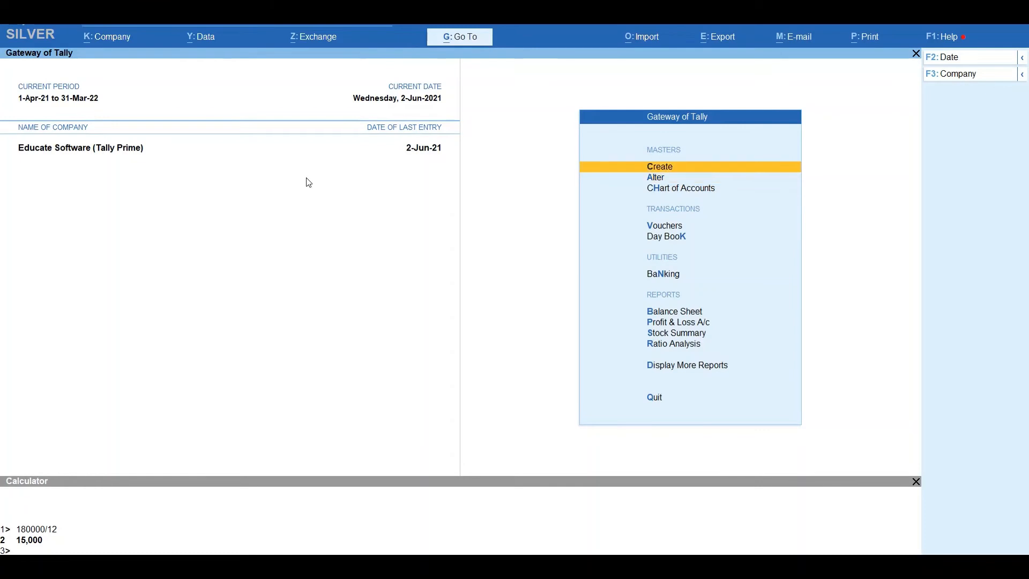
key(Return)
key(Down)
key(Down)
key(Down)
key(Down)
key(Down)
key(Down)
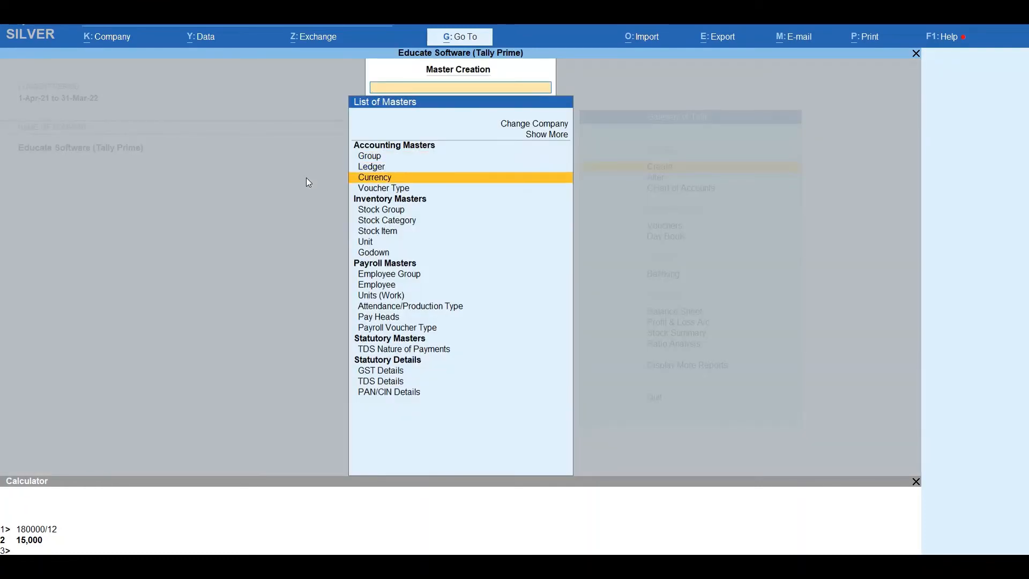
key(Down)
key(Down)
key(Down)
key(Down)
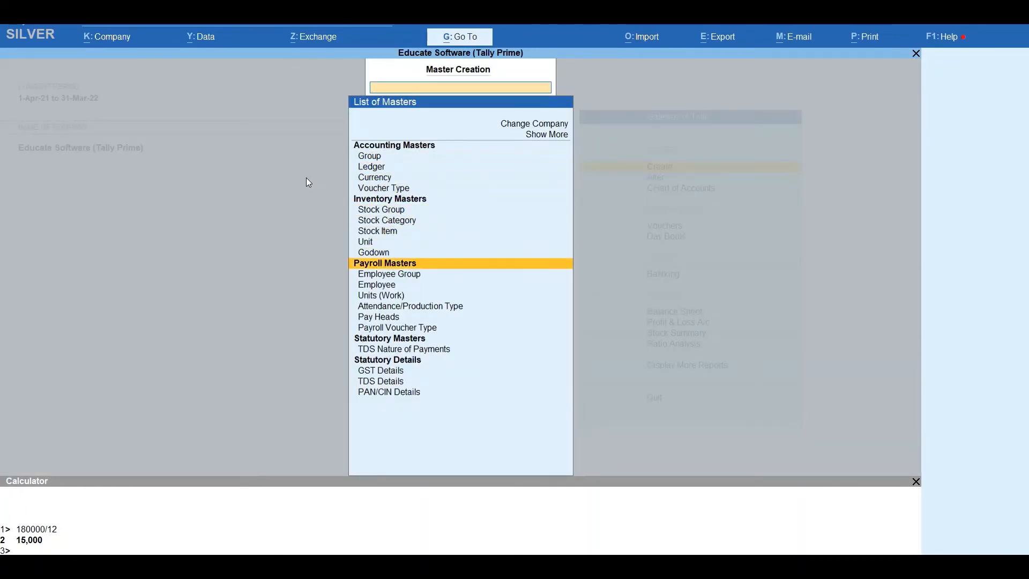
key(Return)
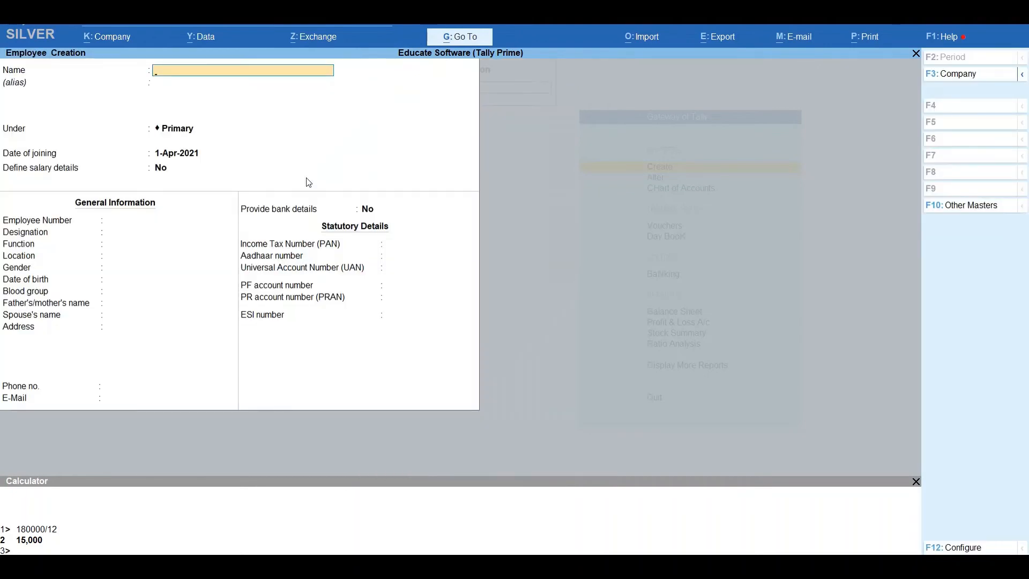
text(PANKAJ CHAUHAN)
key(Return)
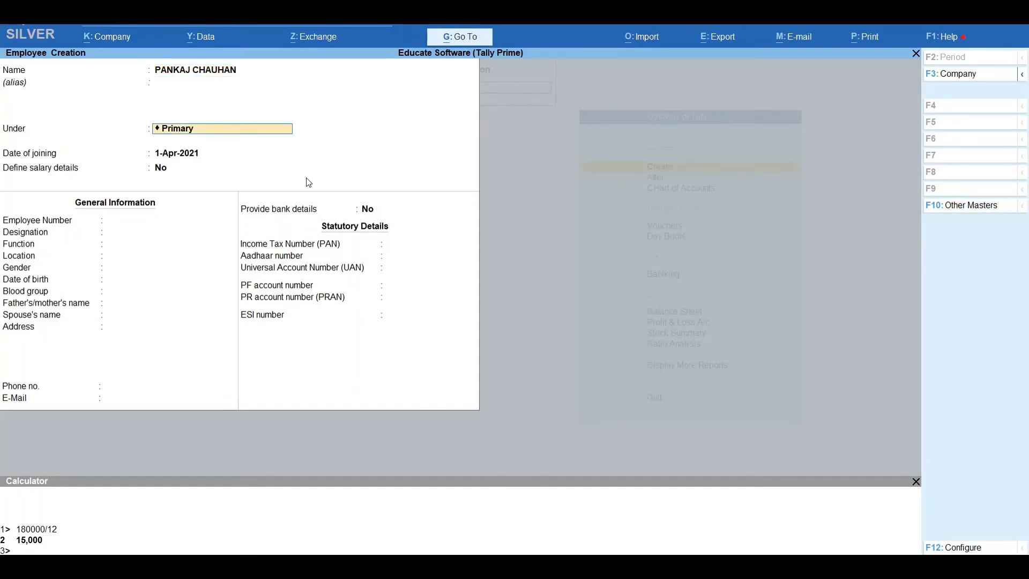
text(m)
key(Return)
- Set the date of joining to 5-Apr-2021 and define salary details effective from that date
key(Return)
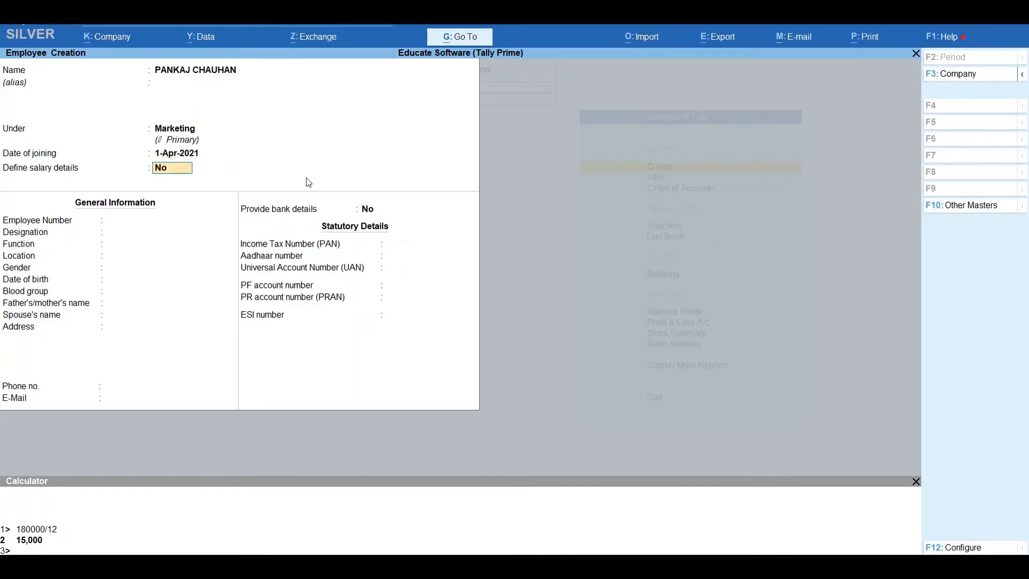
key(BackSpace)
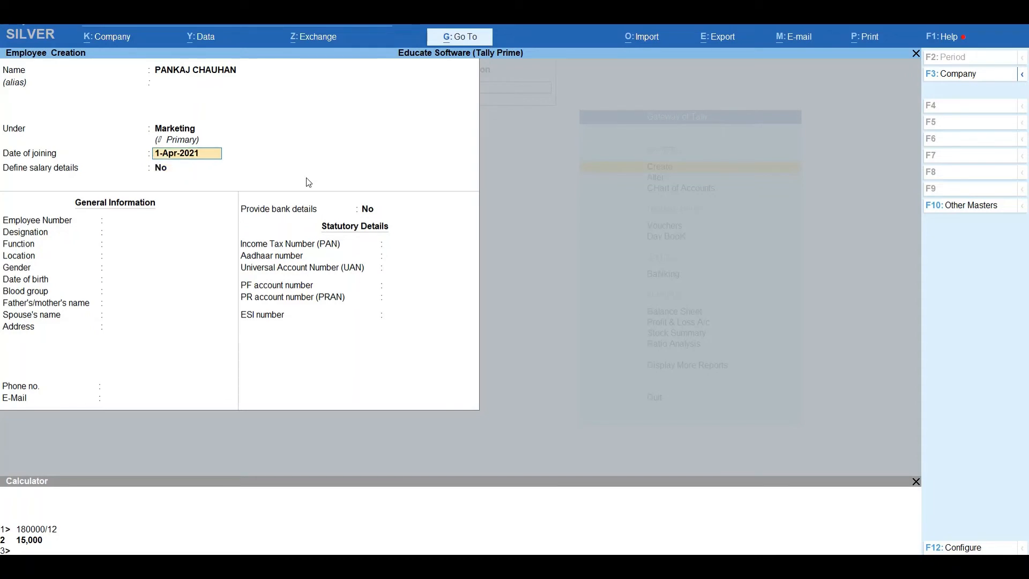
text(5.4)
key(Return)
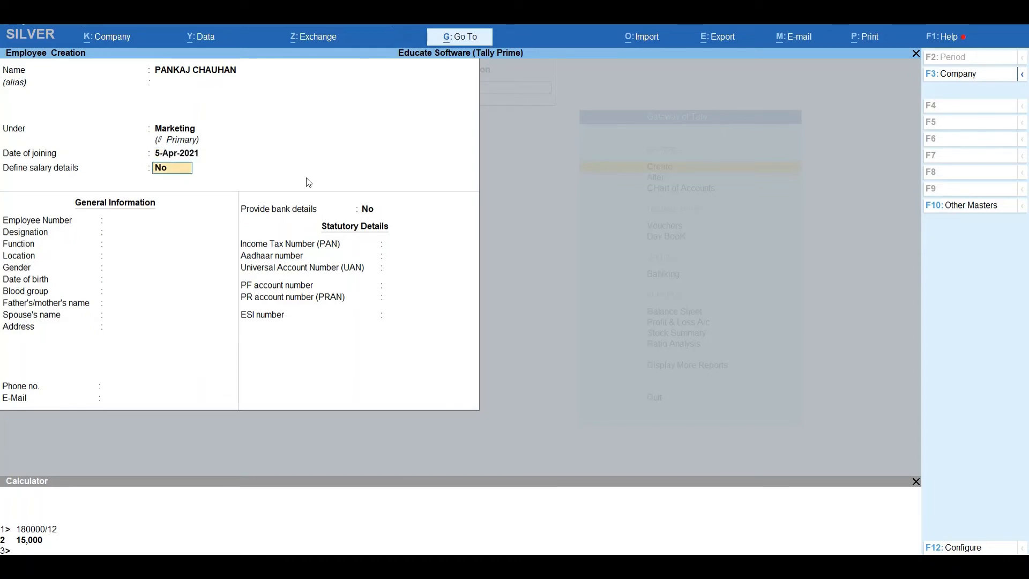
text(y)
key(Return)
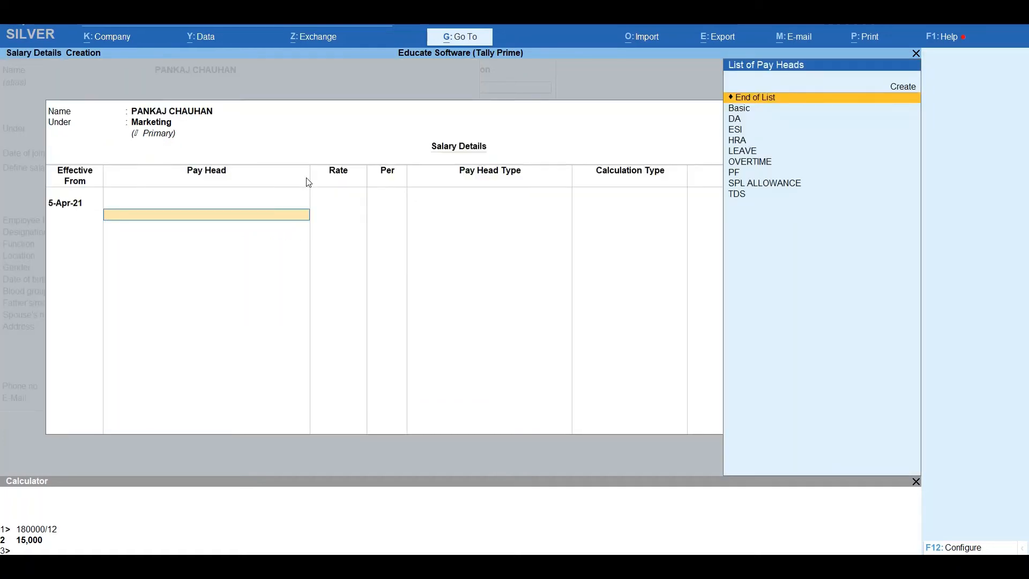
- Add the pay heads Basic, HRA and DA to the employee's salary details
key(Down)
key(Return)
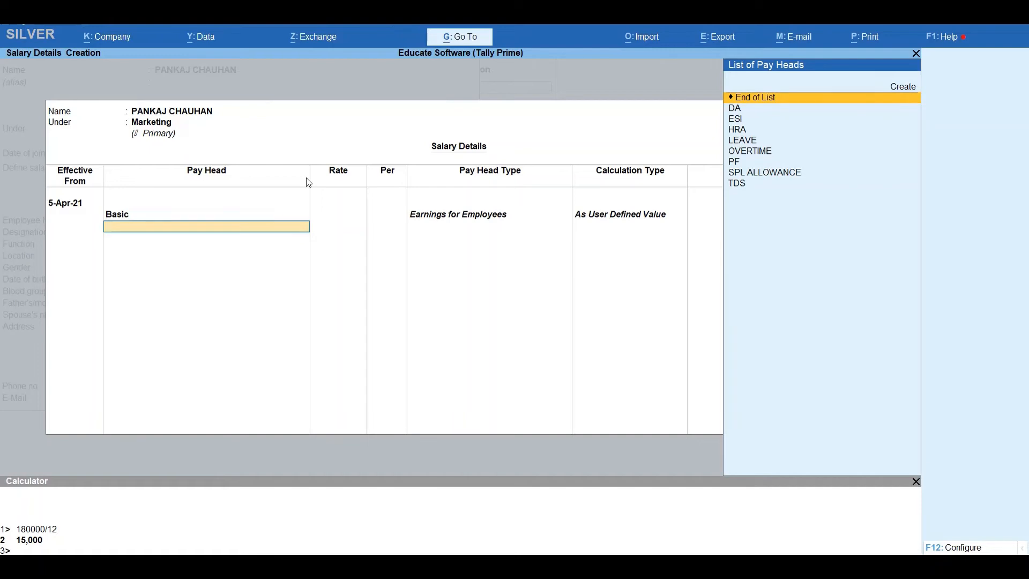
key(Down)
key(Down)
key(Down)
key(Up)
key(Up)
key(Down)
key(Down)
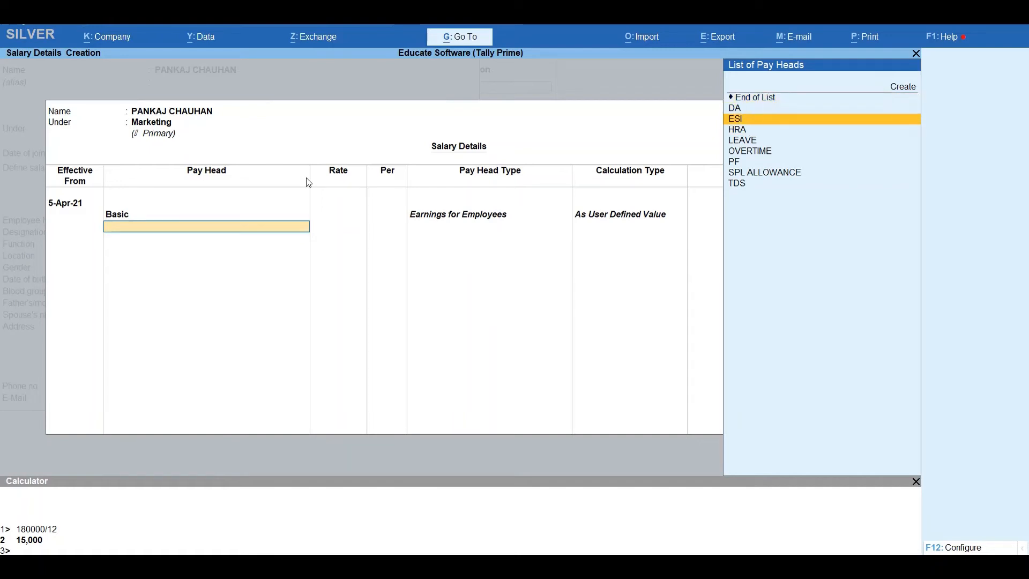
key(Return)
key(Down)
key(Return)
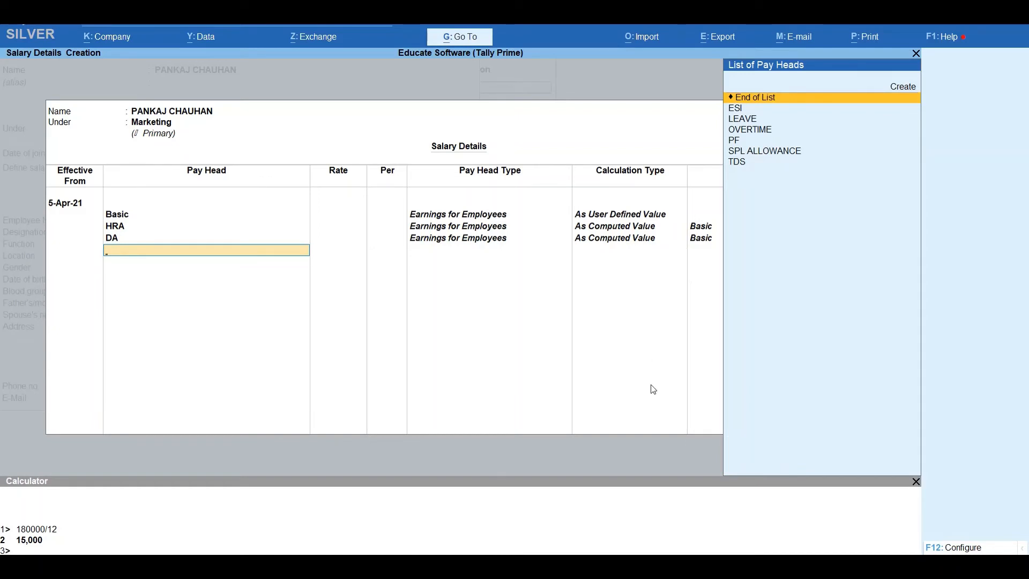
- Add the SPL ALLOWANCE pay head below DA in the salary details
key(Down)
key(Down)
key(Down)
key(Down)
key(Down)
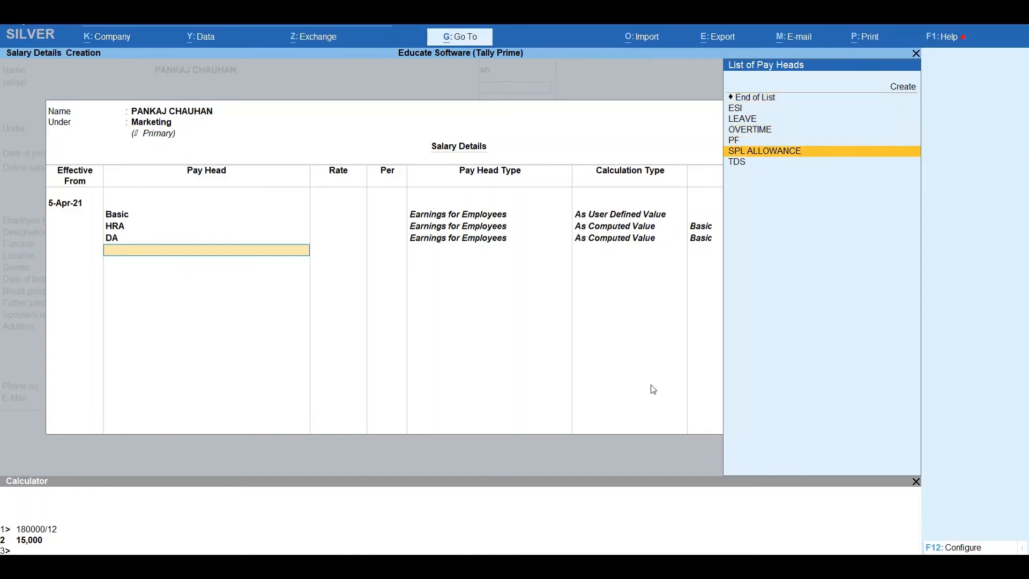
key(Return)
- Add the OVERTIME pay head with a rate of 100 per hrs
key(Down)
key(Down)
key(Down)
key(Return)
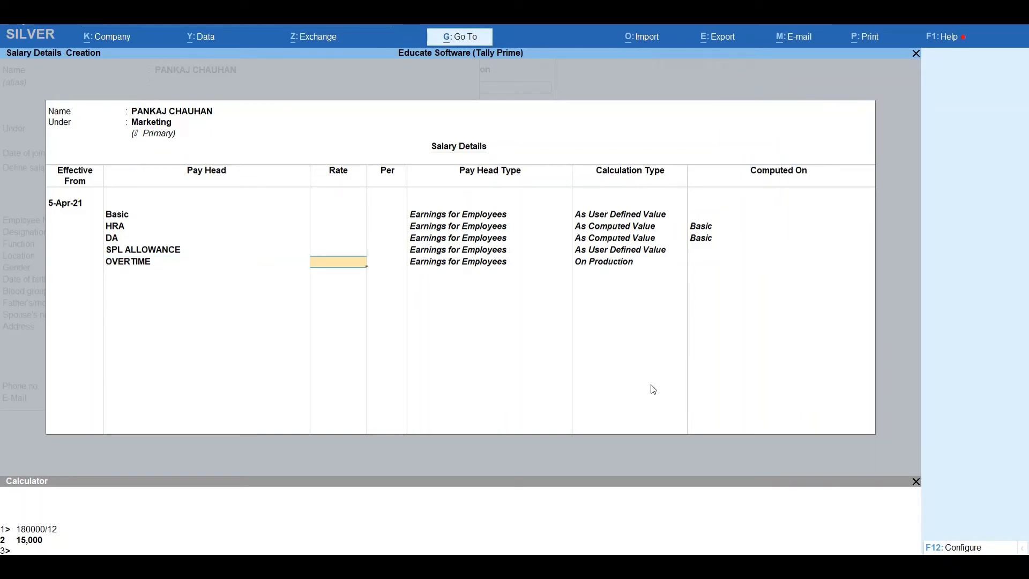
text(100)
key(Return)
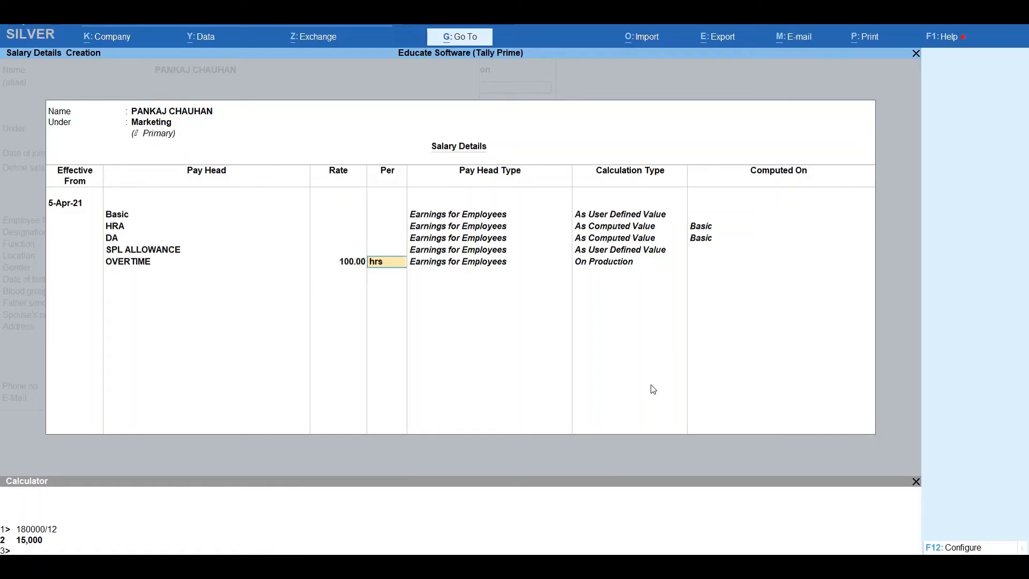
key(Return)
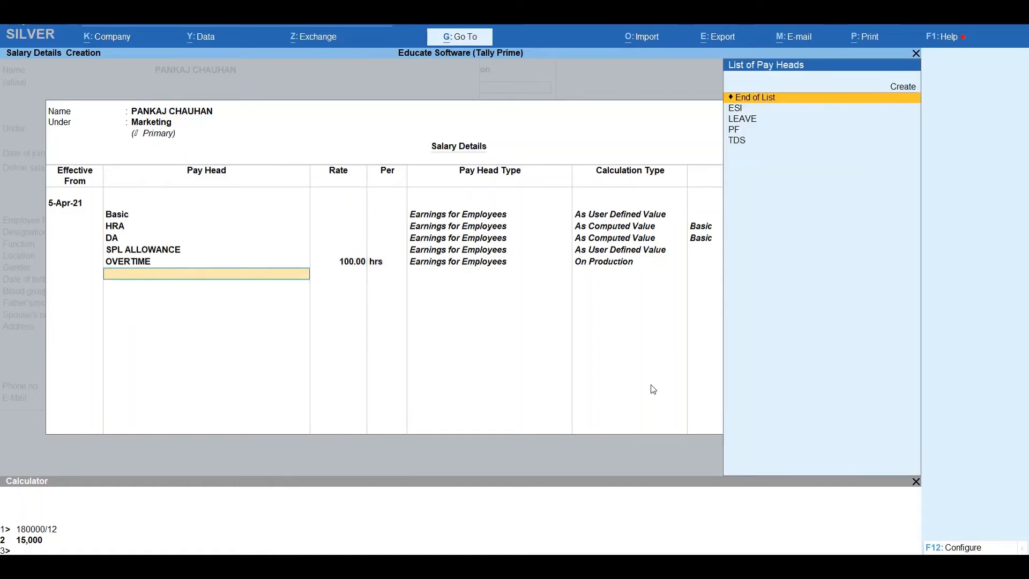
- Add the LEAVE pay head below OVERTIME with a rate of 300 per Days
key(Down)
key(Down)
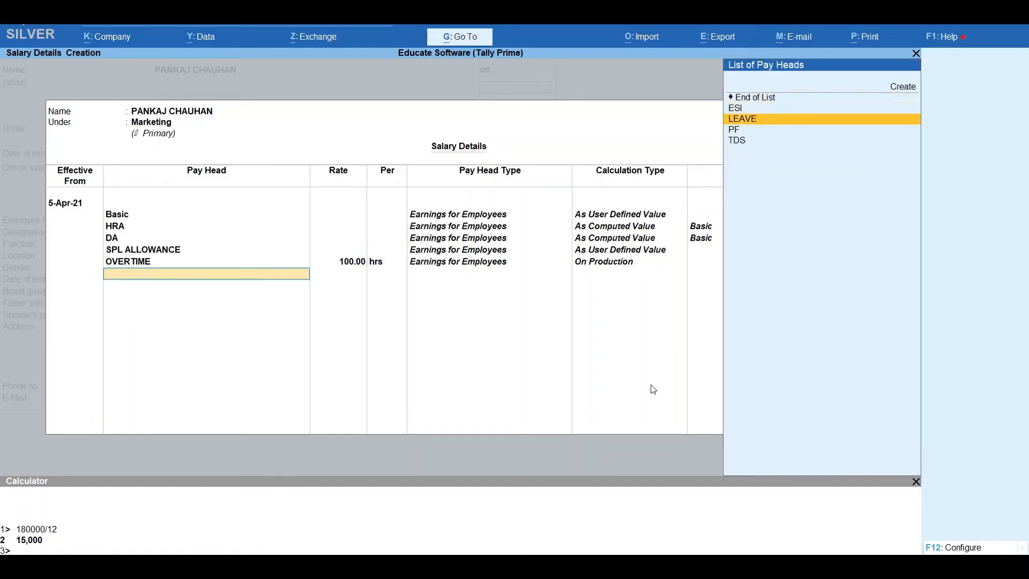
key(Return)
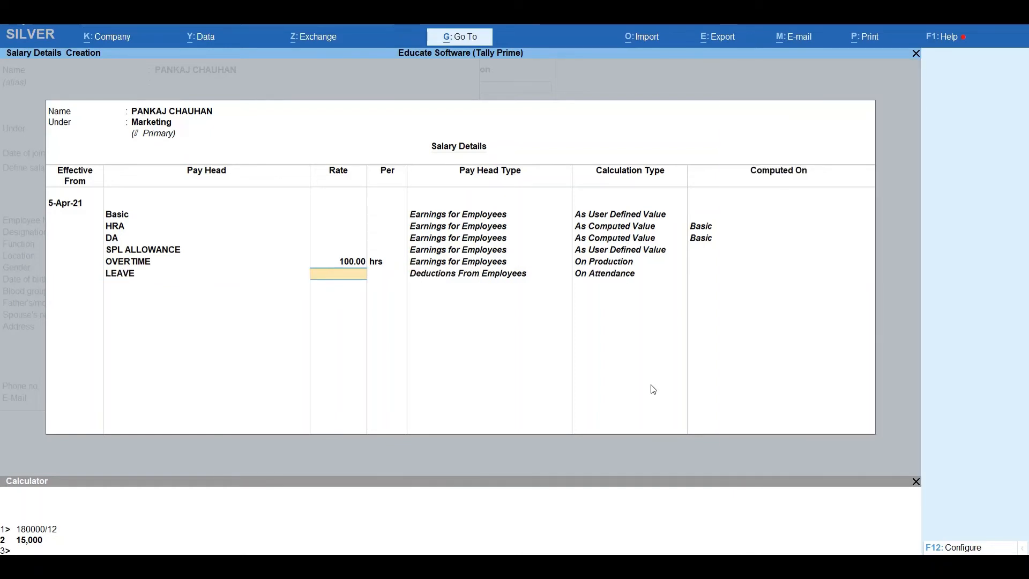
text(300)
key(Return)
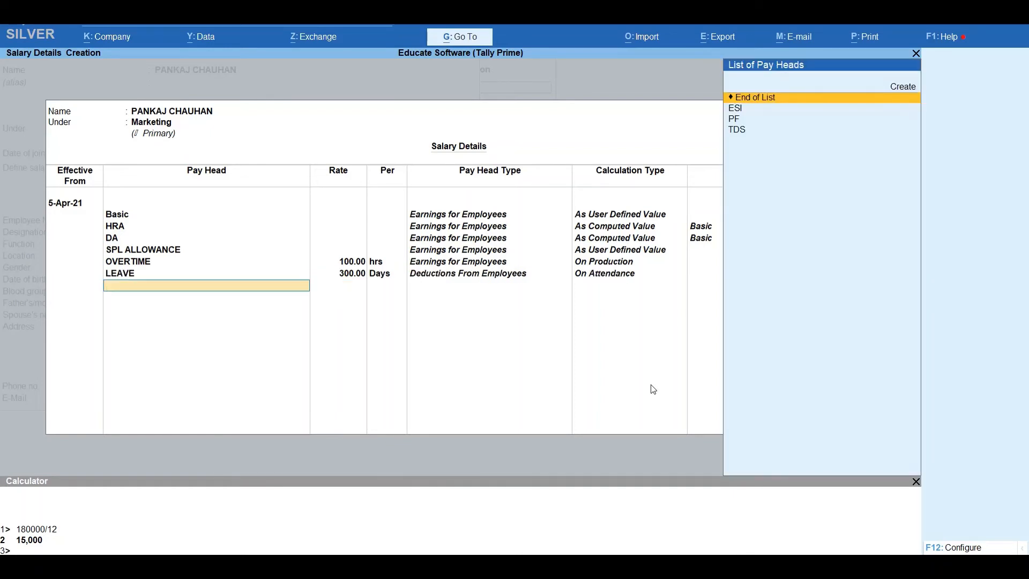
- Add the PF pay head below LEAVE in the employee's salary details
key(Down)
key(Down)
key(Return)
key(Return)
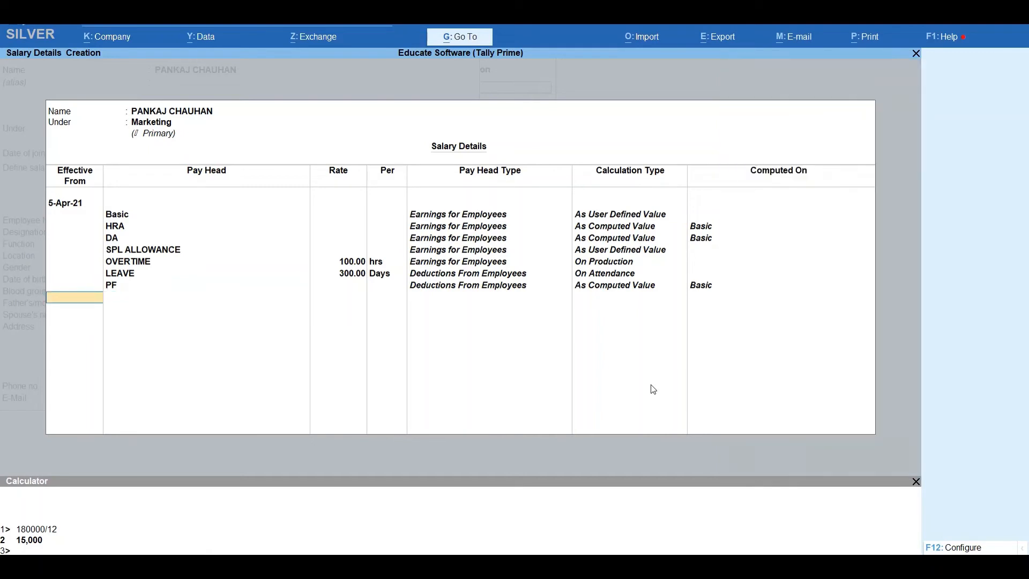
key(BackSpace)
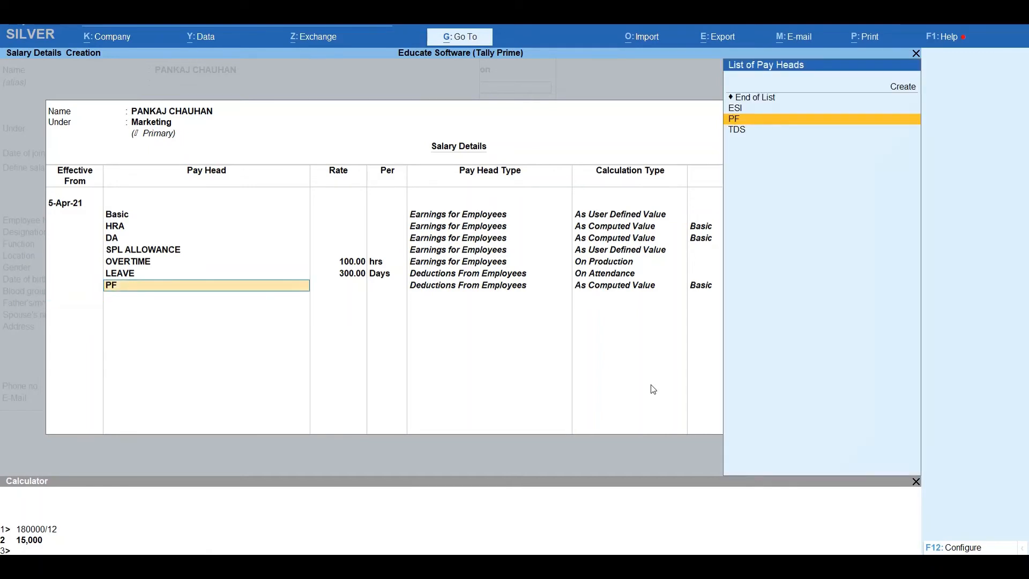
key(Return)
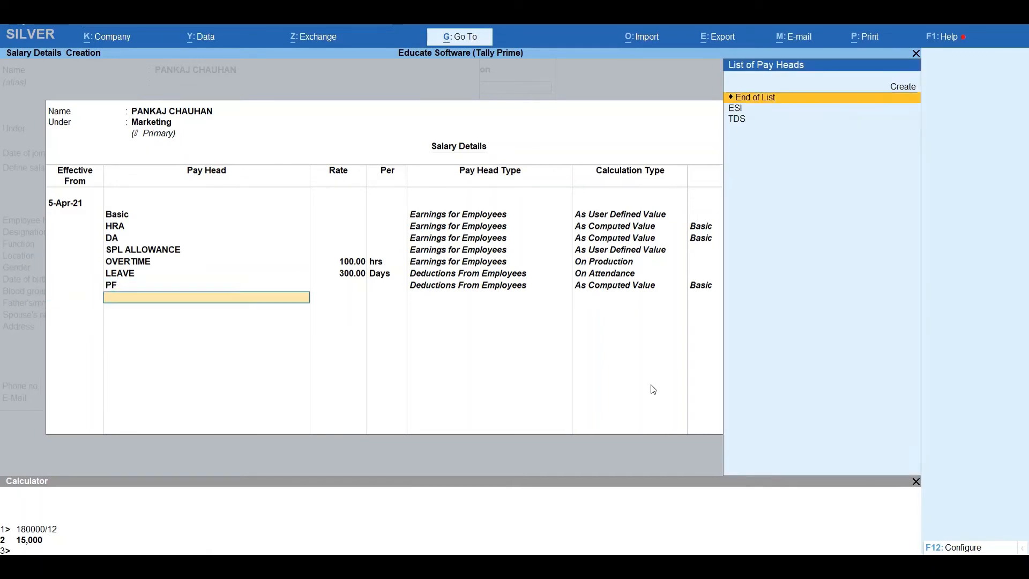
- Add the ESI and TDS pay heads below PF and finish the employee's salary details
key(Down)
key(Return)
key(Down)
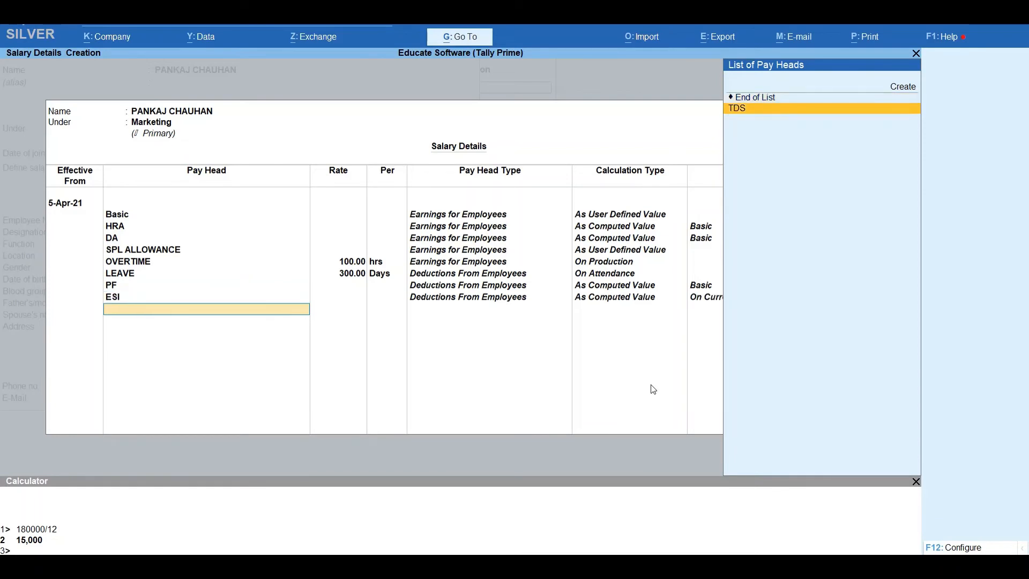
key(Return)
key(Return)
key(Return)
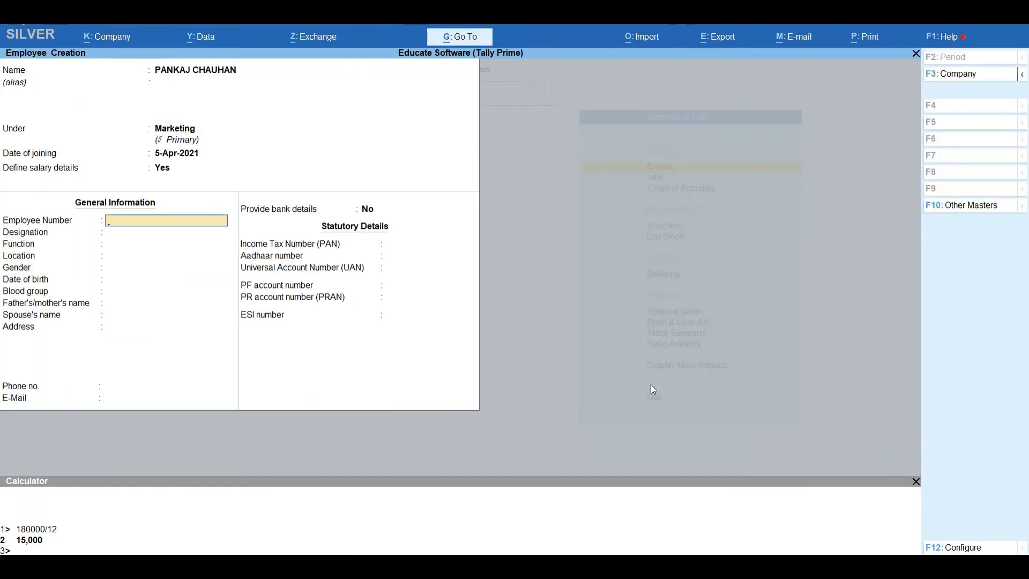
- Fill in the employee number and set the gender to Male, leaving designation, function, location and date of birth blank
text(E0002)
key(Return)
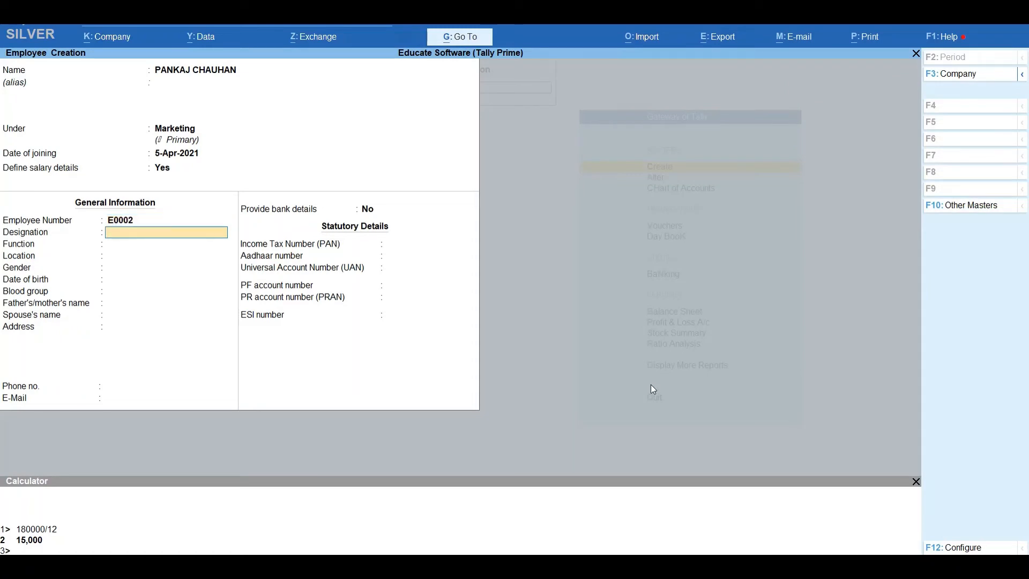
key(Return)
key(Return)
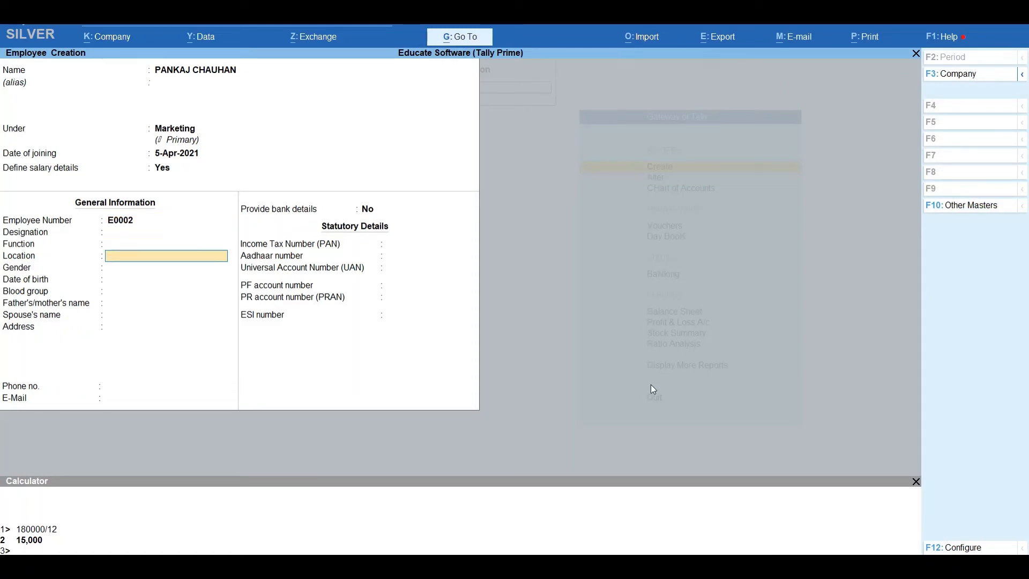
key(Return)
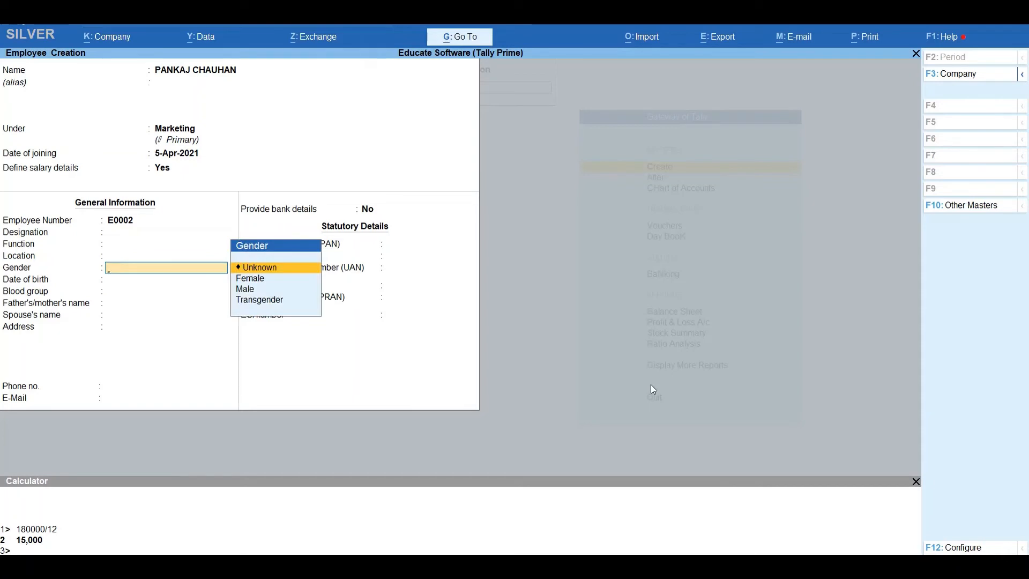
key(Down)
key(Down)
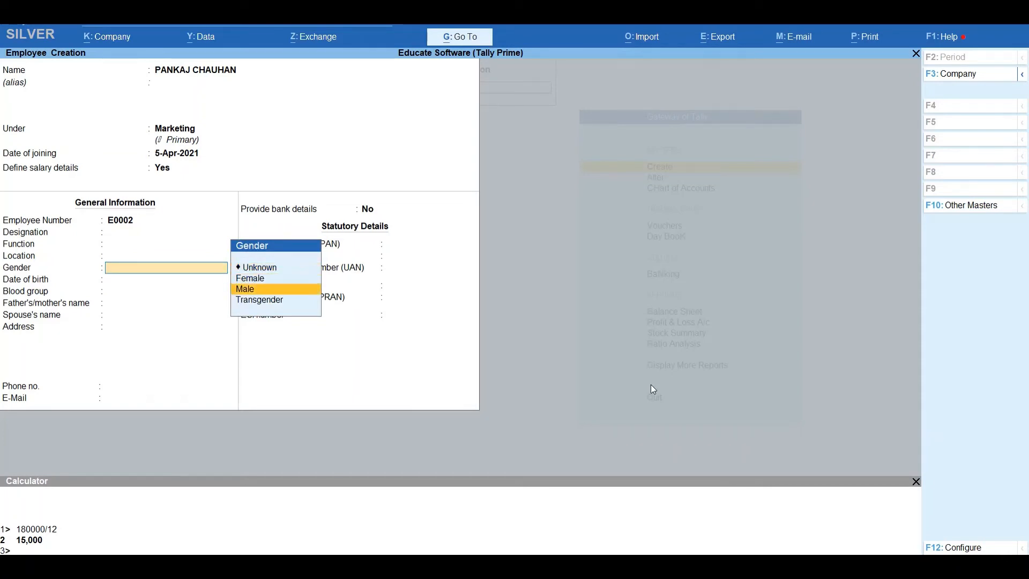
key(Return)
key(Return)
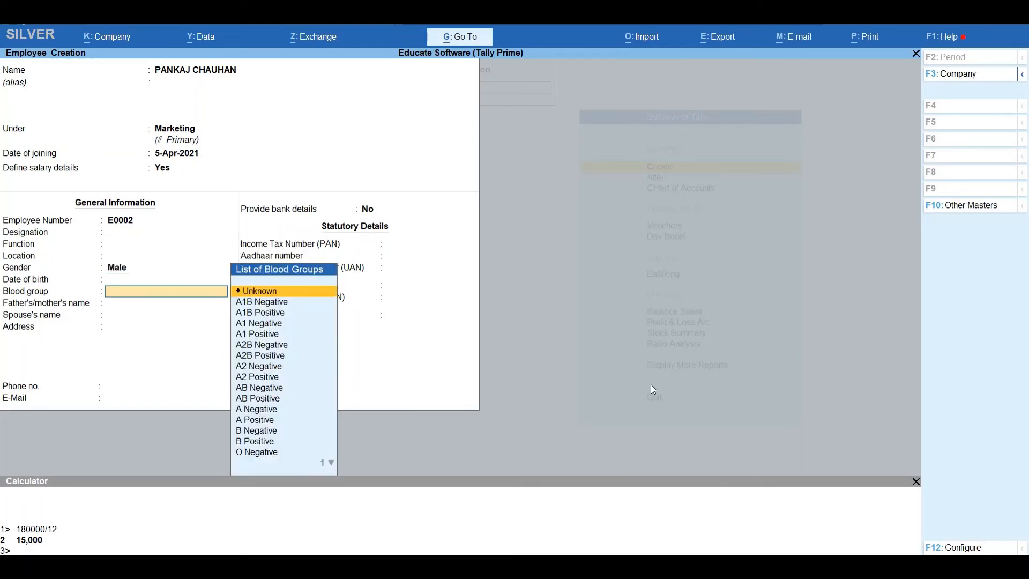
- Set the blood group to Unknown, leave the remaining general and statutory details blank, and save the employee master
key(Return)
key(Return)
key(Return)
key(Return)
key(Return)
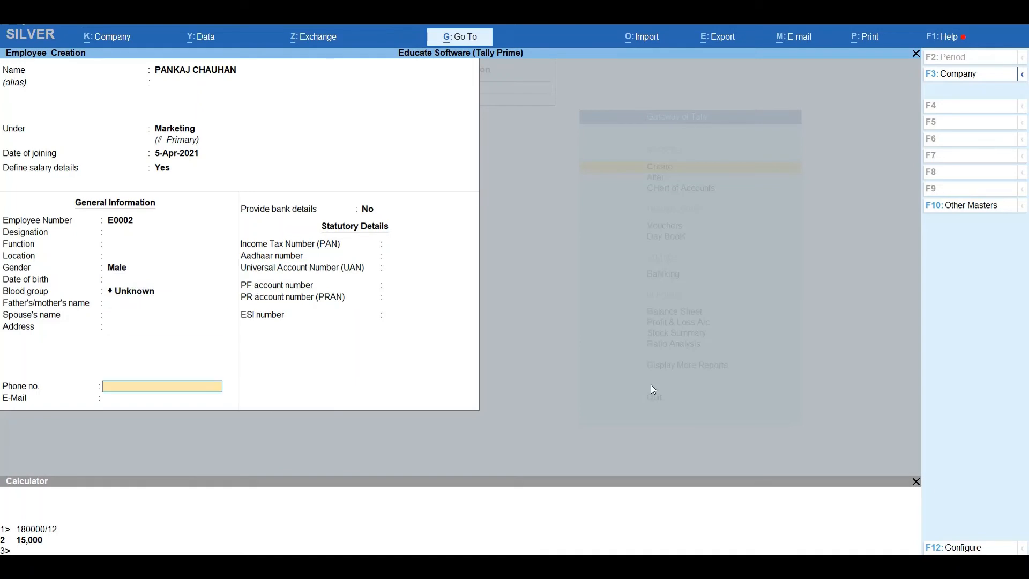
key(Return)
key(Return)
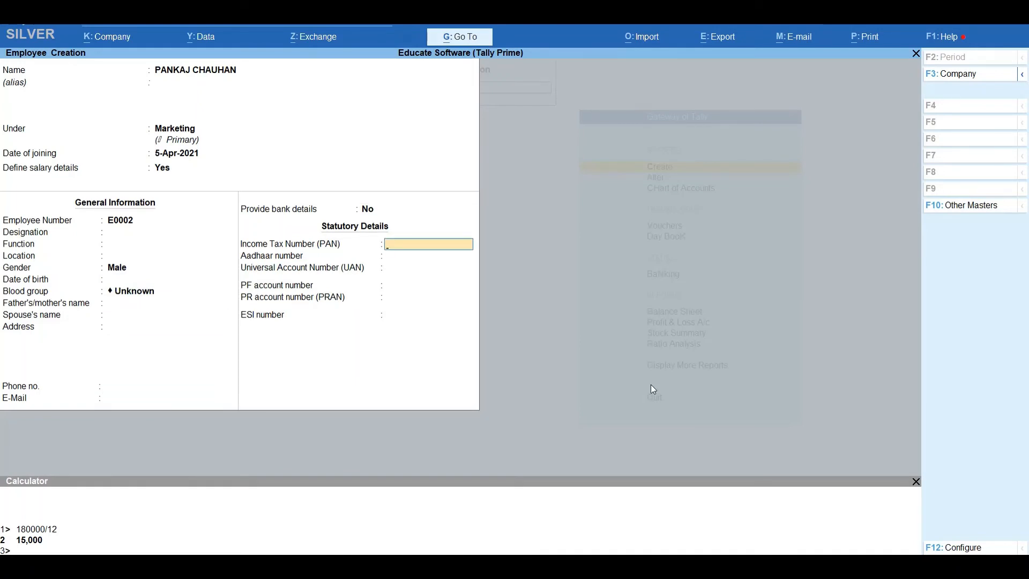
key(Return)
key(Return)
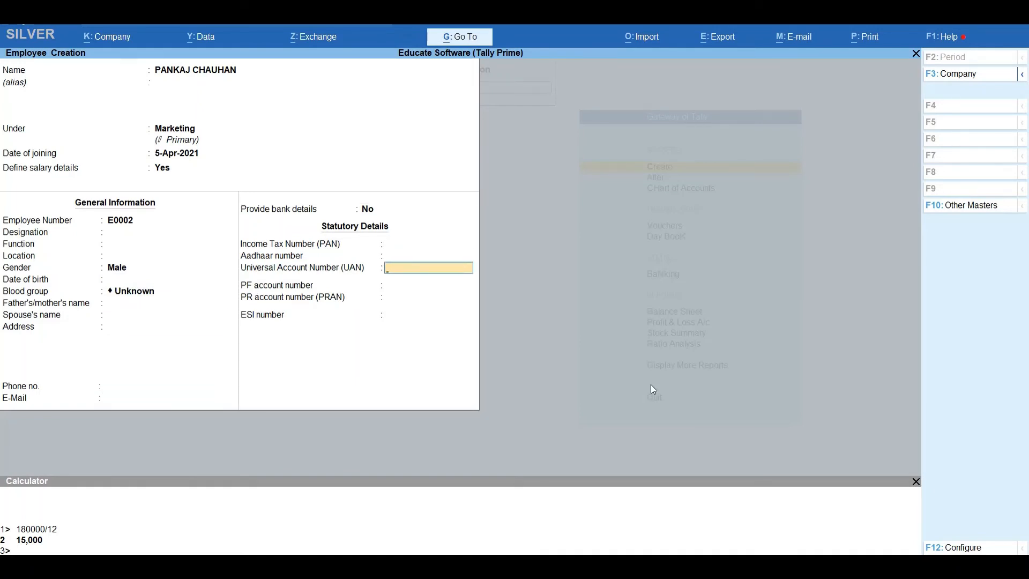
key(Return)
key(Return)
key(Return)
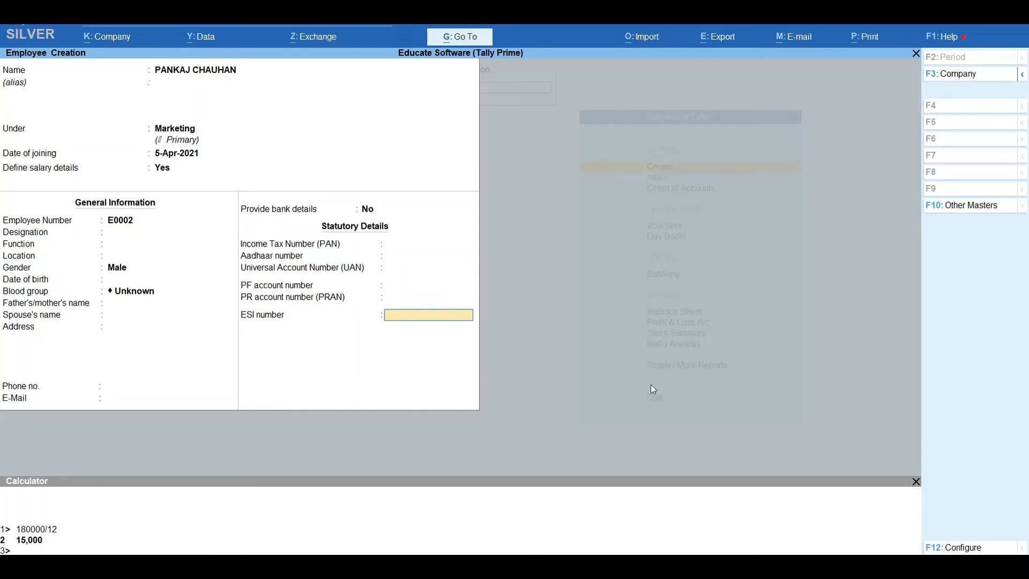
key(Return)
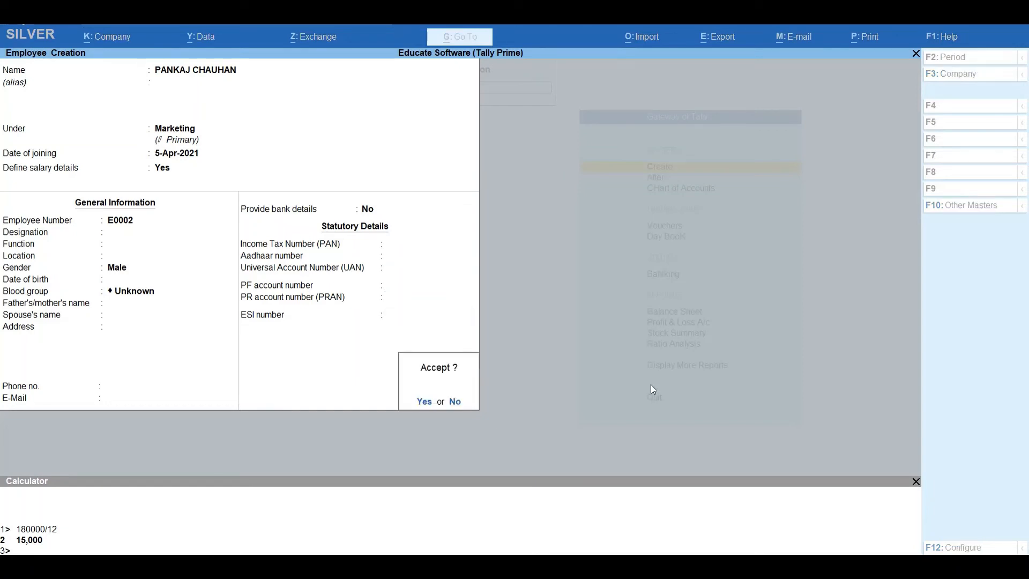
key(Return)
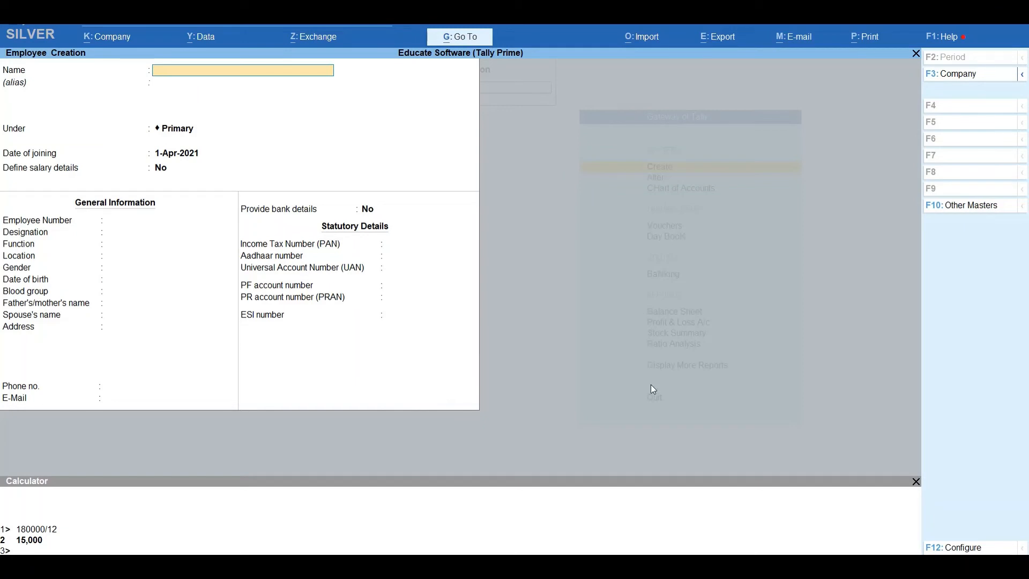
- Enter the next employee's full name, place the employee under the Sales group and keep 1-Apr-2021 as date of joining
text(SWATI SINGH)
key(Return)
key(Return)
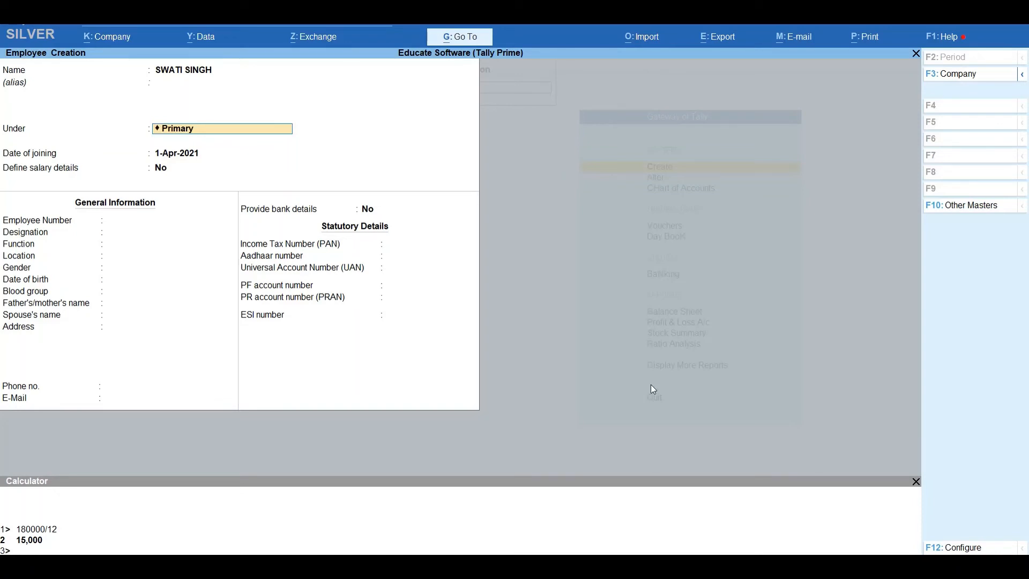
text(S)
key(Return)
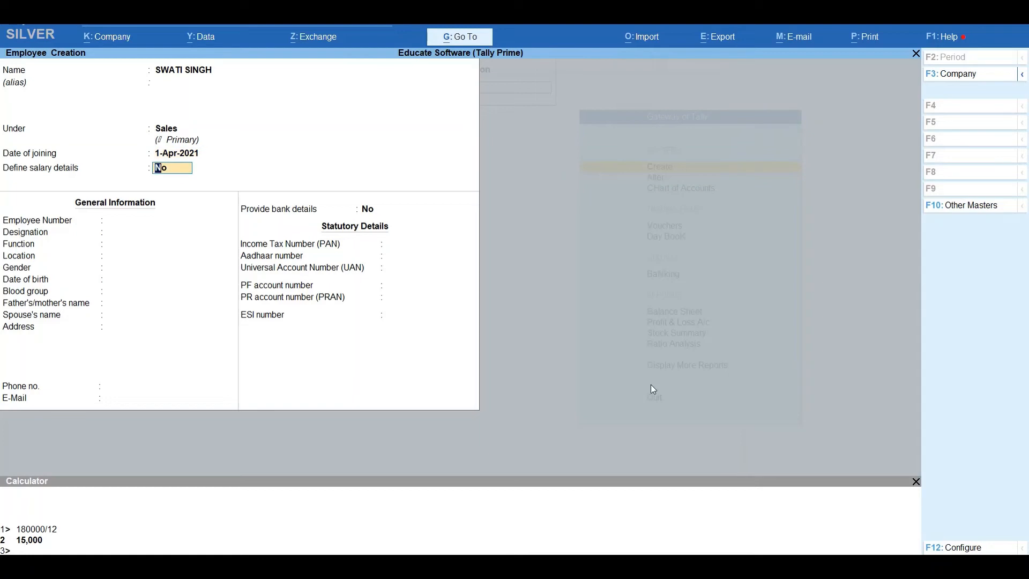
- Define salary details effective from 1-Apr-21 with the pay heads Basic, HRA and DA
text(y)
key(Return)
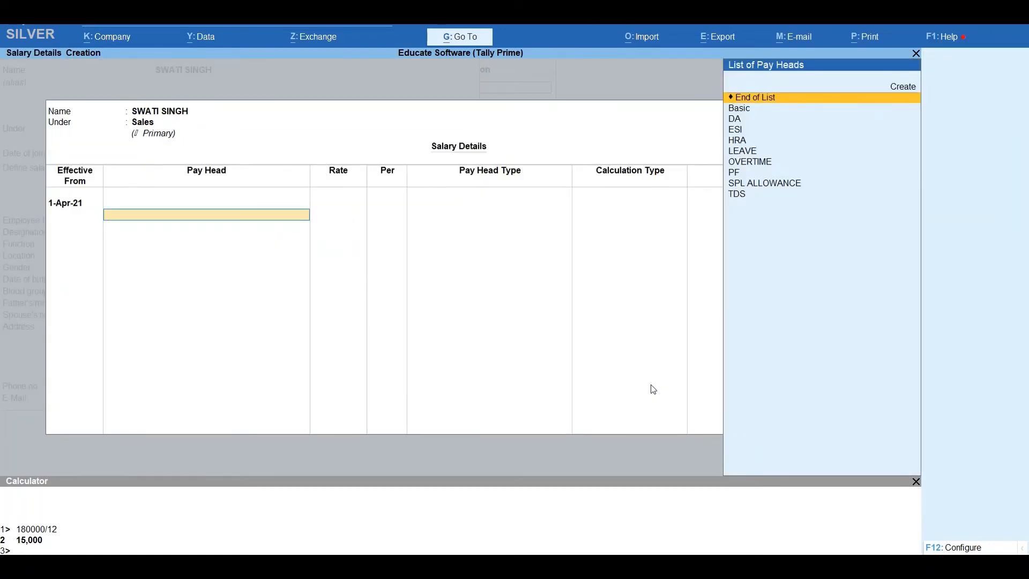
key(Down)
key(Return)
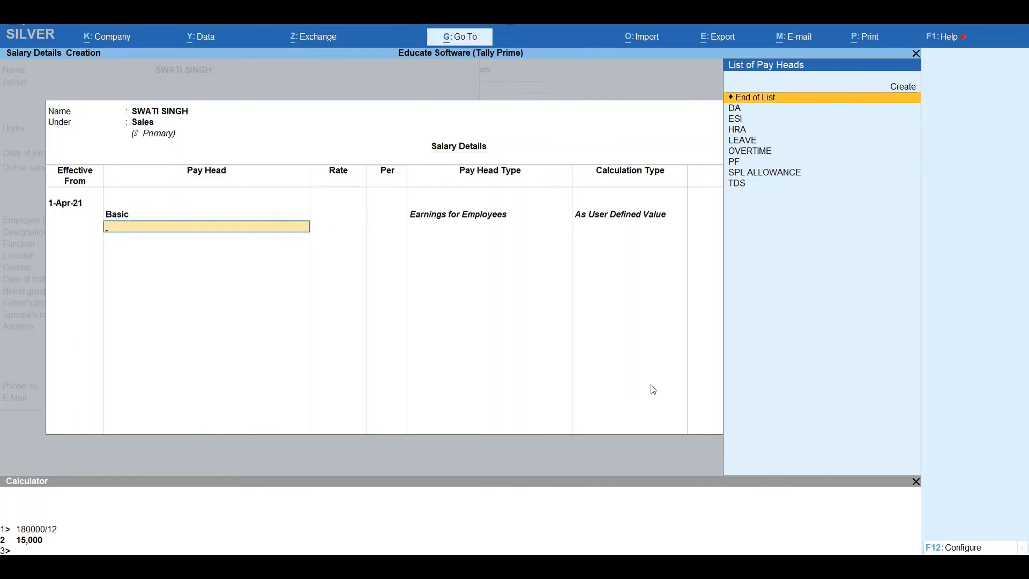
key(Down)
key(Down)
key(Down)
key(Return)
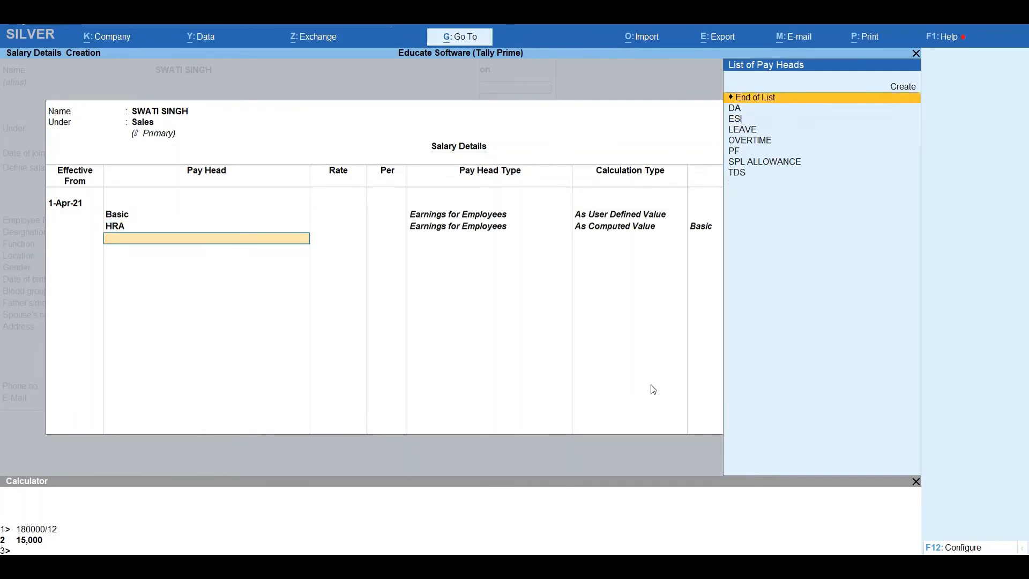
key(Down)
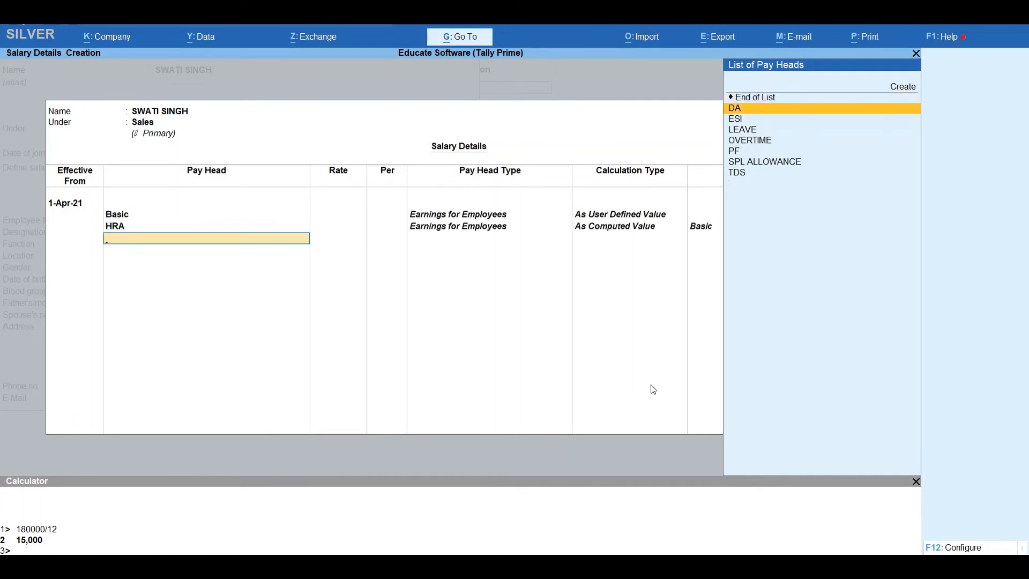
key(Return)
- Add the SPL ALLOWANCE pay head below DA for the Sales employee
key(Down)
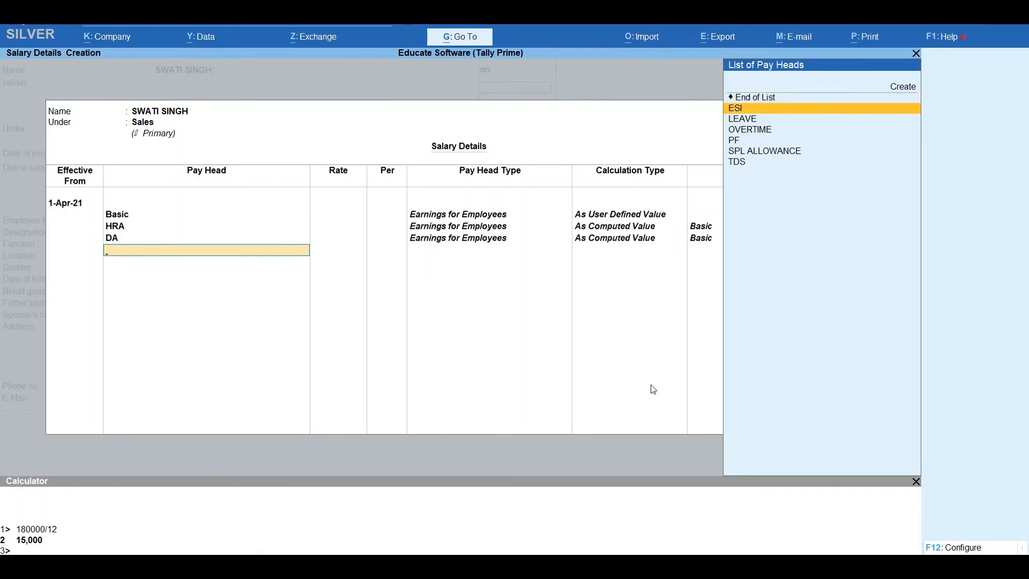
key(Down)
key(Down)
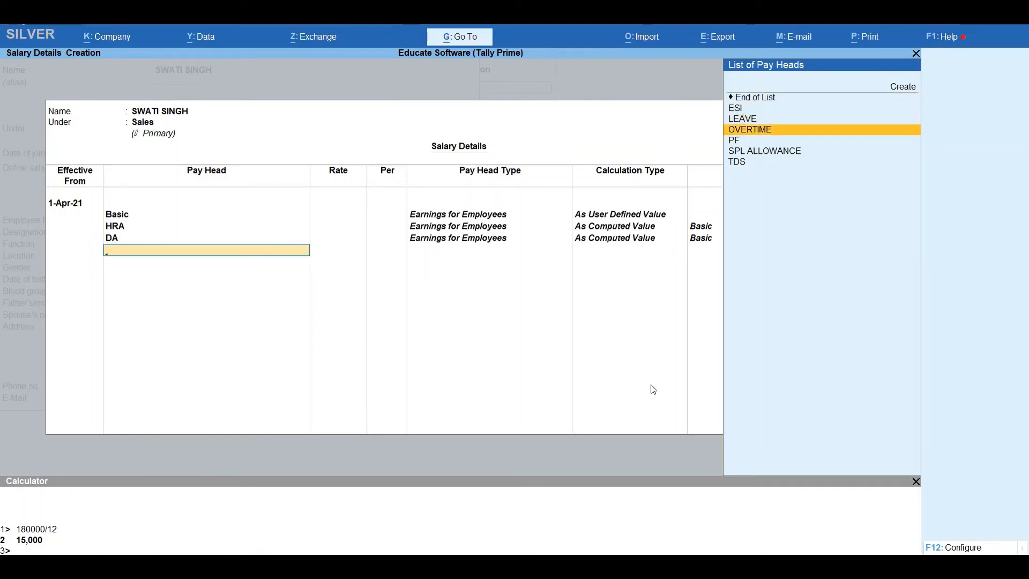
key(Down)
key(Down)
key(Return)
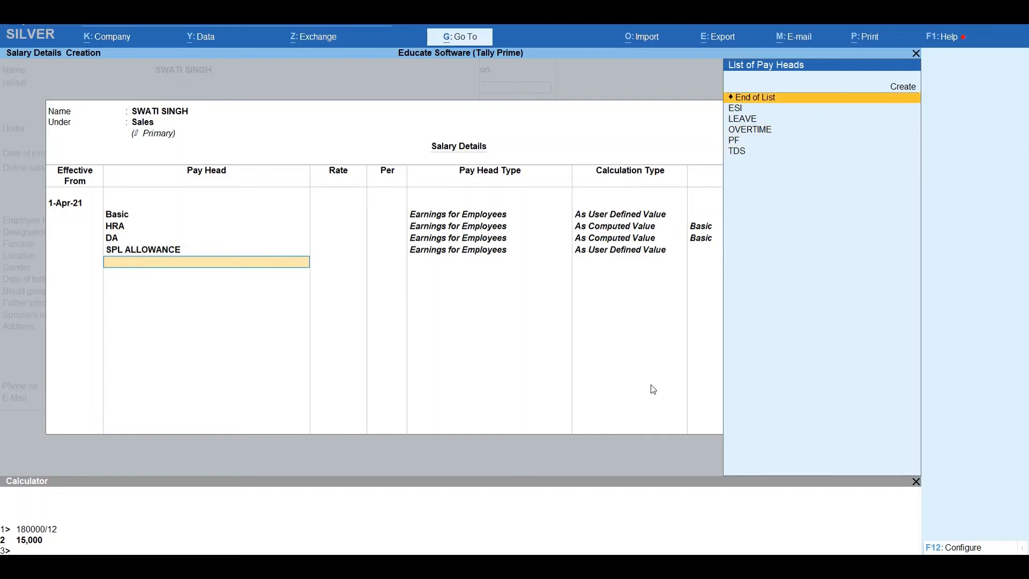
- Add the OVERTIME pay head below SPL ALLOWANCE with a rate of 250 per hrs
key(Down)
key(Down)
key(Down)
key(Return)
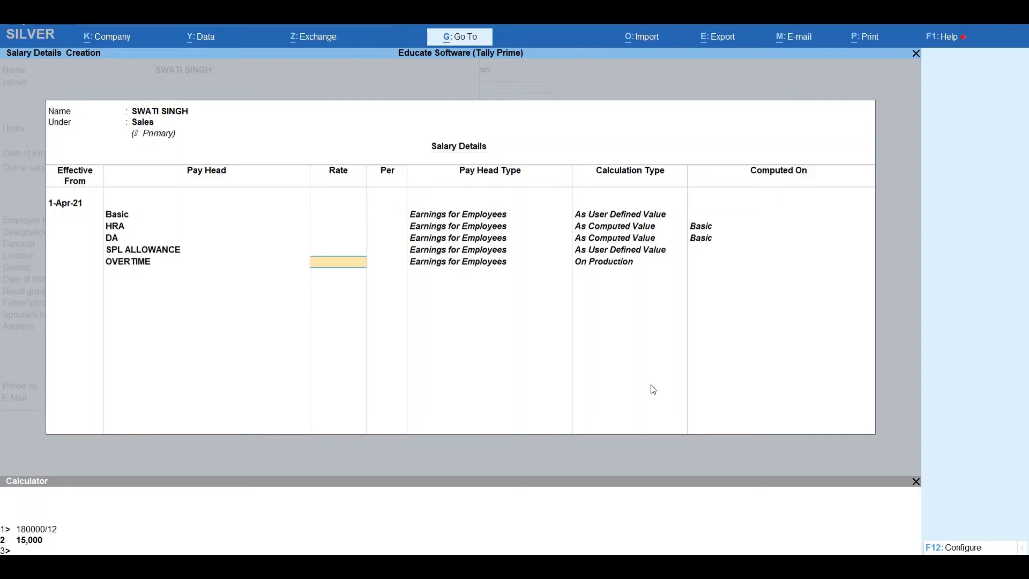
text(250)
key(Return)
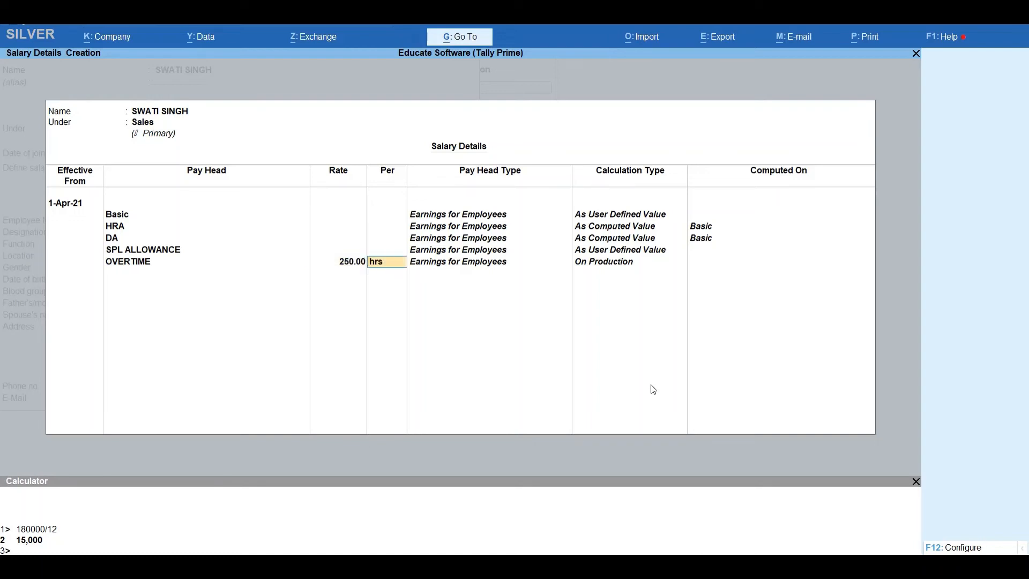
key(Return)
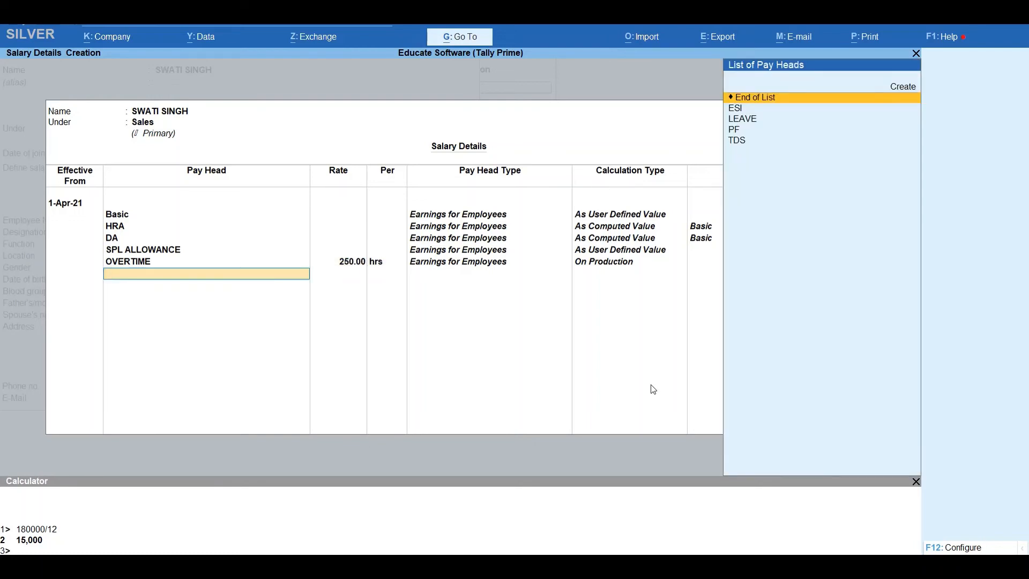
- Add the LEAVE pay head below OVERTIME with a rate of 125 per Days
key(Down)
key(Down)
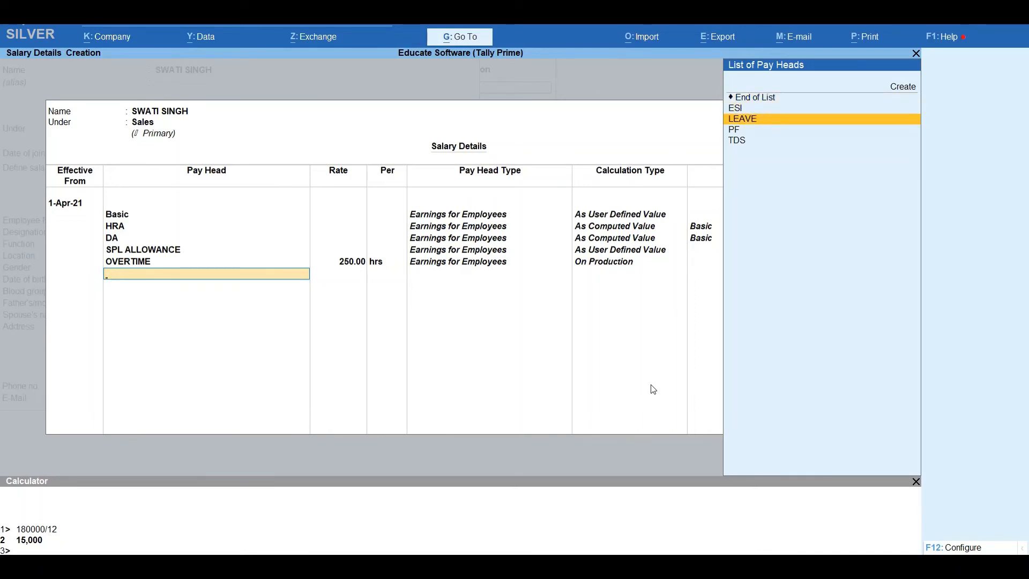
key(Return)
text(125)
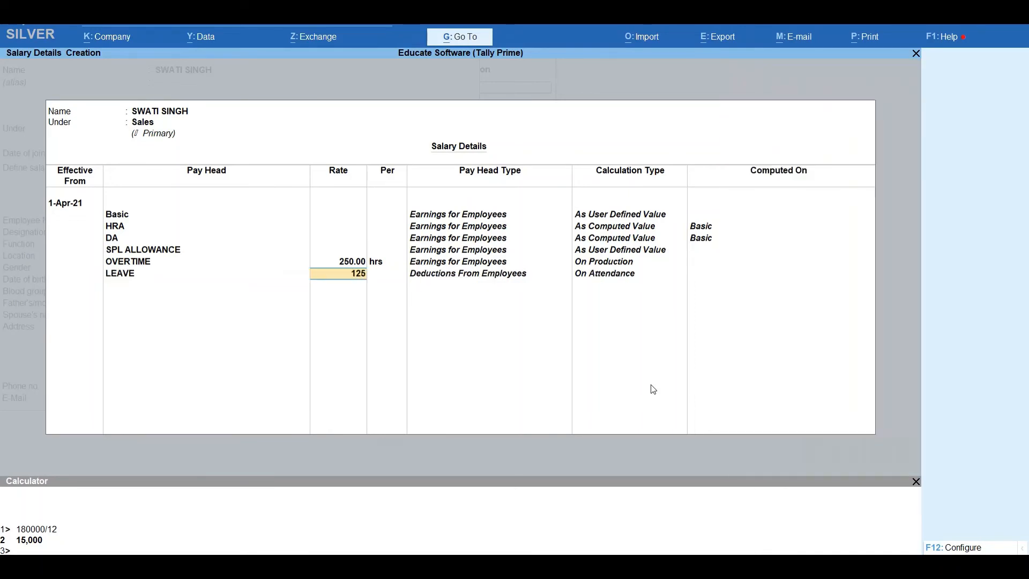
key(Return)
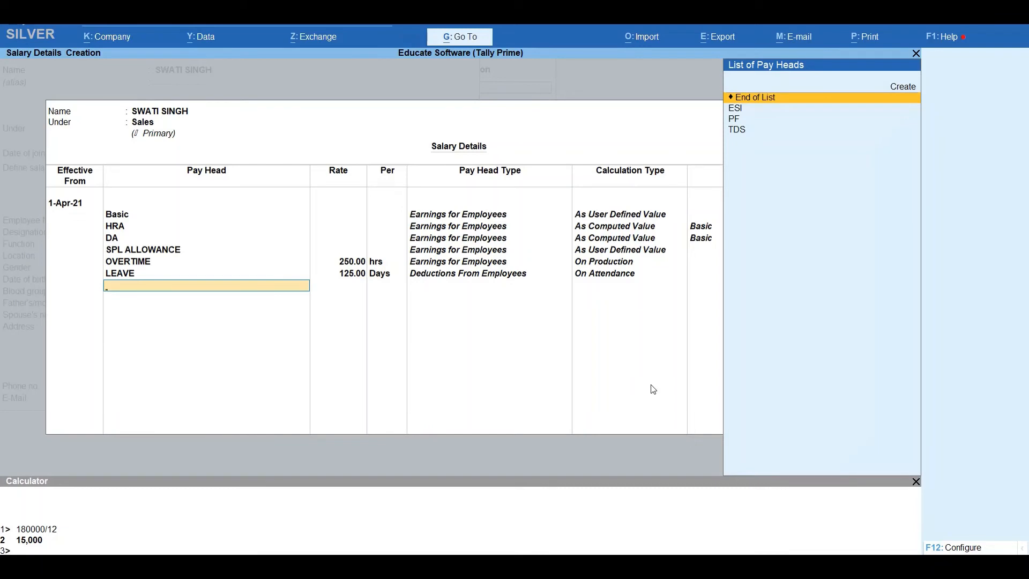
- Add the PF pay head below LEAVE in the Sales employee's salary details
key(Down)
key(Down)
key(Return)
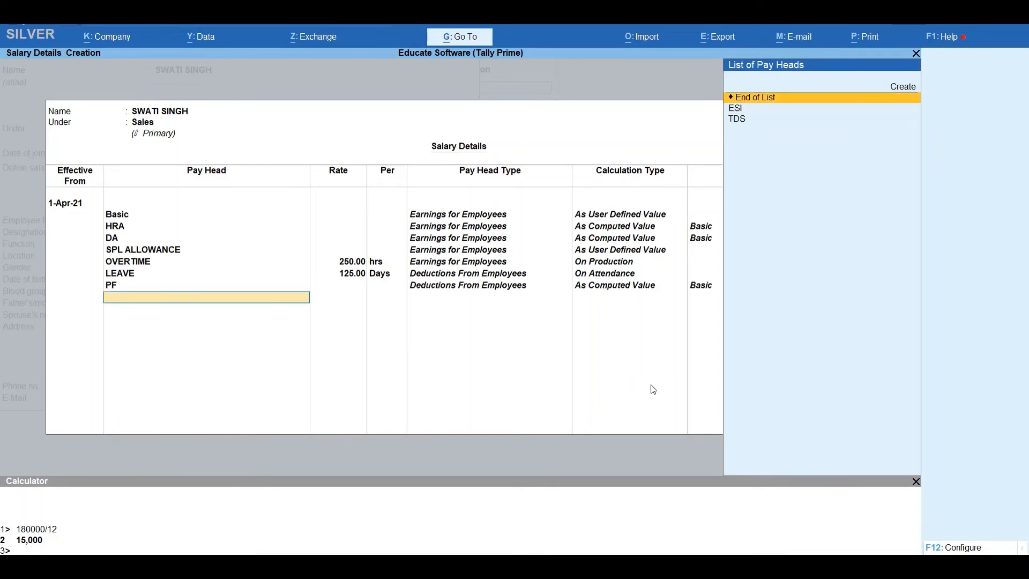
- Add the ESI and TDS pay heads below PF and finish the Sales employee's salary details
key(Down)
key(Return)
key(Down)
key(Return)
key(Return)
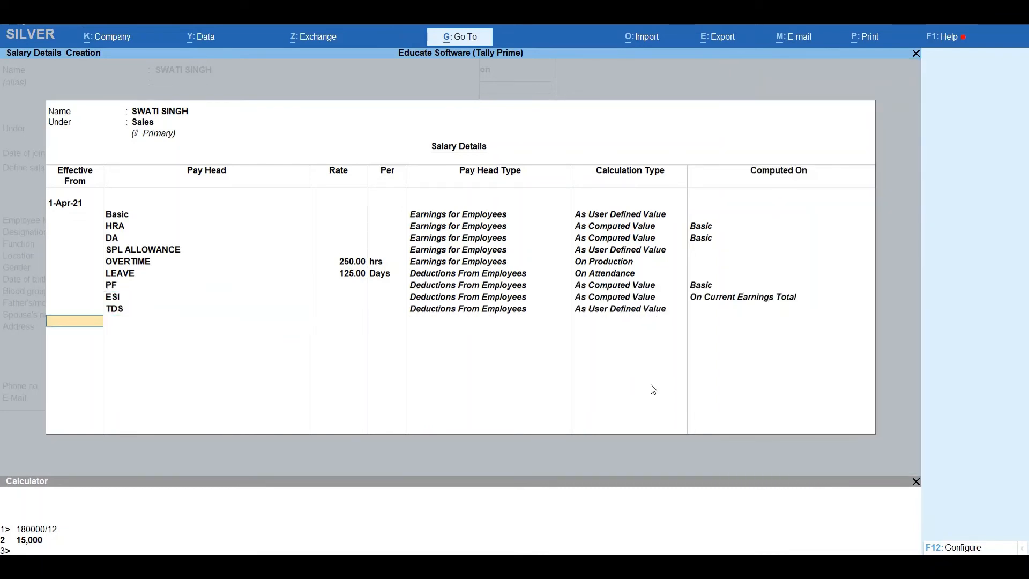
key(Return)
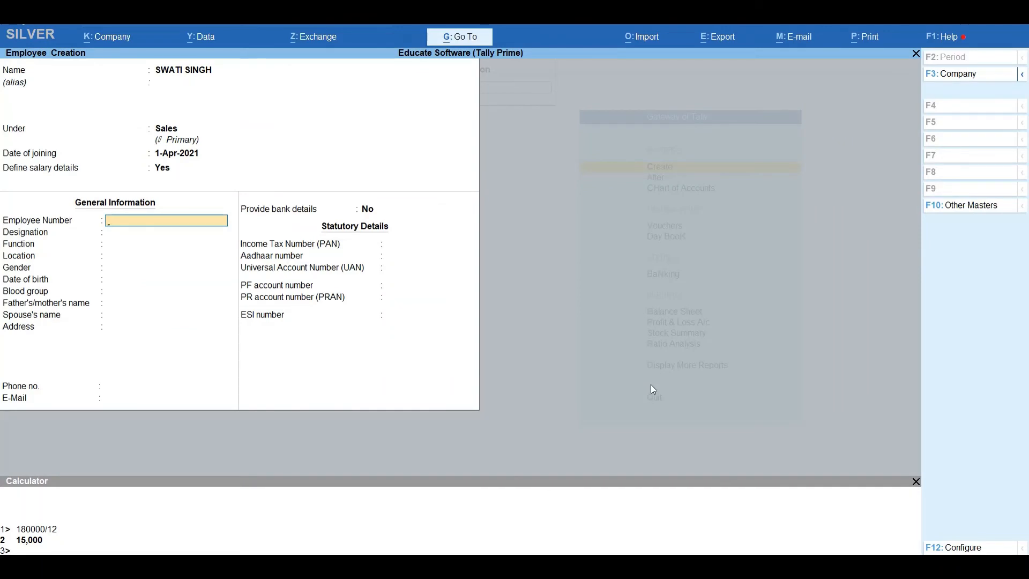
- Enter the Sales employee's employee number and set the gender to Female, leaving designation, function and location blank
text(E0003)
key(BackSpace)
key(BackSpace)
text(3)
key(Return)
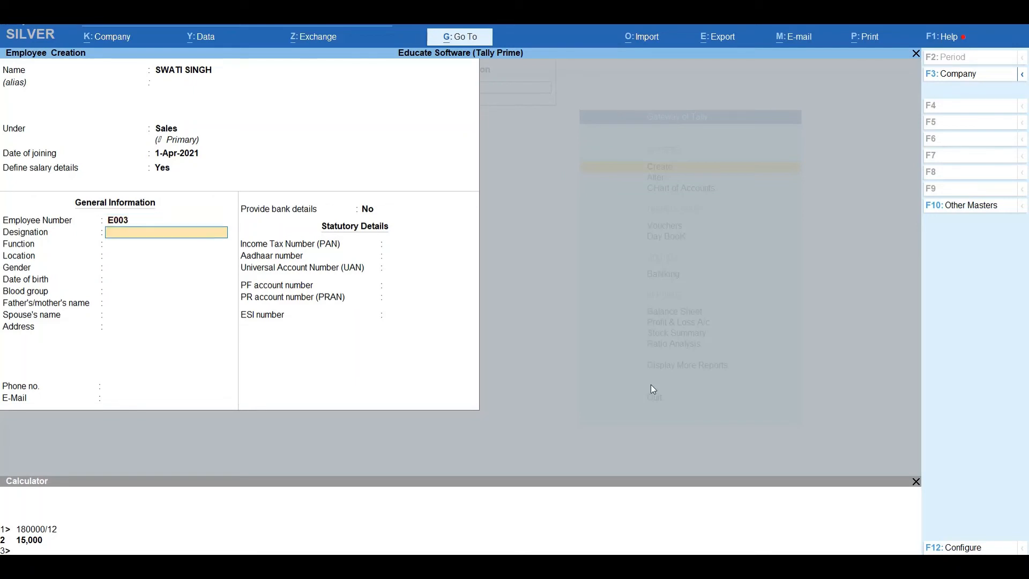
key(Return)
key(Return)
key(Return)
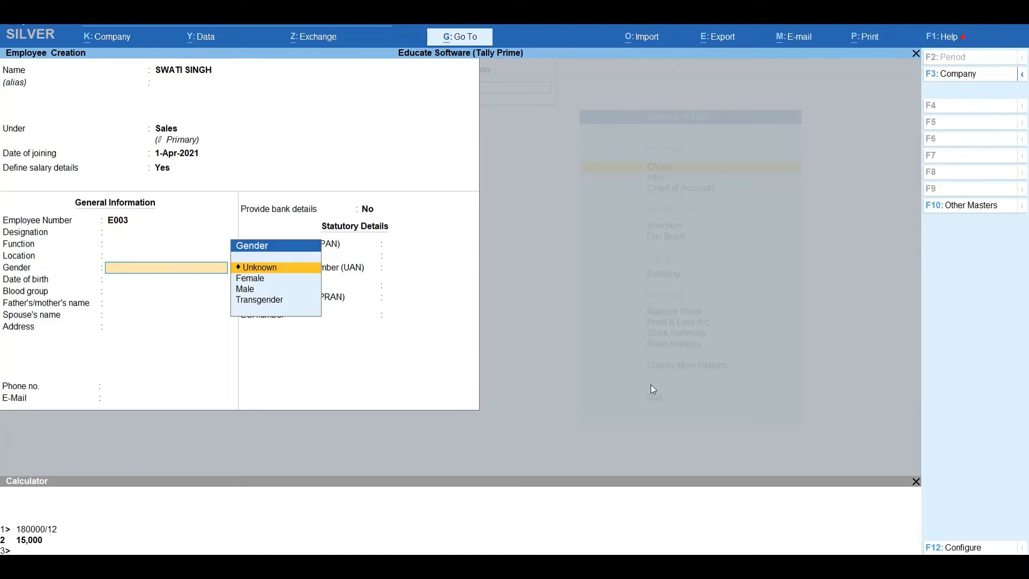
key(Return)
key(BackSpace)
key(Down)
key(Return)
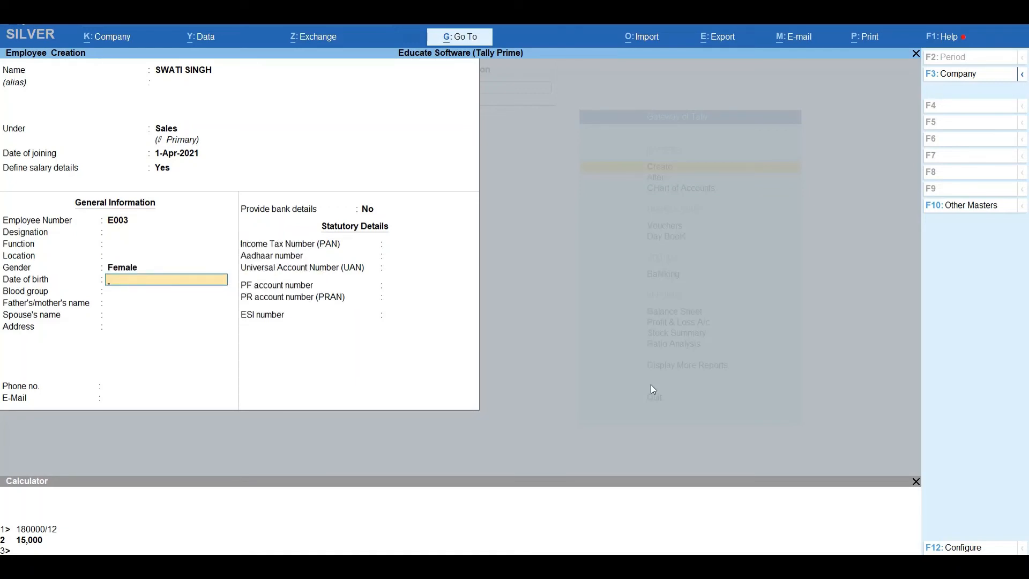
- Set the blood group to Unknown, leave the remaining general and statutory details blank, and save the Sales employee
key(Return)
key(Return)
key(Return)
key(Return)
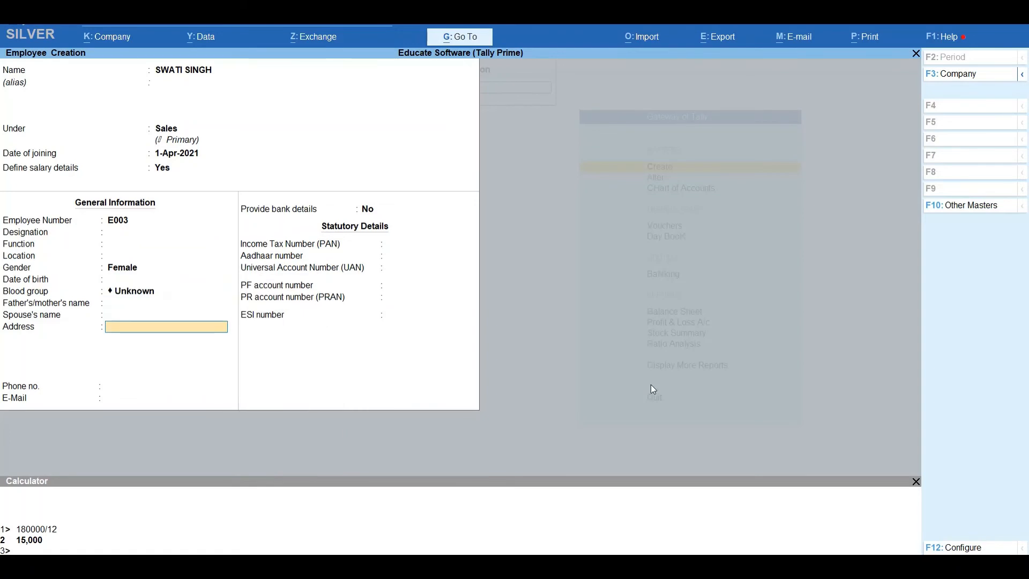
key(Return)
key(Return)
key(Return)
key(Return)
key(Return)
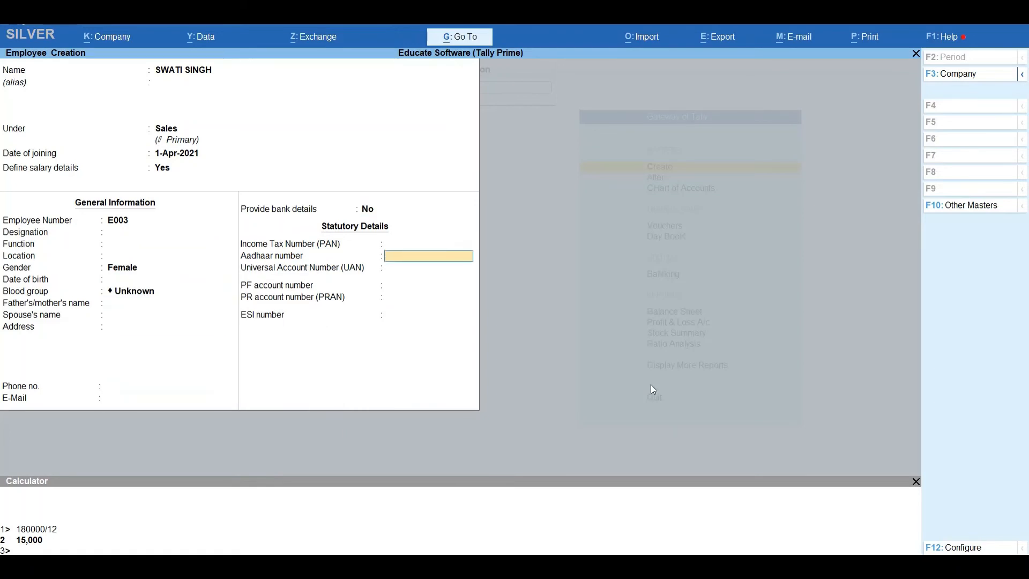
key(Return)
key(Return)
key(Return)
key(Return)
key(Return)
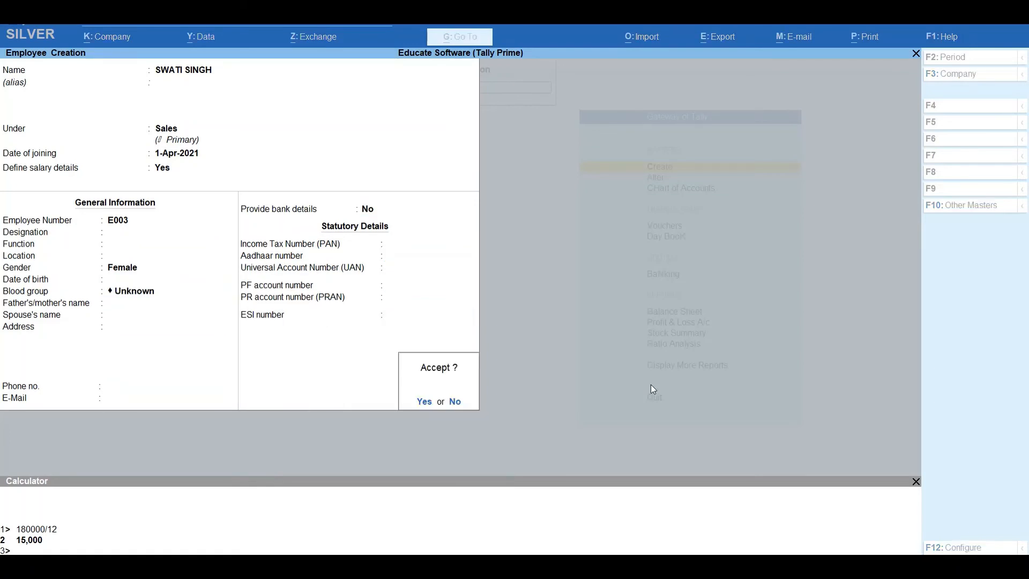
key(Return)
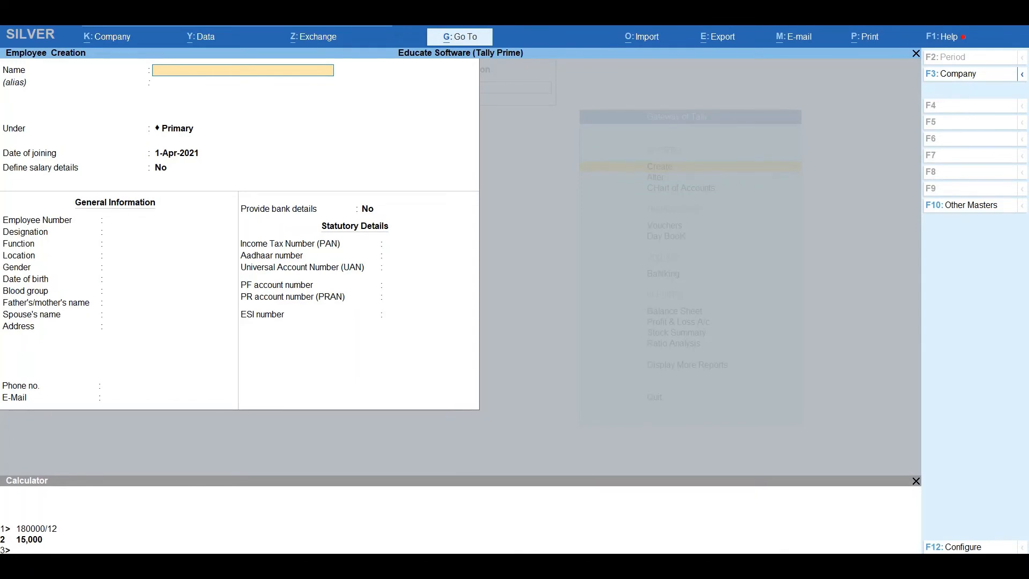
- Leave master creation and open a new Attendance voucher
key(Escape)
key(y)
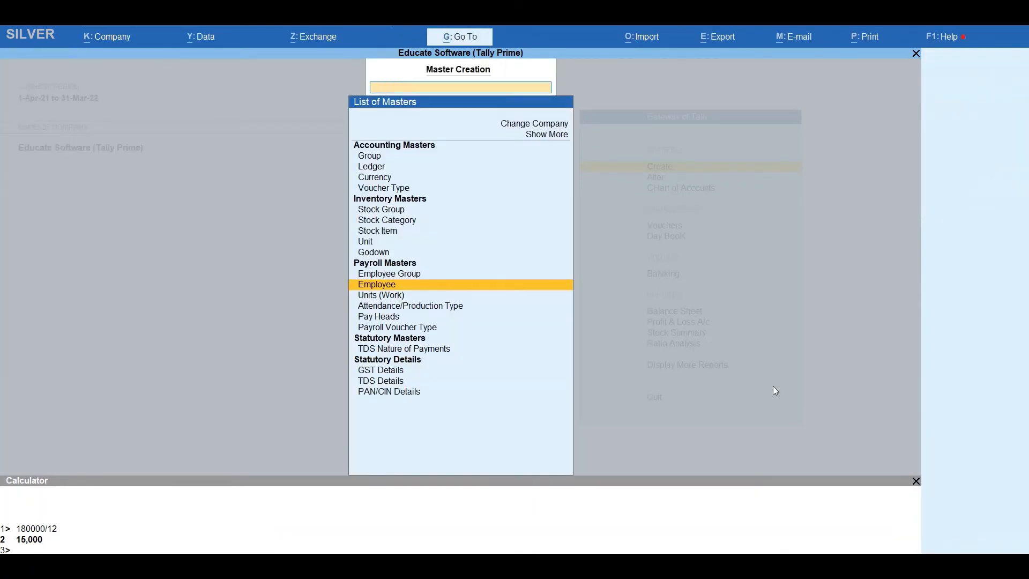
key(Down)
key(Down)
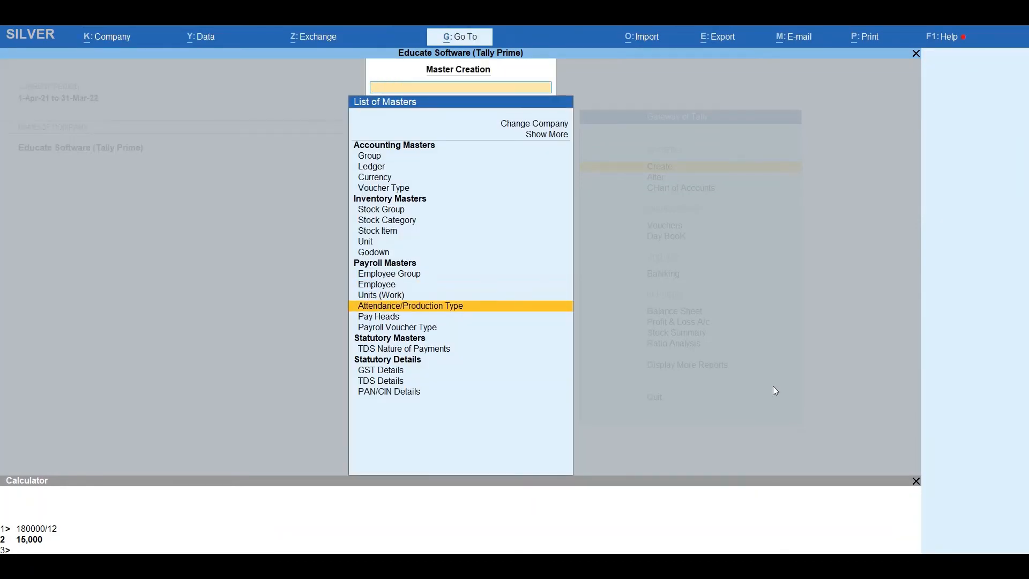
key(Escape)
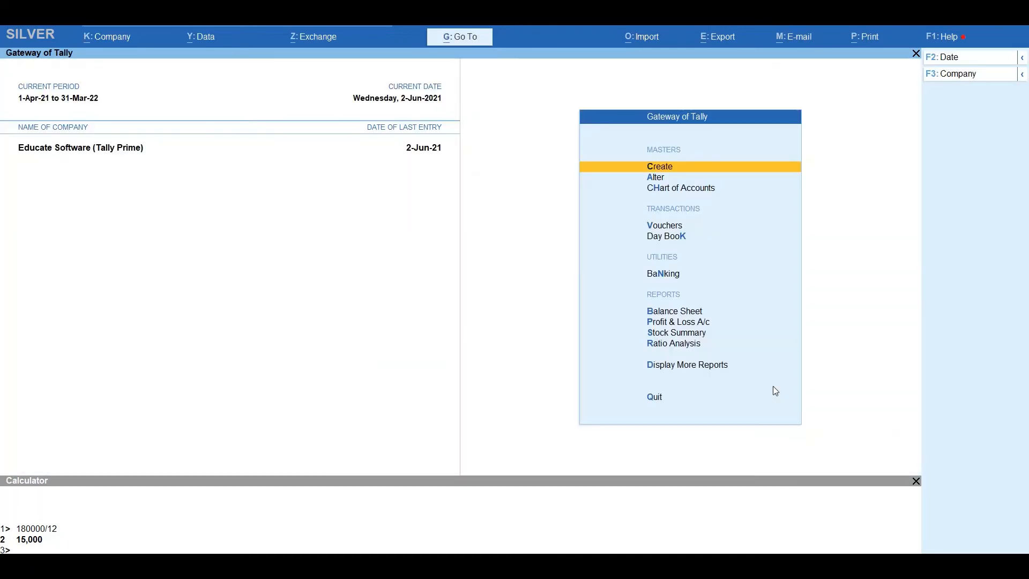
key(v)
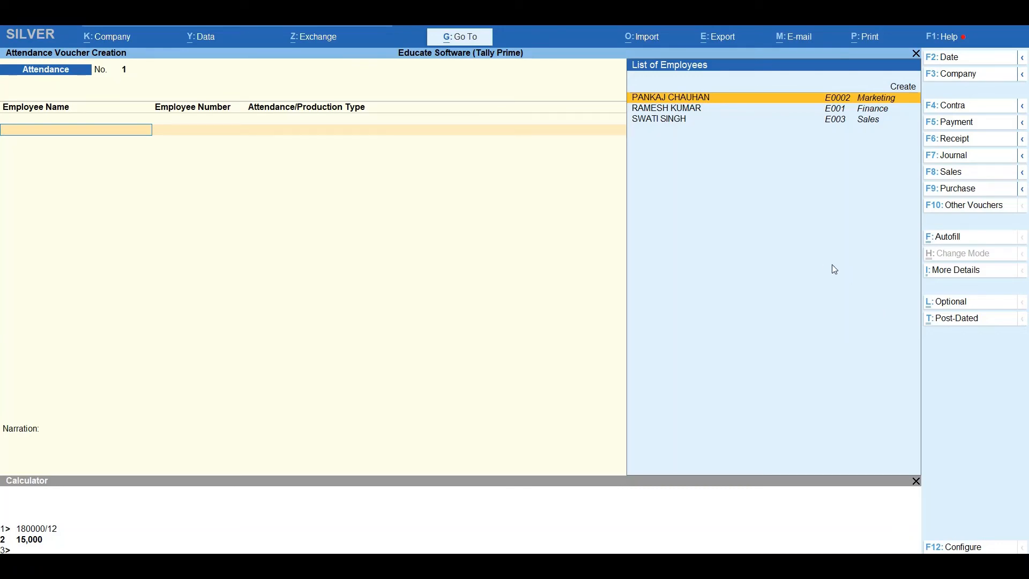
key(alt)
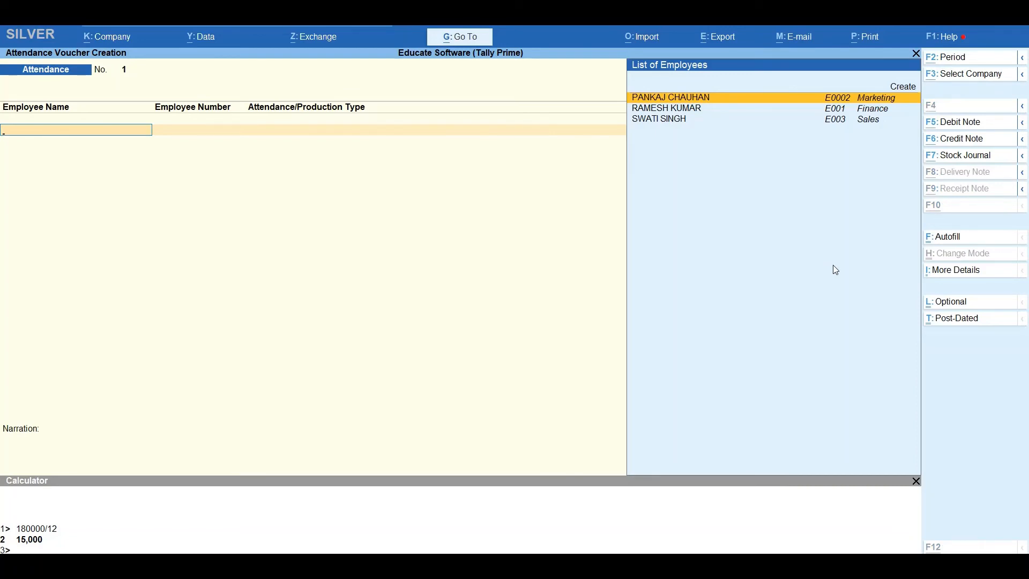
key(ctrl)
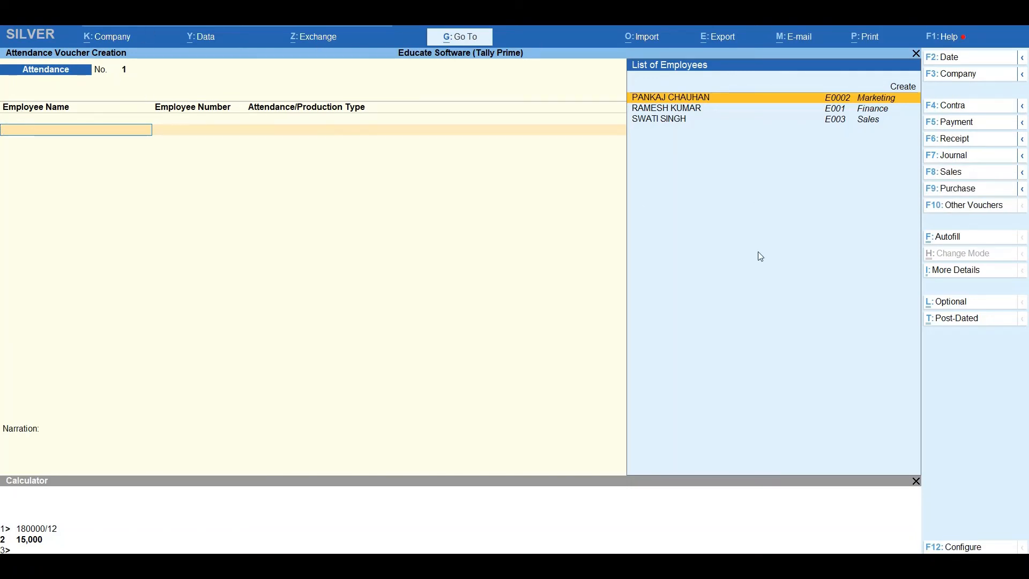
- Record 5 Days of LEAVE for the Marketing employee in the attendance voucher
key(Return)
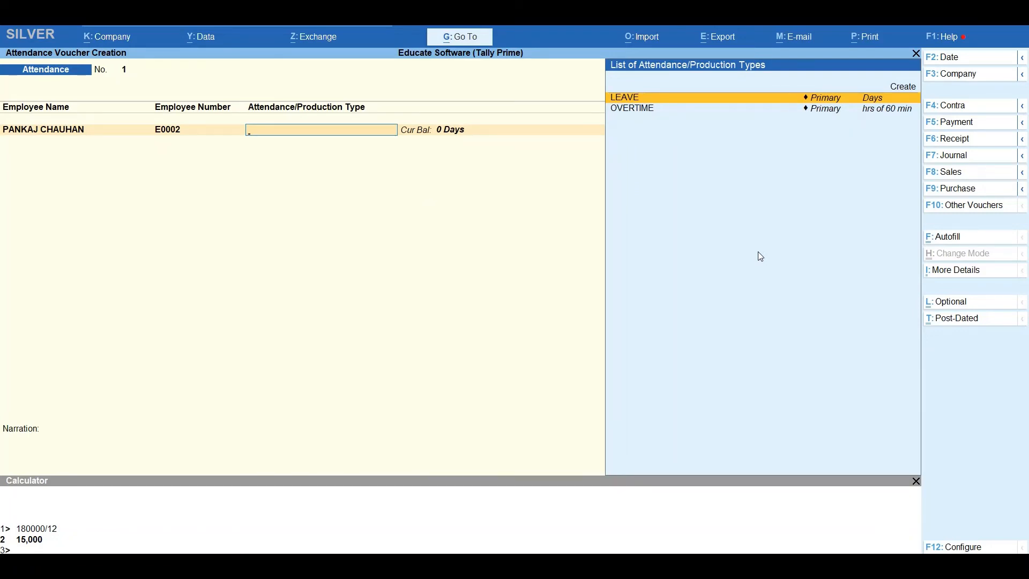
key(Return)
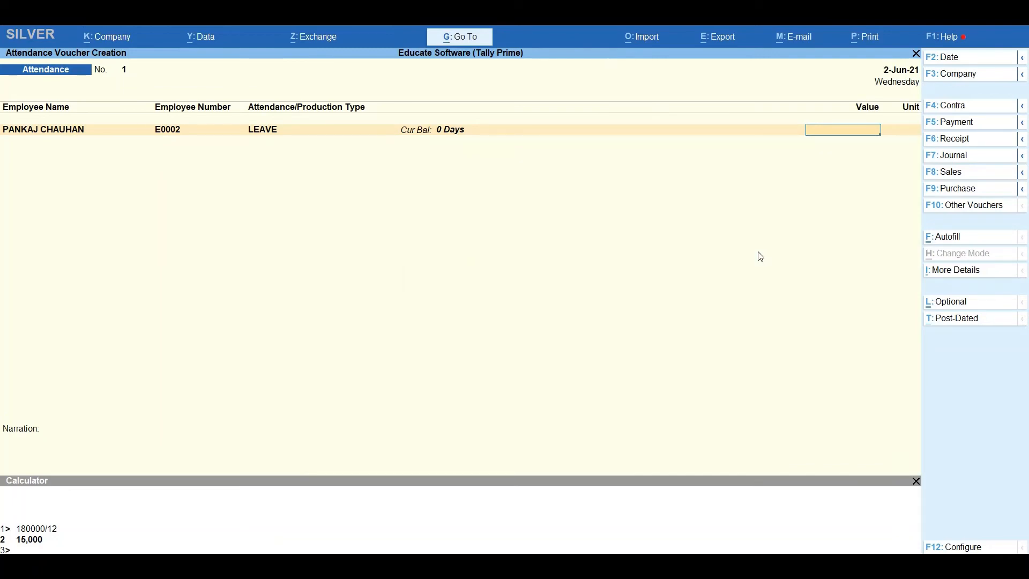
text(5)
key(Return)
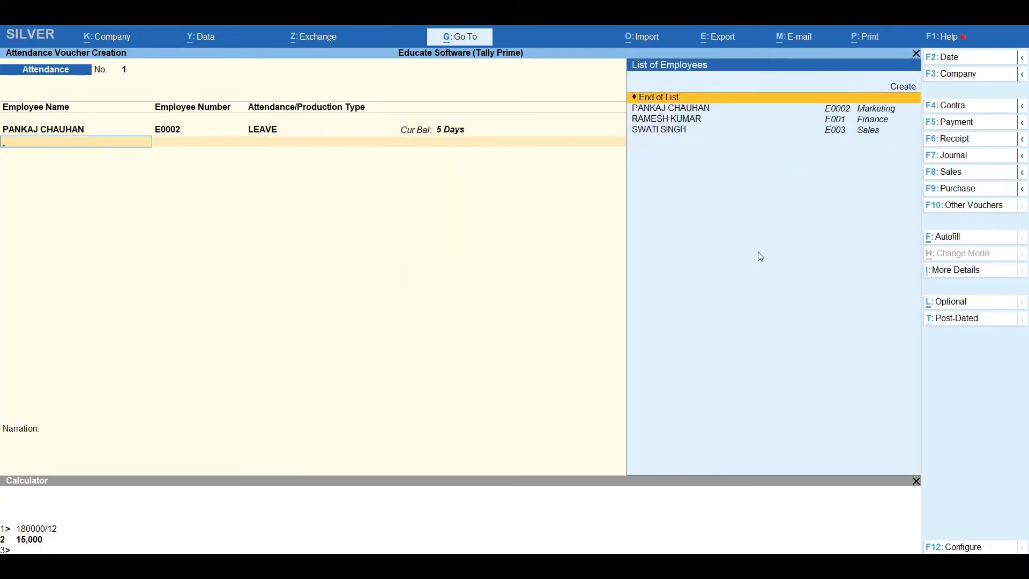
- Record 2 Days of LEAVE for the Finance employee on the next voucher line
key(Down)
key(Down)
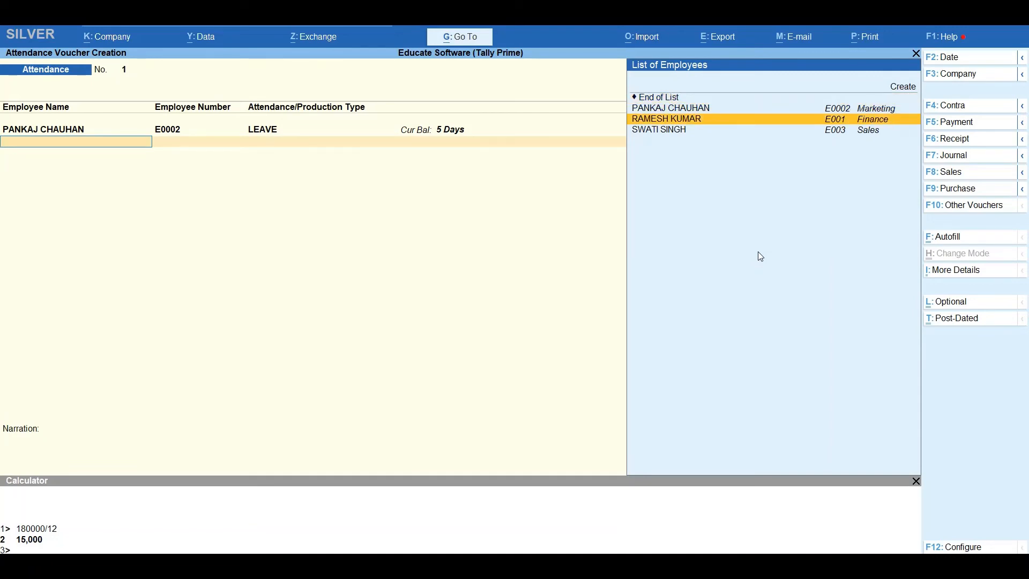
key(Return)
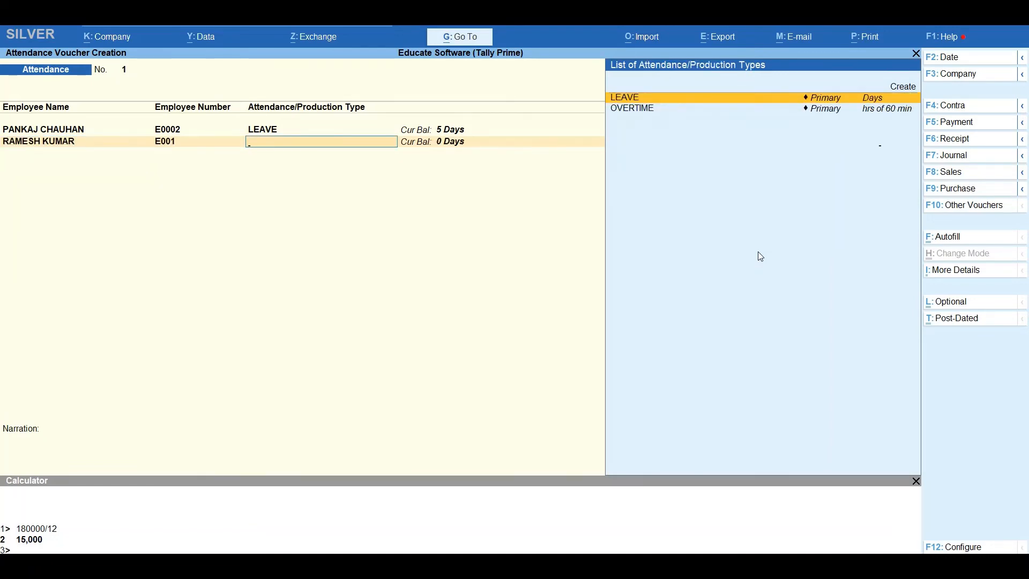
key(Return)
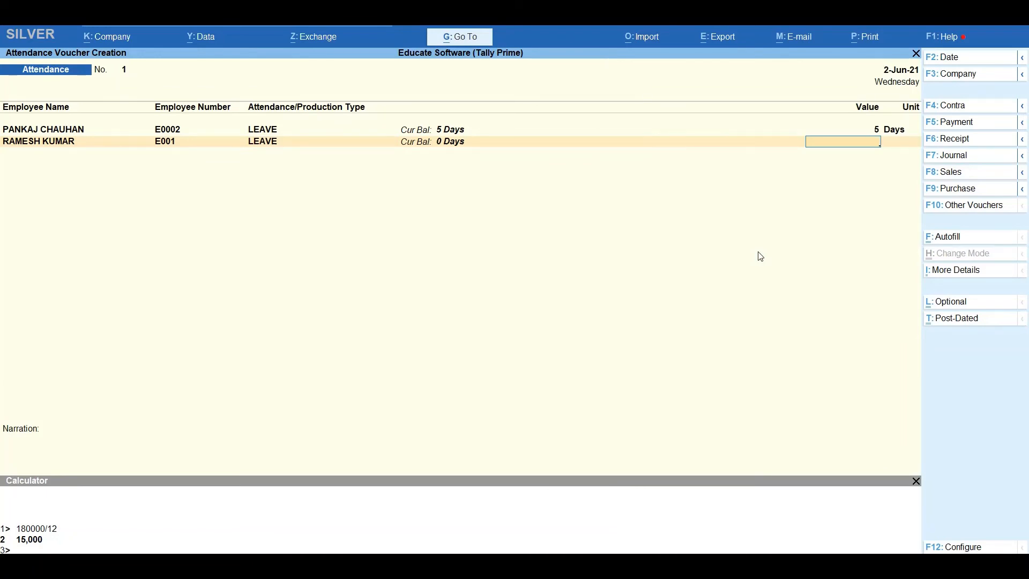
text(2)
key(Return)
- Record 4 Days of LEAVE for the Sales employee on the next voucher line
key(Down)
key(Down)
key(Down)
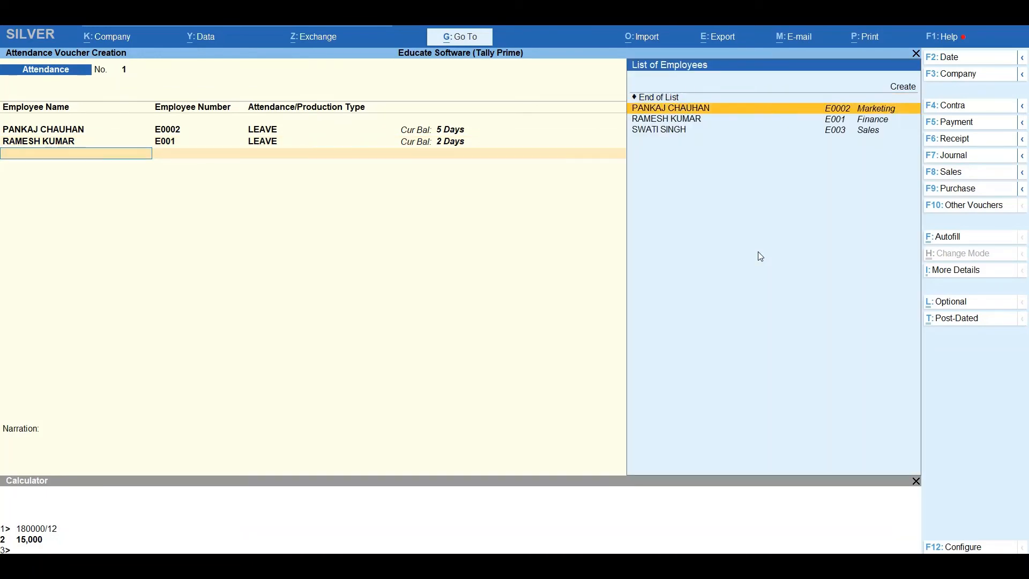
key(Return)
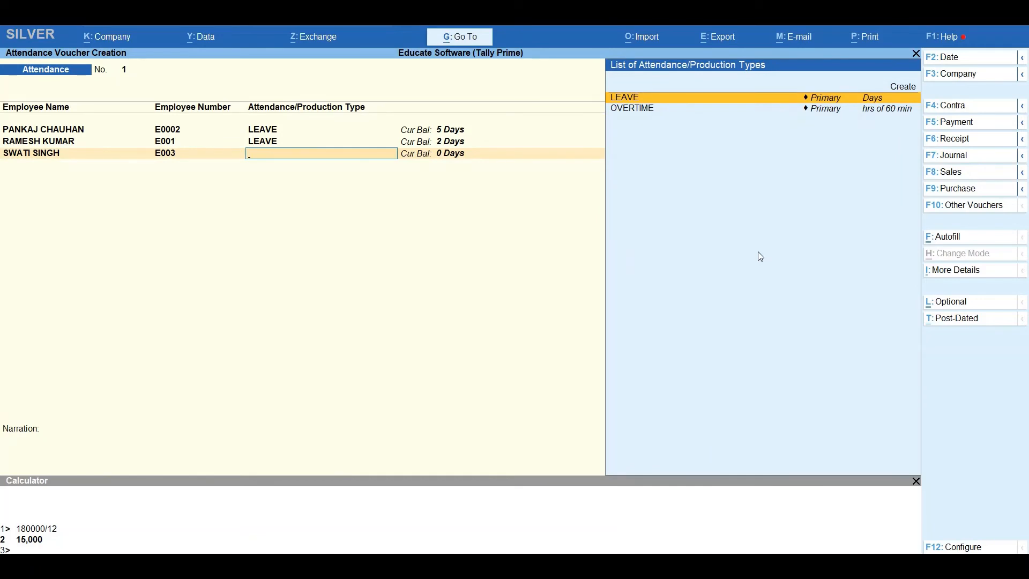
key(Return)
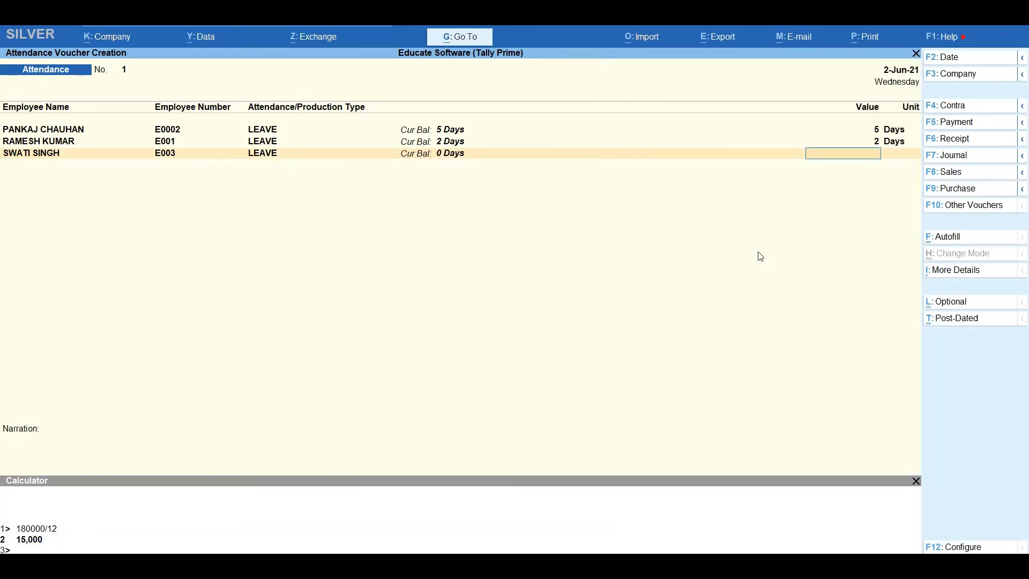
text(4)
key(Return)
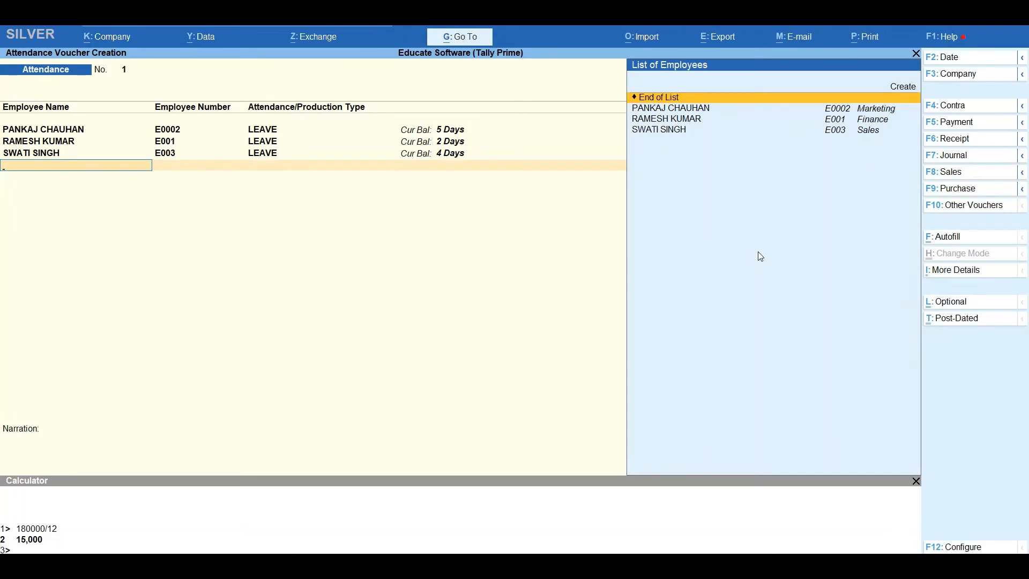
- Record 30 hrs of OVERTIME for the Marketing employee below the leave entries
key(Down)
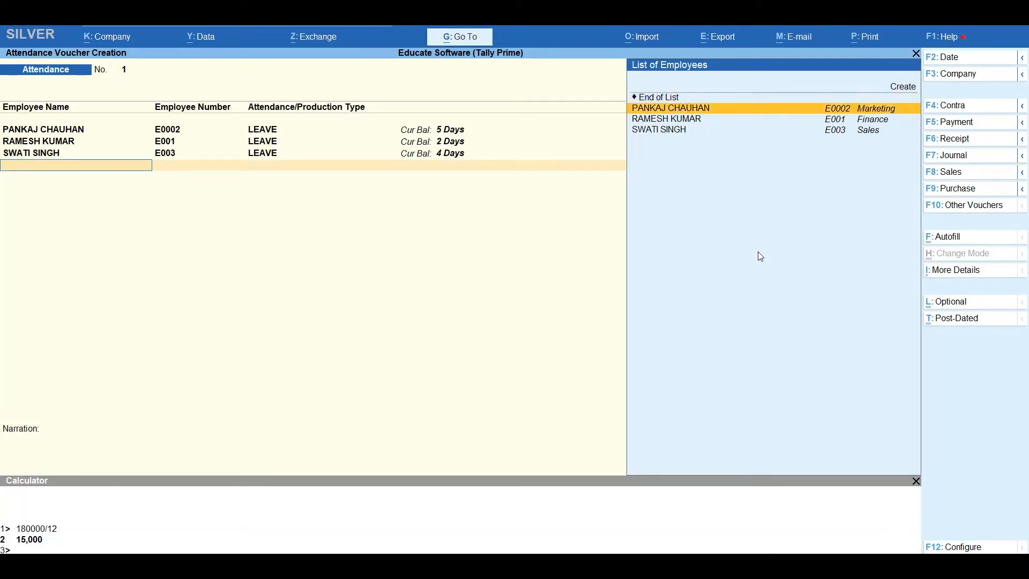
key(Return)
key(Down)
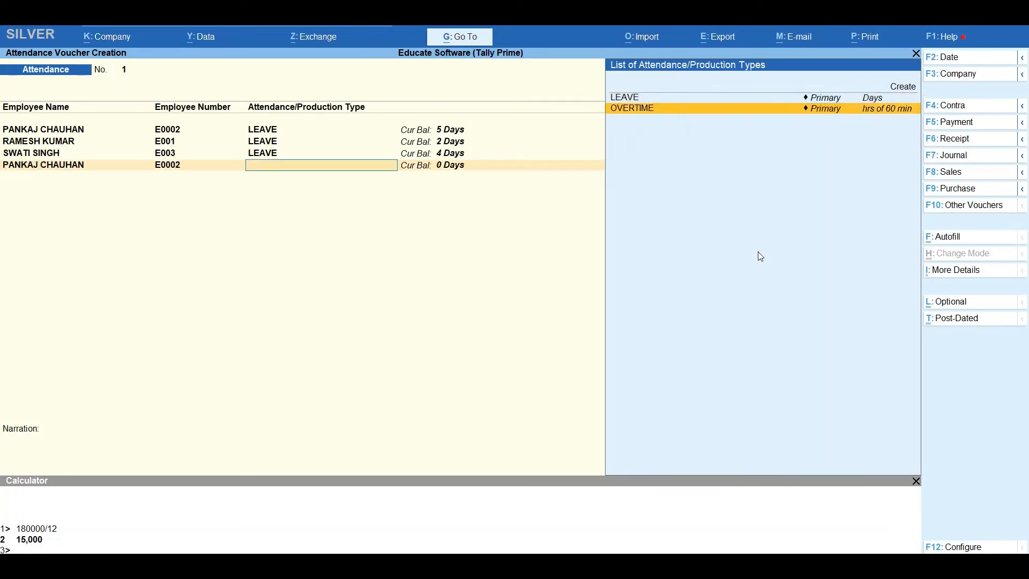
key(Return)
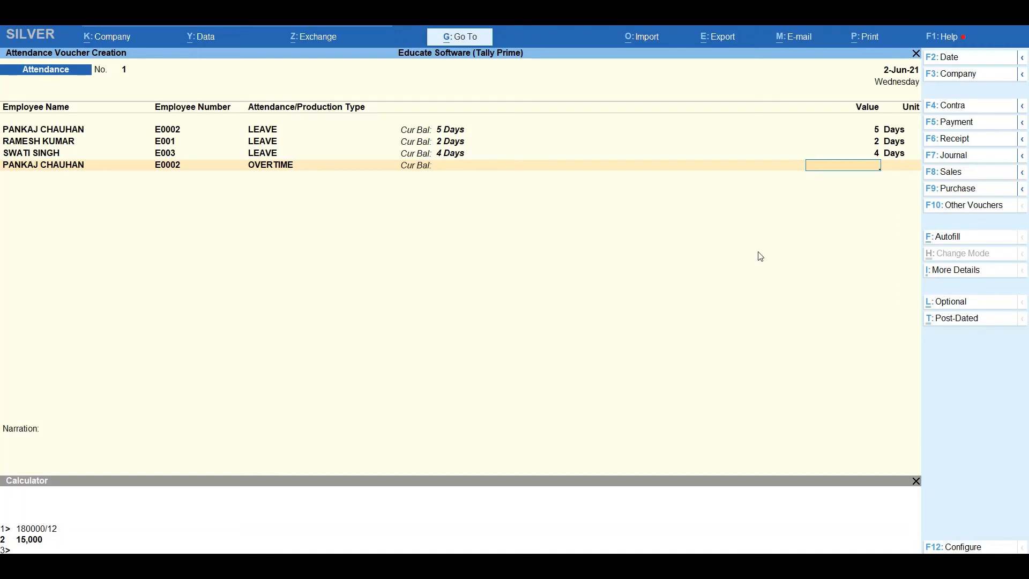
text(30)
key(Return)
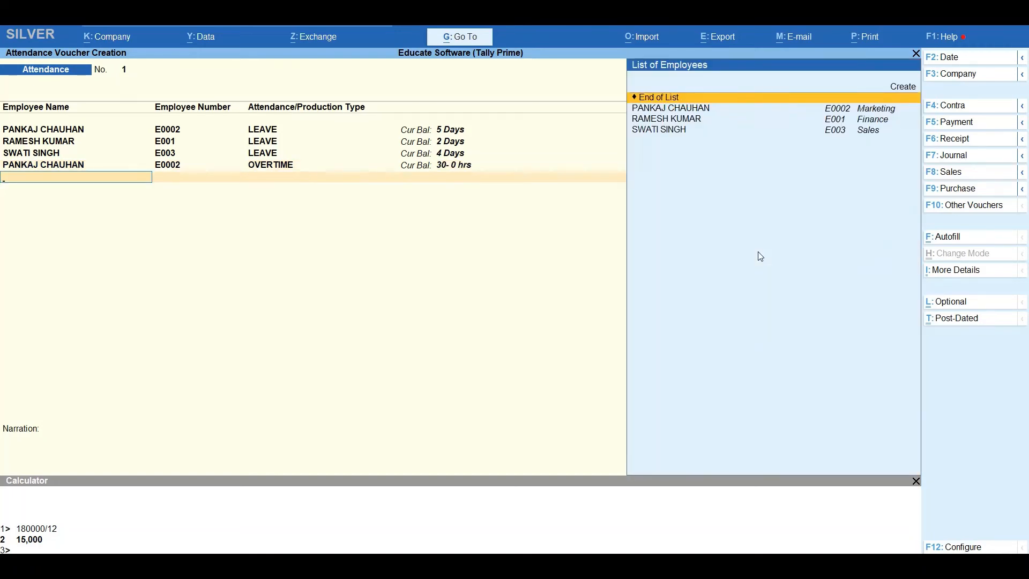
- Record 60 hrs of OVERTIME for the Finance employee on the next voucher line
key(Down)
key(Down)
key(Return)
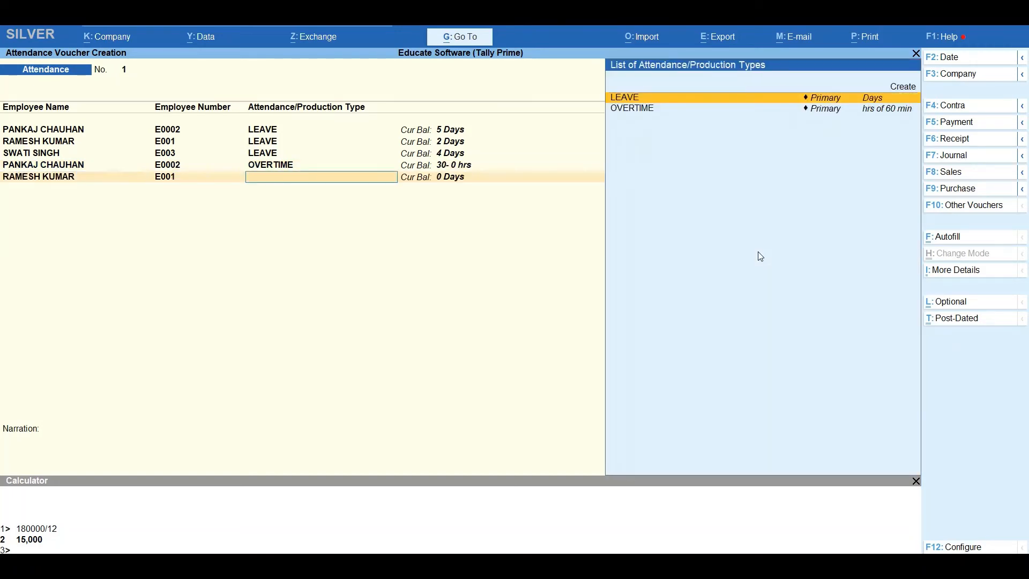
key(Down)
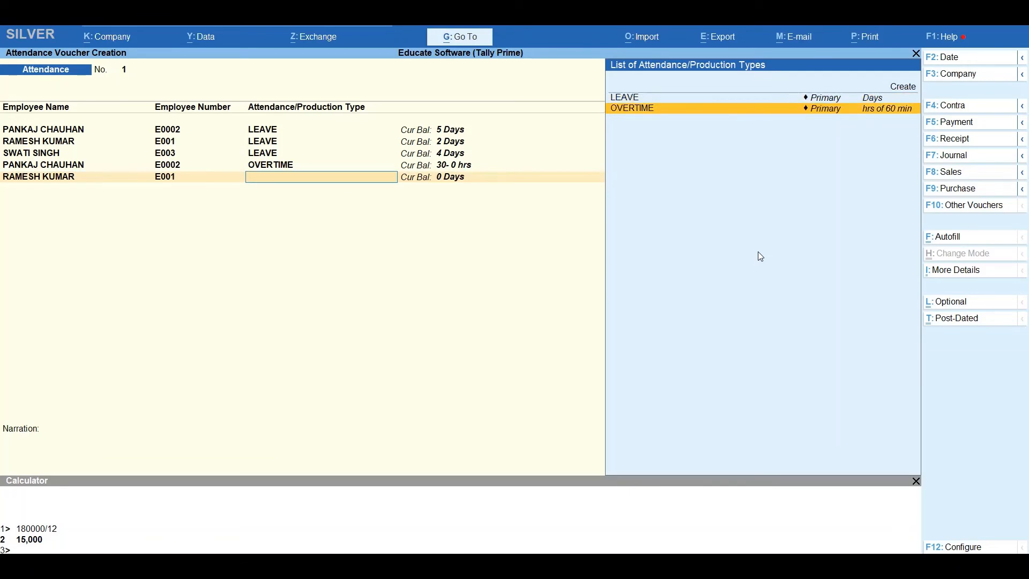
key(Return)
text(60)
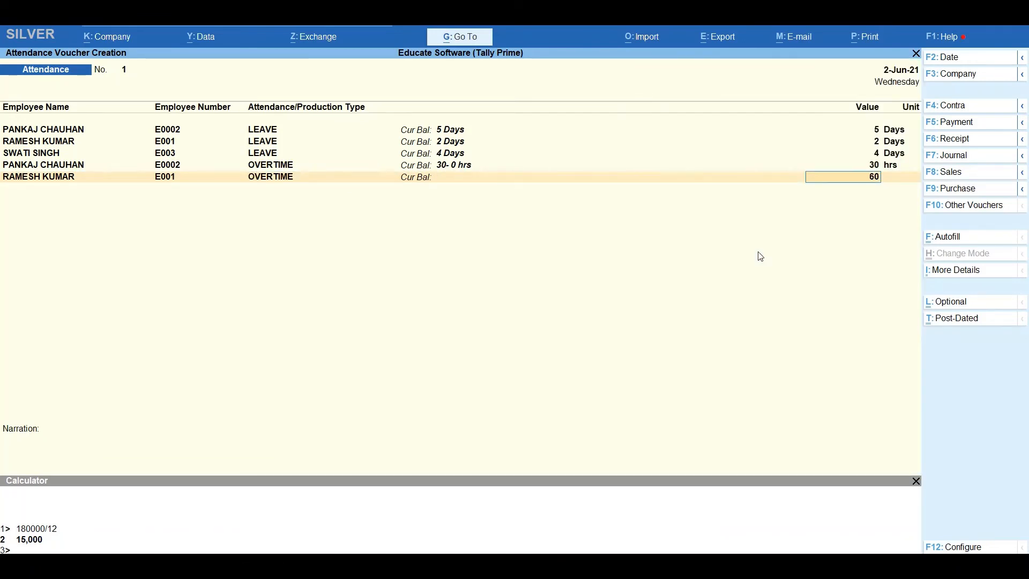
key(Return)
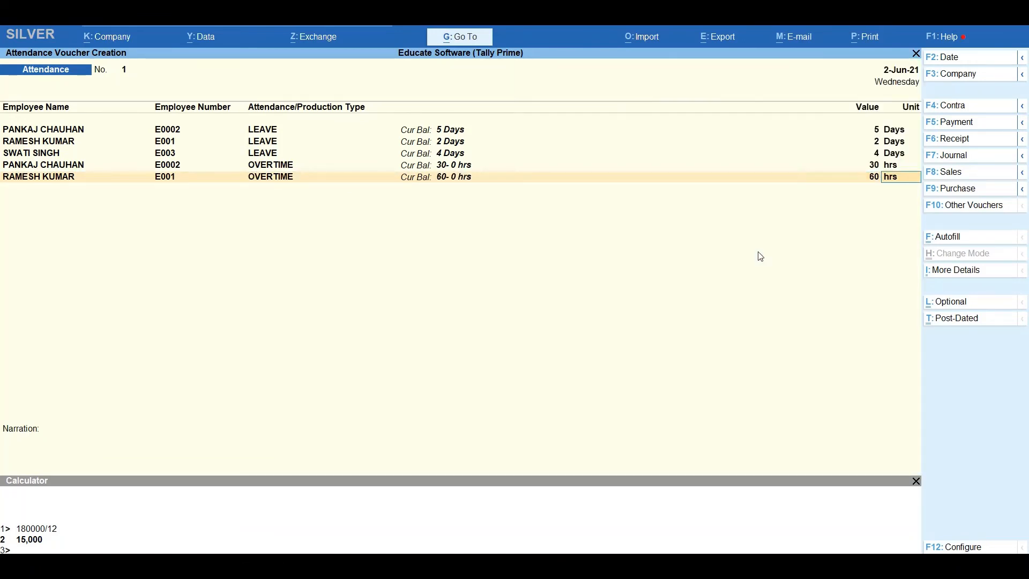
key(Return)
- Record 10 hrs of OVERTIME for the Sales employee on the next voucher line
key(Down)
key(Down)
key(Down)
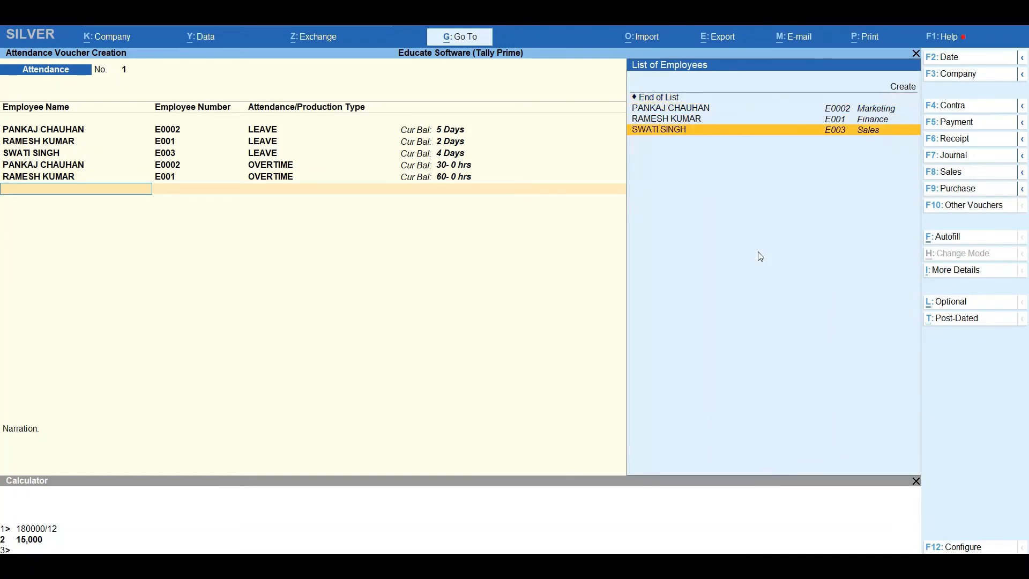
key(Return)
key(Down)
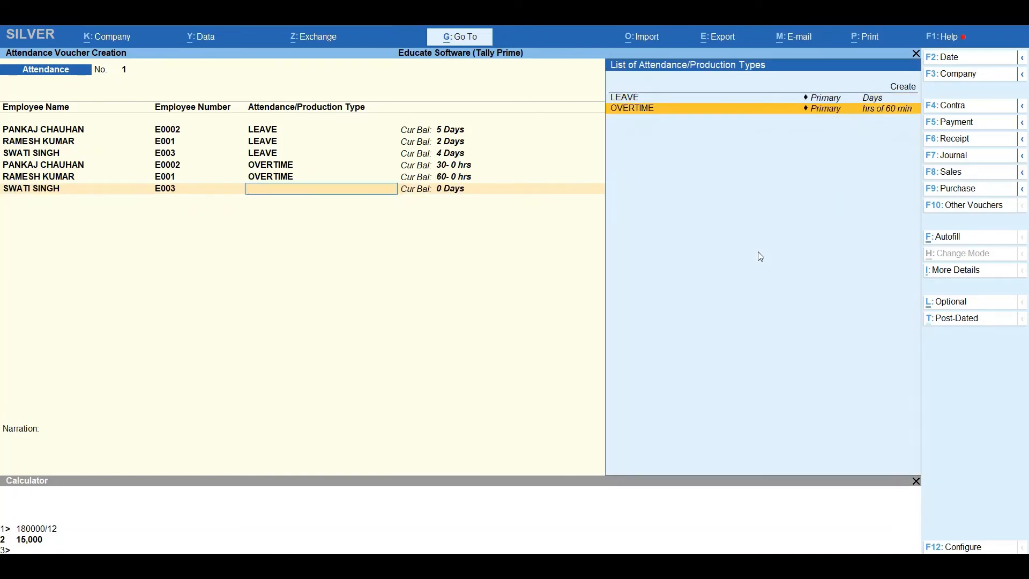
key(Return)
text(10)
key(Return)
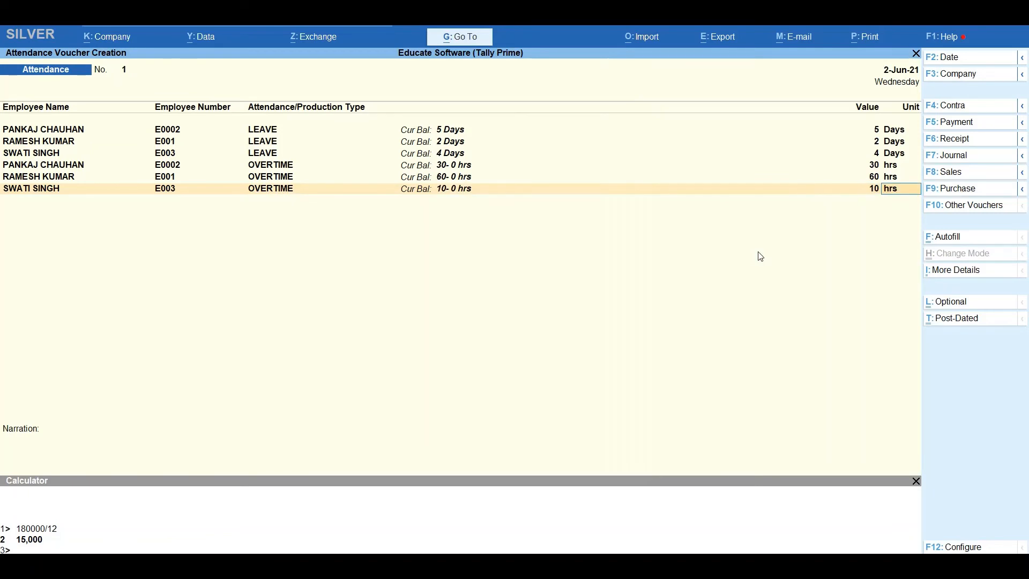
key(Return)
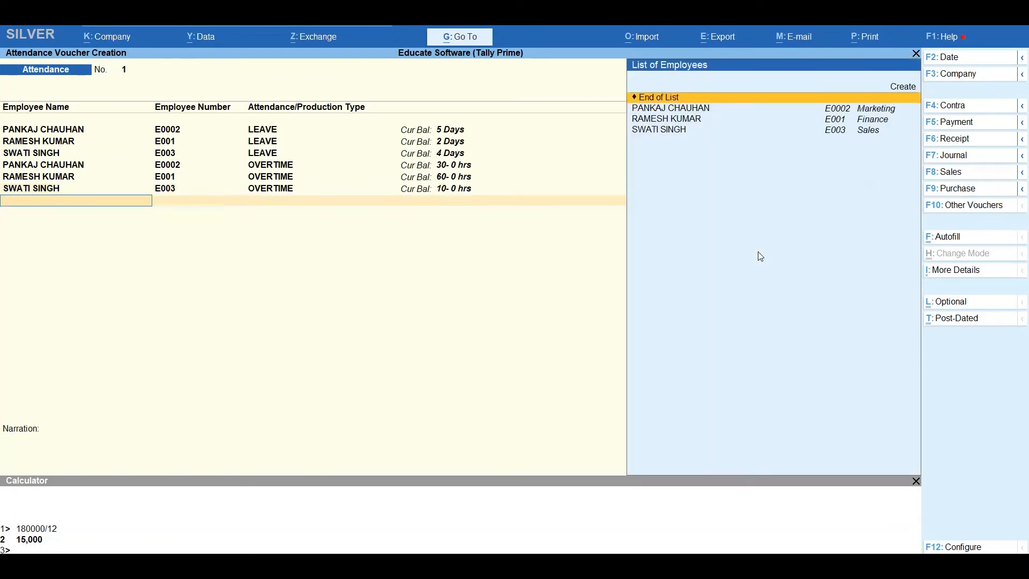
- Set the attendance voucher's date to 30.6.21
key(BackSpace)
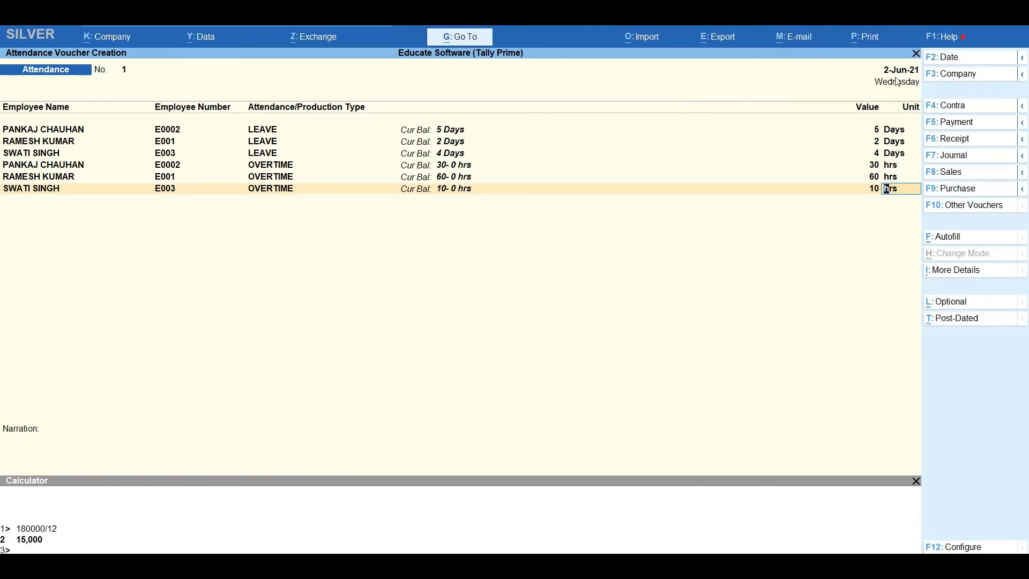
click(937, 58)
text(31.5)
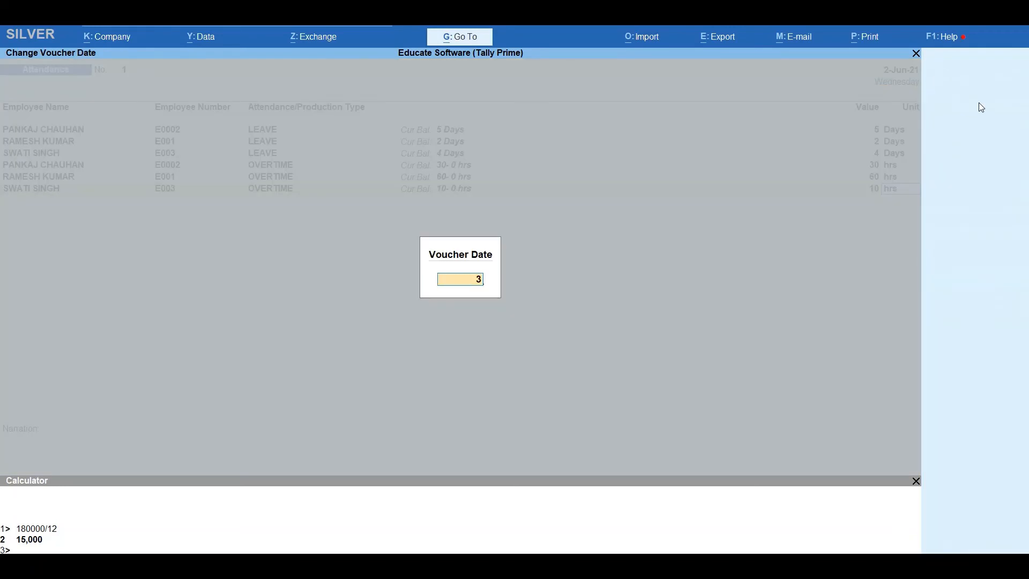
key(BackSpace)
key(BackSpace)
key(BackSpace)
text(0.6.21)
key(Return)
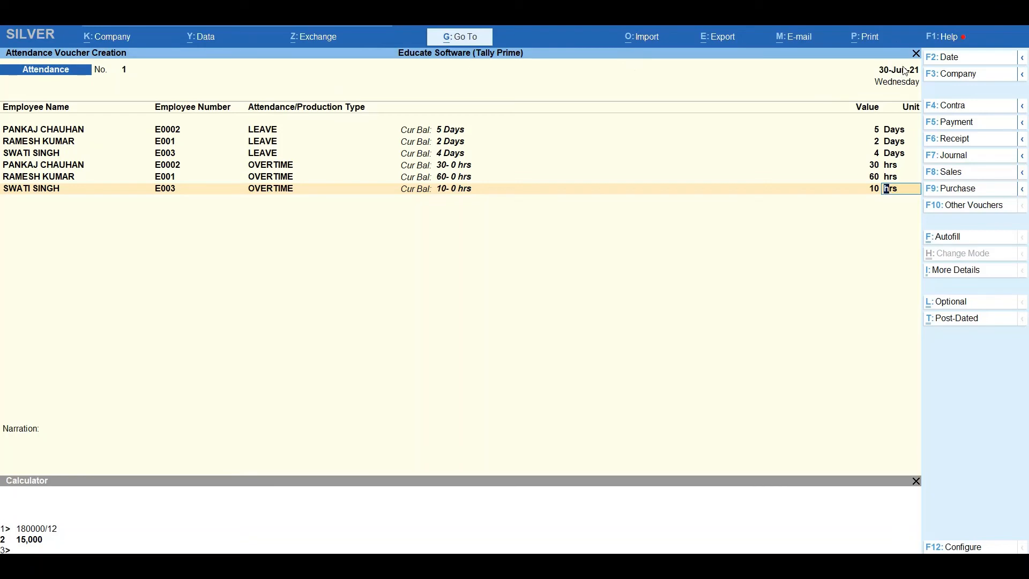
- End the attendance entries, leave the narration blank and save the attendance voucher
key(Return)
key(Return)
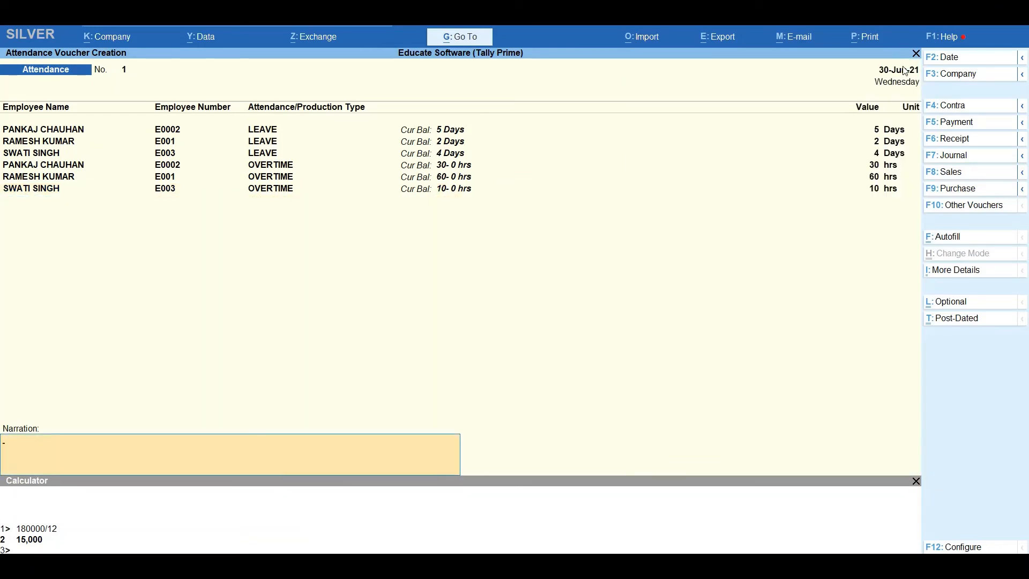
key(Return)
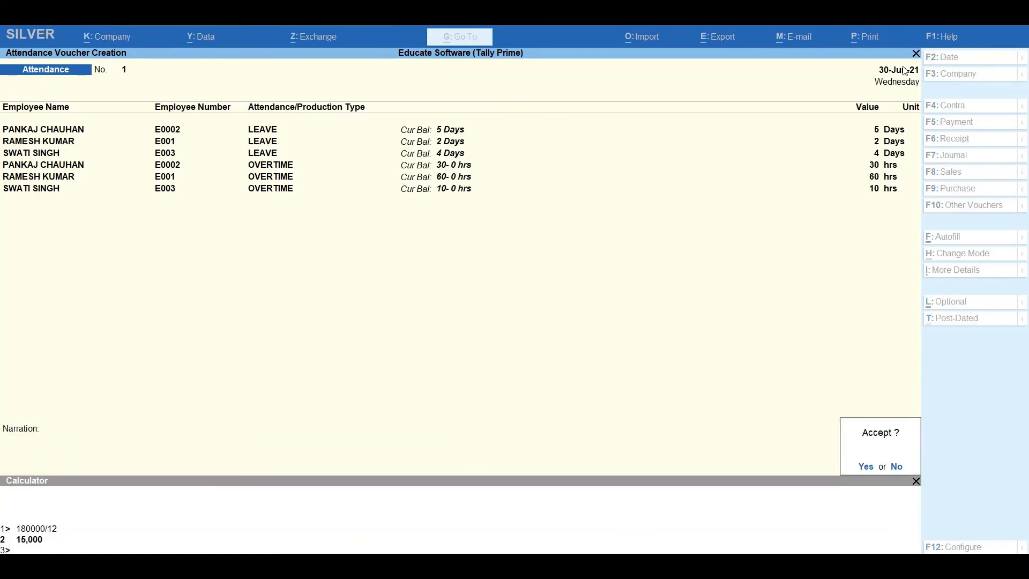
key(Return)
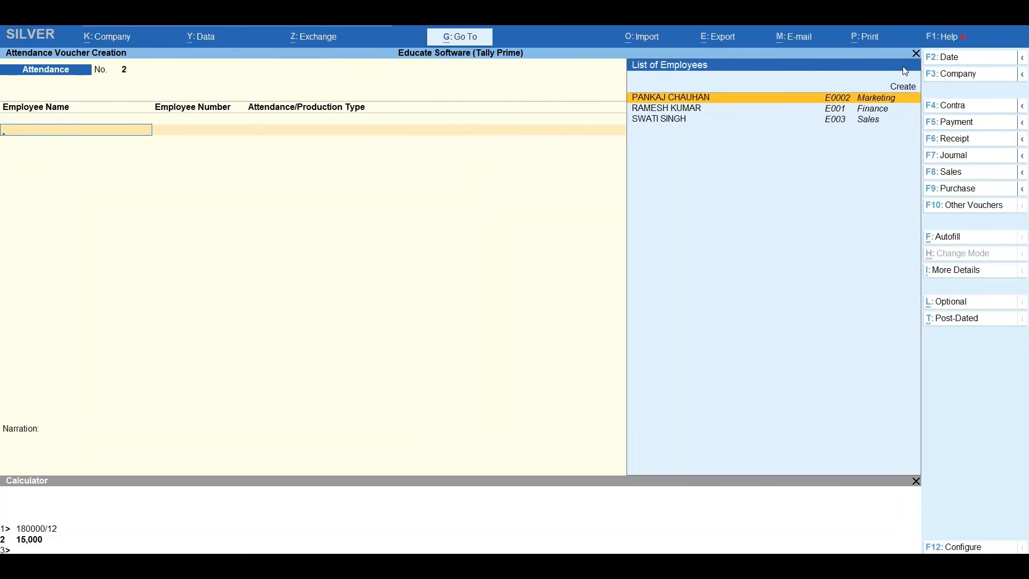
- Switch to the SALARY VOUCHER payroll voucher type with the SALARY VOUCHER class
key(ctrl)
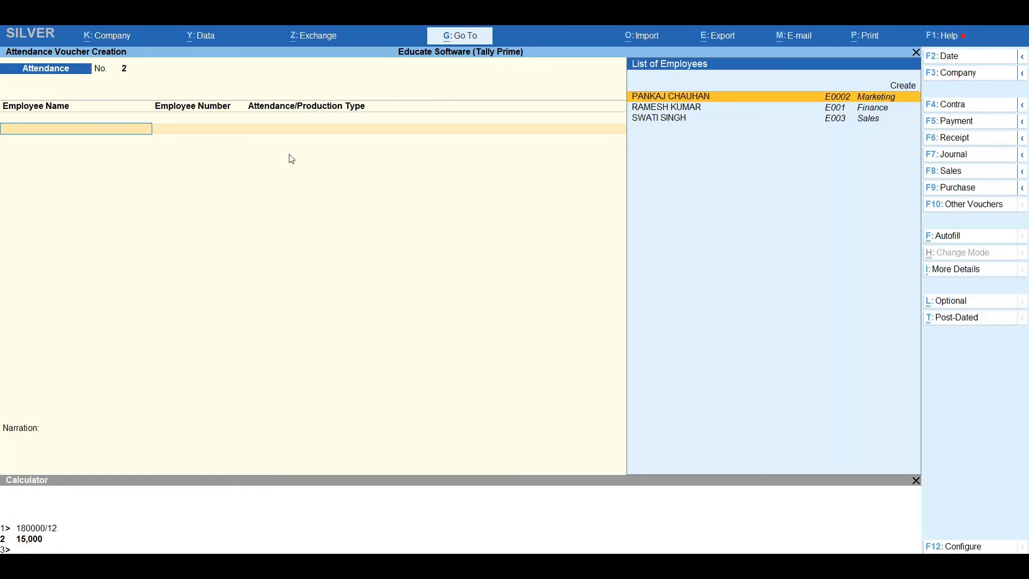
key(ctrl)
key(ctrl+F4)
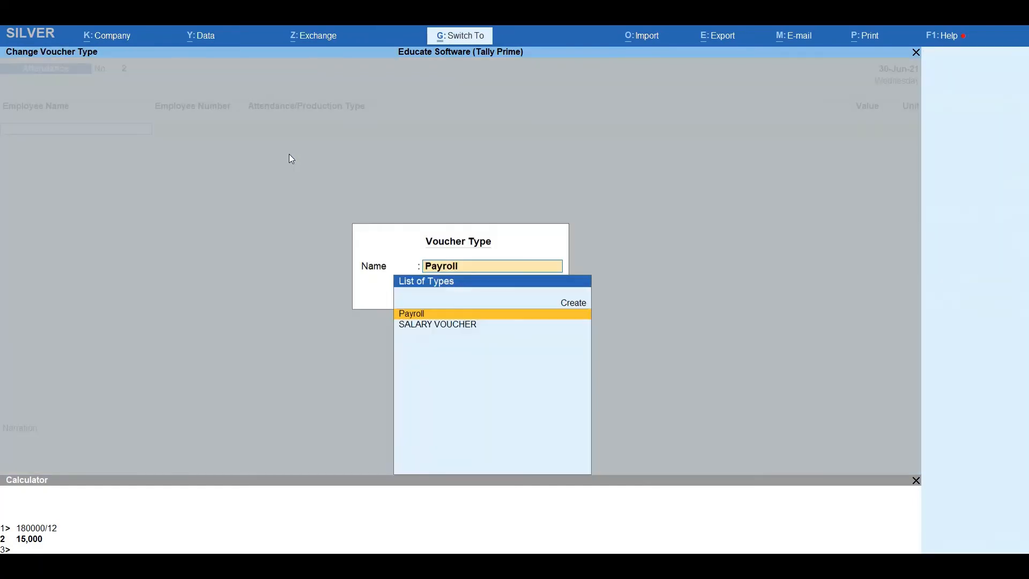
key(Down)
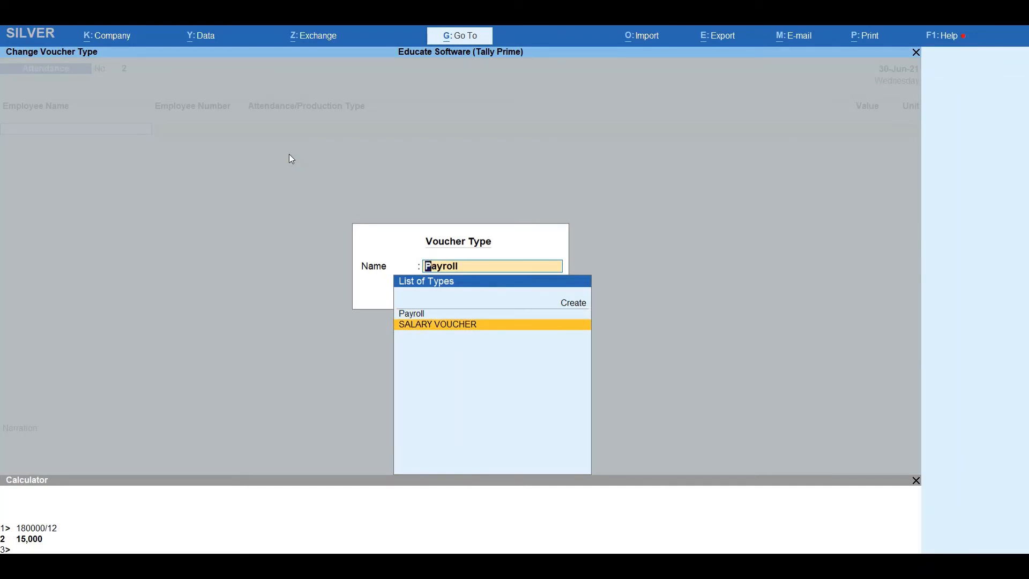
key(Return)
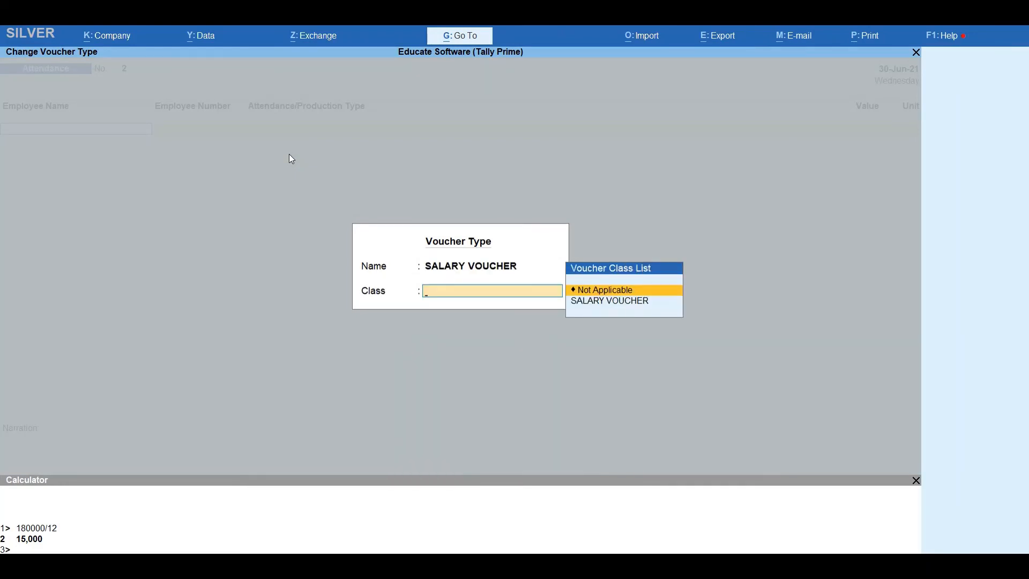
key(Down)
key(Return)
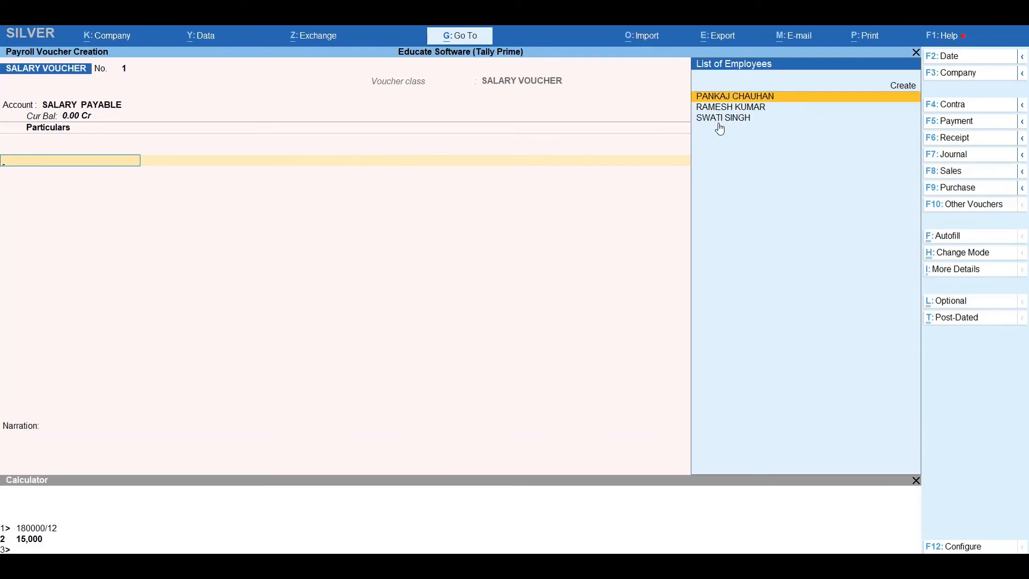
- Autofill the salary voucher with the User Defined process from 1-6-2021 to 30-6-2021 for All Items, sorted by Employee Name
click(944, 238)
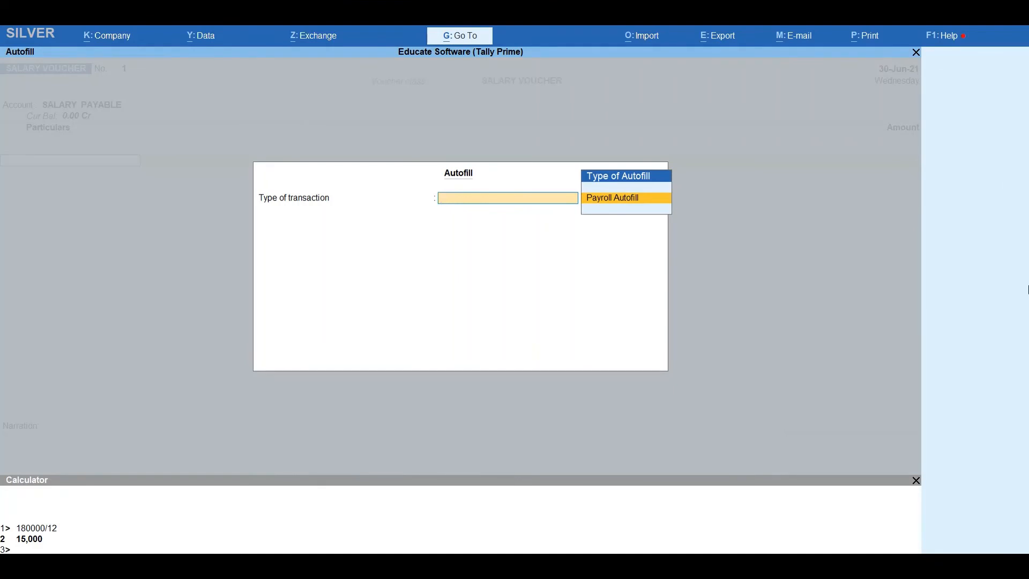
key(Return)
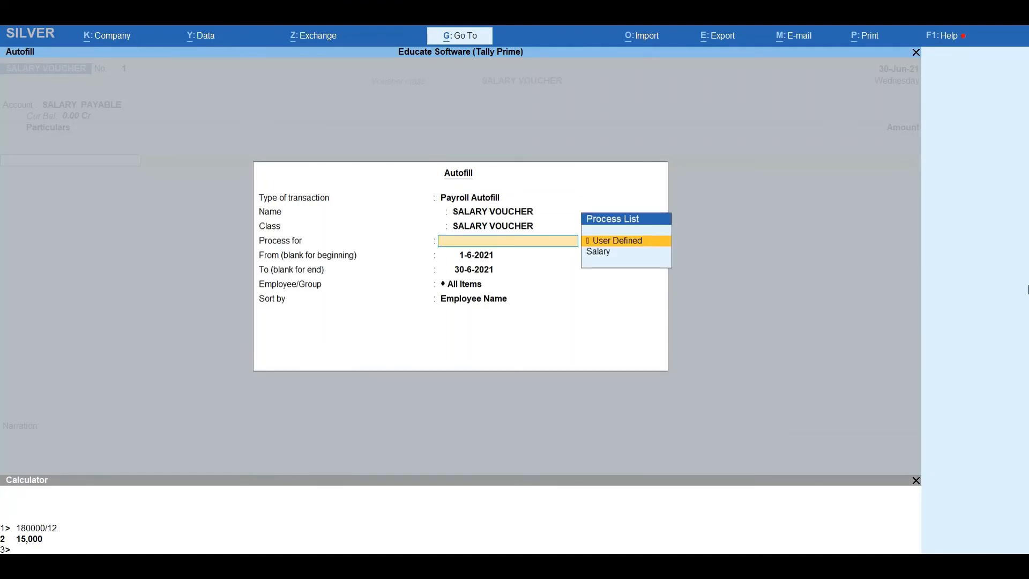
key(Return)
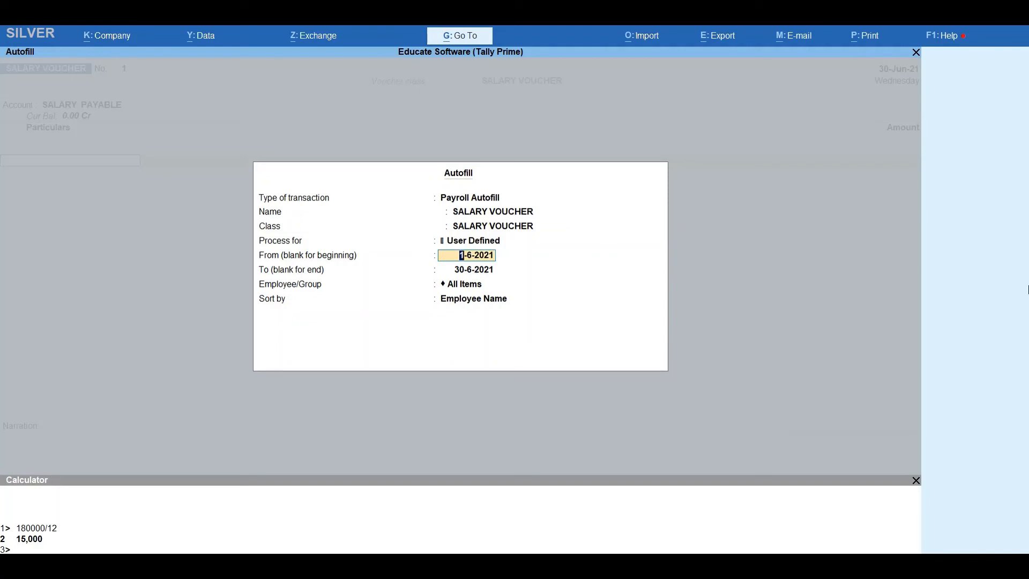
key(Return)
key(Return)
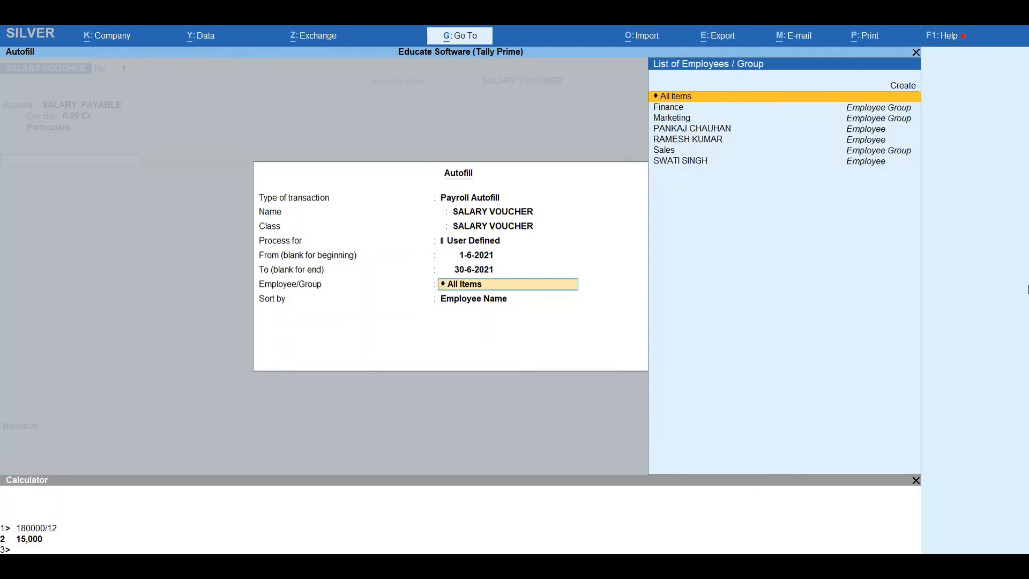
key(Return)
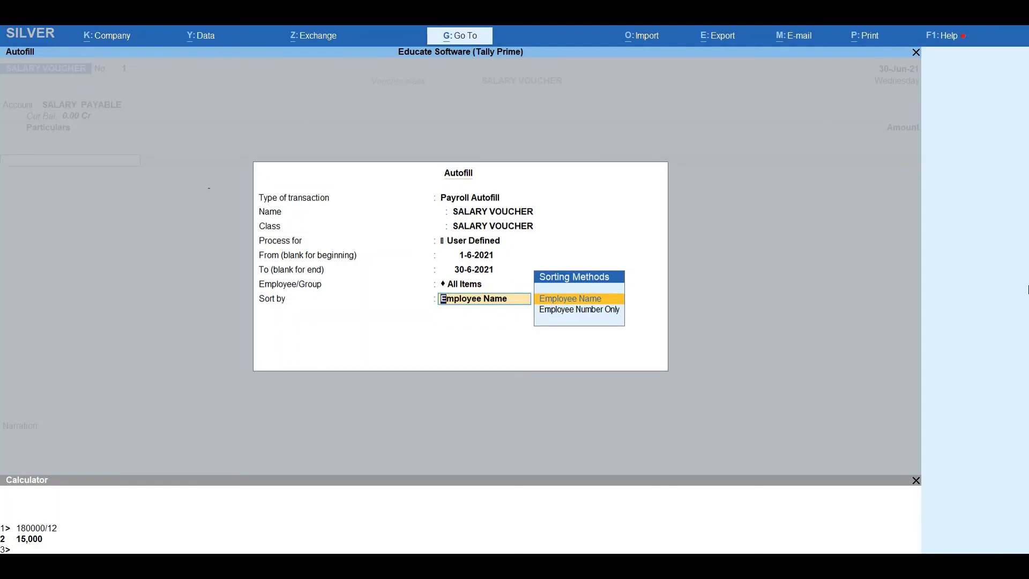
key(Return)
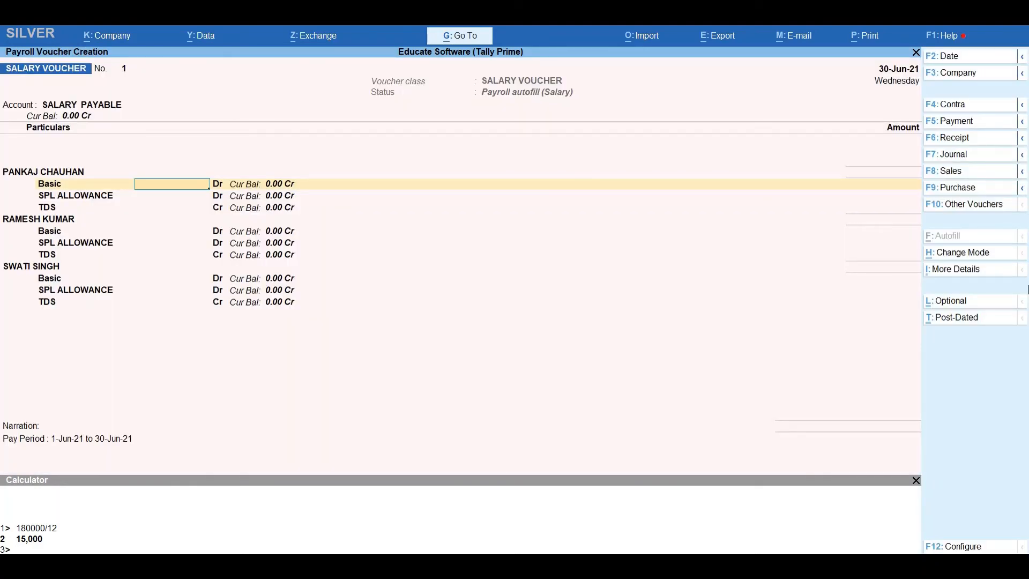
- Enter the Marketing employee's pay in the salary voucher: Basic 25000, SPL ALLOWANCE 10000 and TDS 1500
text(25000)
key(Return)
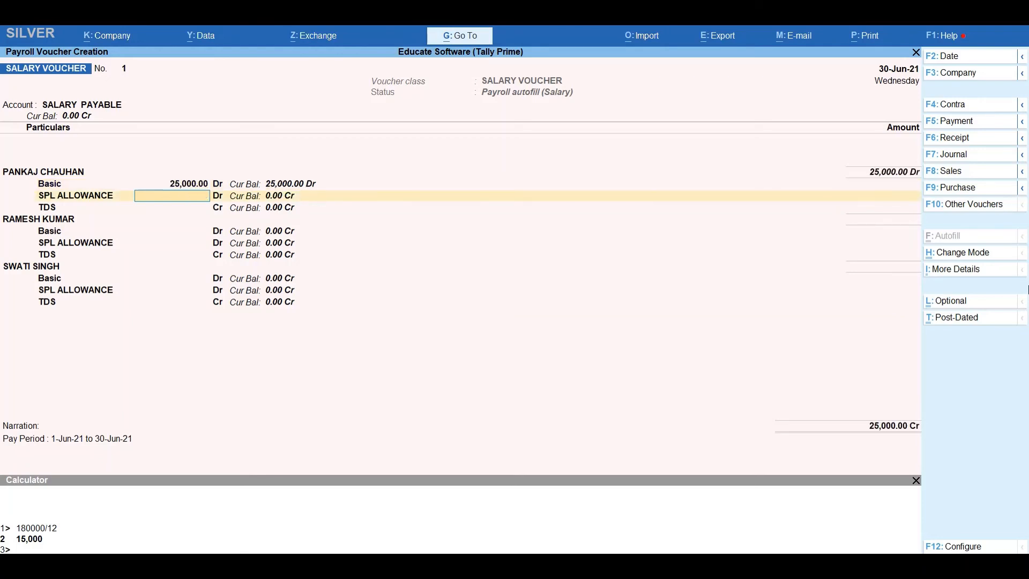
text(10000)
key(Return)
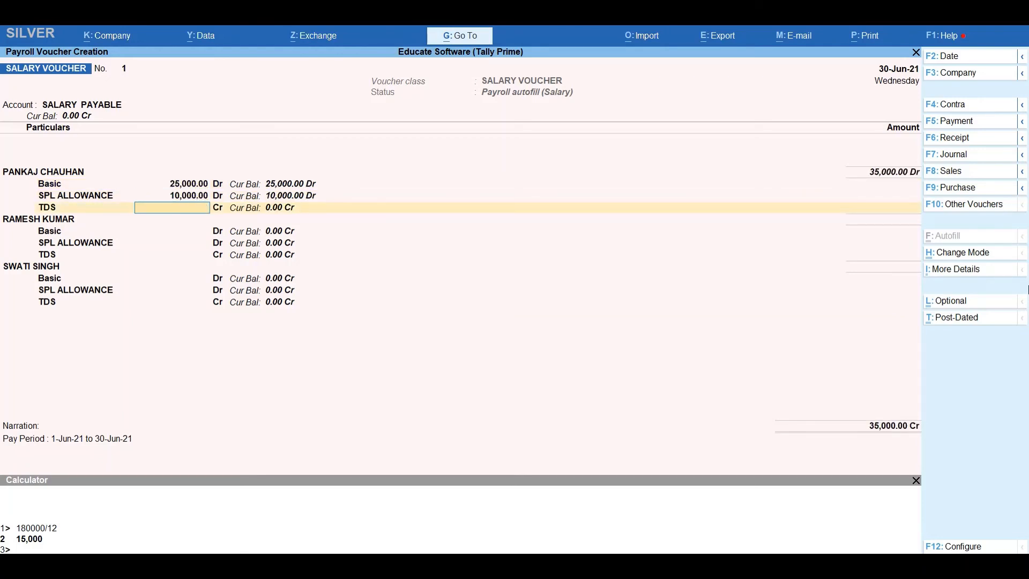
text(1500)
key(Return)
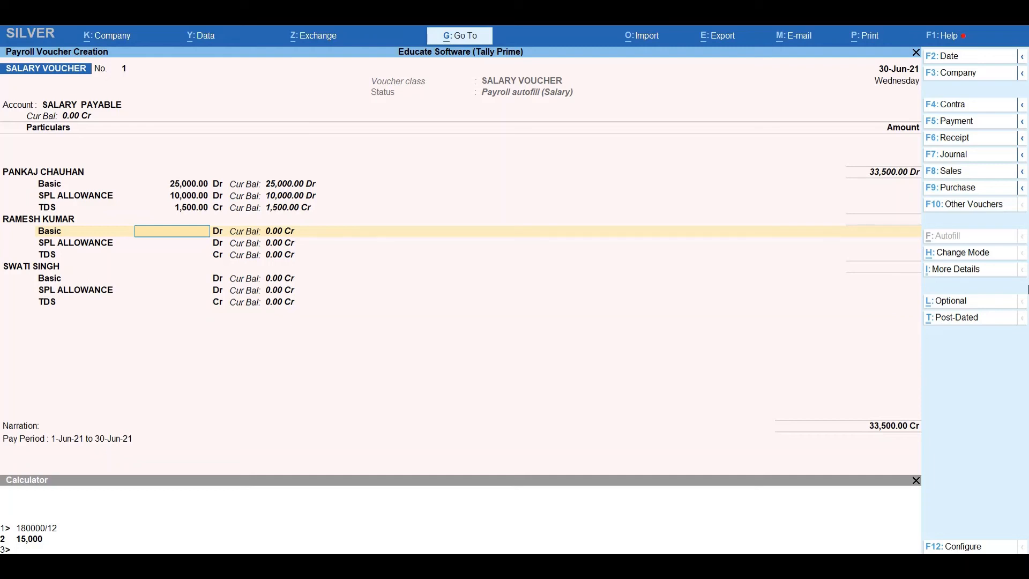
- Enter the Finance employee's pay in the salary voucher: Basic 12000, SPL ALLOWANCE 3000 and TDS 200
text(12000)
key(Return)
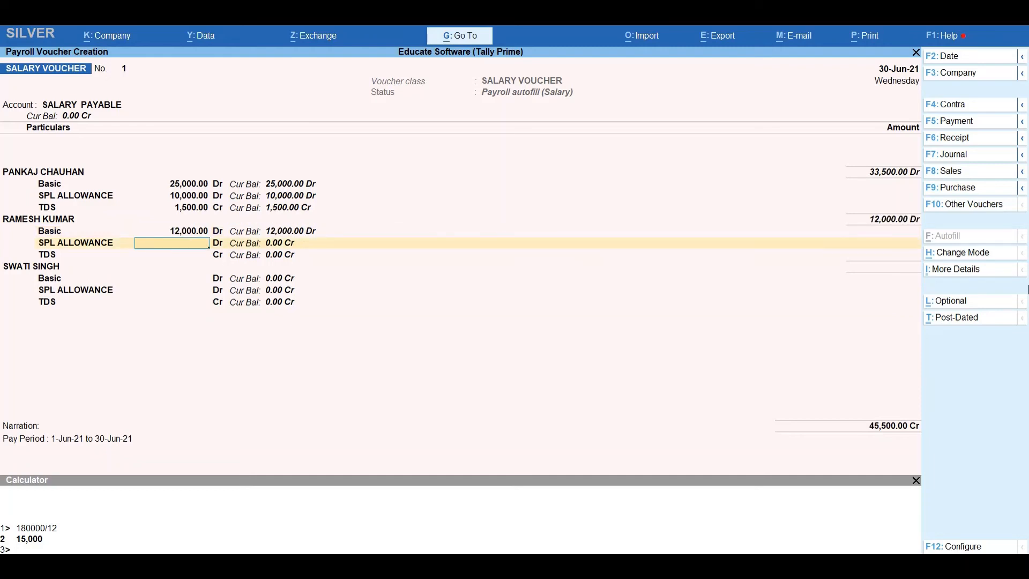
text(3000)
key(Return)
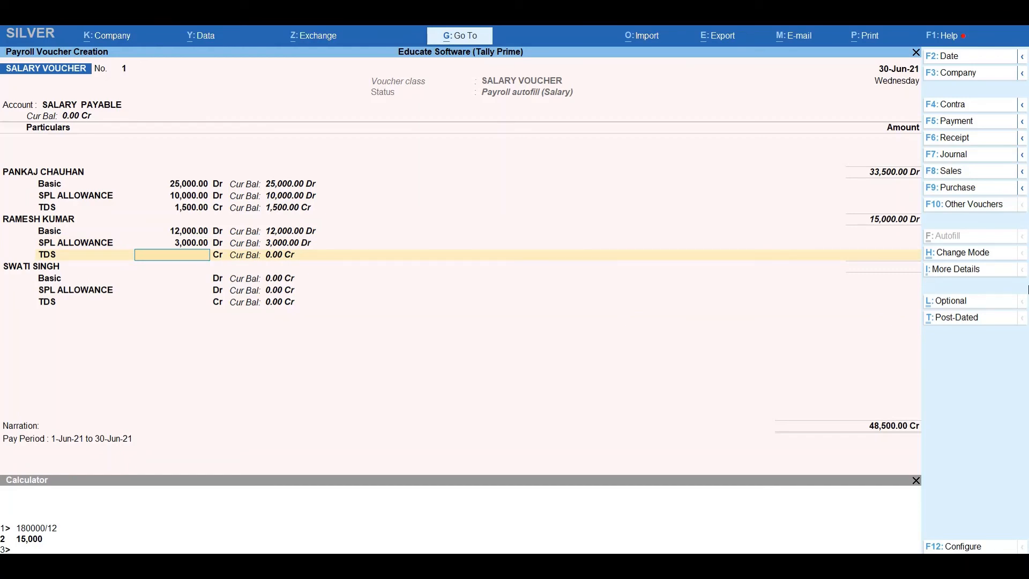
text(200)
key(Return)
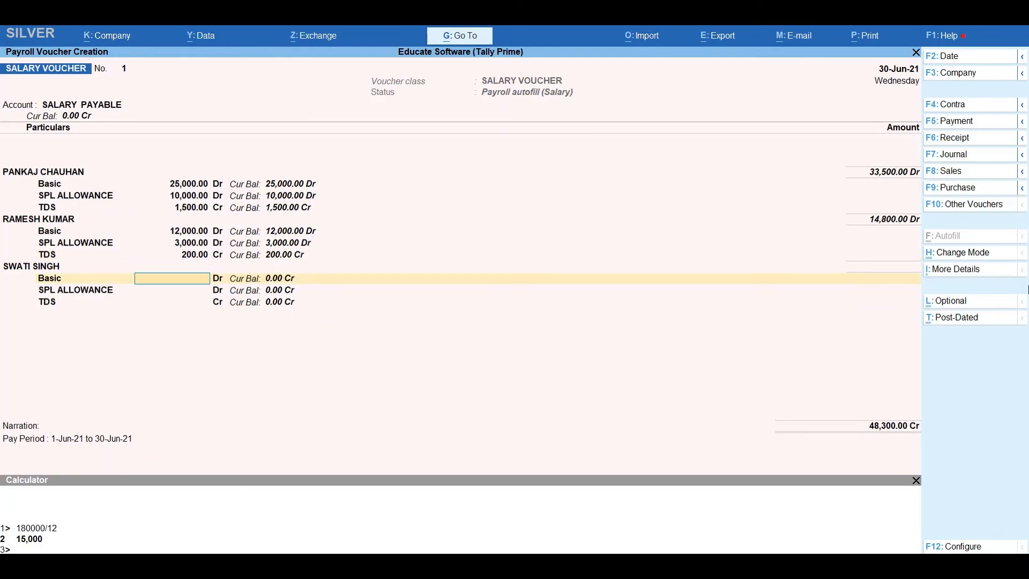
- Enter the Sales employee's Basic 20000, SPL ALLOWANCE 8000 and TDS 1500, and save the salary voucher with its pay-period narration
text(20000)
key(Return)
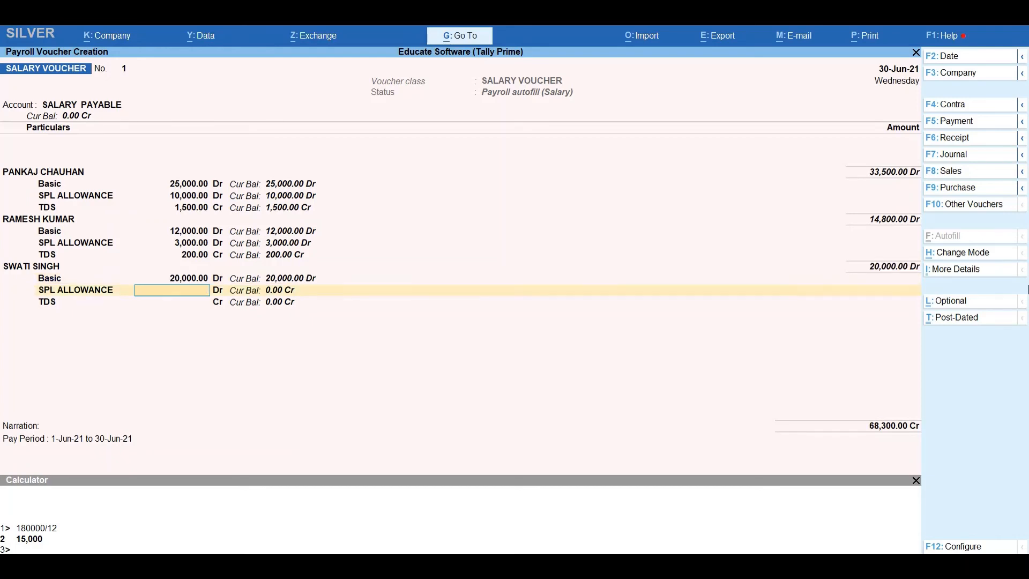
text(8000)
key(Return)
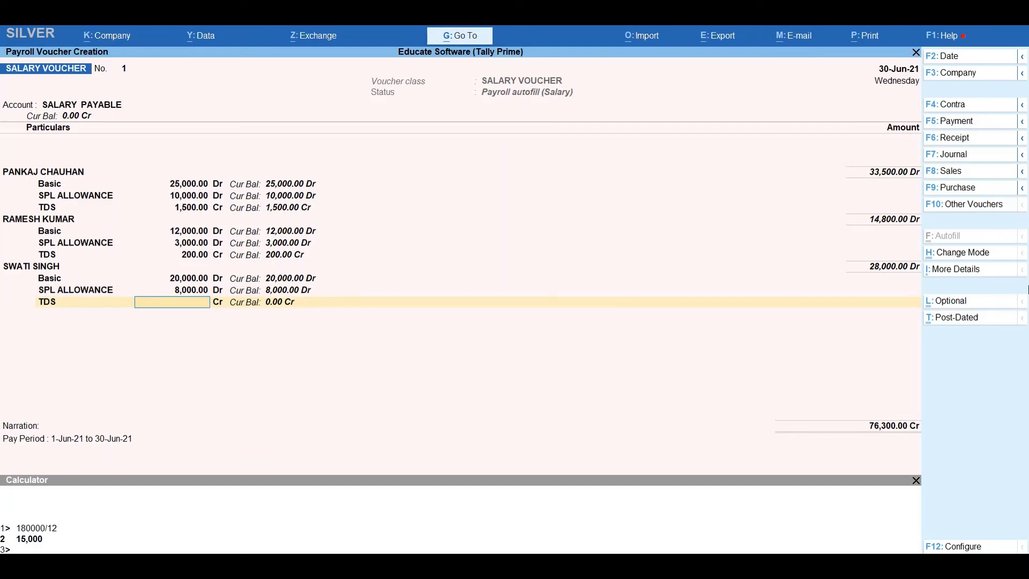
text(1,500)
key(Return)
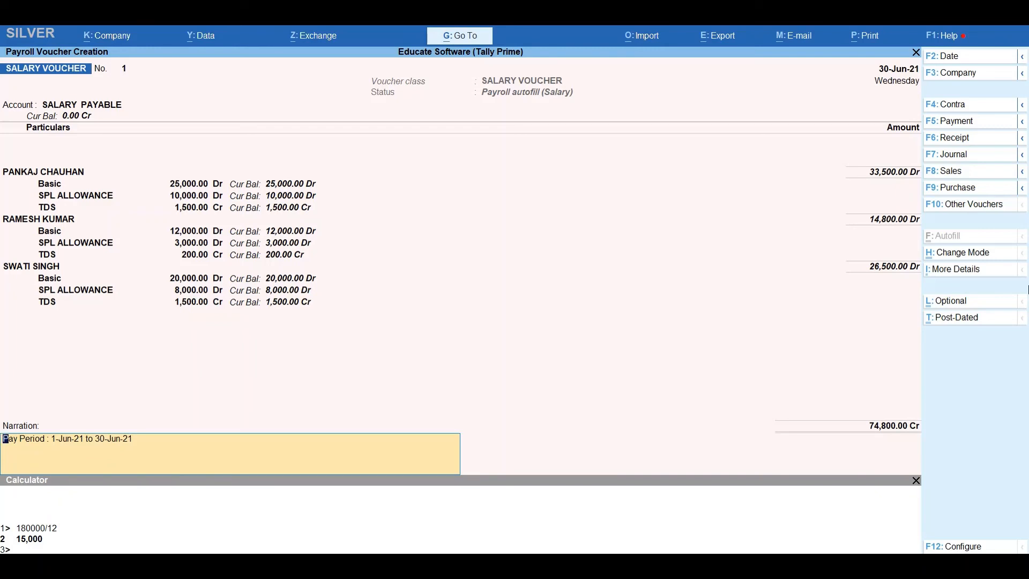
key(Return)
key(Return)
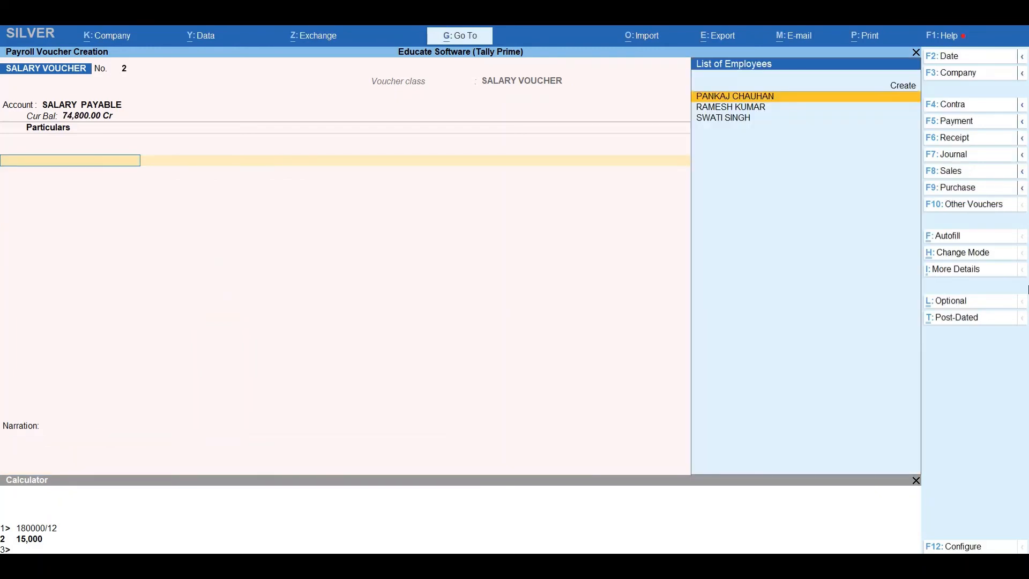
- Autofill the second salary voucher with the Salary process from 1-6-2021 to 30-6-2021 for All Items, sorted by Employee Name
click(986, 236)
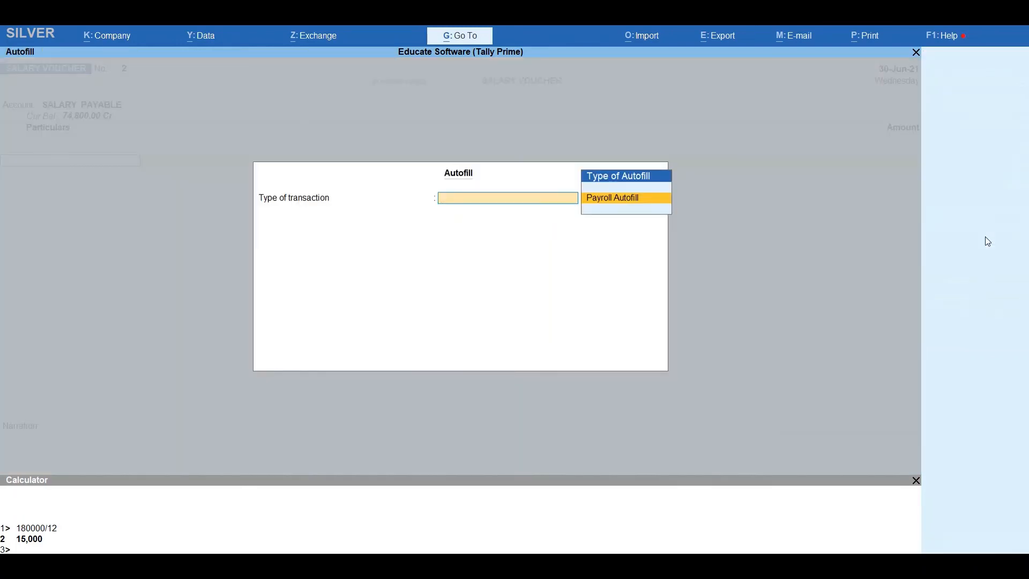
key(Return)
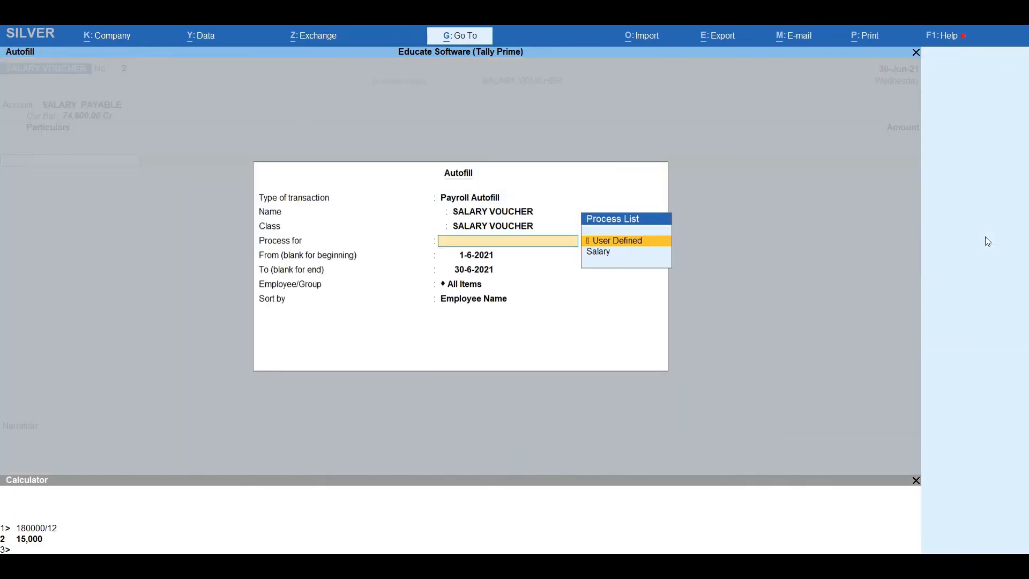
key(Down)
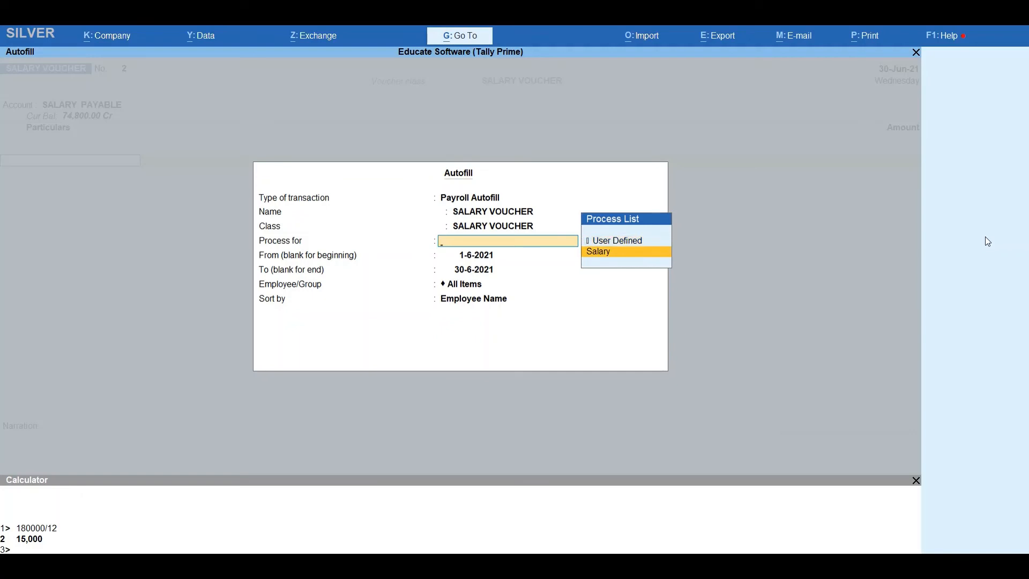
key(Return)
key(Return)
key(Return)
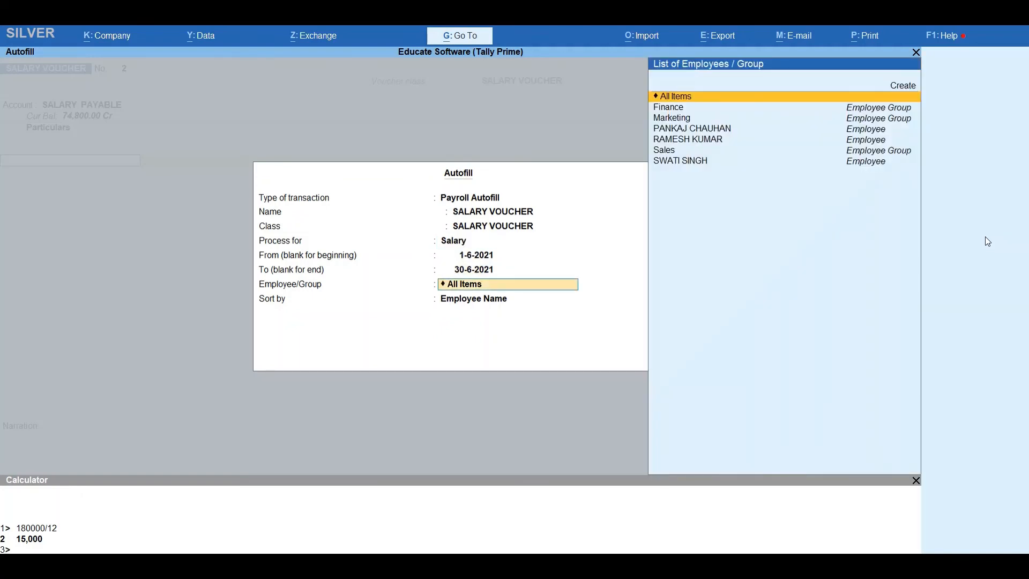
key(Return)
key(Return)
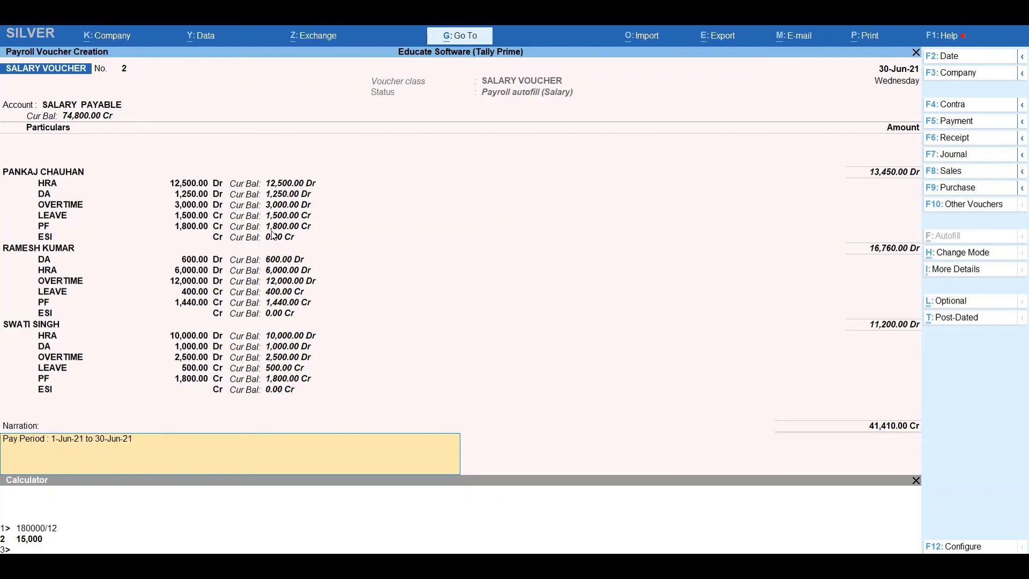
- Save the autofilled salary voucher with its pay-period narration and leave voucher creation
key(Return)
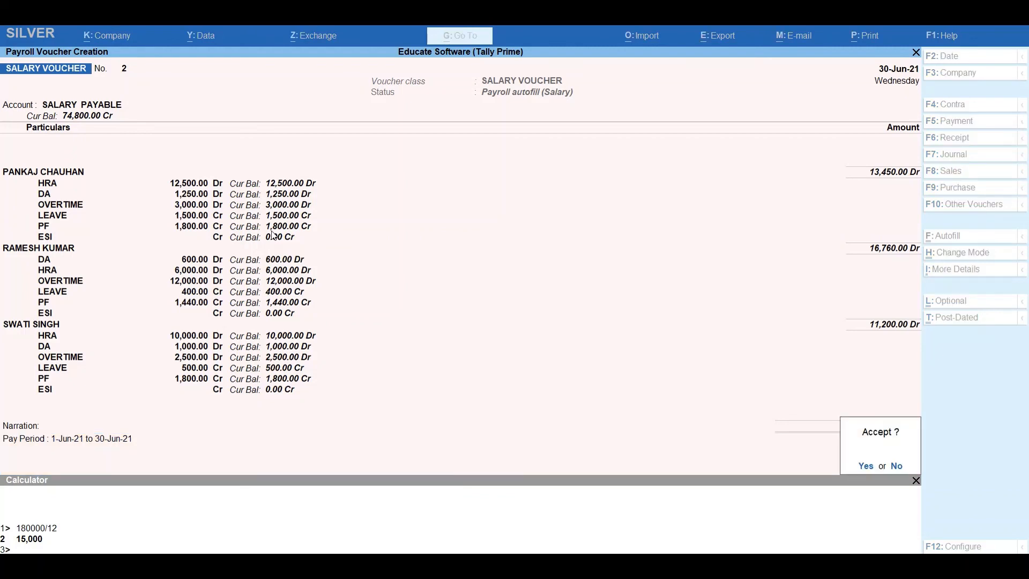
key(Return)
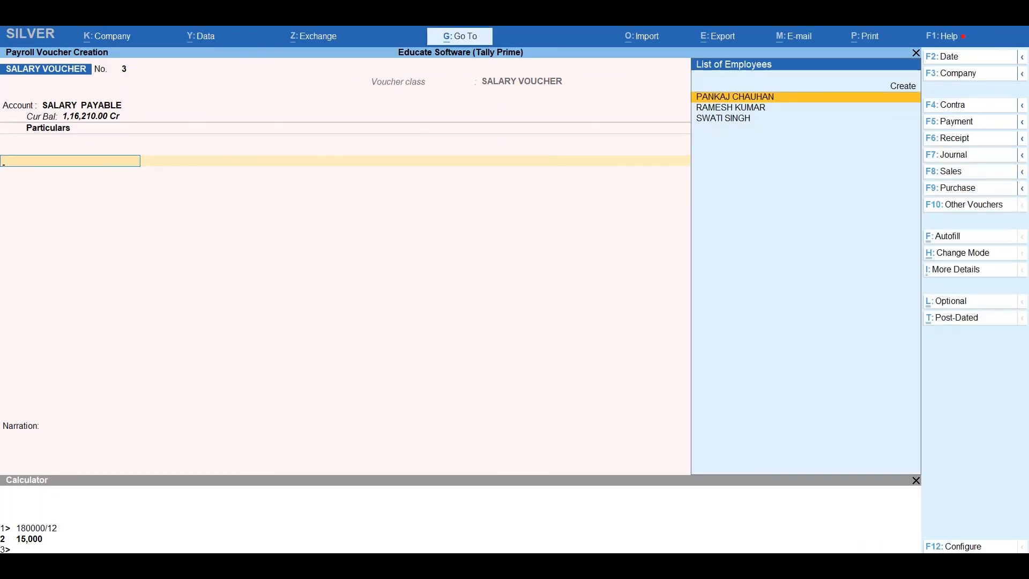
key(Escape)
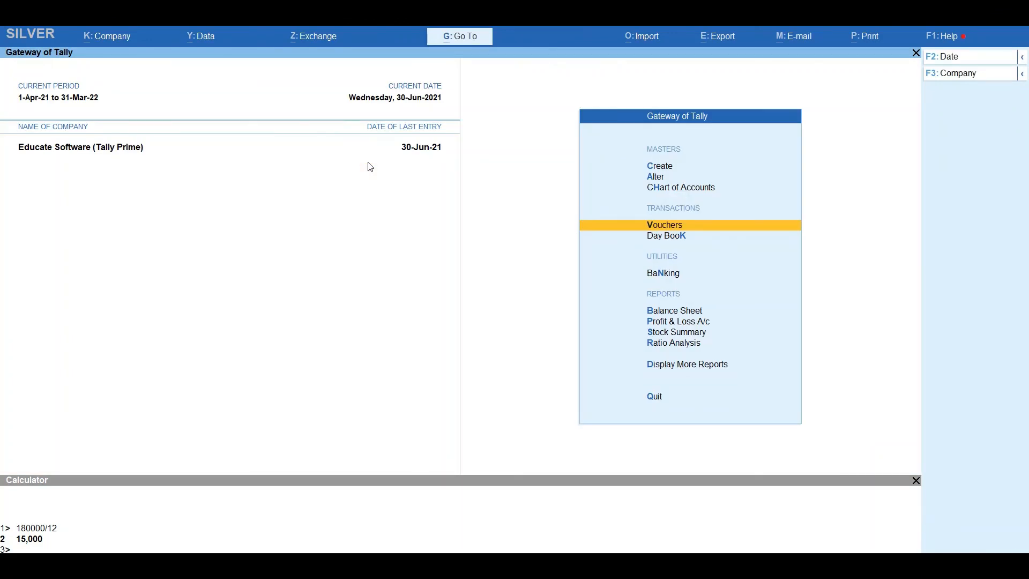
- Go to the Payroll Reports among the additional reports
key(Up)
key(Up)
key(Up)
key(Up)
key(Up)
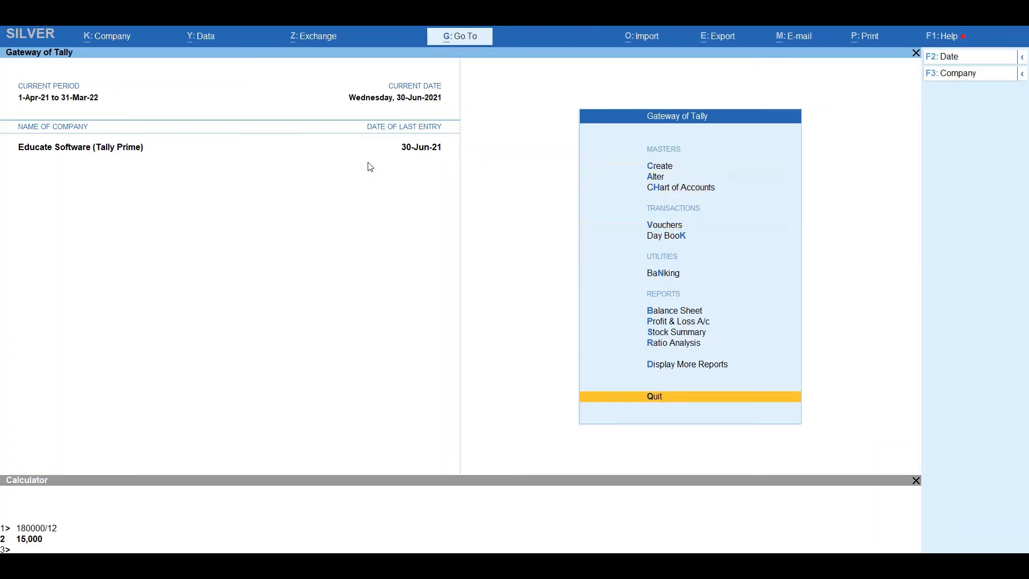
key(Return)
key(Down)
key(Down)
key(Down)
key(Down)
key(Down)
key(Down)
key(Down)
key(Down)
key(Down)
key(Down)
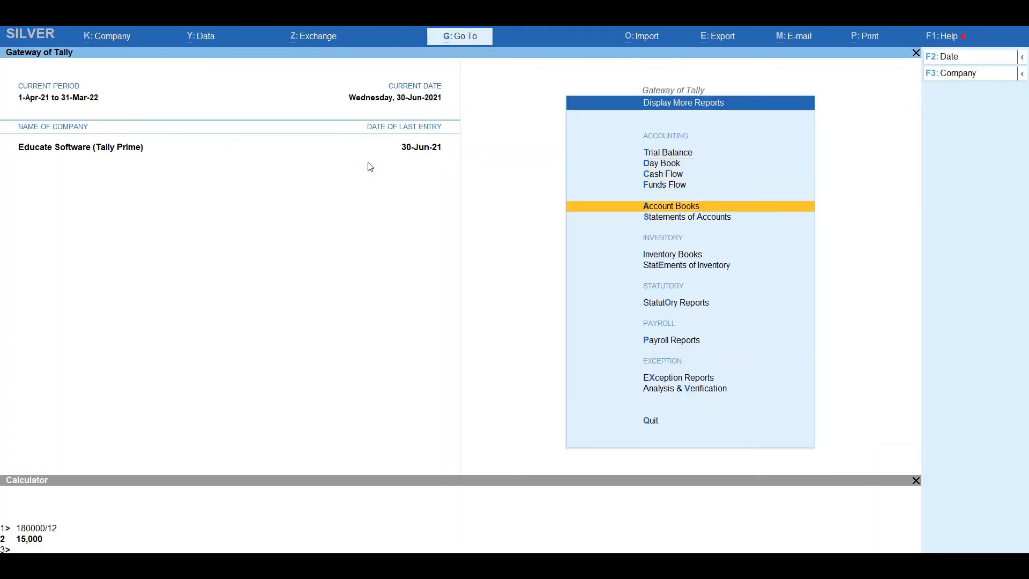
key(Up)
key(Return)
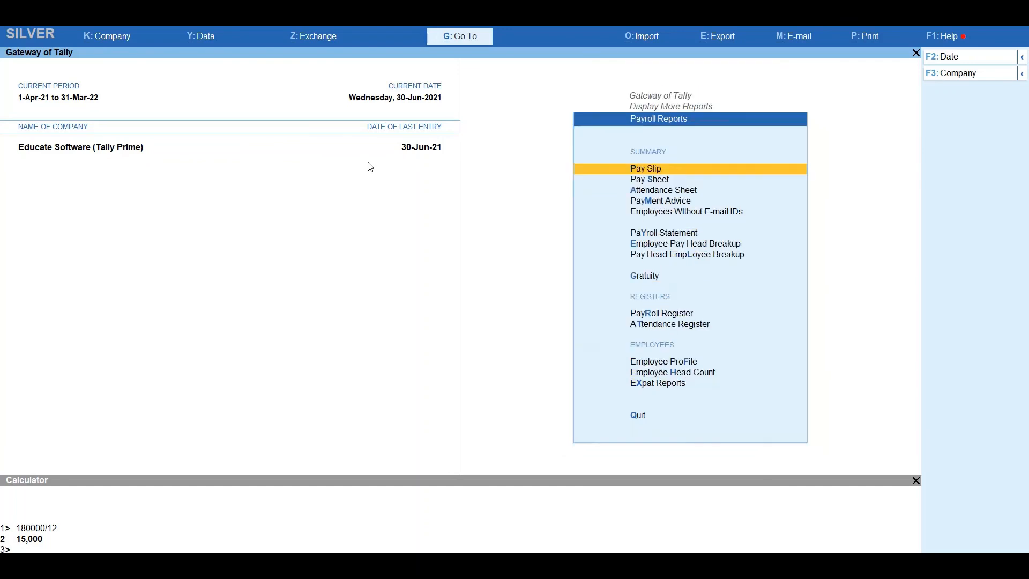
- Display the Pay Slip of the Marketing employee
key(Return)
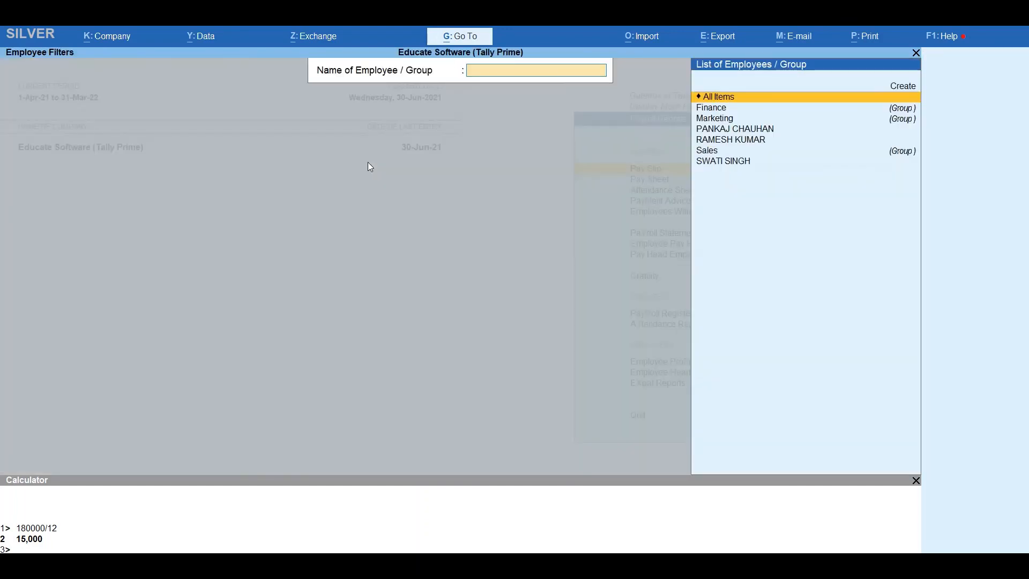
key(Down)
key(Down)
key(Down)
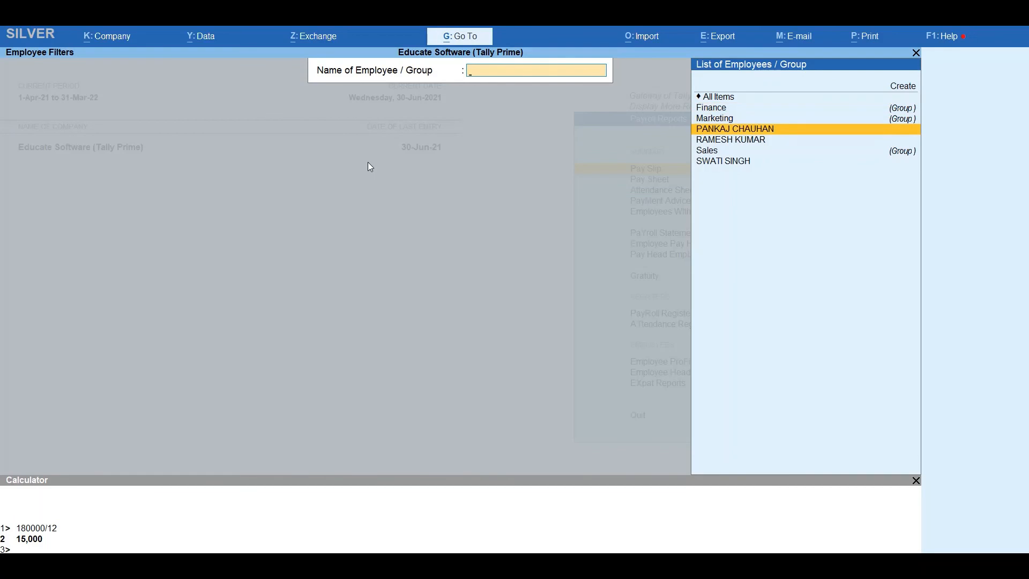
key(Return)
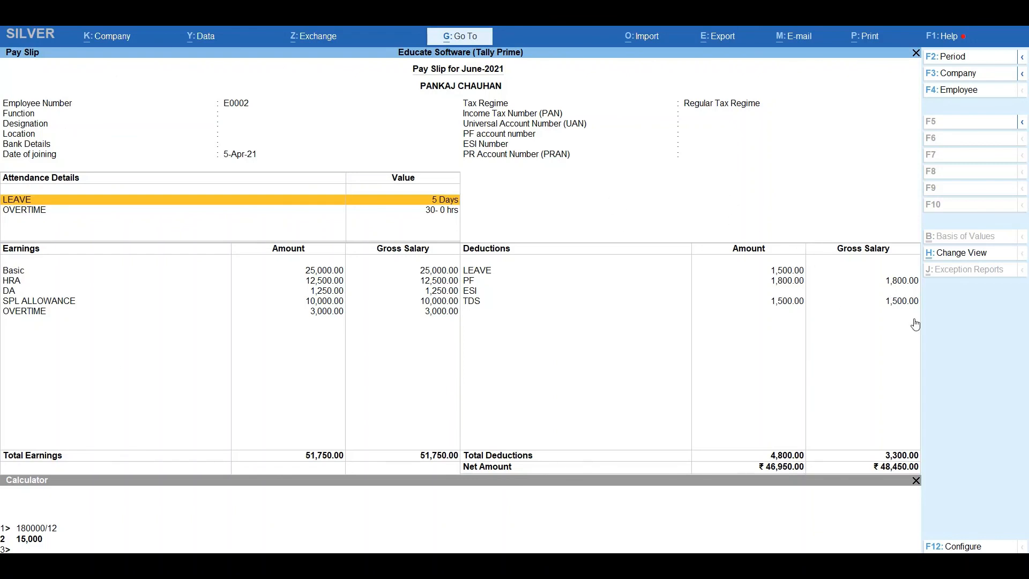
- Preview the current pay slip for printing, enlarge it to check the layout, and return to the payroll reports
key(alt+p)
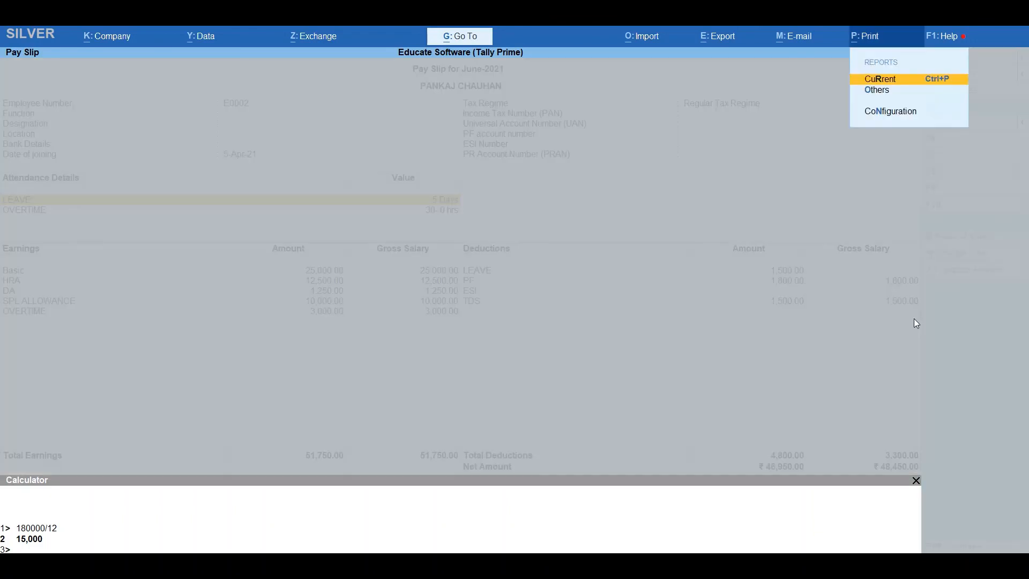
key(Return)
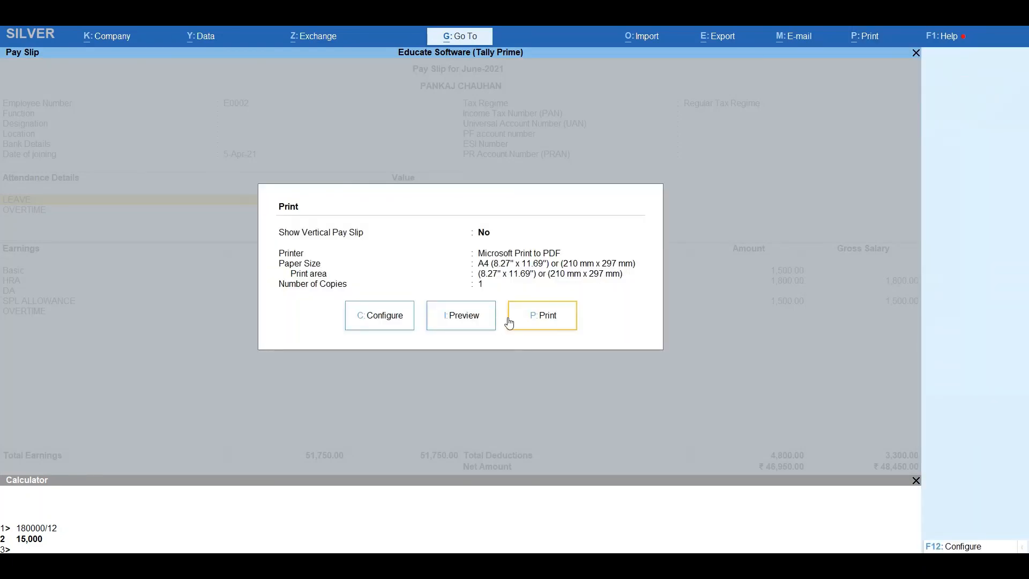
click(454, 321)
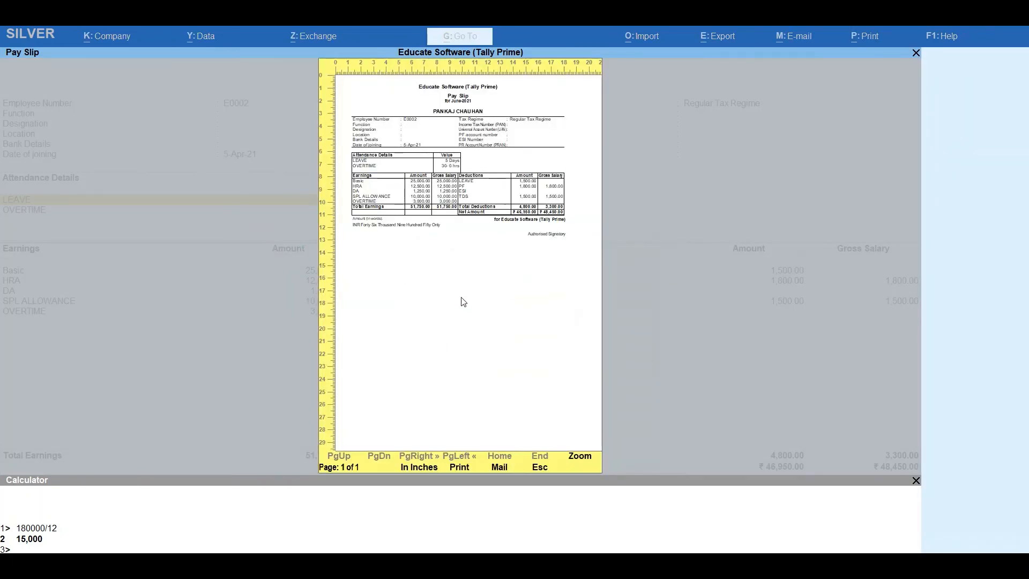
click(580, 458)
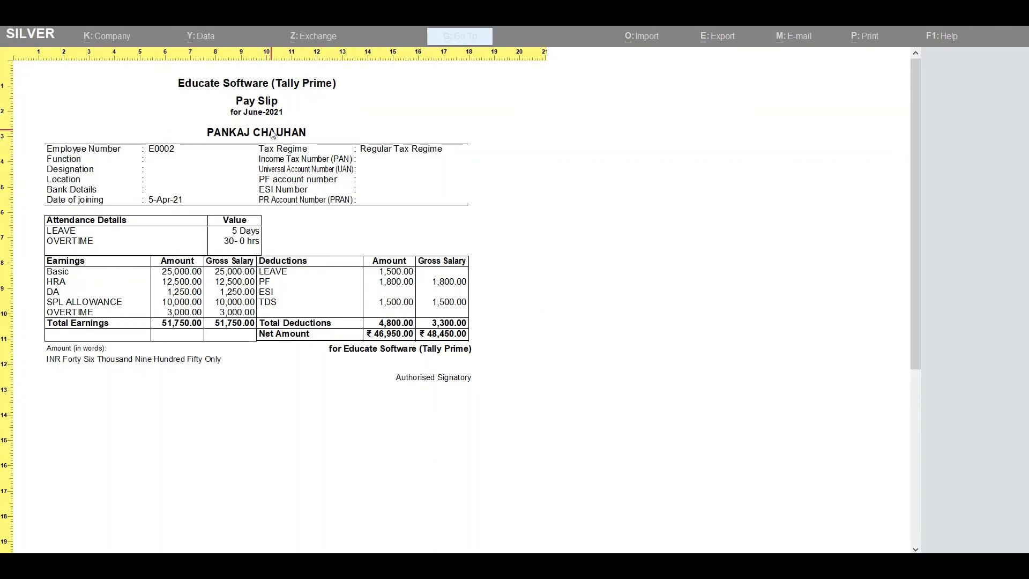
key(Escape)
key(Escape)
key(Escape)
key(Escape)
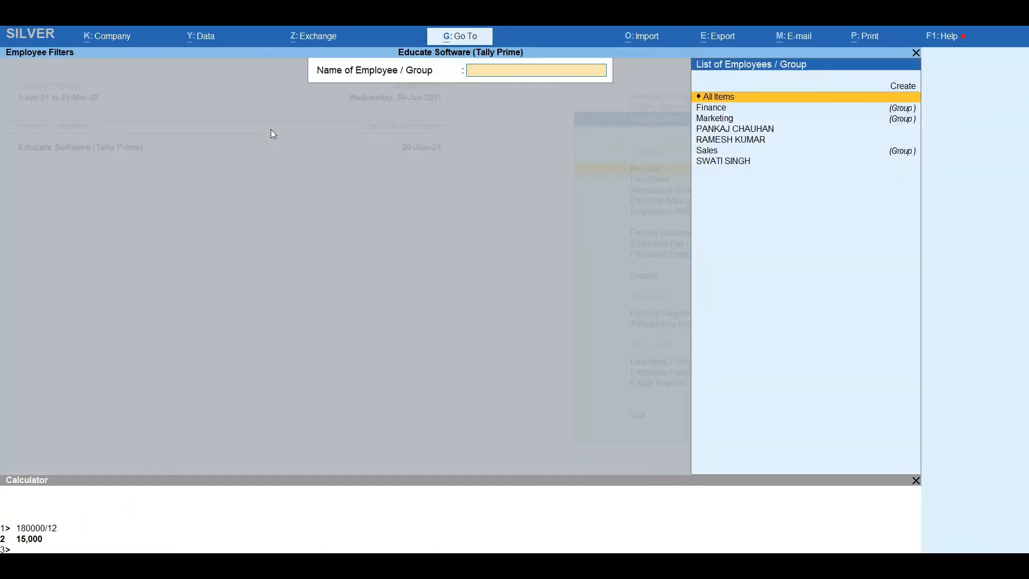
key(Escape)
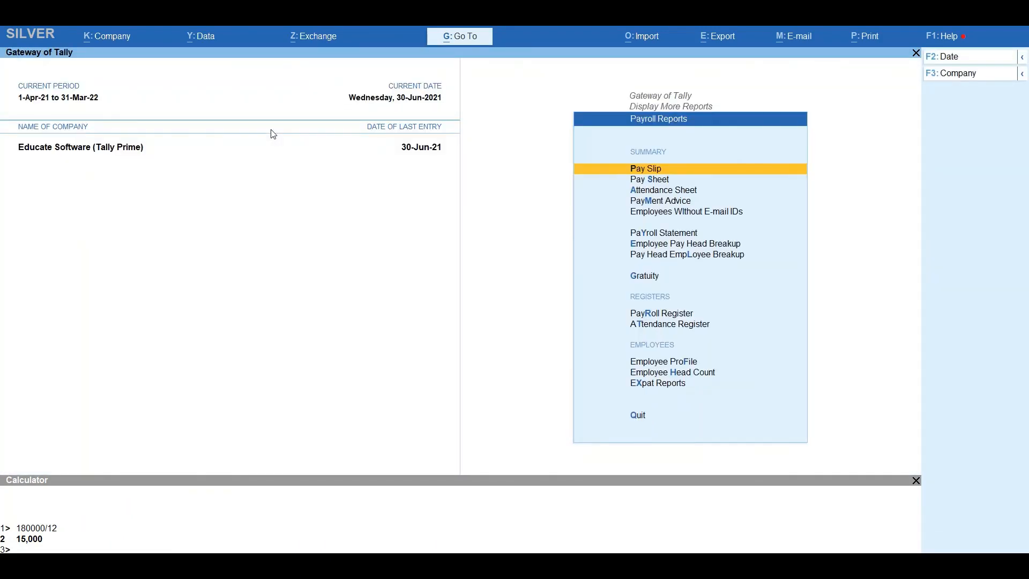
- Display the Pay Sheet for the Marketing employee and examine its columns from Basic through Net Amount
key(Down)
key(Return)
key(Down)
key(Down)
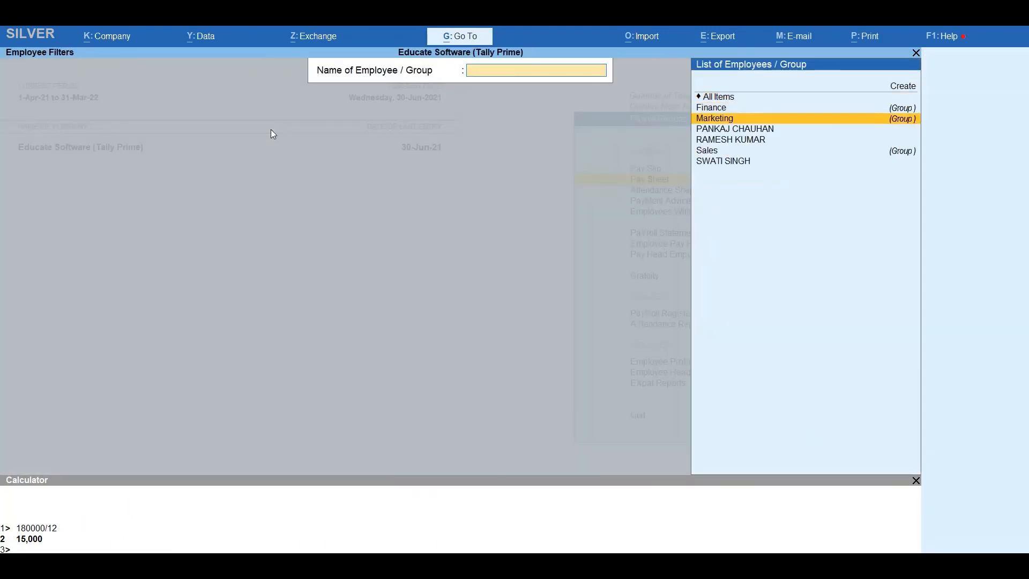
key(Up)
key(Down)
key(Down)
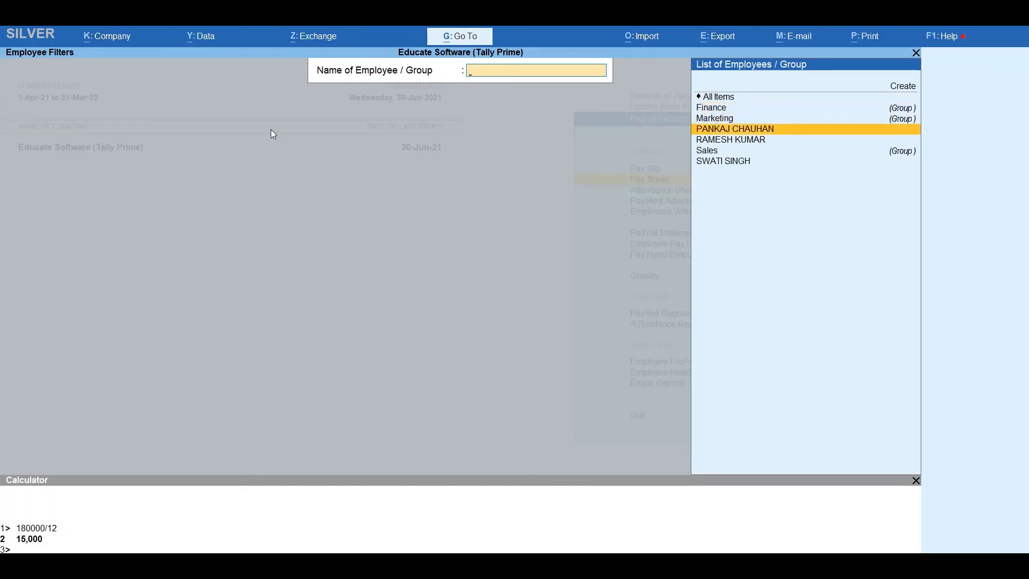
key(Return)
key(Right)
key(Right)
key(Right)
key(Right)
key(Right)
key(Right)
key(Right)
key(Right)
key(Right)
key(Right)
key(Right)
key(Right)
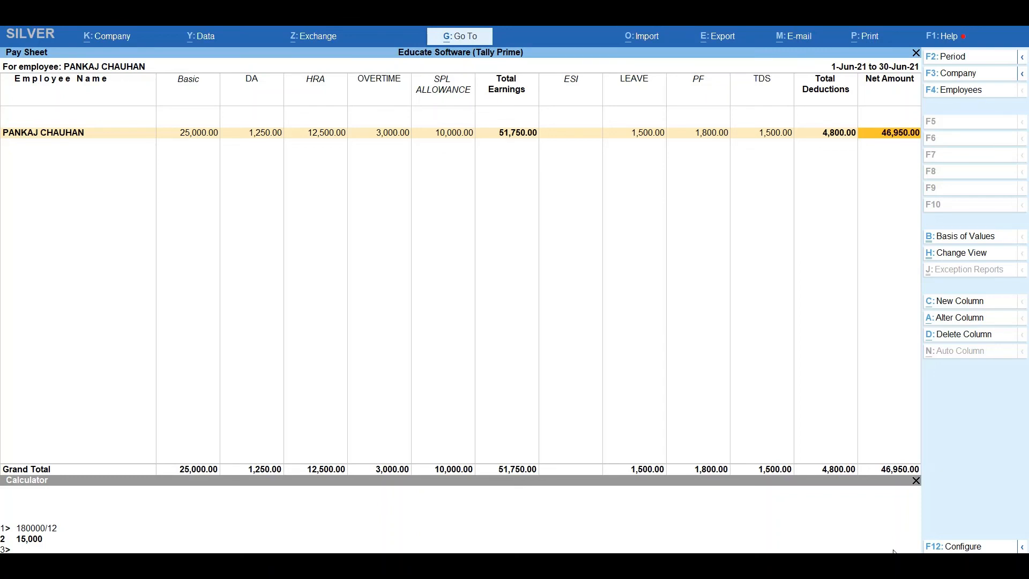
- View the pay sheet for the Marketing group and for the Finance group, and close the report
key(Escape)
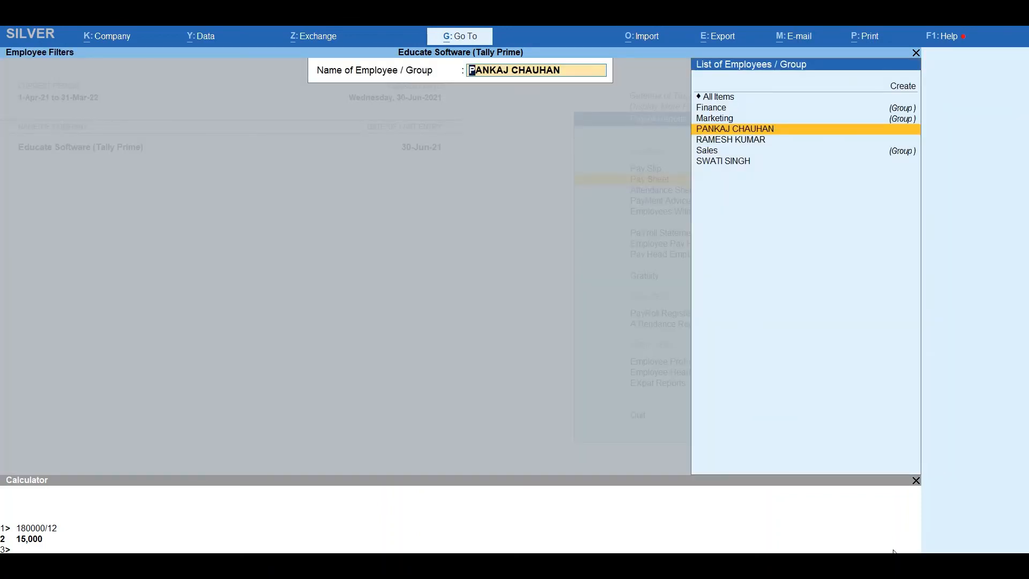
key(Up)
key(Return)
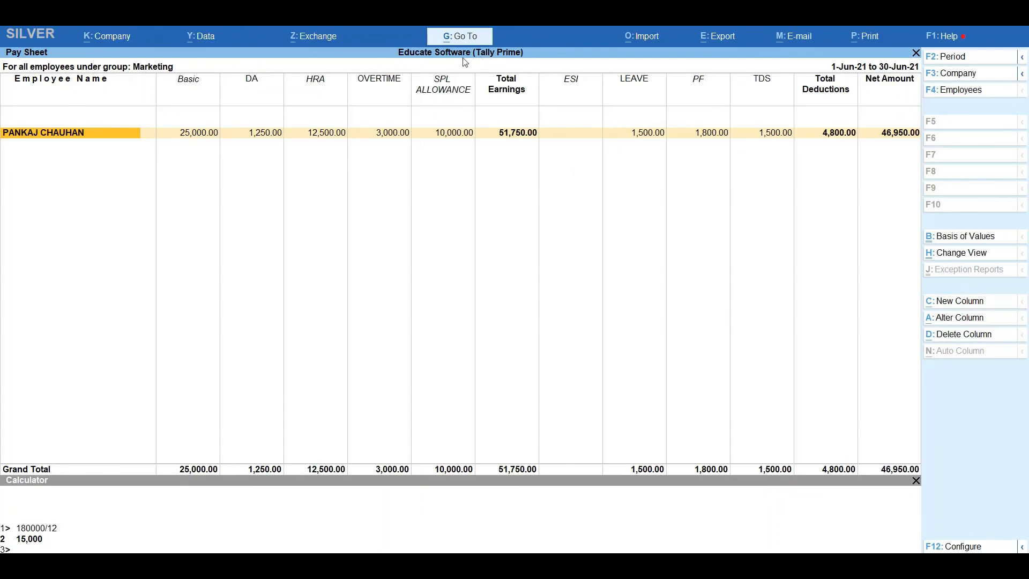
key(F4)
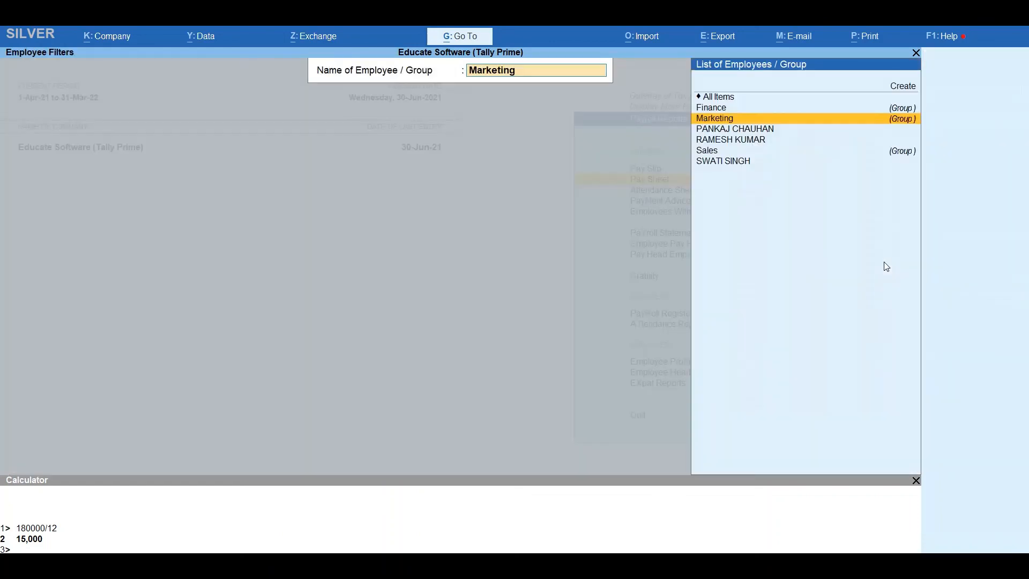
key(Up)
key(Return)
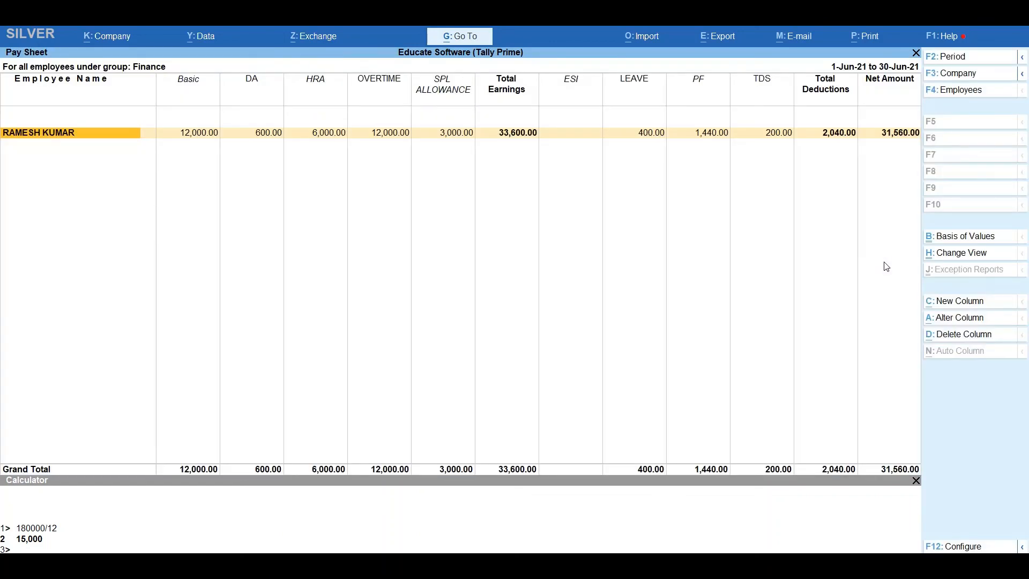
key(Escape)
key(Escape)
key(Escape)
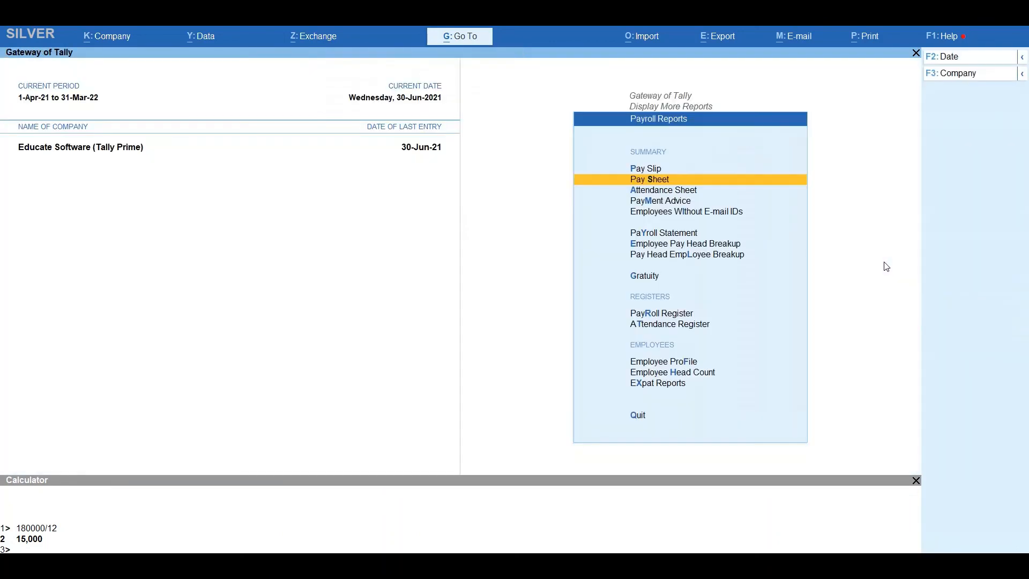
- Examine each employee's LEAVE and OVERTIME in the Attendance Sheet and close it
key(Down)
key(Return)
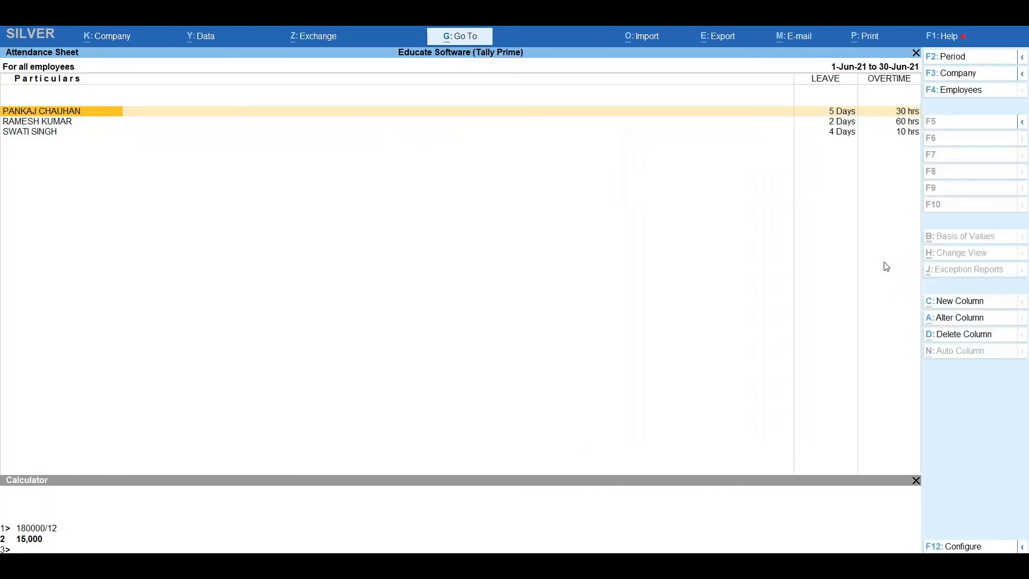
key(Down)
key(Down)
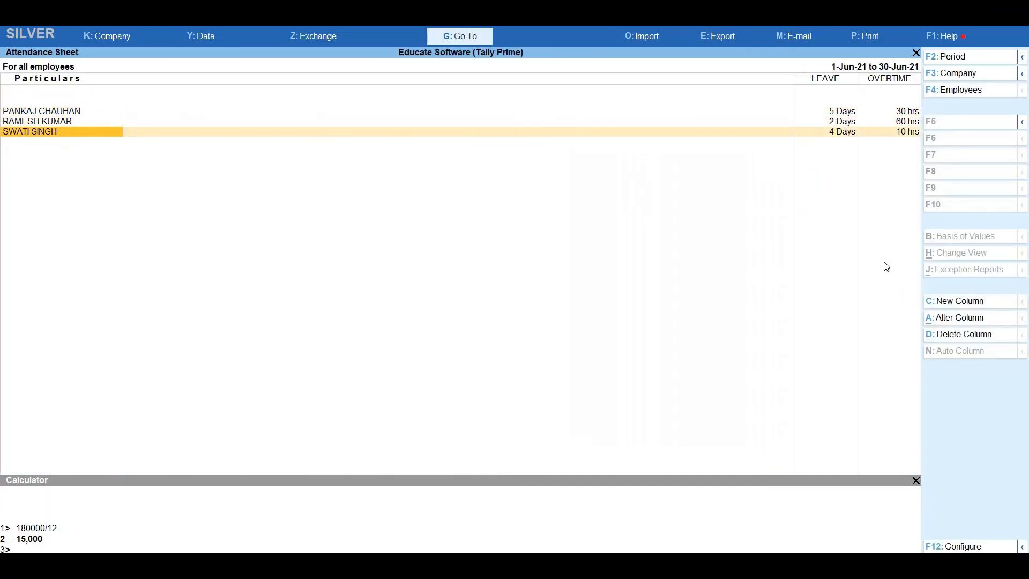
key(Up)
key(Escape)
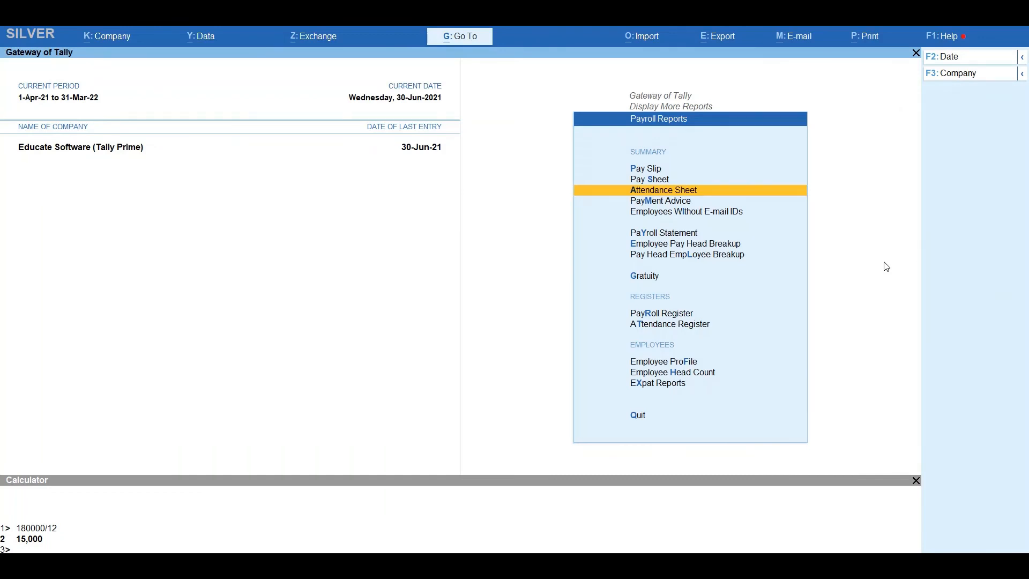
- Display the Payroll Statement for the Basic pay head
key(Up)
key(Up)
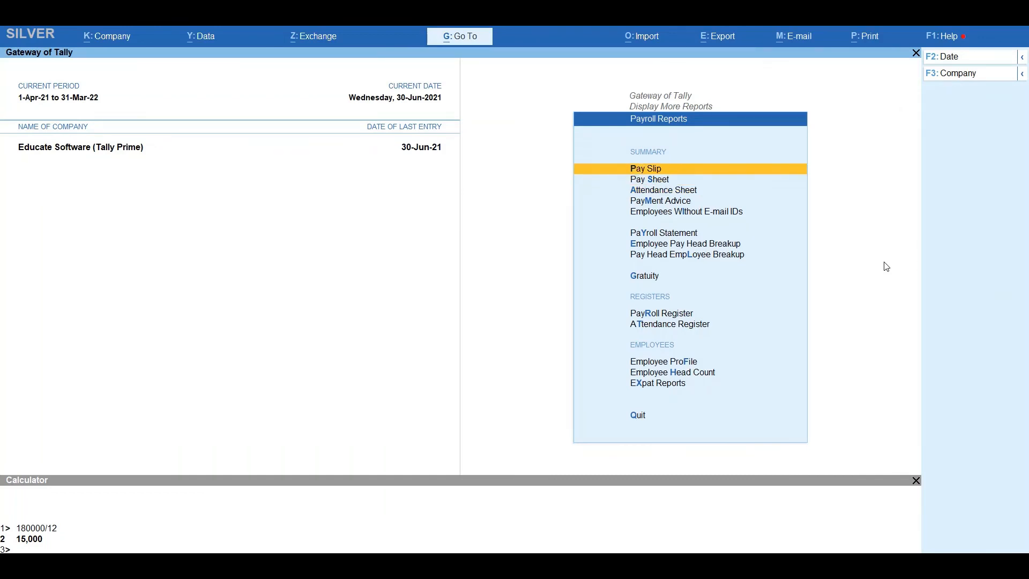
key(Down)
key(Down)
key(Down)
key(Down)
key(Down)
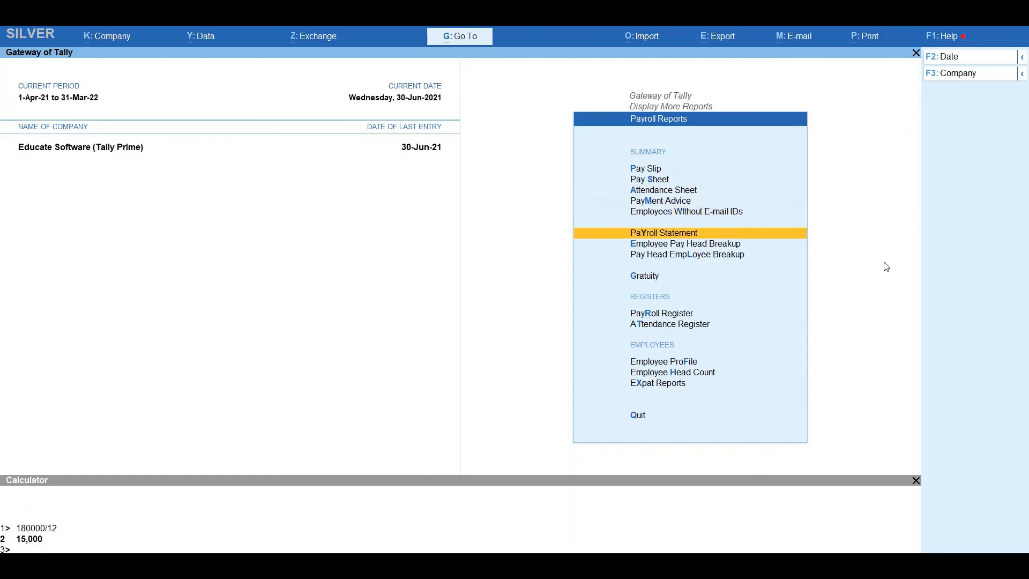
key(Return)
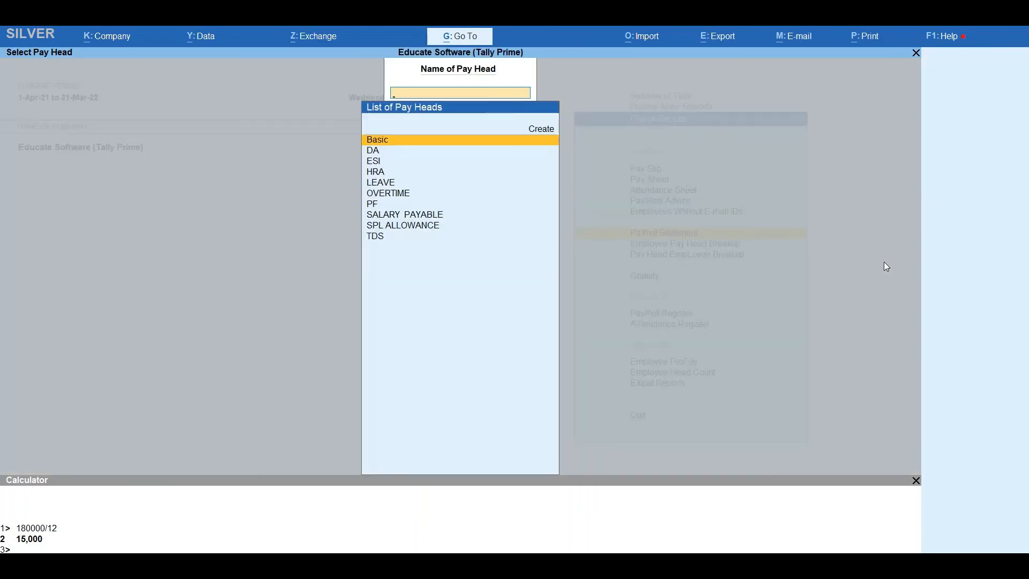
key(Return)
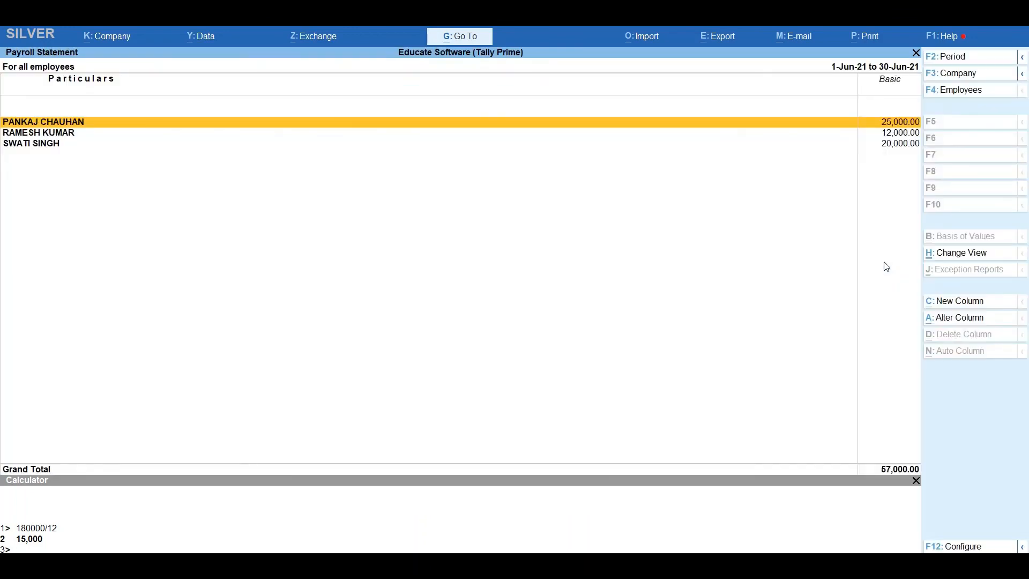
- Examine the employees' Basic amounts in the Payroll Statement, look through the other pay heads, and close the report
key(Down)
key(Down)
key(Up)
key(Up)
key(Escape)
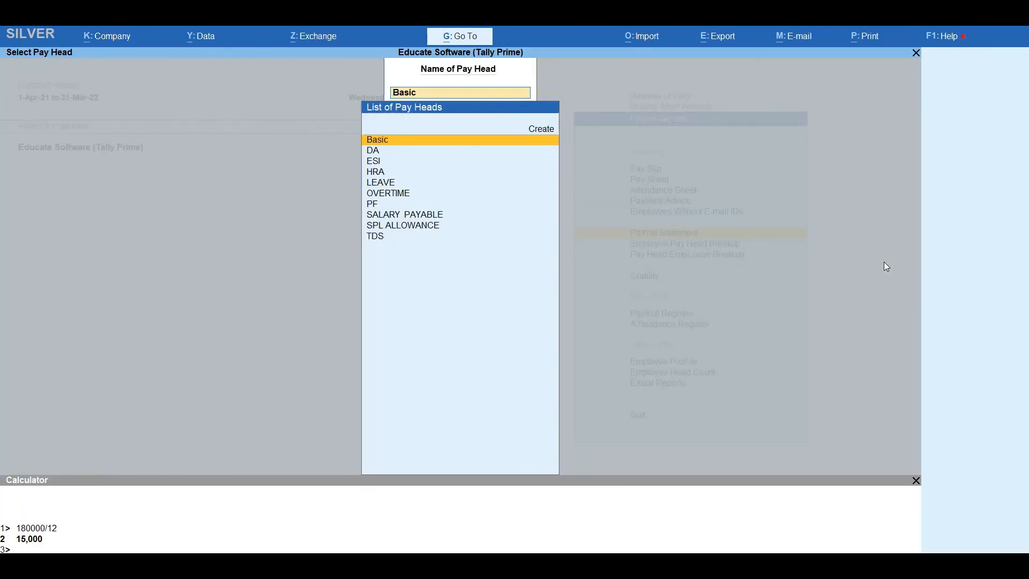
key(Down)
key(Down)
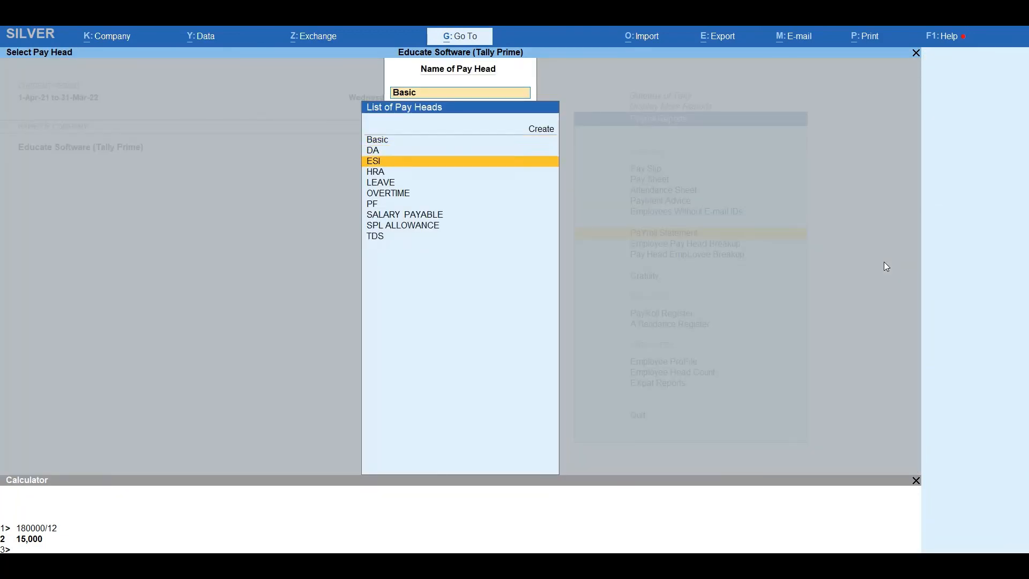
key(Down)
key(Down)
key(Escape)
key(Escape)
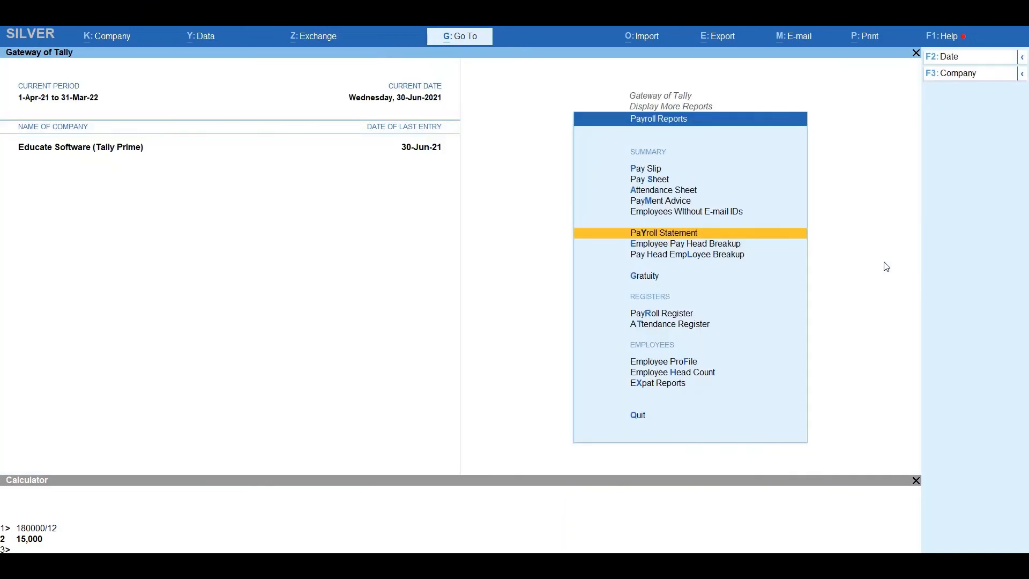
- Display the Employee Pay Head Breakup for the Basic pay head
key(Down)
key(Return)
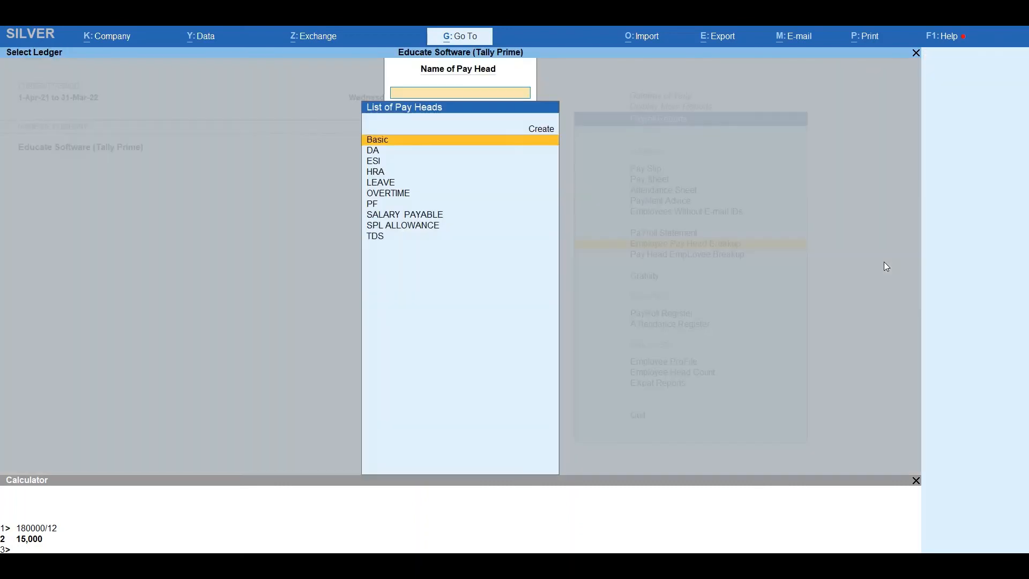
key(Return)
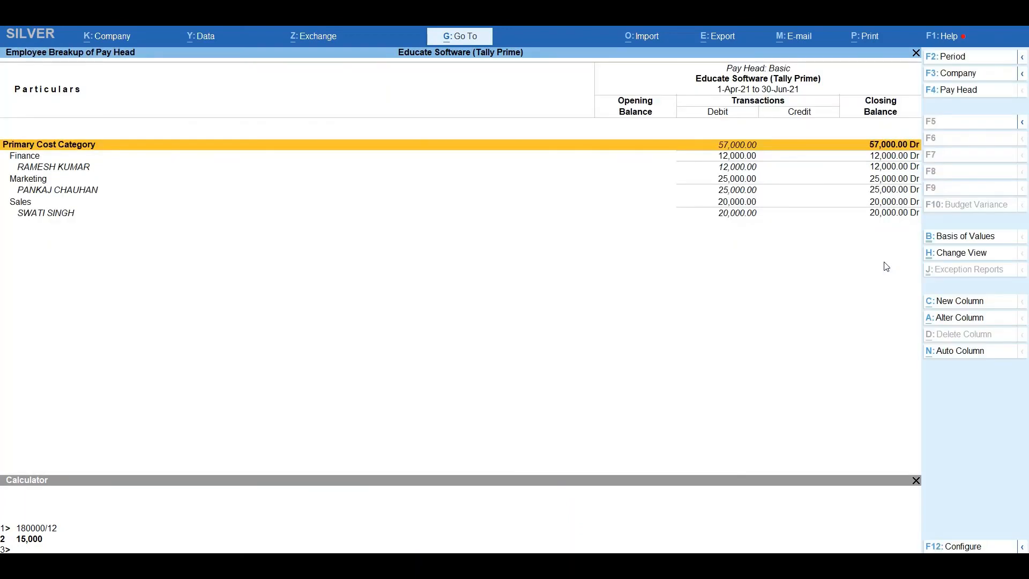
- Examine the Basic breakup by employee group and employee under Primary Cost Category, and close the report
key(Down)
key(Down)
key(Down)
key(Down)
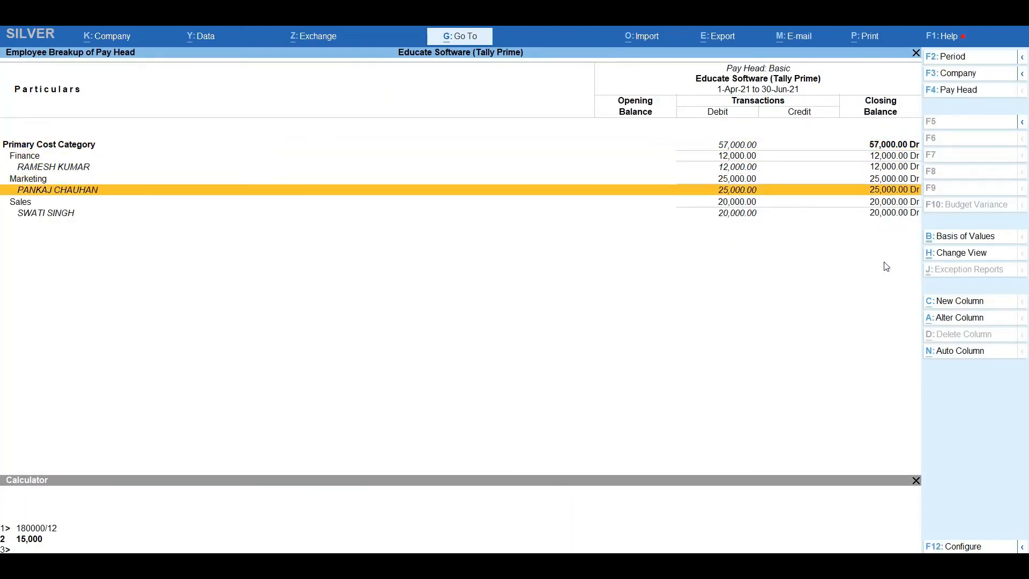
key(Up)
key(Up)
key(Up)
key(Down)
key(Down)
key(Down)
key(Down)
key(Down)
key(Escape)
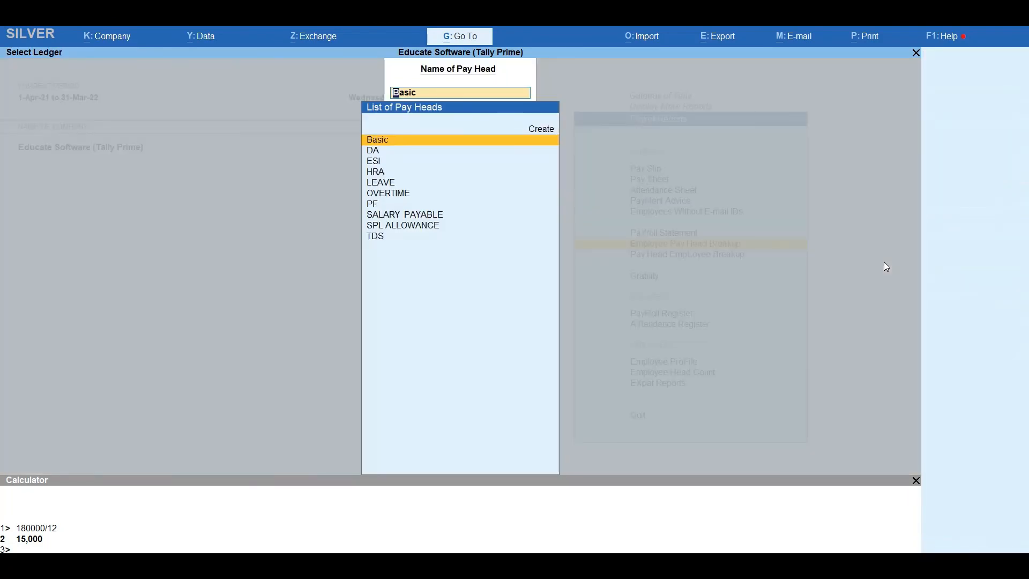
key(Escape)
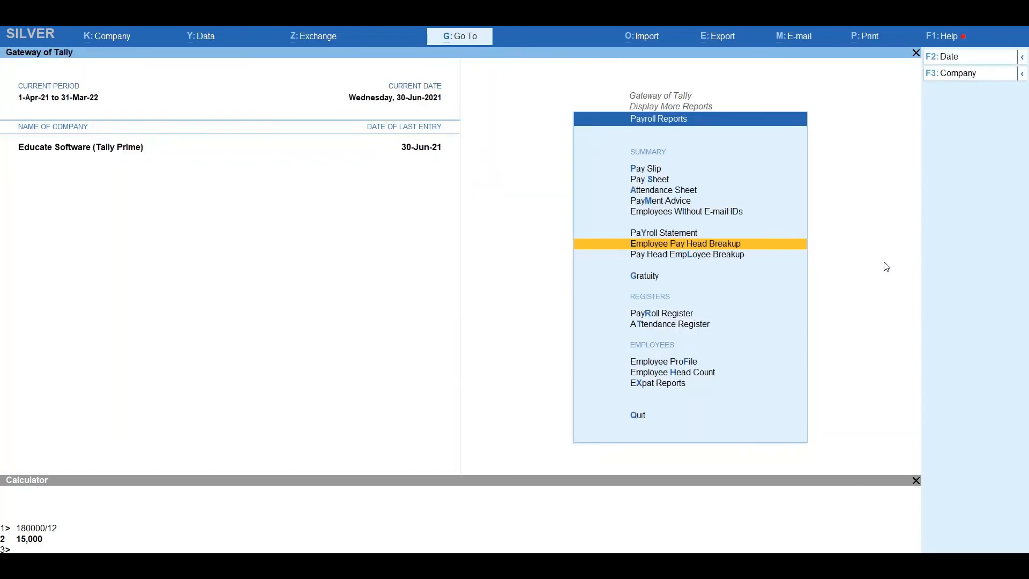
- Display the Pay Head Employee Breakup for the Marketing employee
key(Down)
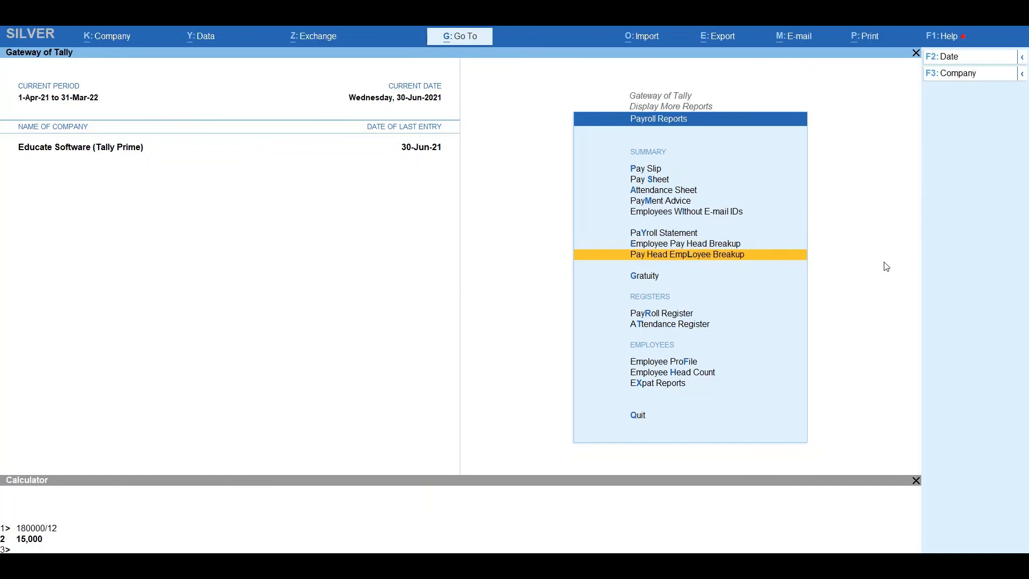
key(Return)
key(Return)
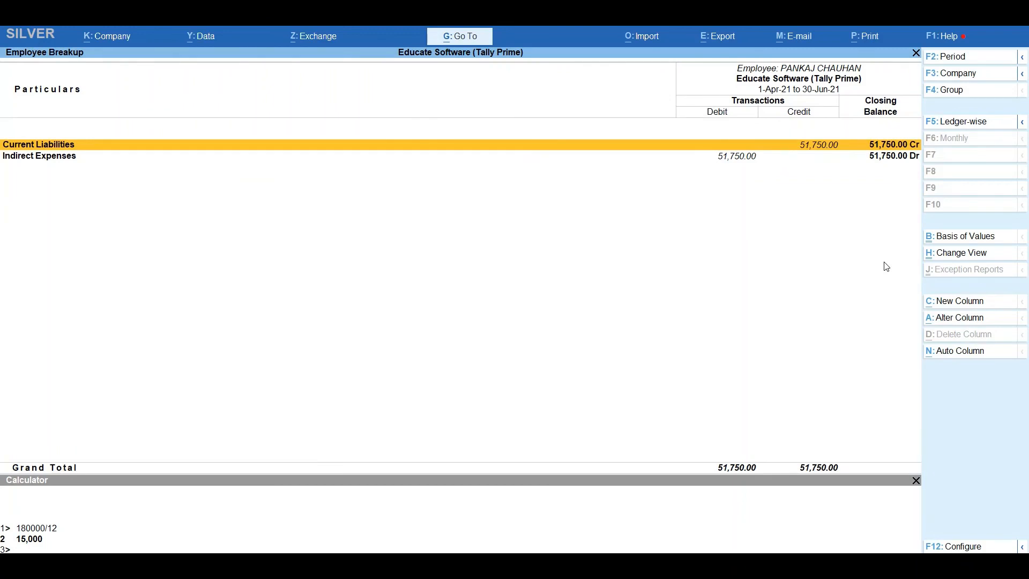
- Expand Current Liabilities and Indirect Expenses in the employee breakup to show their individual pay heads
key(shift+Return)
key(Down)
key(Down)
key(Down)
key(Down)
key(Down)
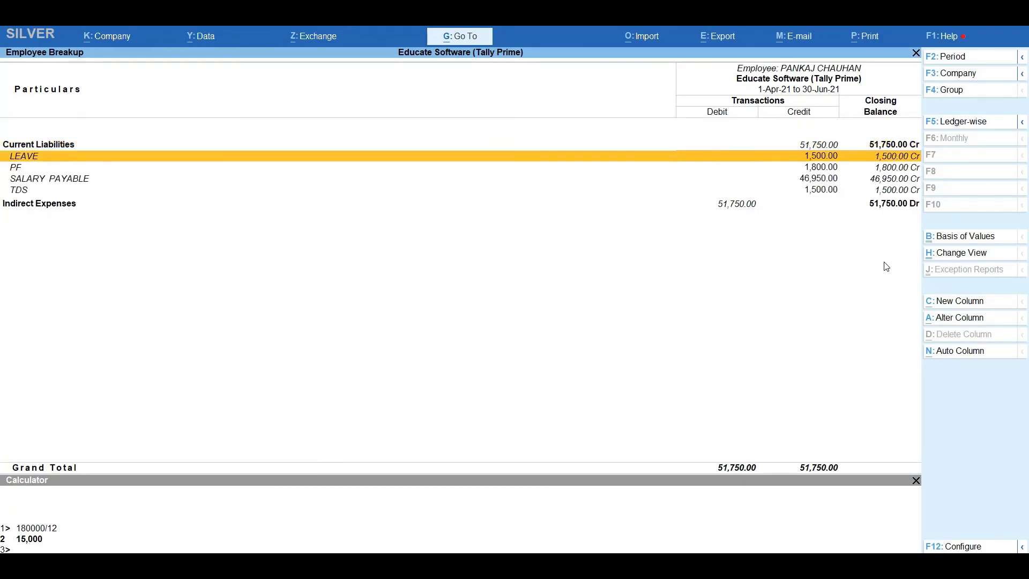
key(shift+Return)
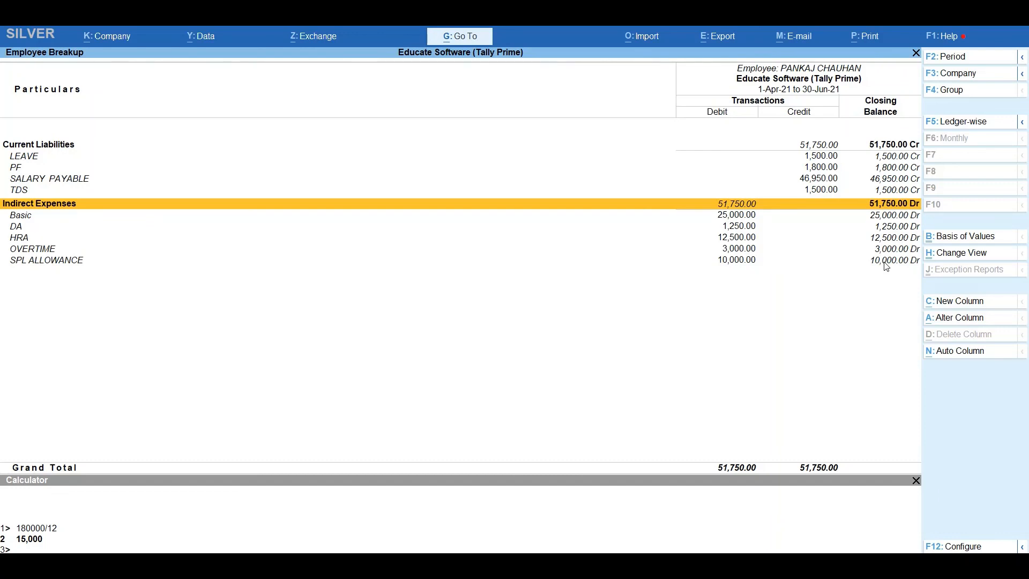
- Close the employee breakup and the payroll reports, returning to the Gateway of Tally
key(Escape)
key(Escape)
key(Escape)
key(Escape)
key(Escape)
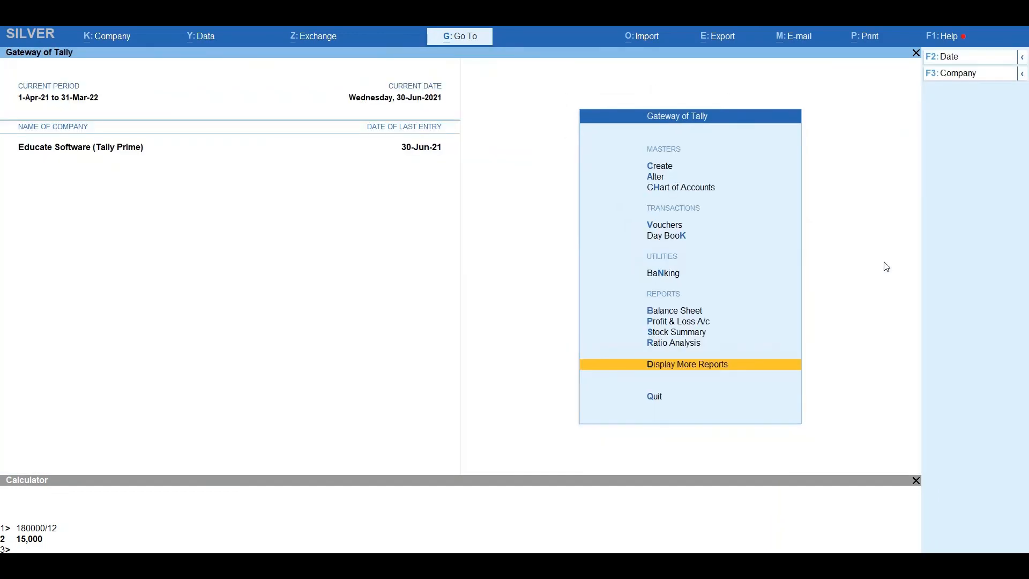
key(Escape)
key(Escape)
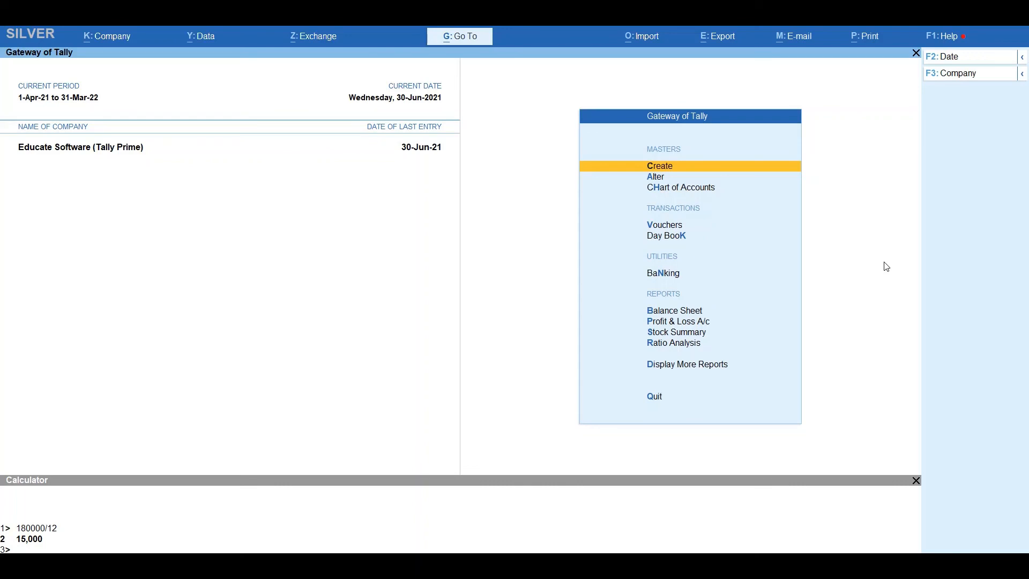
key(ctrl)
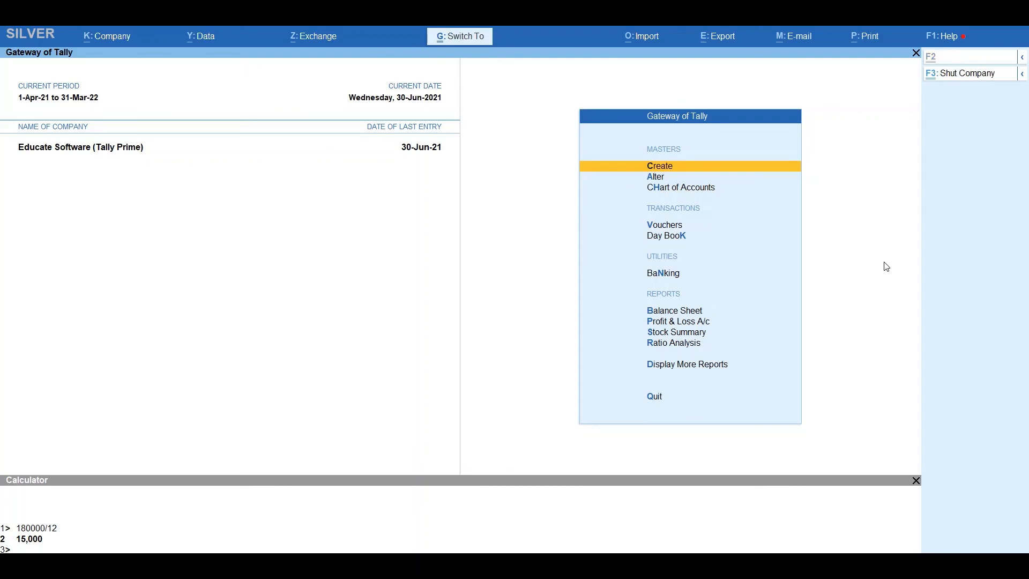